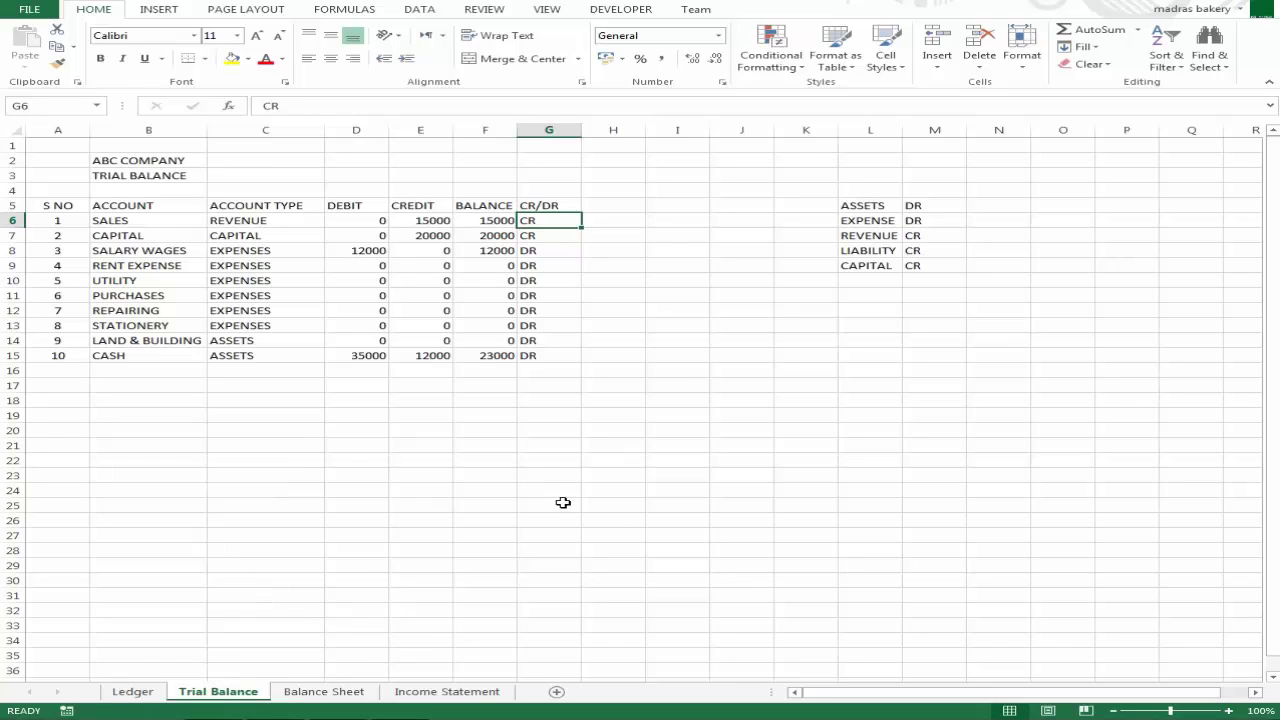
# Look through the Ledger, Trial Balance, Balance Sheet and Income Statement worksheets to see how the workbook is laid out
pyautogui.click(135, 693)
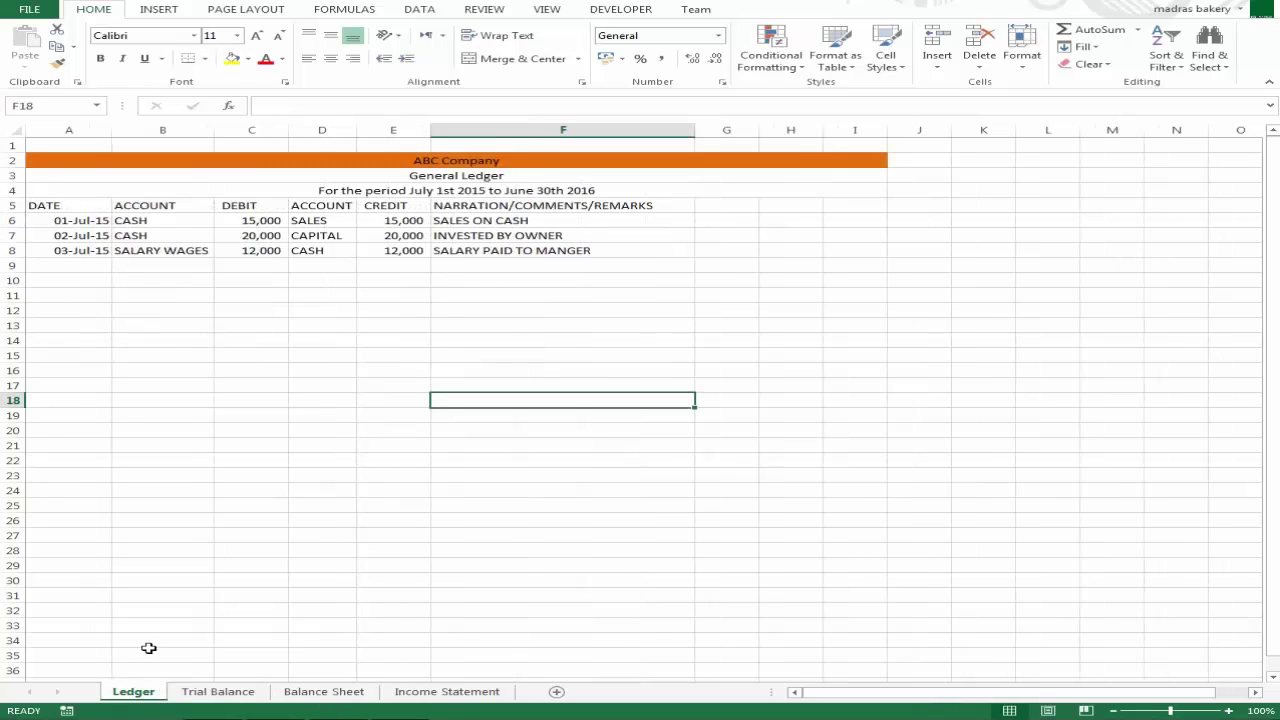
pyautogui.click(214, 694)
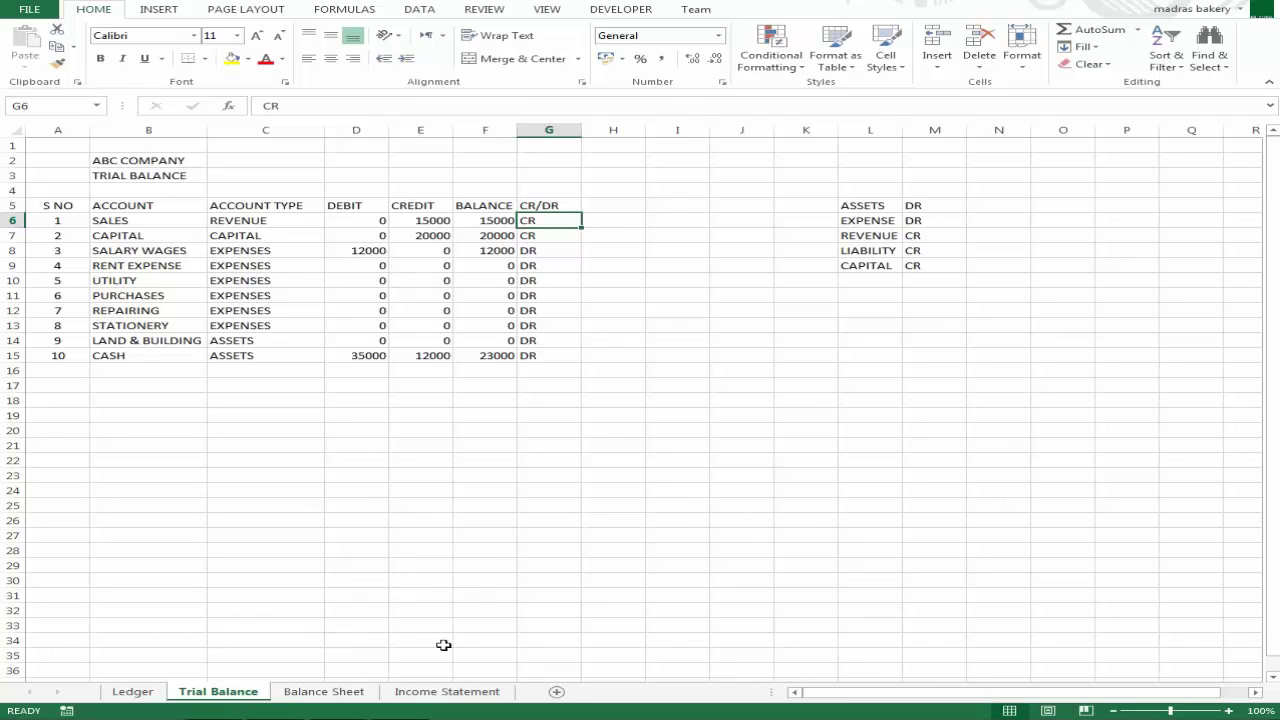
pyautogui.click(133, 692)
pyautogui.moveTo(20, 205); pyautogui.dragTo(529, 394)
pyautogui.click(575, 426)
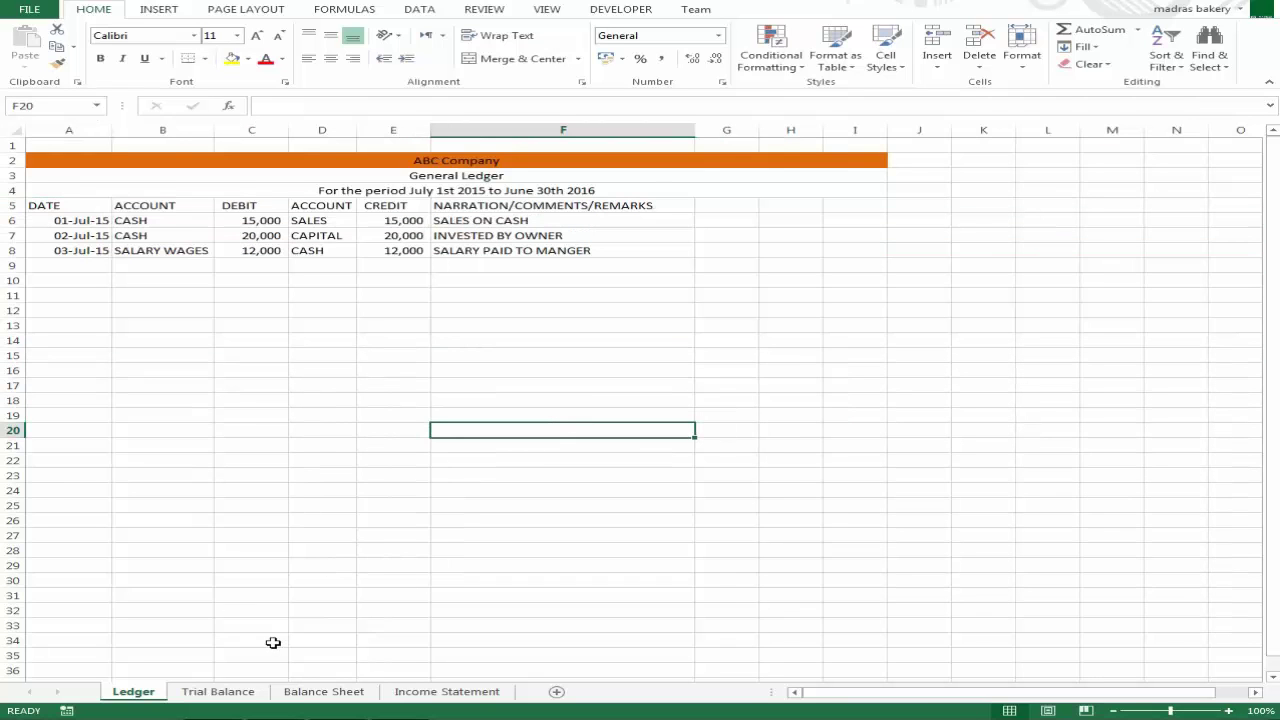
pyautogui.click(214, 693)
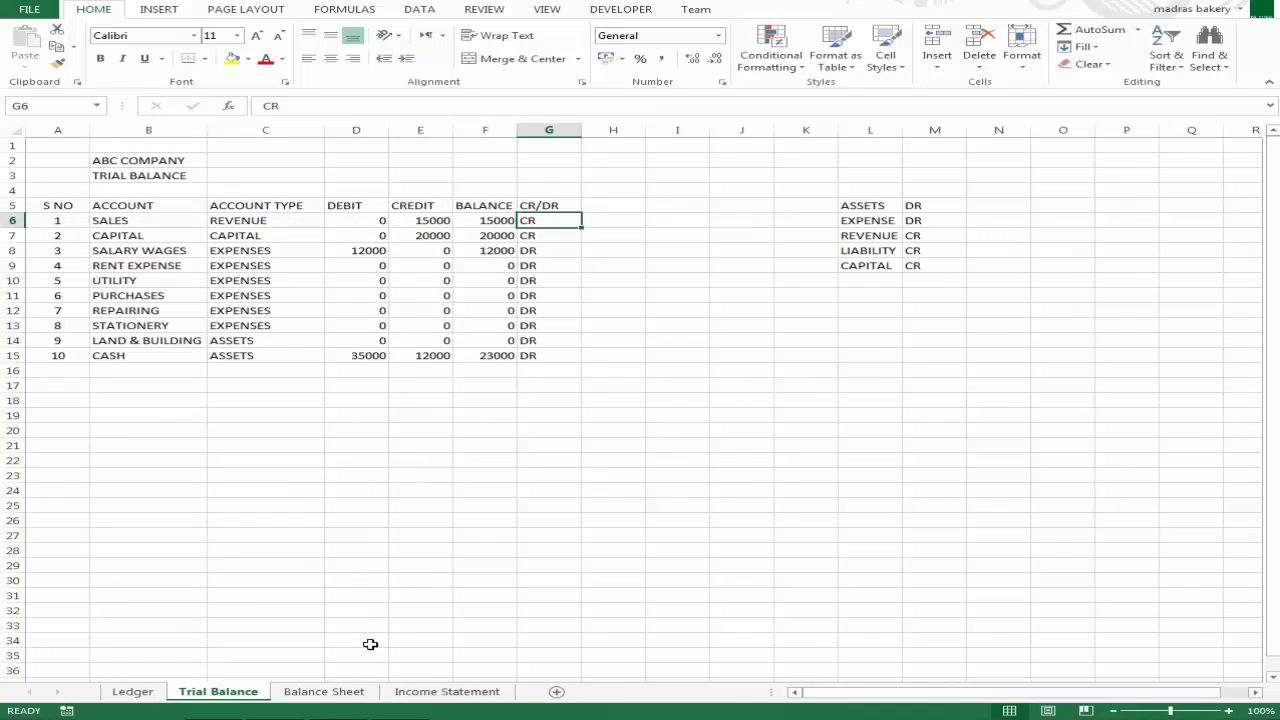
pyautogui.click(346, 692)
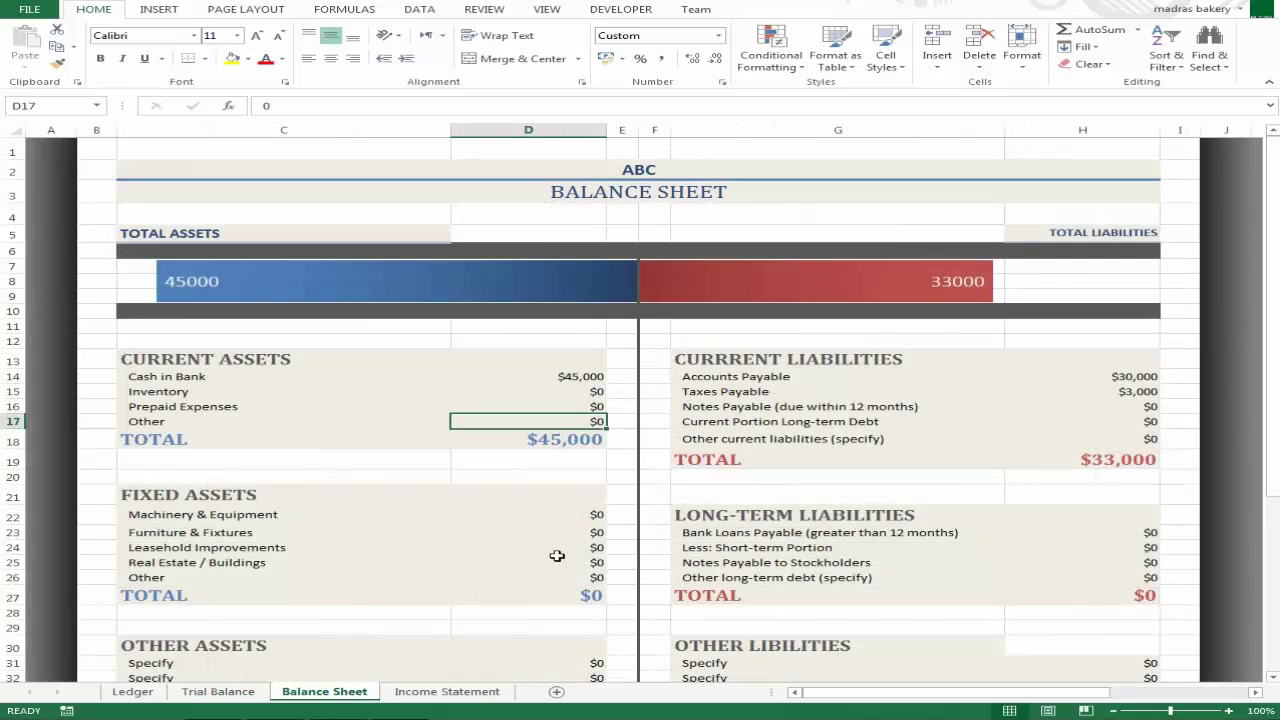
pyautogui.click(437, 694)
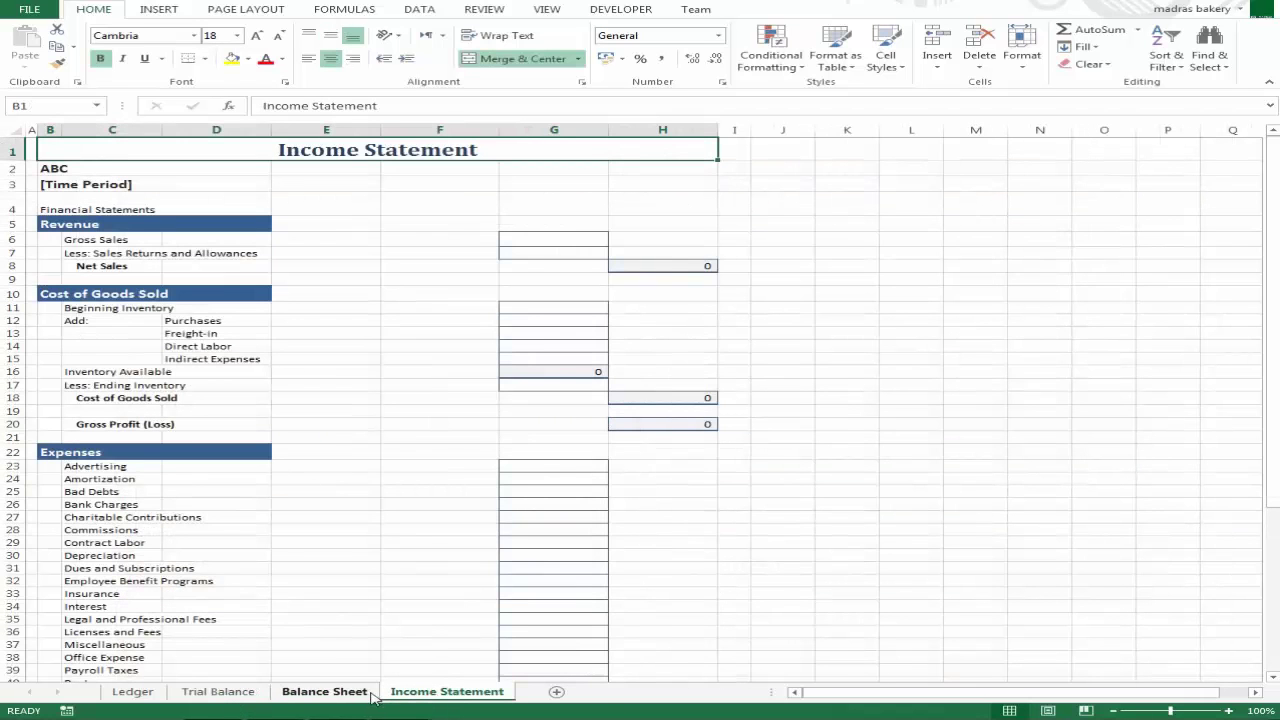
# Examine the asset, liability and owner's equity sections of the Balance Sheet worksheet
pyautogui.click(338, 693)
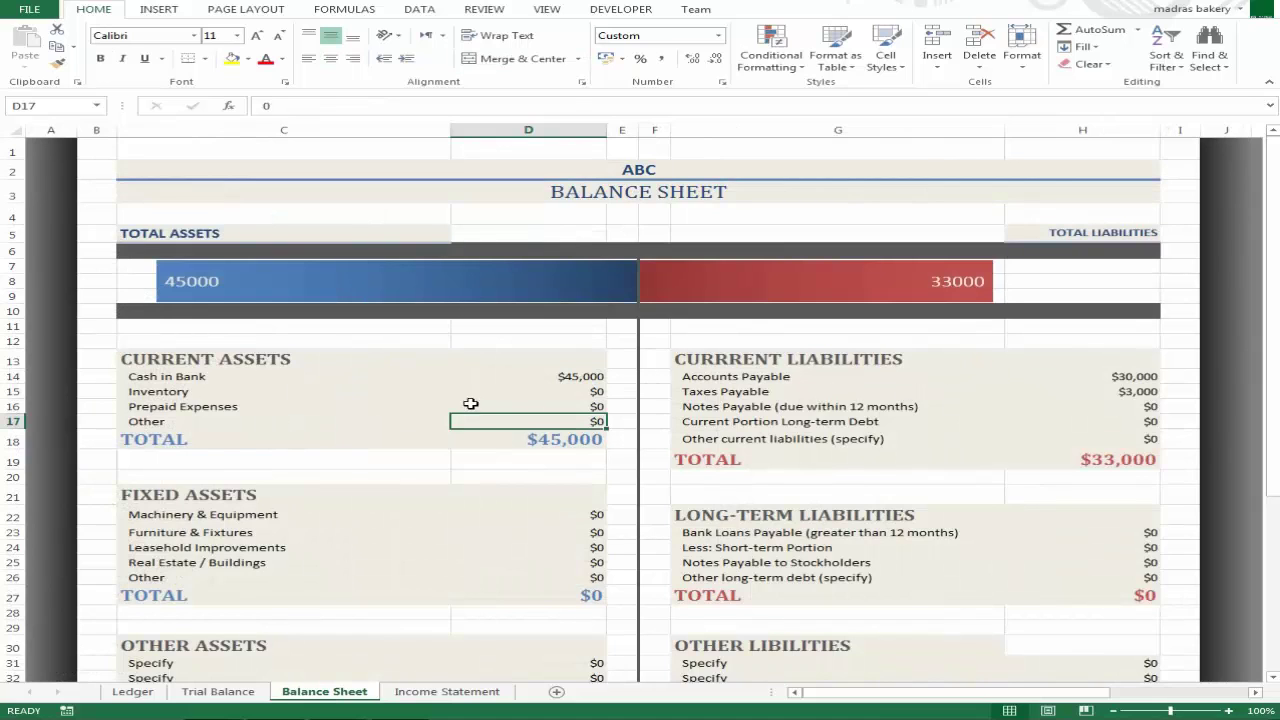
pyautogui.click(429, 388)
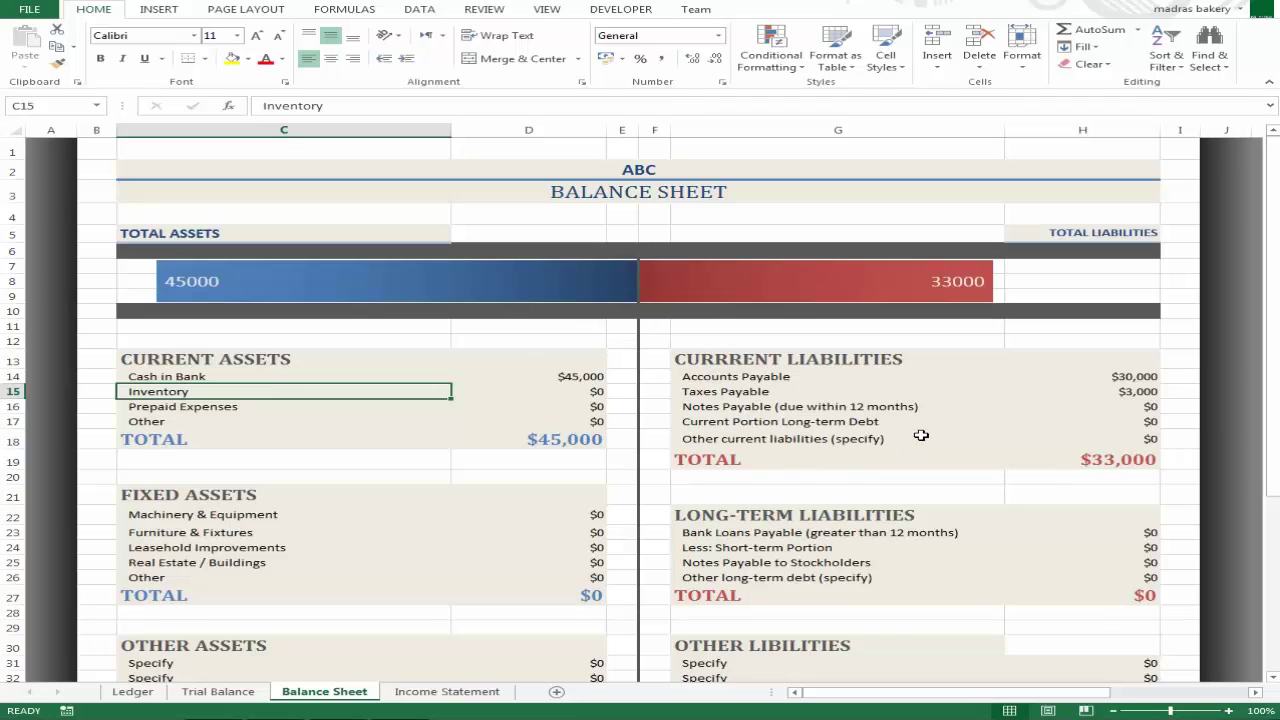
pyautogui.scroll(-4, 510, 391)
pyautogui.scroll(-3, 510, 391)
pyautogui.scroll(7, 663, 397)
pyautogui.click(467, 365)
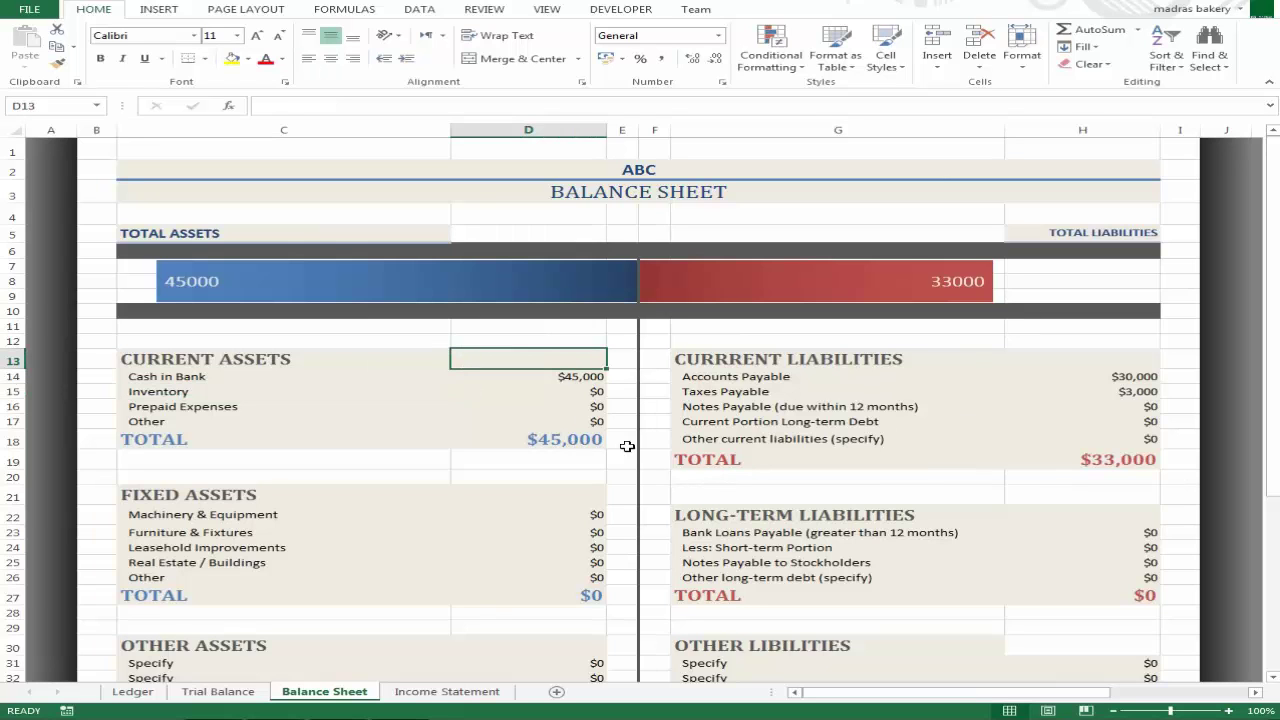
pyautogui.scroll(-3, 930, 410)
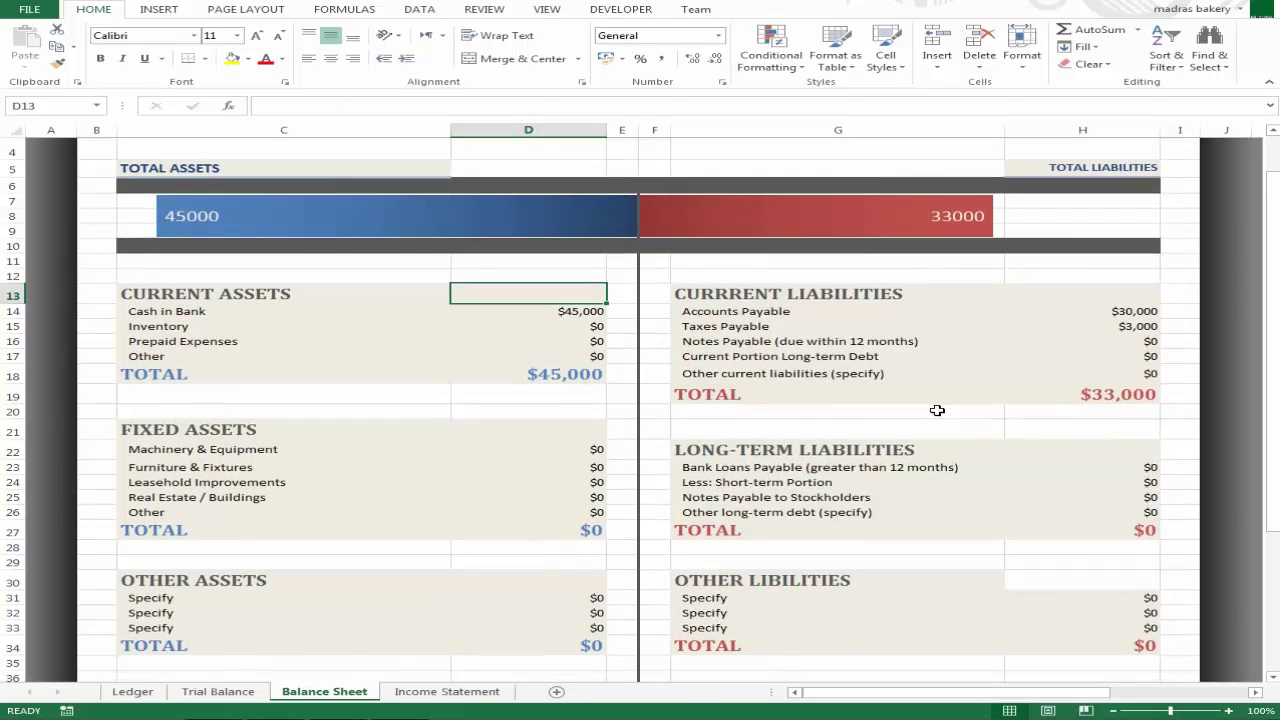
pyautogui.scroll(-3, 970, 441)
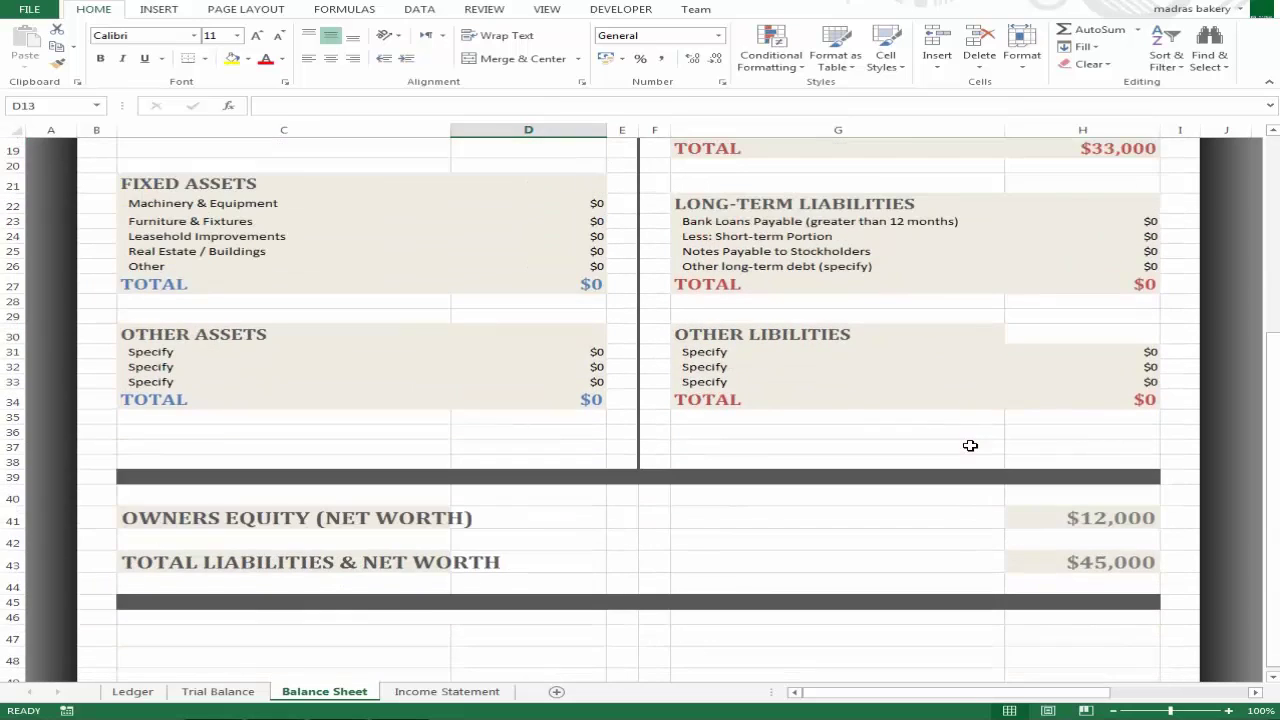
pyautogui.scroll(6, 965, 450)
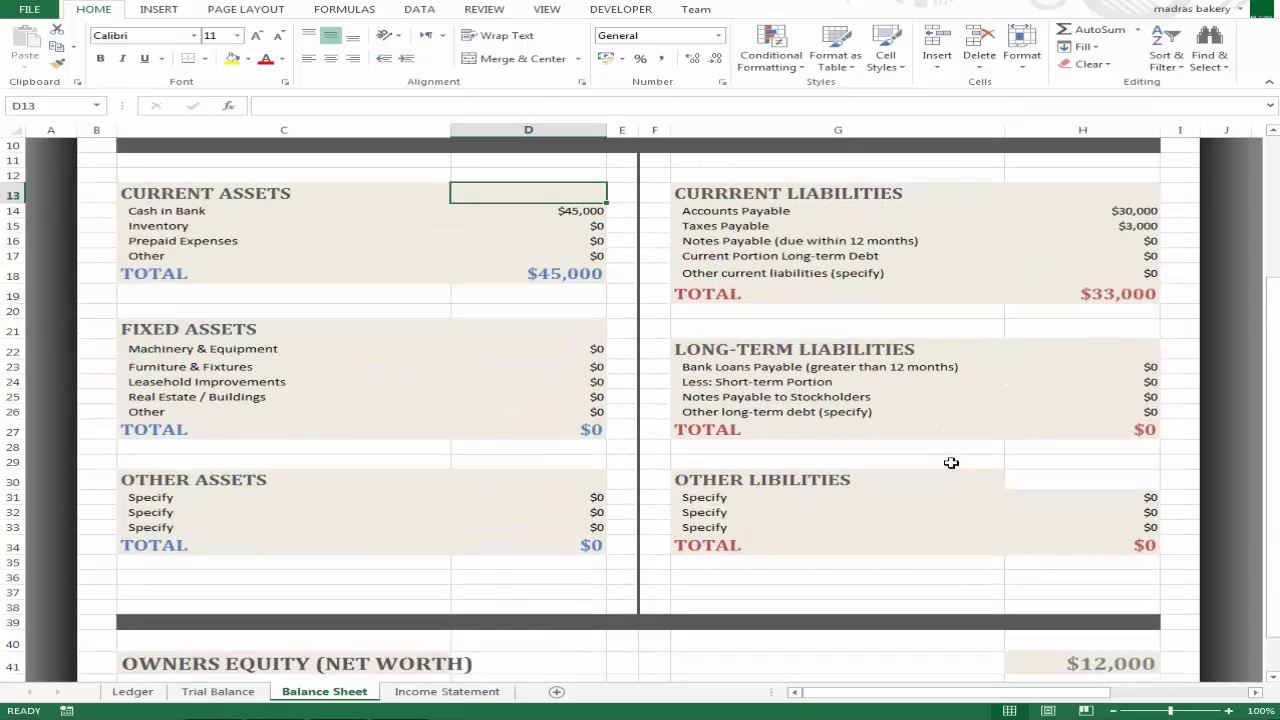
pyautogui.scroll(-6, 951, 467)
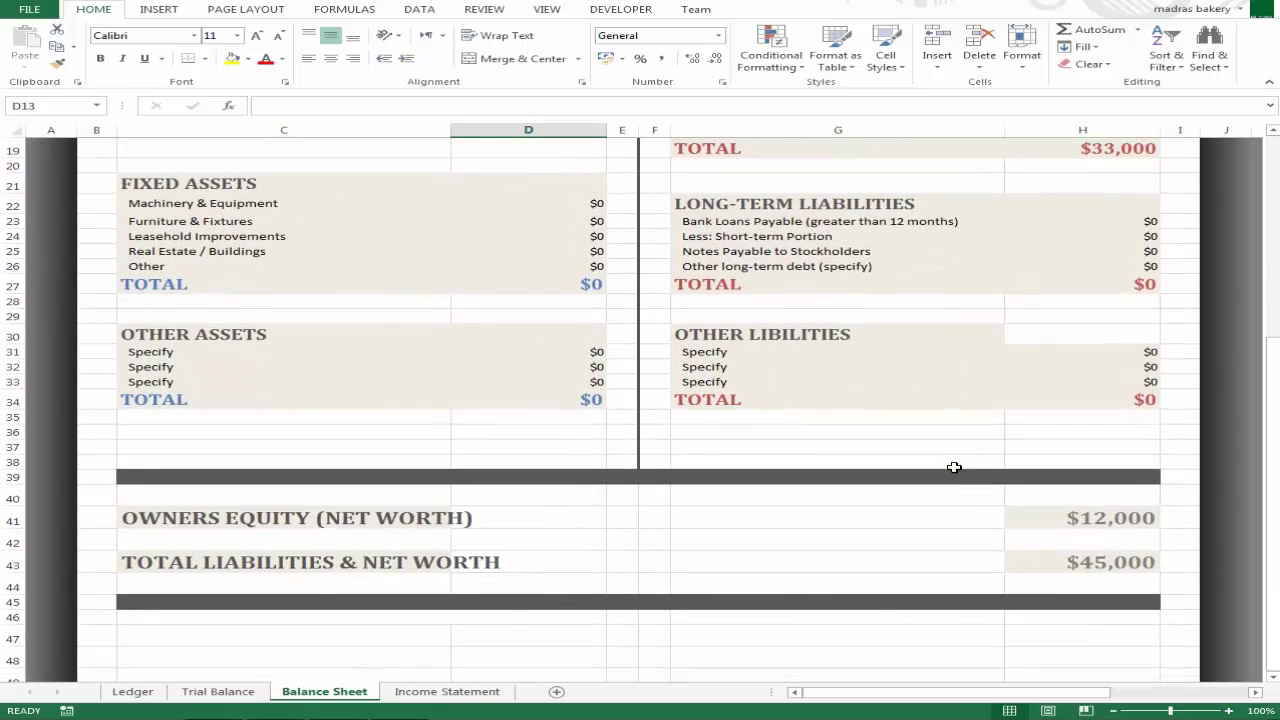
pyautogui.scroll(5, 954, 467)
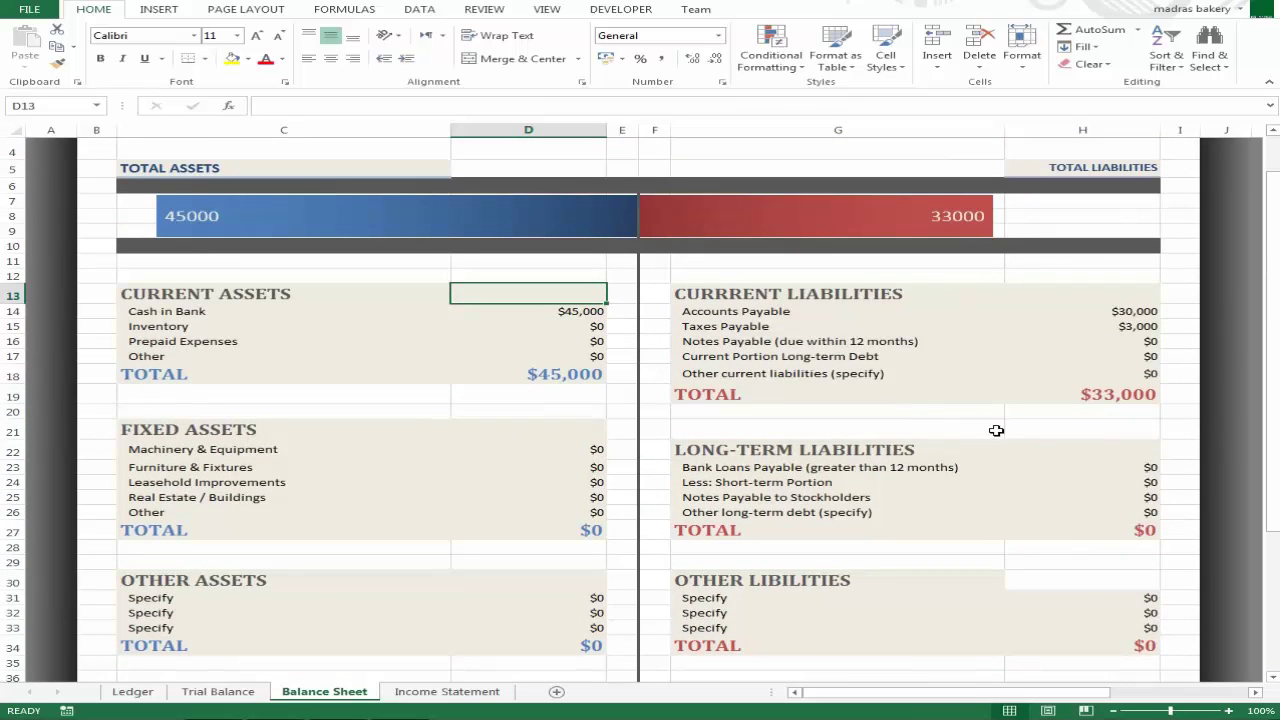
# Examine the Income Statement worksheet from the Revenue section down to Net Income
pyautogui.click(440, 693)
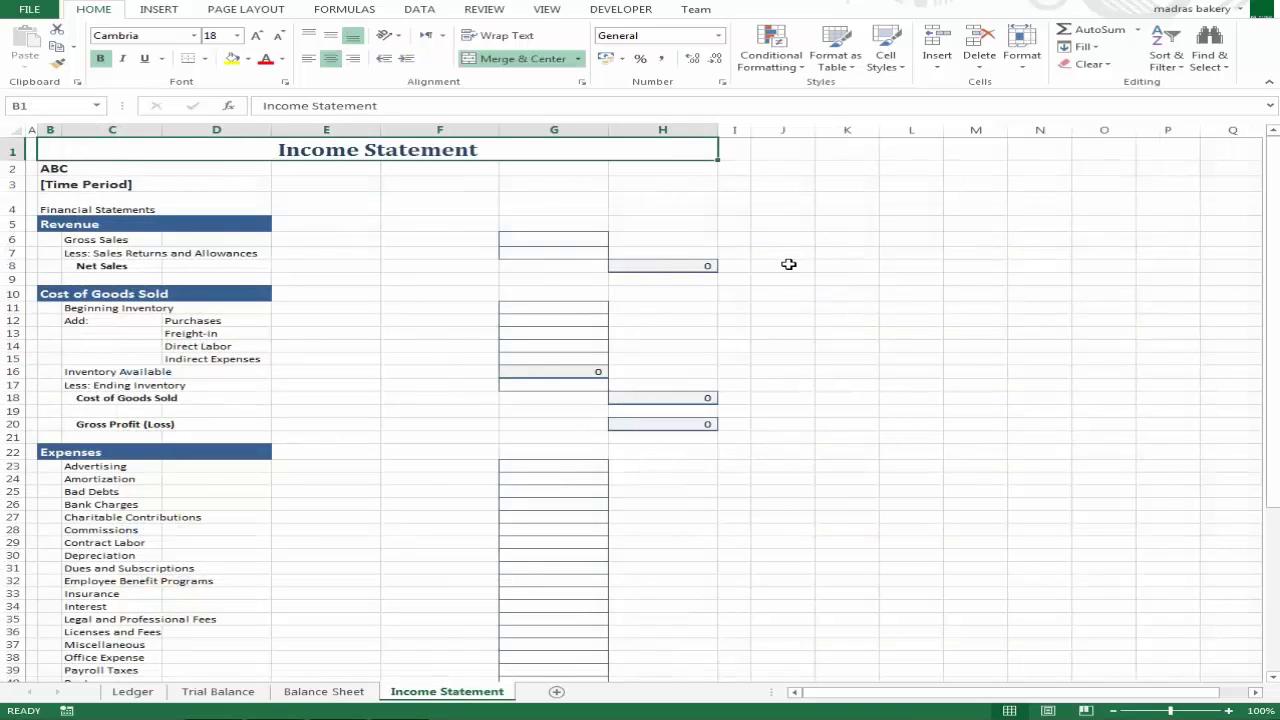
pyautogui.scroll(-3, 789, 280)
pyautogui.scroll(-8, 789, 294)
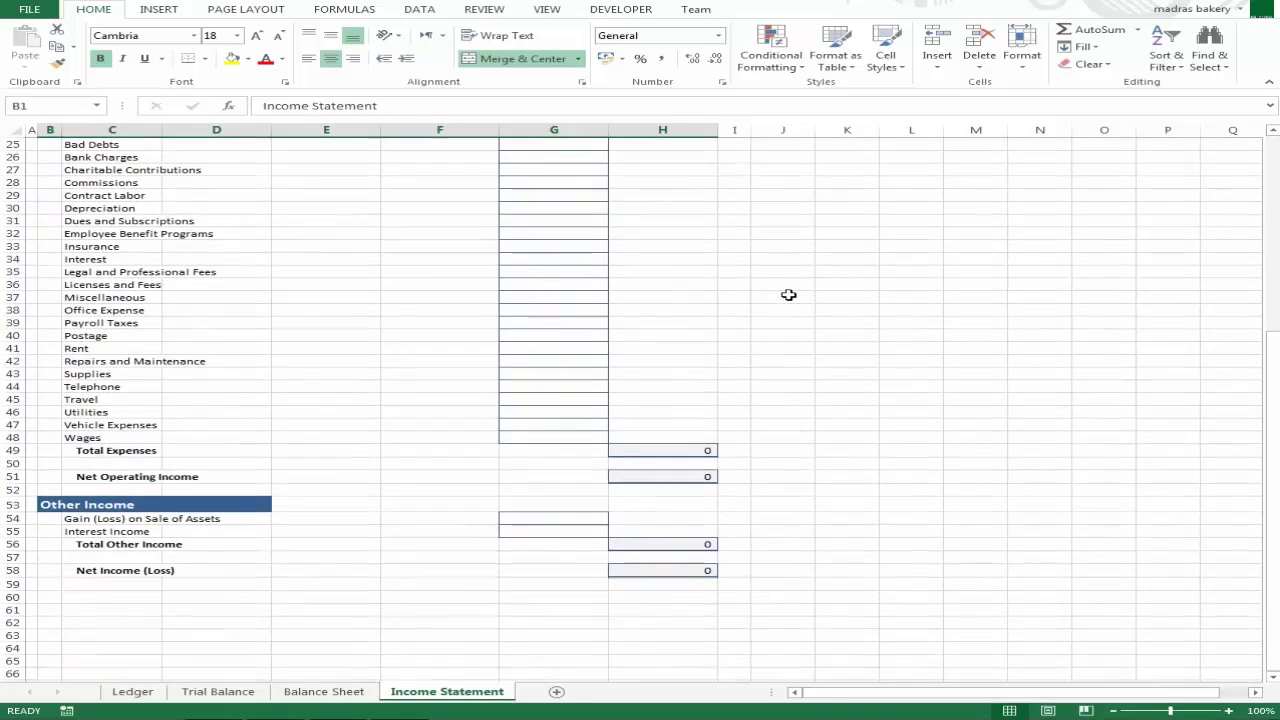
pyautogui.scroll(3, 788, 296)
pyautogui.scroll(7, 788, 296)
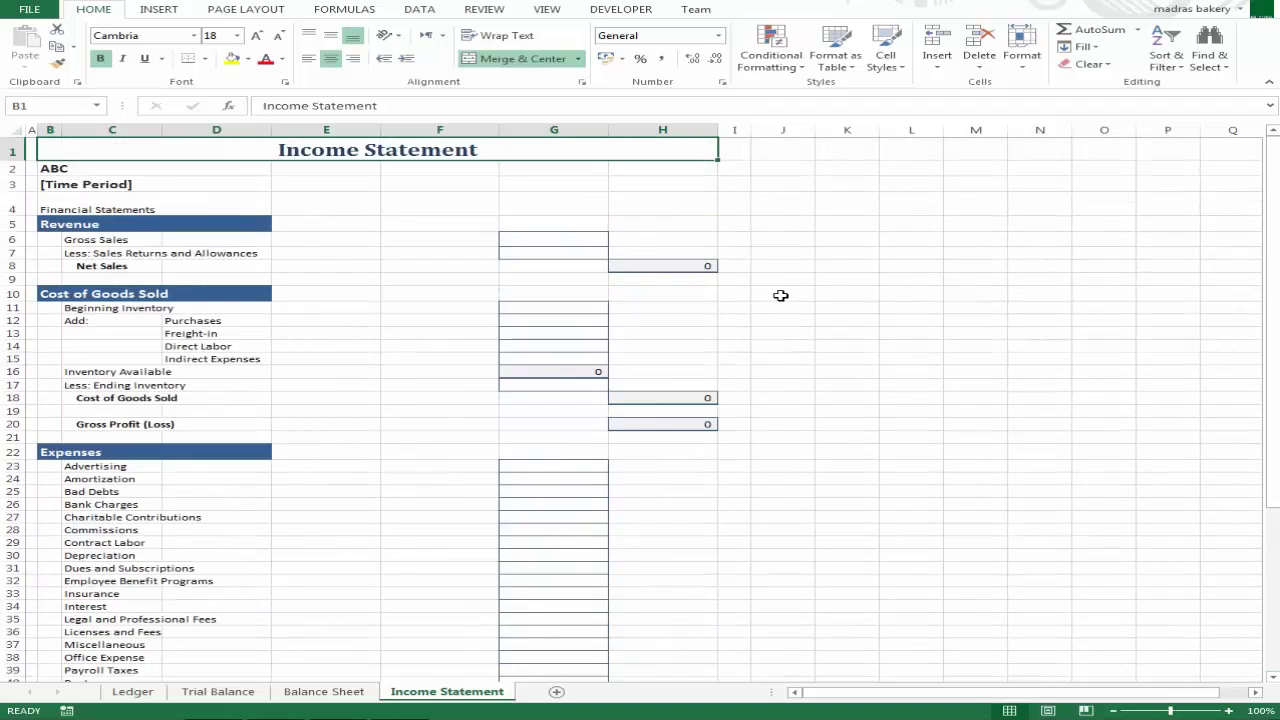
pyautogui.scroll(-5, 781, 298)
pyautogui.scroll(-2, 781, 298)
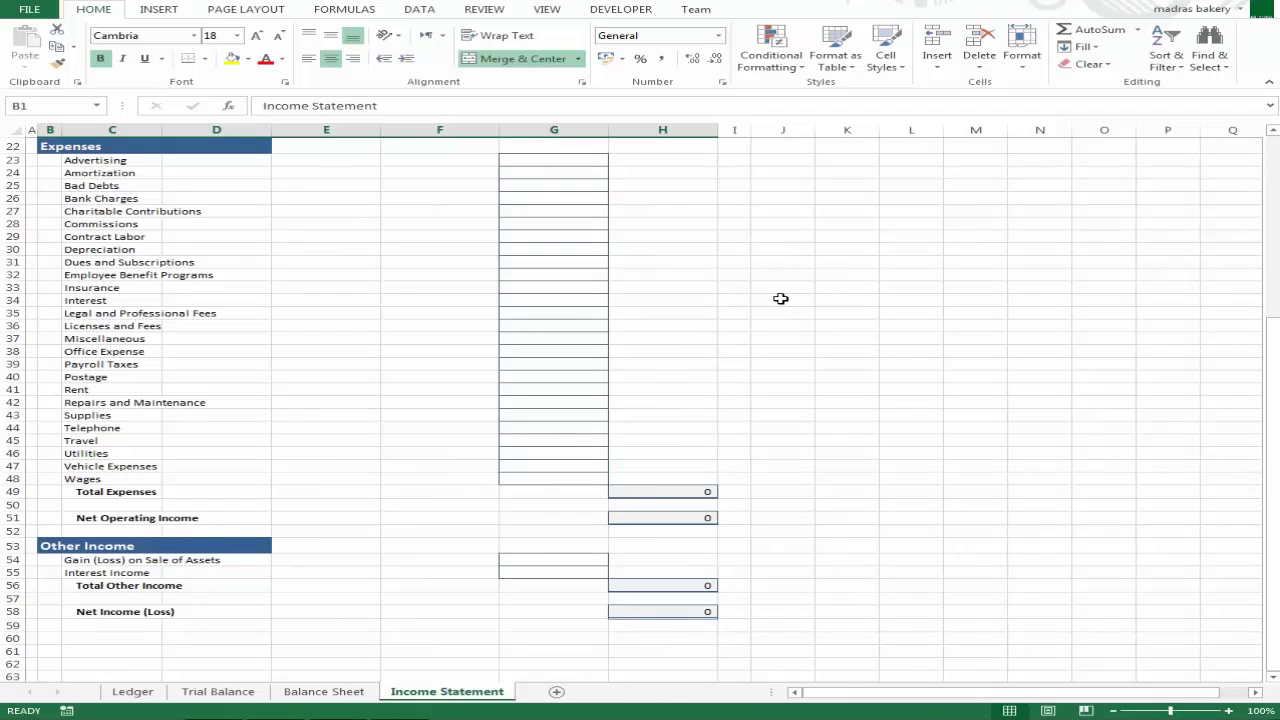
# On the Trial Balance sheet, merge and center the ABC COMPANY title across A2:G2
pyautogui.click(215, 692)
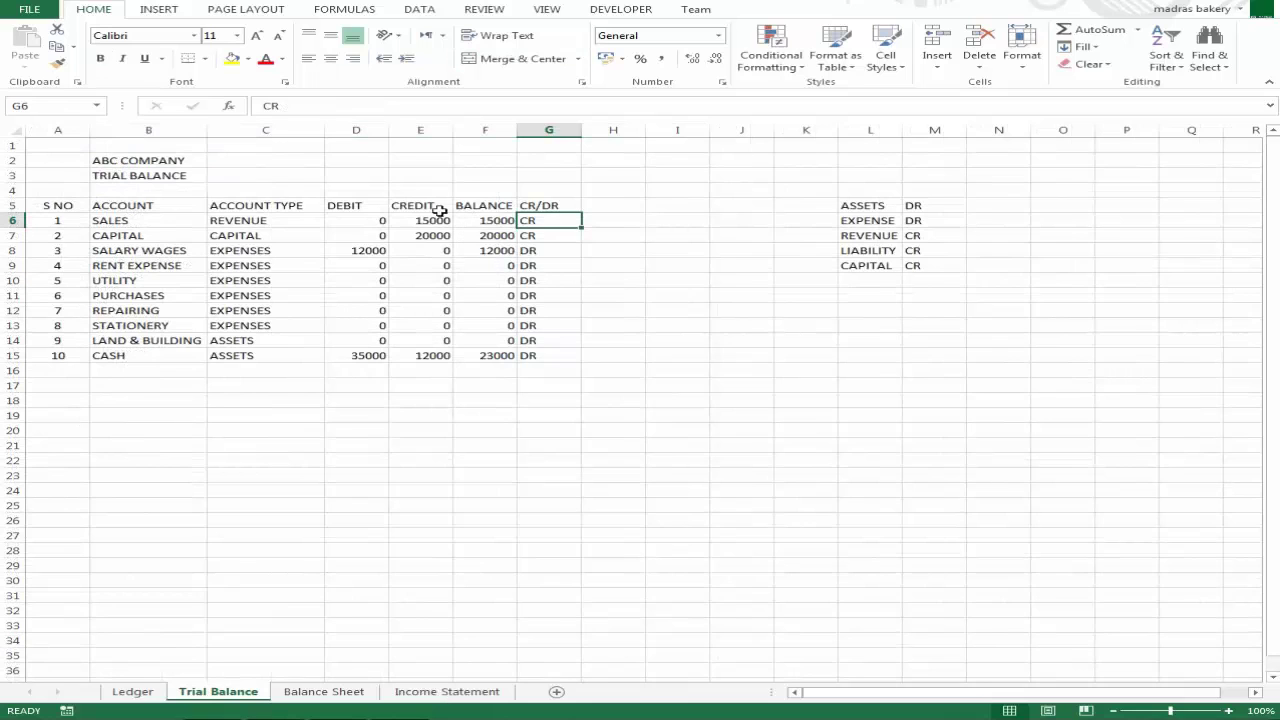
pyautogui.click(407, 186)
pyautogui.press('Up')
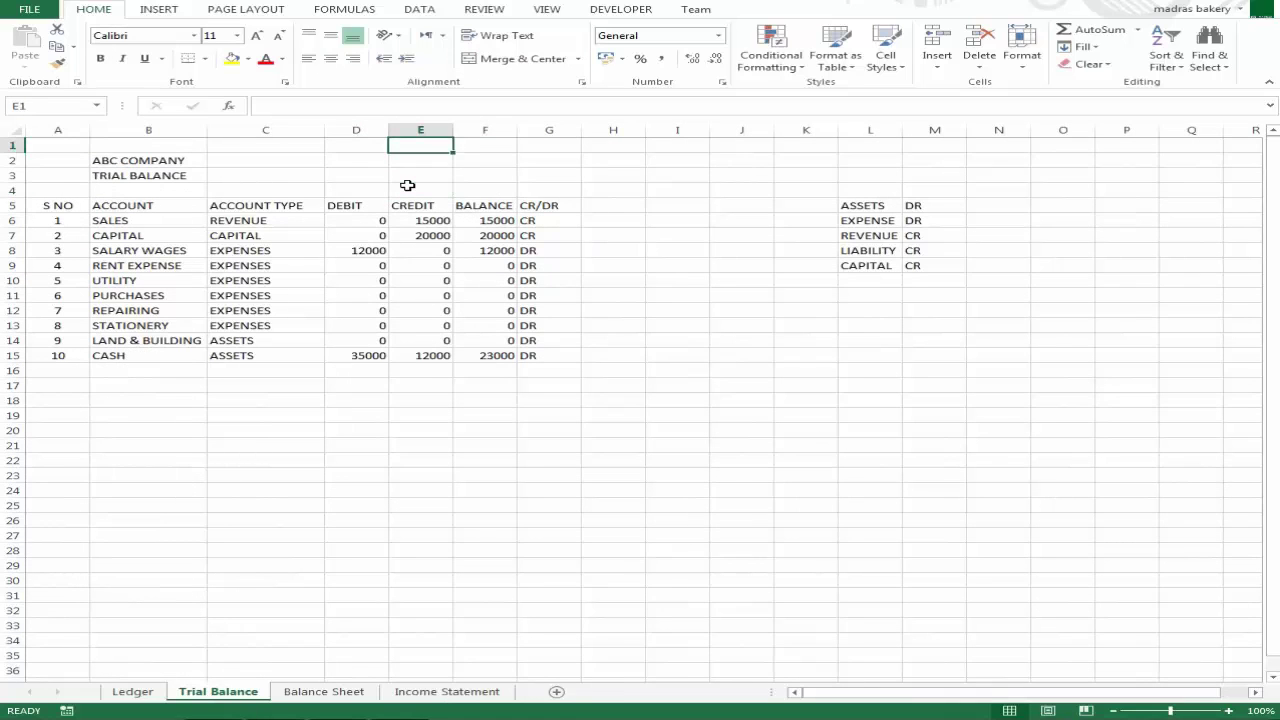
pyautogui.press('Up')
pyautogui.press('Left')
pyautogui.press('Left')
pyautogui.press('Left')
pyautogui.press('Left')
pyautogui.hotkey('shift', 'Right')
pyautogui.hotkey('shift', 'Right')
pyautogui.hotkey('shift', 'Right')
pyautogui.hotkey('shift', 'Right')
pyautogui.hotkey('shift', 'Right')
pyautogui.hotkey('shift', 'Right')
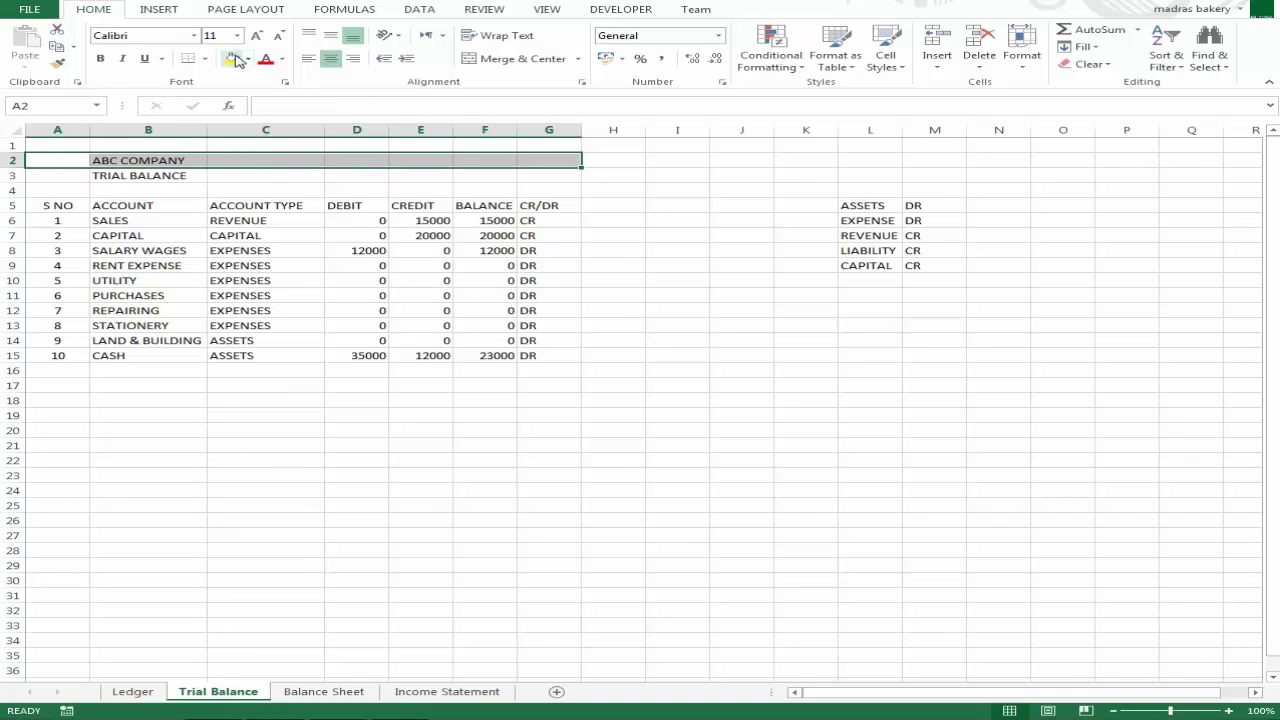
pyautogui.click(508, 62)
# Merge and center the TRIAL BALANCE heading across A3:G3
pyautogui.press('Down')
pyautogui.hotkey('shift', 'Right')
pyautogui.hotkey('shift', 'Right')
pyautogui.hotkey('shift', 'Right')
pyautogui.hotkey('shift', 'Right')
pyautogui.hotkey('shift', 'Right')
pyautogui.hotkey('shift', 'Right')
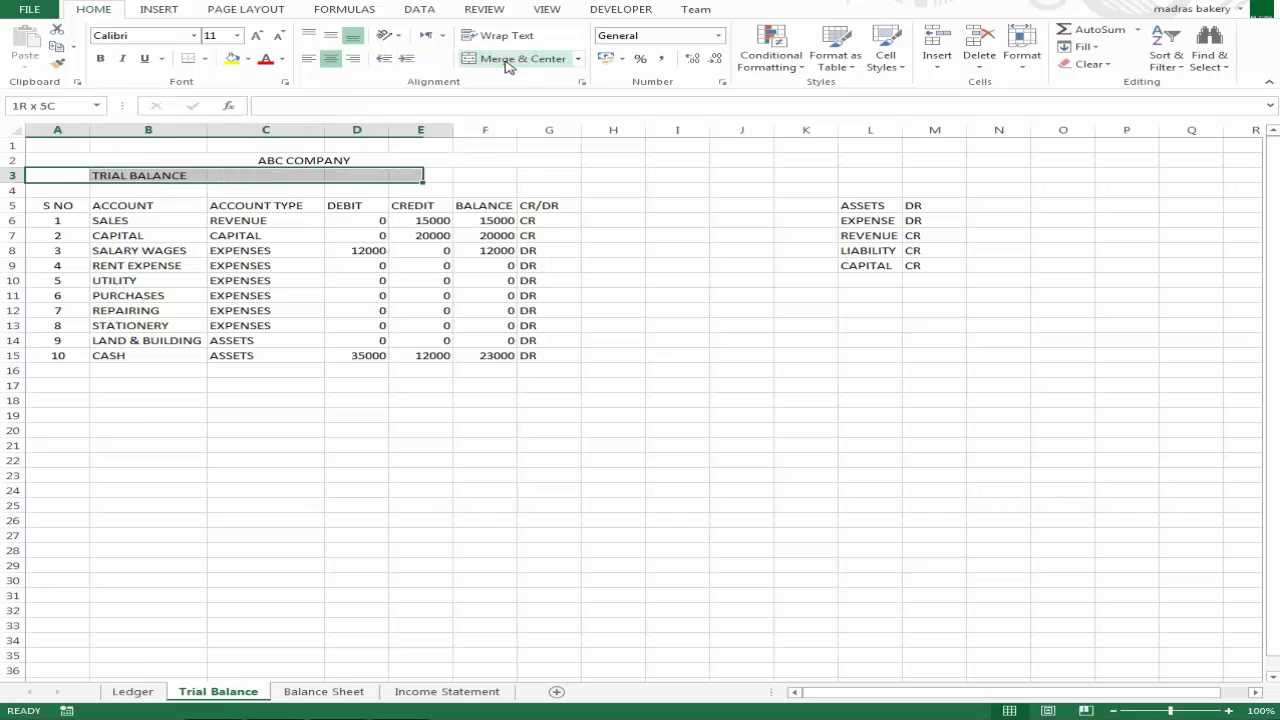
pyautogui.click(508, 62)
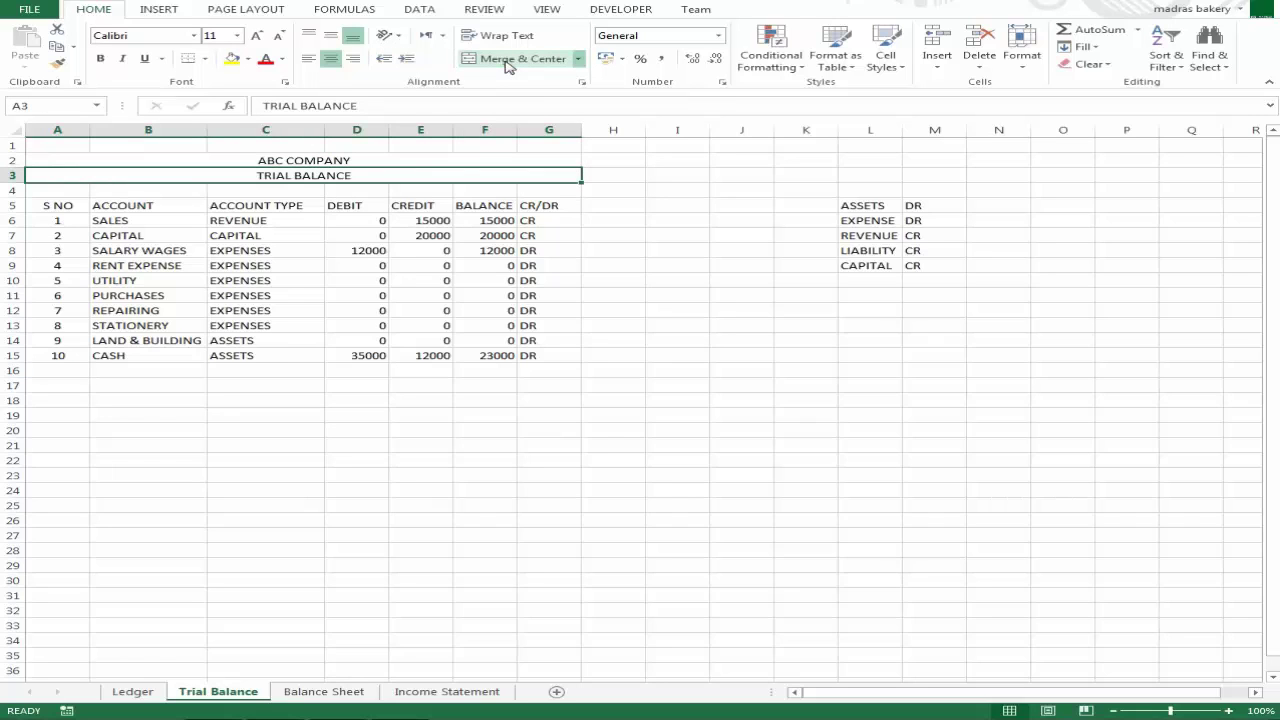
# Fill the ABC COMPANY title row with yellow and the TRIAL BALANCE heading row with light orange
pyautogui.press('Up')
pyautogui.click(232, 59)
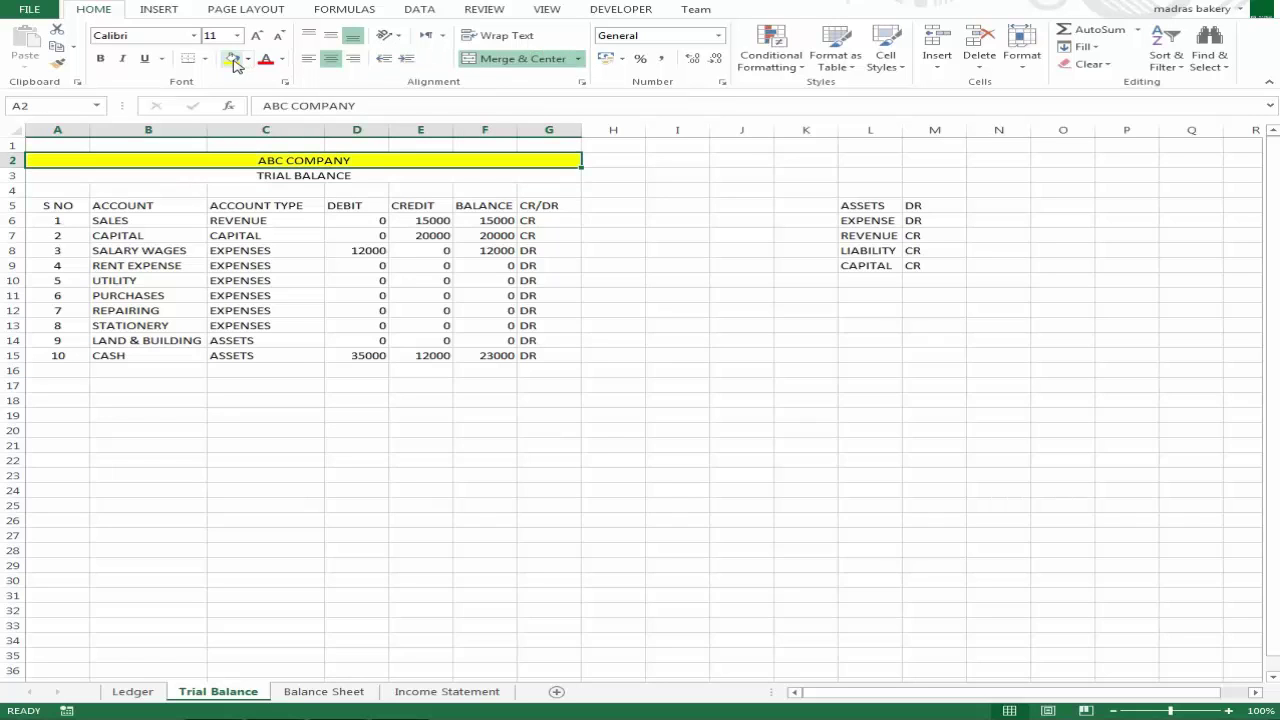
pyautogui.press('Down')
pyautogui.click(248, 59)
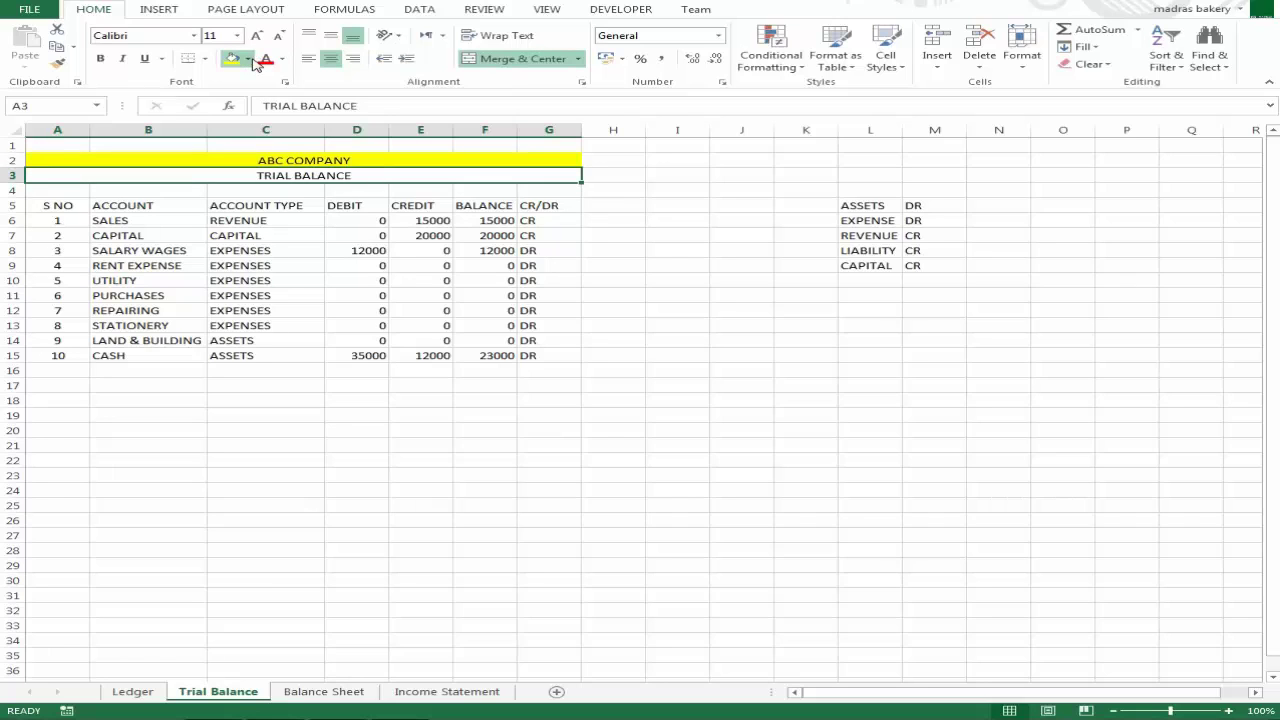
pyautogui.click(716, 293)
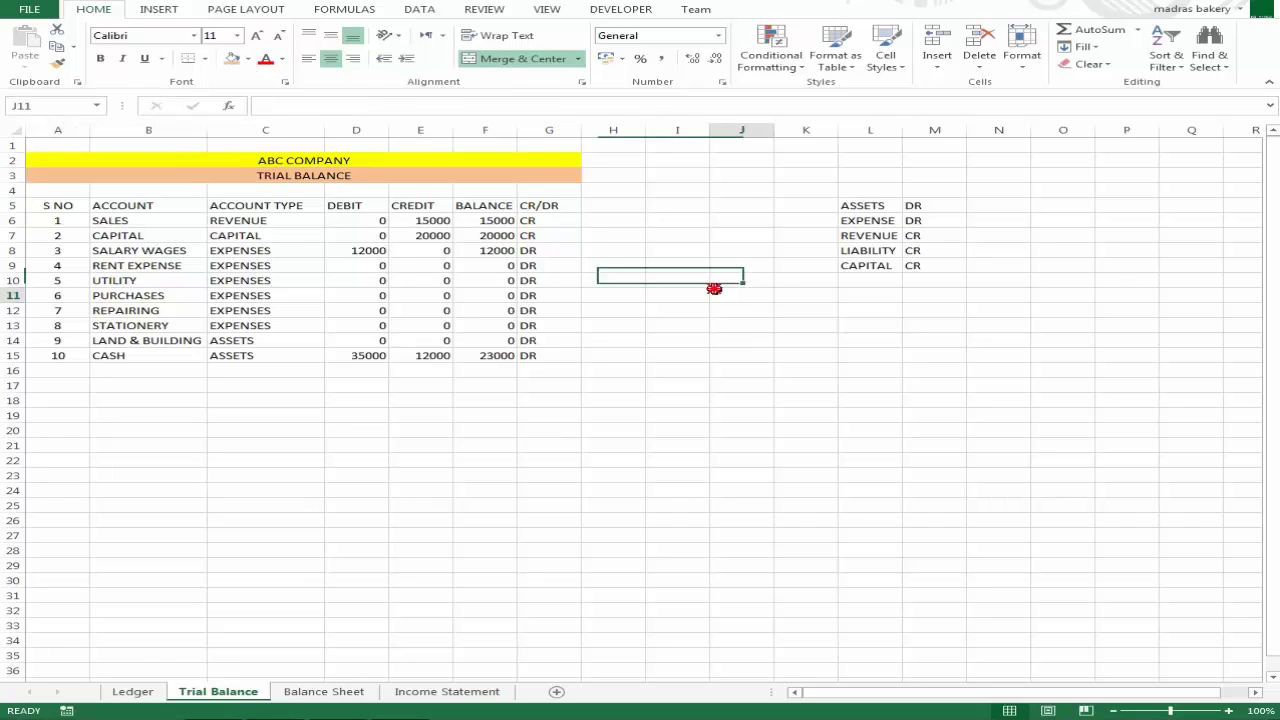
# Delete the entire empty row 4 between the TRIAL BALANCE heading and the column headers
pyautogui.click(308, 185)
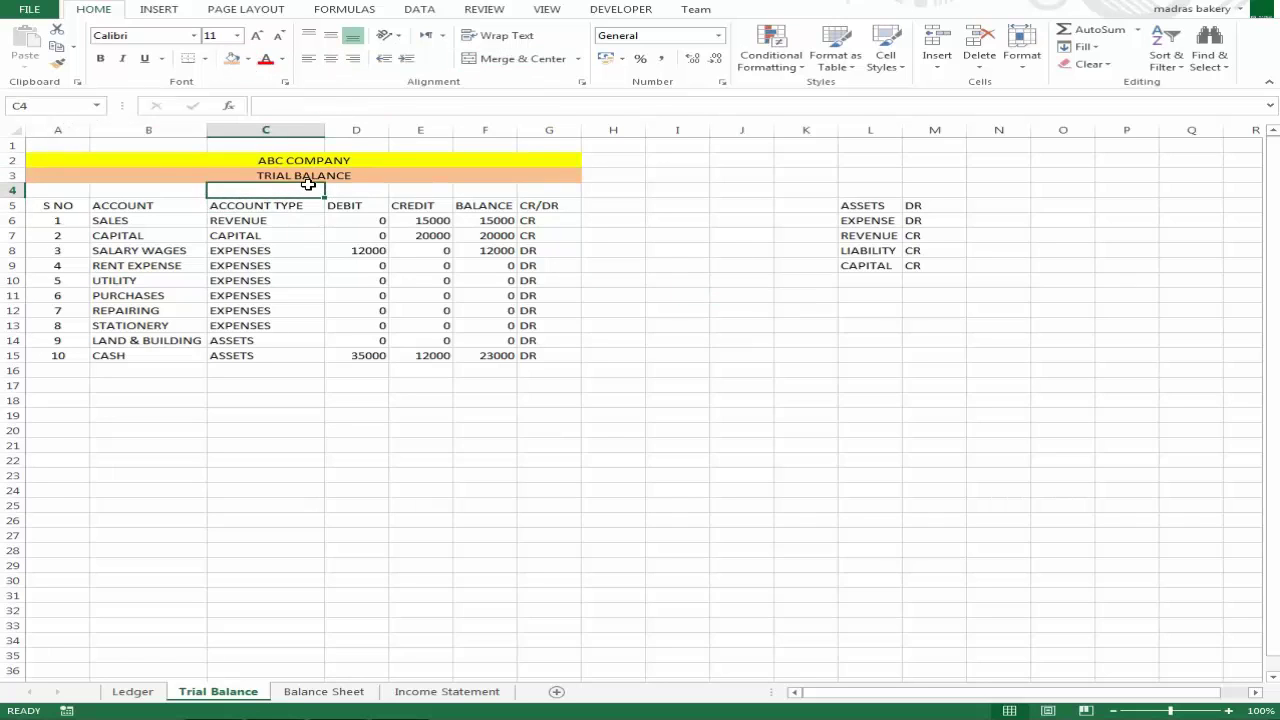
pyautogui.hotkey('ctrl', '-')
pyautogui.press('Down')
pyautogui.press('Return')
pyautogui.press('Down')
pyautogui.press('Down')
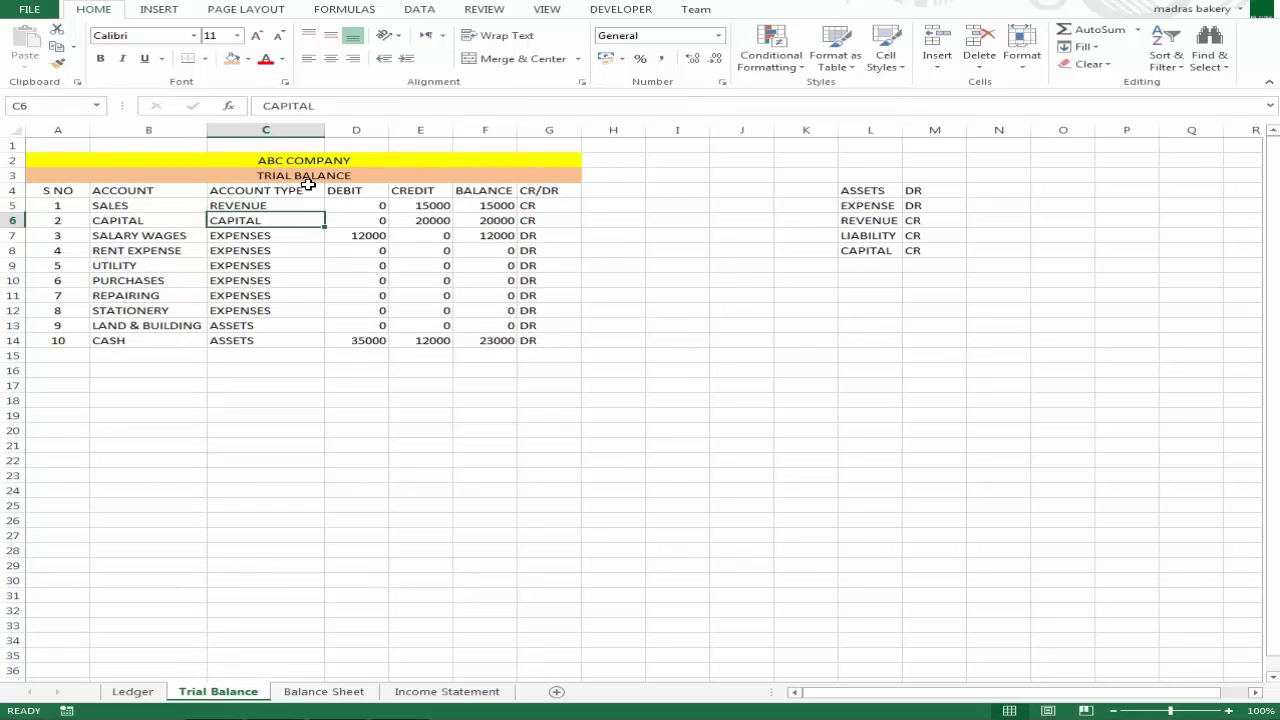
# Apply all borders to the trial balance table from the header row down to row 37 (A4:G37)
pyautogui.press('Up')
pyautogui.press('Up')
pyautogui.press('Left')
pyautogui.press('Left')
pyautogui.press('Right')
pyautogui.press('Left')
pyautogui.hotkey('shift', 'Right')
pyautogui.hotkey('shift', 'Right')
pyautogui.hotkey('shift', 'Right')
pyautogui.hotkey('shift', 'Right')
pyautogui.hotkey('shift', 'Right')
pyautogui.hotkey('shift', 'Right')
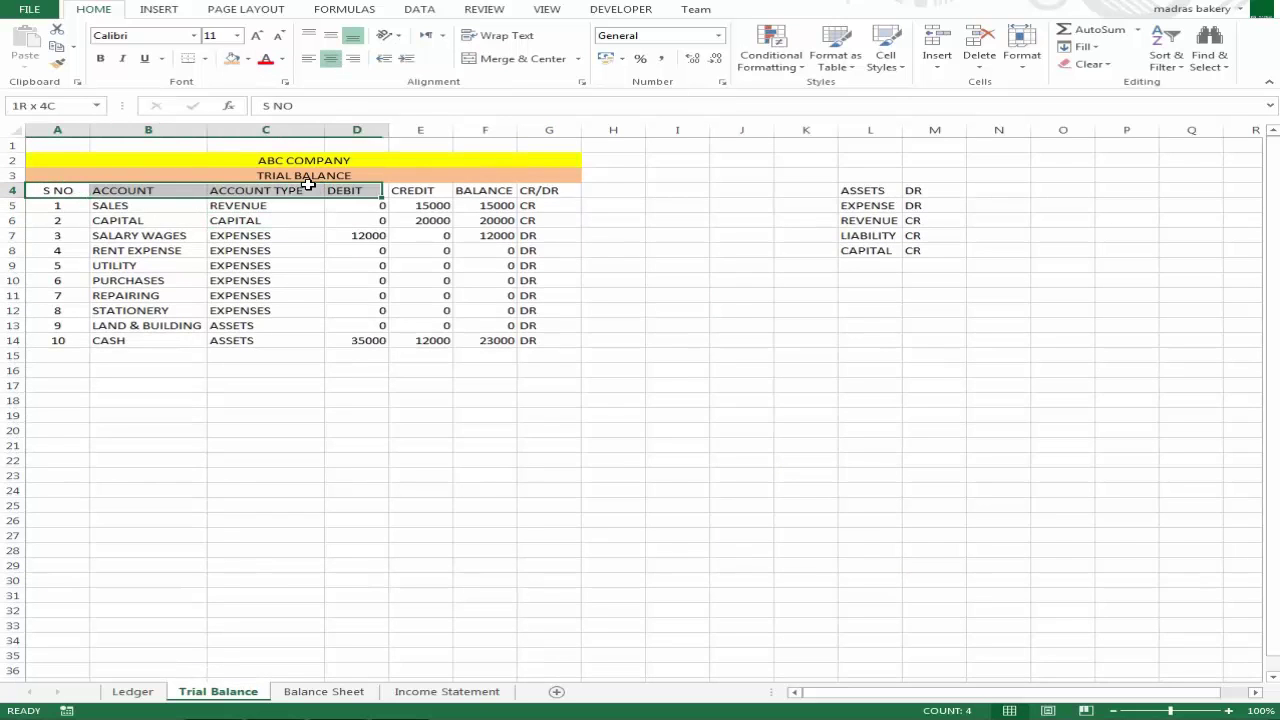
pyautogui.hotkey('shift', 'Down')
pyautogui.hotkey('shift', 'Down')
pyautogui.hotkey('shift', 'Down')
pyautogui.hotkey('shift', 'Down')
pyautogui.hotkey('shift', 'Down')
pyautogui.hotkey('shift', 'Down')
pyautogui.hotkey('shift', 'Down')
pyautogui.hotkey('shift', 'Down')
pyautogui.hotkey('shift', 'Down')
pyautogui.hotkey('shift', 'Down')
pyautogui.hotkey('shift', 'Down')
pyautogui.hotkey('shift', 'Down')
pyautogui.hotkey('shift', 'Down')
pyautogui.hotkey('shift', 'Down')
pyautogui.hotkey('shift', 'Down')
pyautogui.hotkey('shift', 'Down')
pyautogui.hotkey('shift', 'Down')
pyautogui.hotkey('shift', 'Down')
pyautogui.hotkey('shift', 'Down')
pyautogui.hotkey('shift', 'Down')
pyautogui.hotkey('shift', 'Down')
pyautogui.hotkey('shift', 'Down')
pyautogui.hotkey('shift', 'Down')
pyautogui.hotkey('shift', 'Down')
pyautogui.hotkey('shift', 'Down')
pyautogui.hotkey('shift', 'Down')
pyautogui.hotkey('shift', 'Down')
pyautogui.hotkey('shift', 'Down')
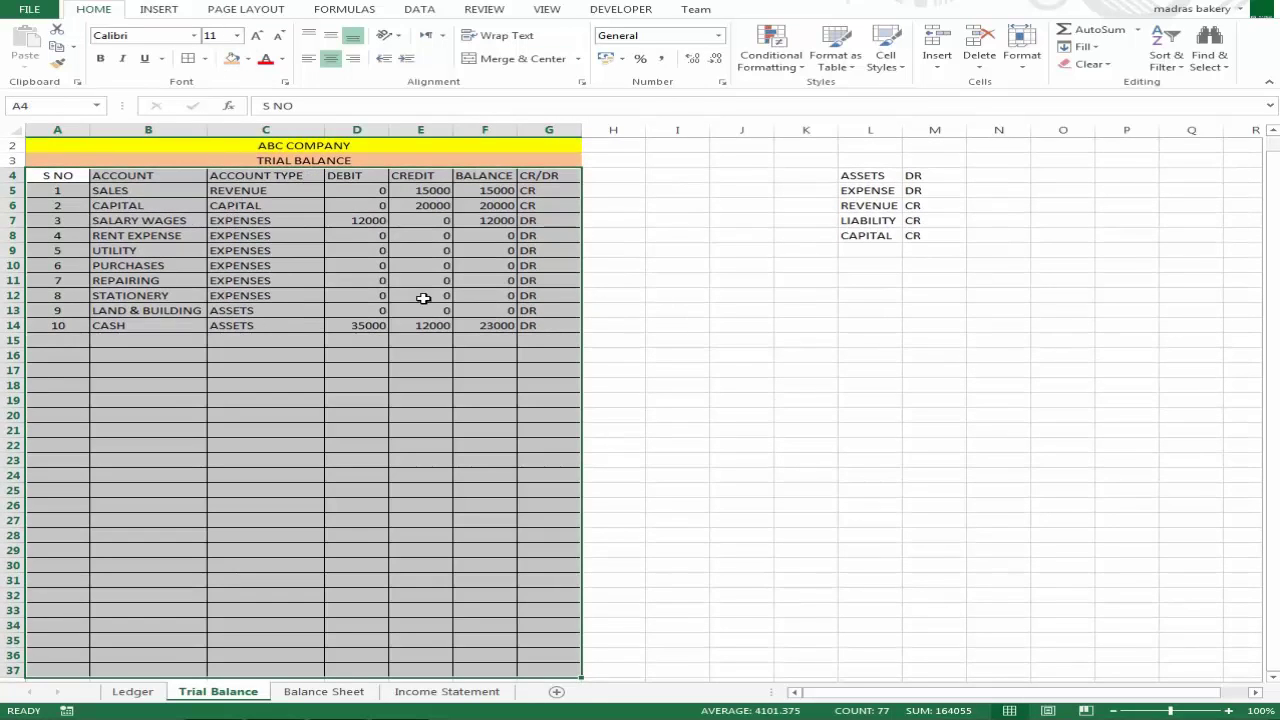
pyautogui.click(527, 235)
# Make the column headers from S NO to CR/DR in A4:G4 bold
pyautogui.click(368, 206)
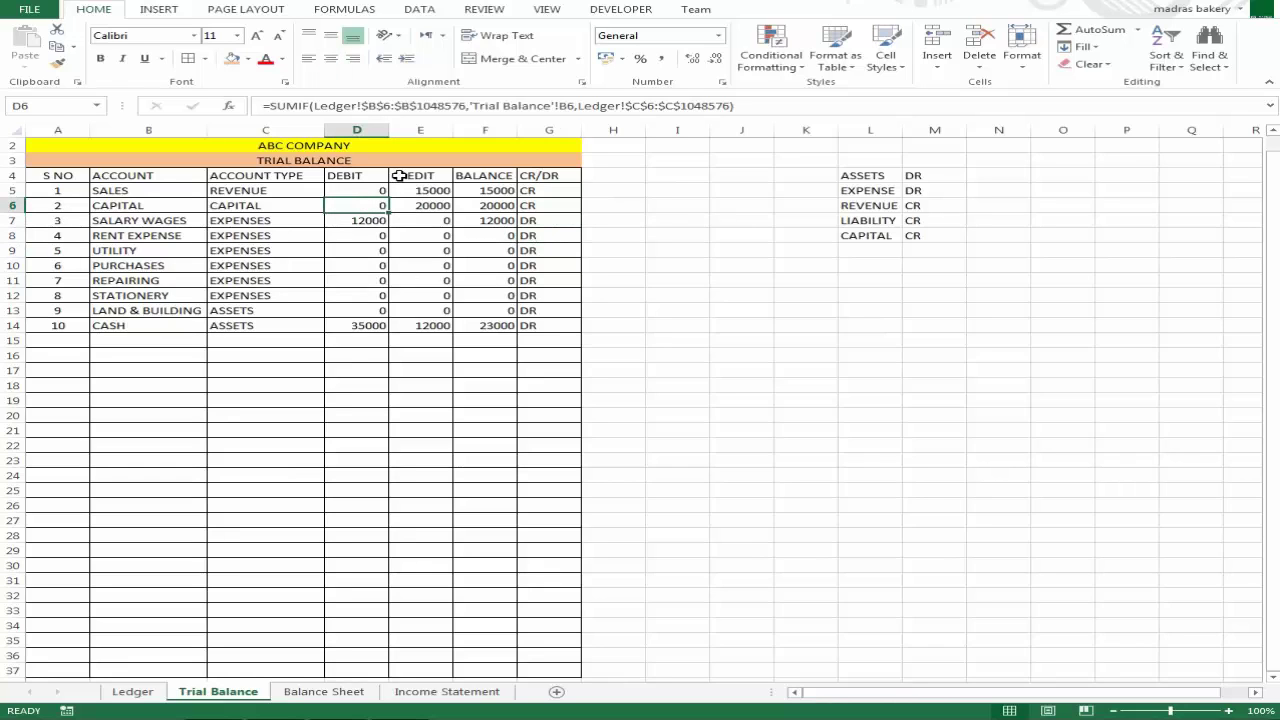
pyautogui.press('Up')
pyautogui.press('Up')
pyautogui.press('Left')
pyautogui.press('Left')
pyautogui.press('Left')
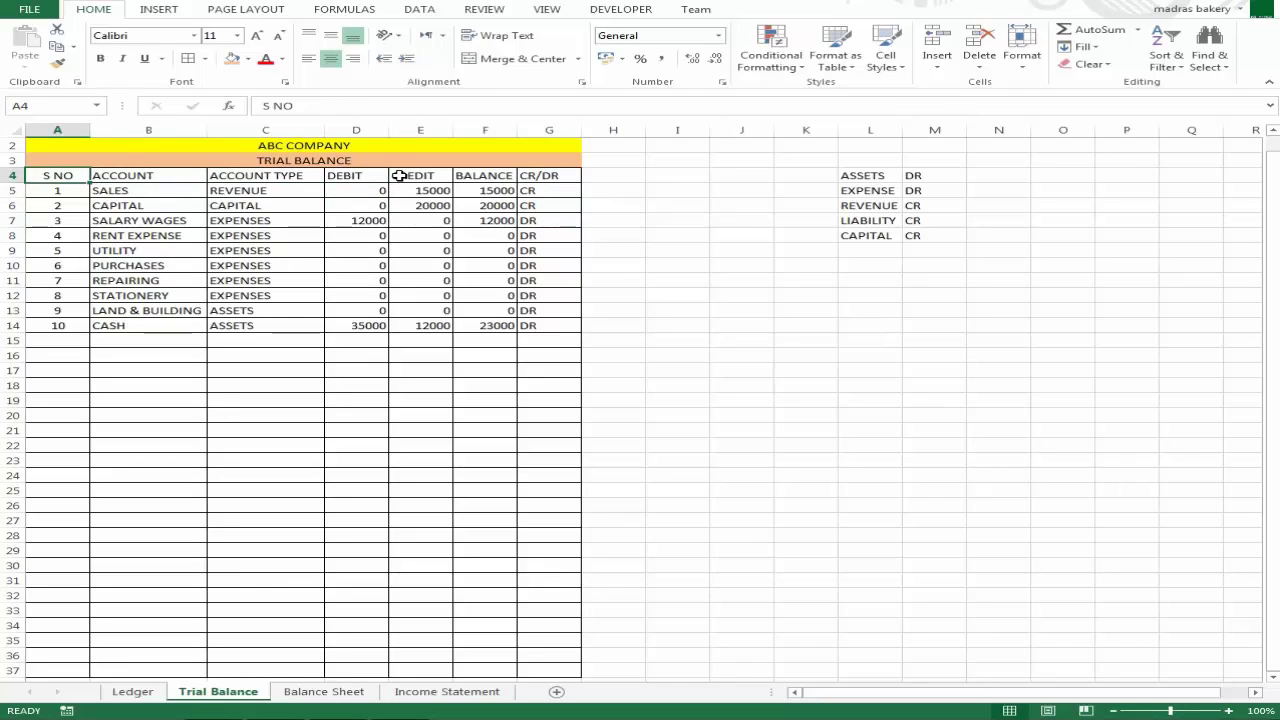
pyautogui.hotkey('shift', 'Right')
pyautogui.hotkey('shift', 'Right')
pyautogui.hotkey('shift', 'Right')
pyautogui.hotkey('shift', 'Right')
pyautogui.hotkey('shift', 'Right')
pyautogui.hotkey('shift', 'Right')
pyautogui.hotkey('shift', 'Right')
pyautogui.hotkey('shift', 'Left')
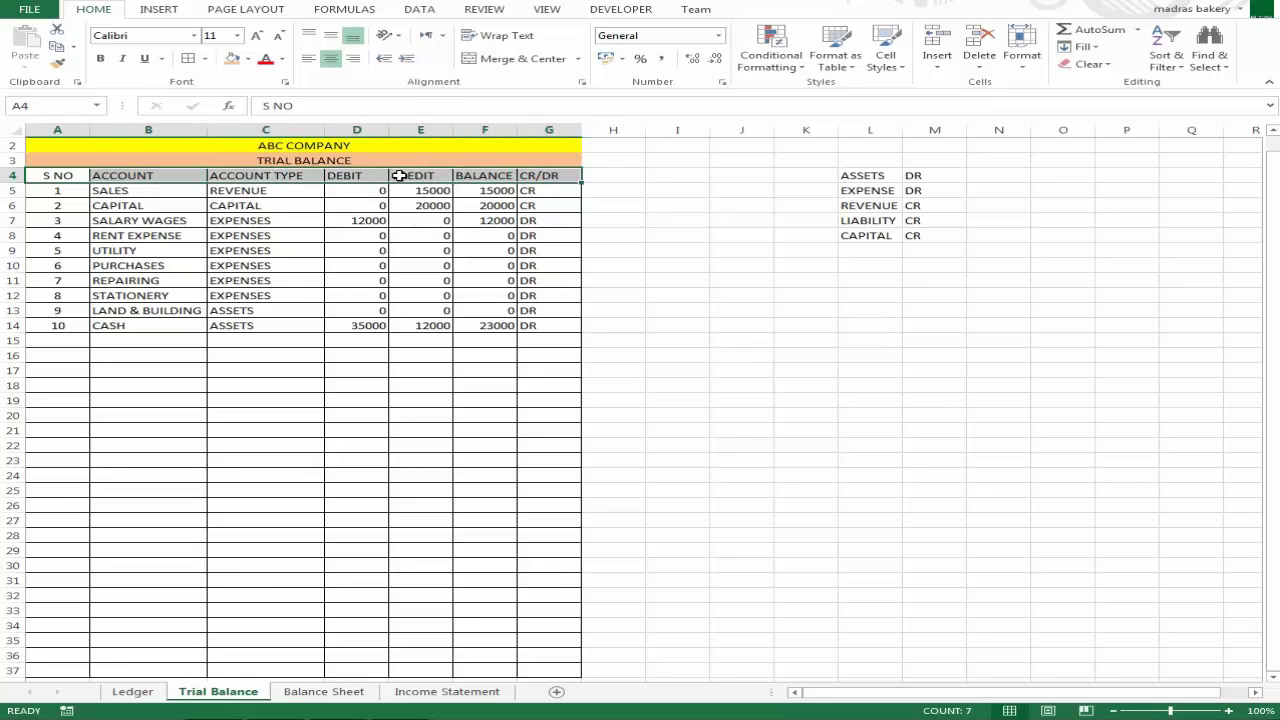
pyautogui.hotkey('ctrl', 'b')
pyautogui.press('Down')
pyautogui.press('Down')
pyautogui.press('Down')
pyautogui.press('Down')
pyautogui.press('Down')
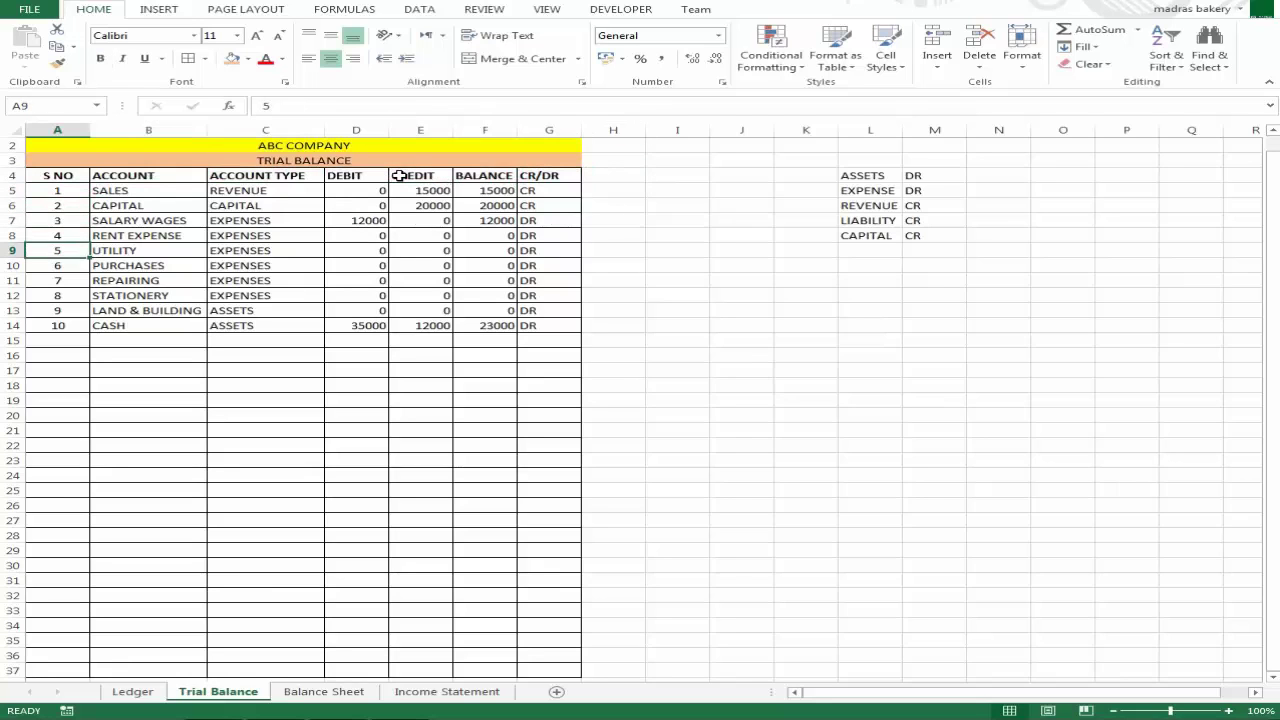
pyautogui.press('Down')
pyautogui.press('Down')
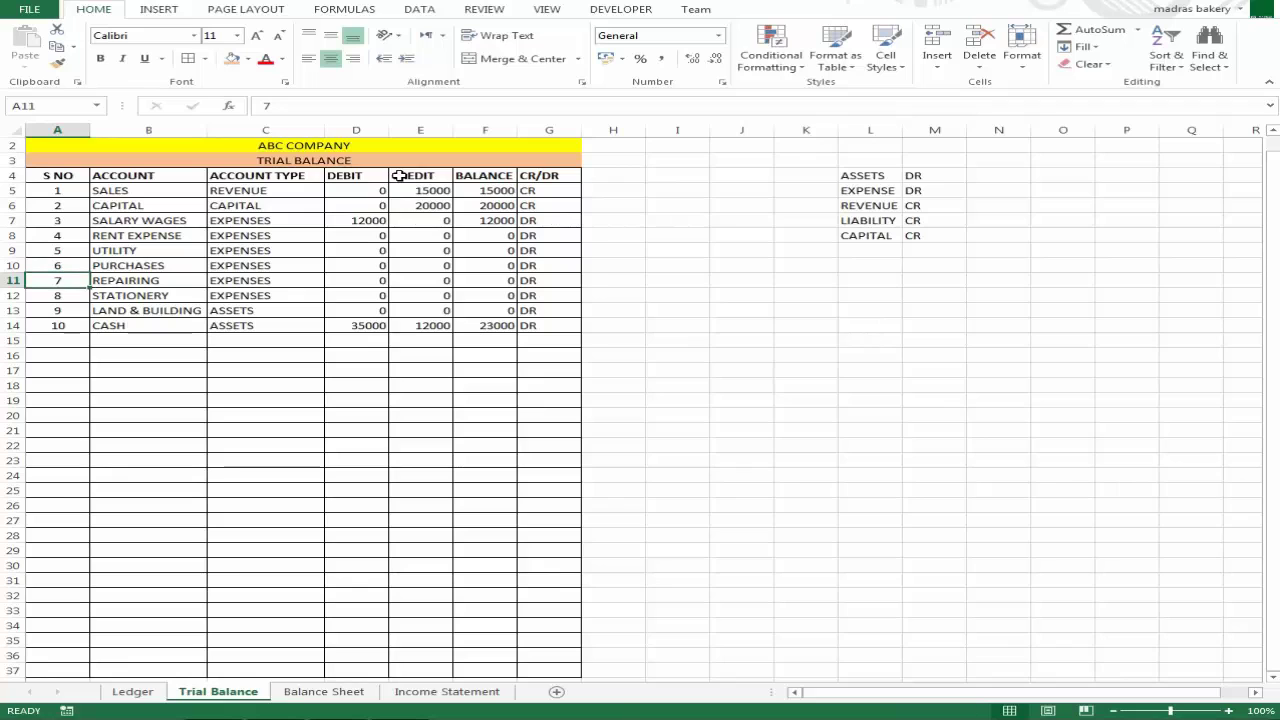
# Examine the REPAIRING row of the Trial Balance, including its account type and debit formula
pyautogui.press('Right')
pyautogui.press('Right')
pyautogui.press('Right')
pyautogui.press('Left')
pyautogui.press('Right')
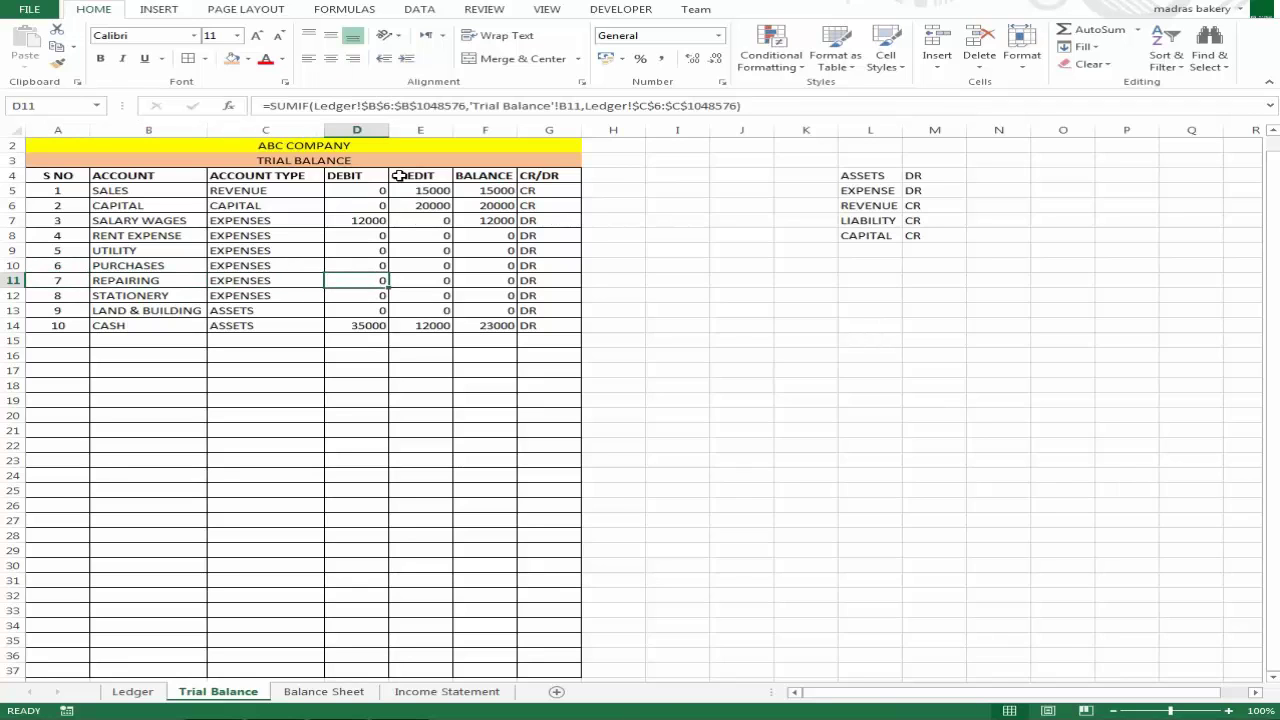
pyautogui.press('Left')
pyautogui.press('Right')
pyautogui.press('Left')
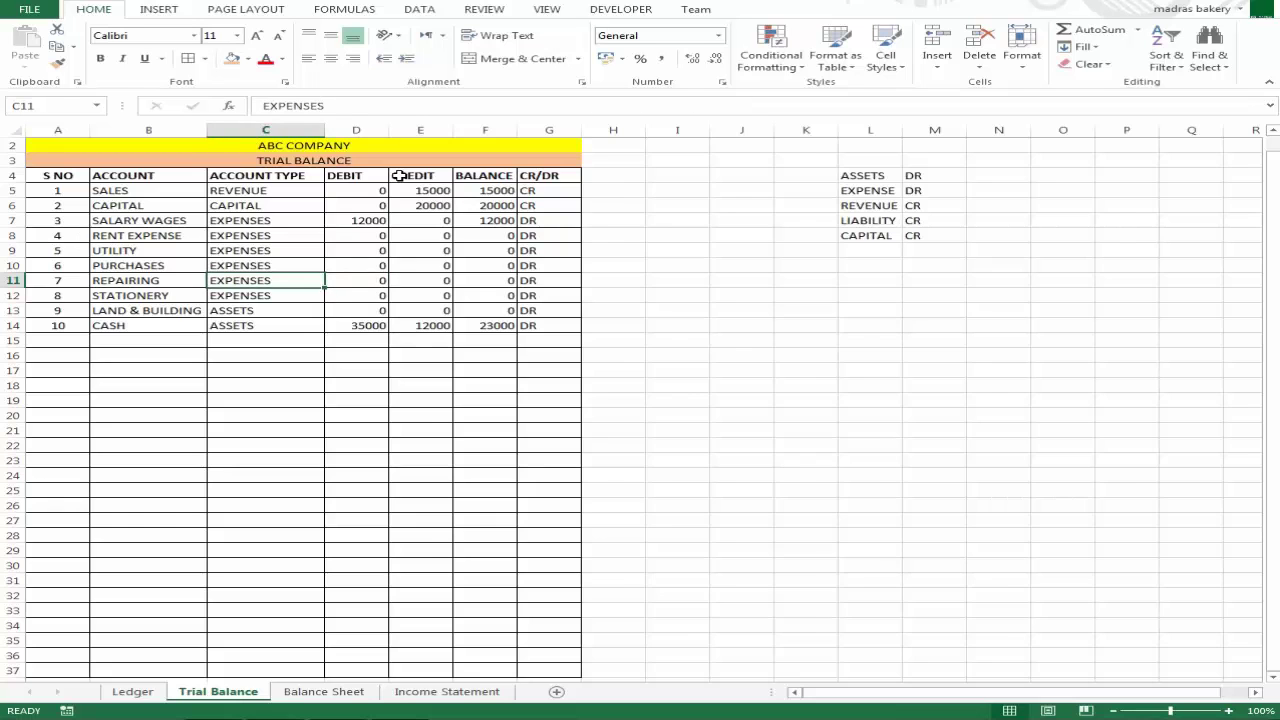
# Compare the Ledger entries with the accounts and account types listed in the Trial Balance
pyautogui.hotkey('ctrl', 'pageup')
pyautogui.press('Up')
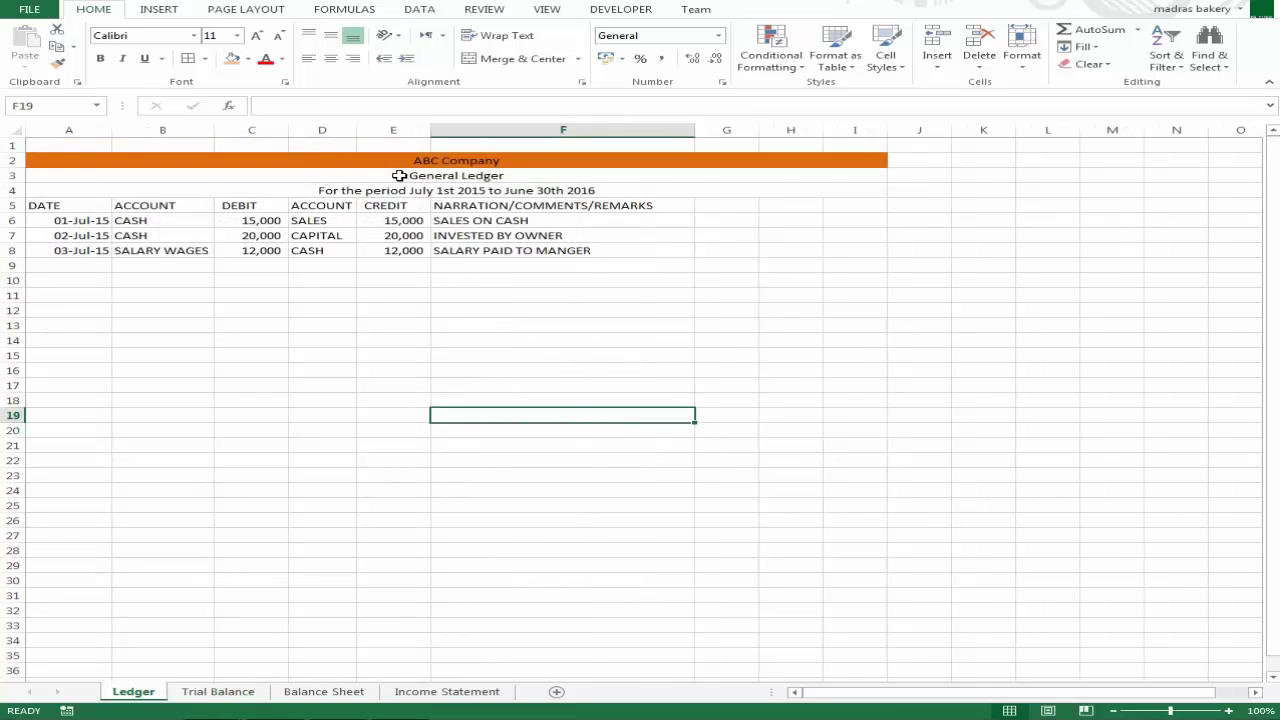
pyautogui.hotkey('ctrl', 'pagedown')
pyautogui.press('Right')
pyautogui.press('Left')
pyautogui.press('Left')
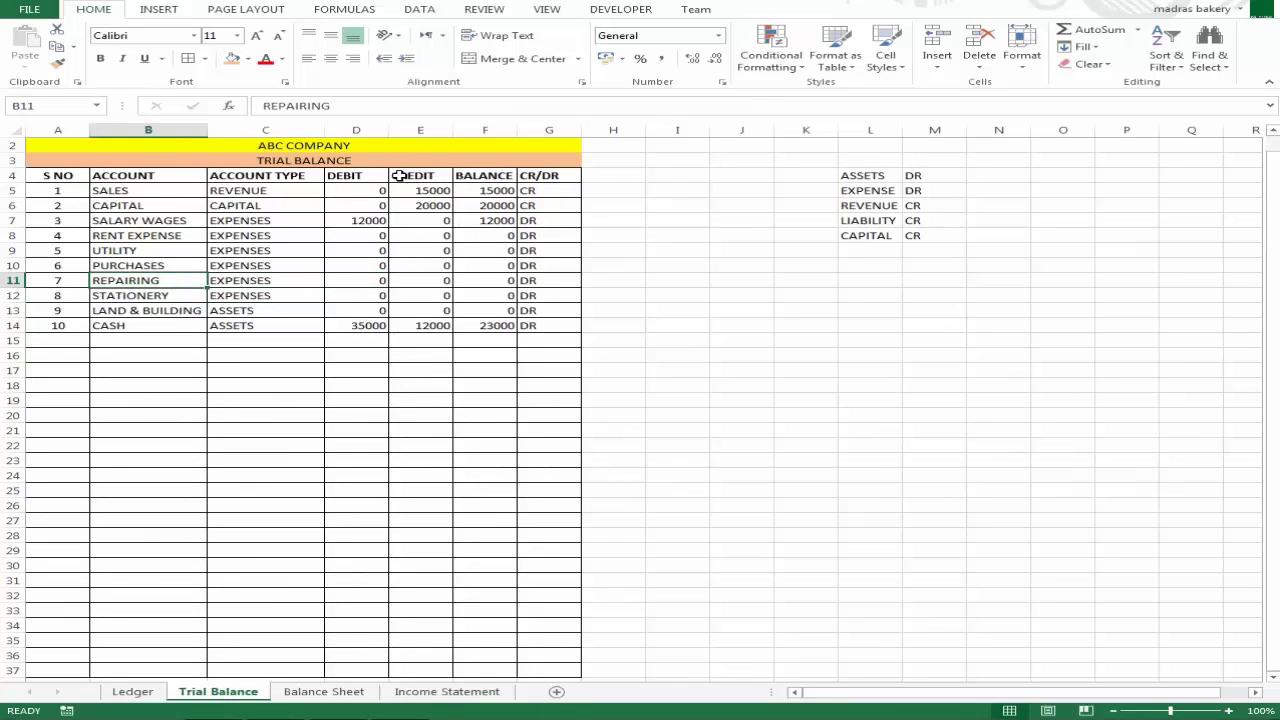
pyautogui.press('Up')
pyautogui.press('Up')
pyautogui.press('Up')
pyautogui.press('Right')
pyautogui.press('Right')
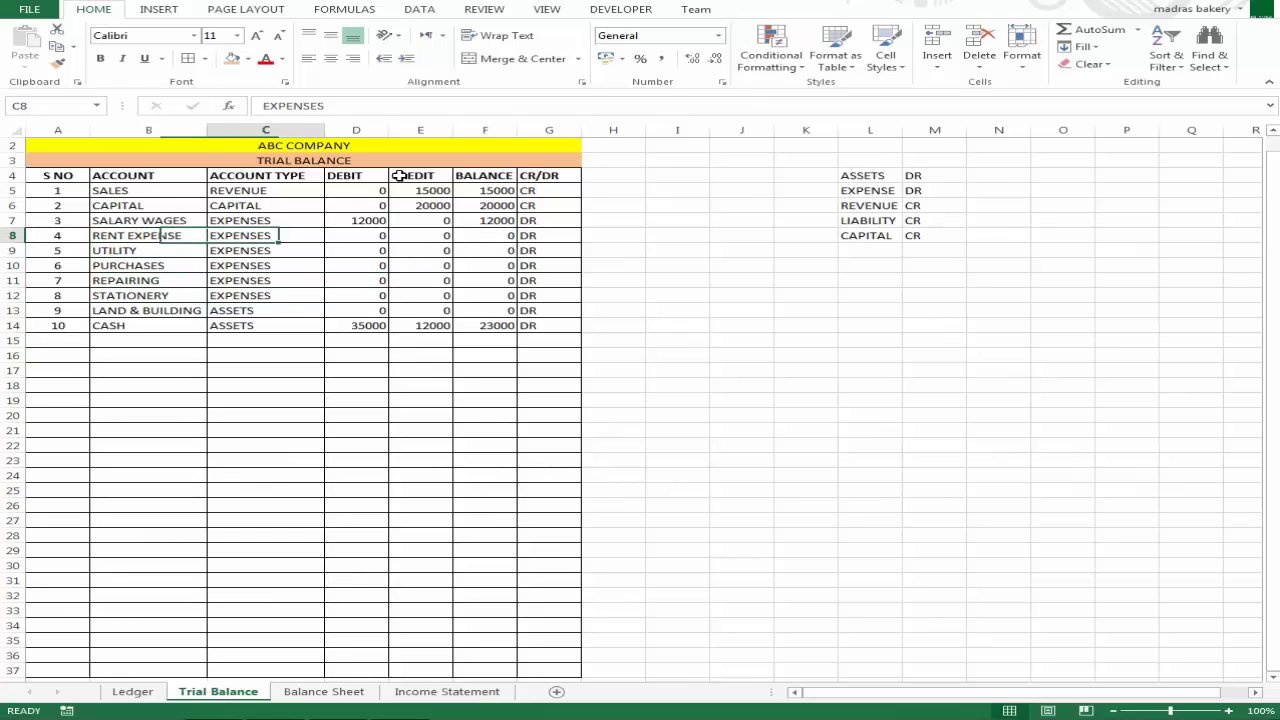
pyautogui.press('Left')
# Start a new Ledger entry below the last one by entering the date 4 July 2016 in A9
pyautogui.hotkey('ctrl', 'pageup')
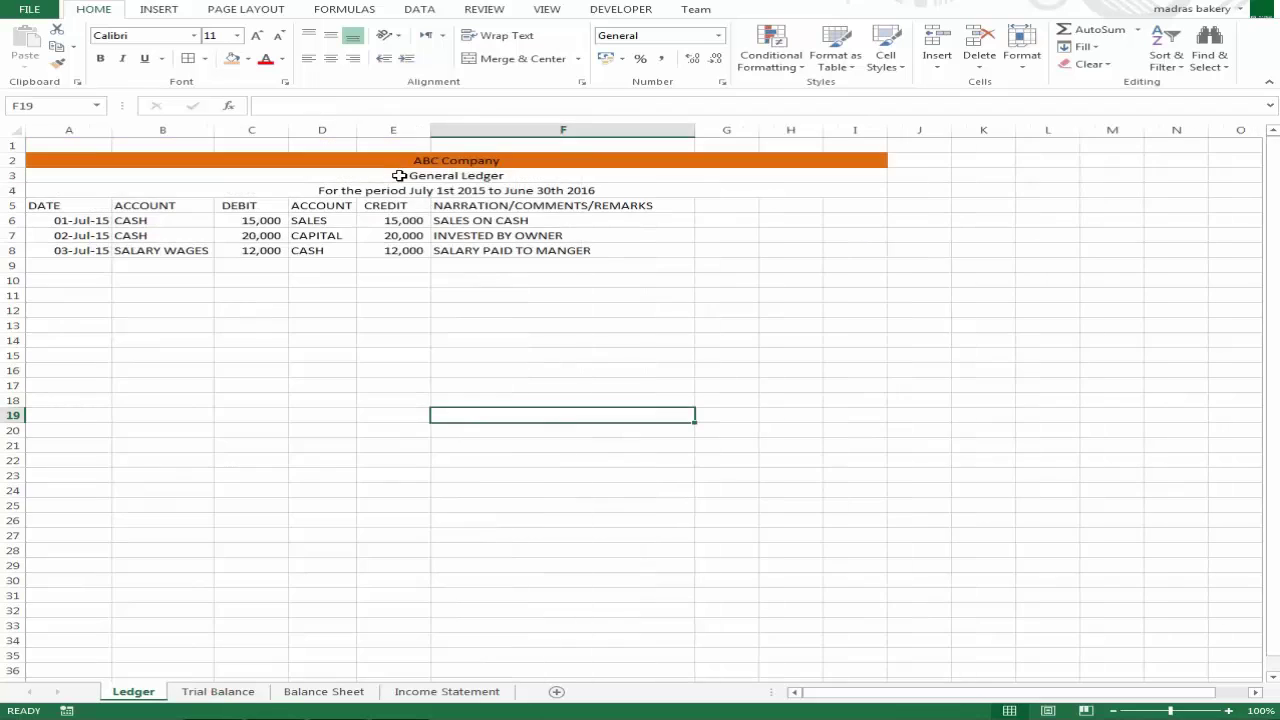
pyautogui.press('Up')
pyautogui.press('Down')
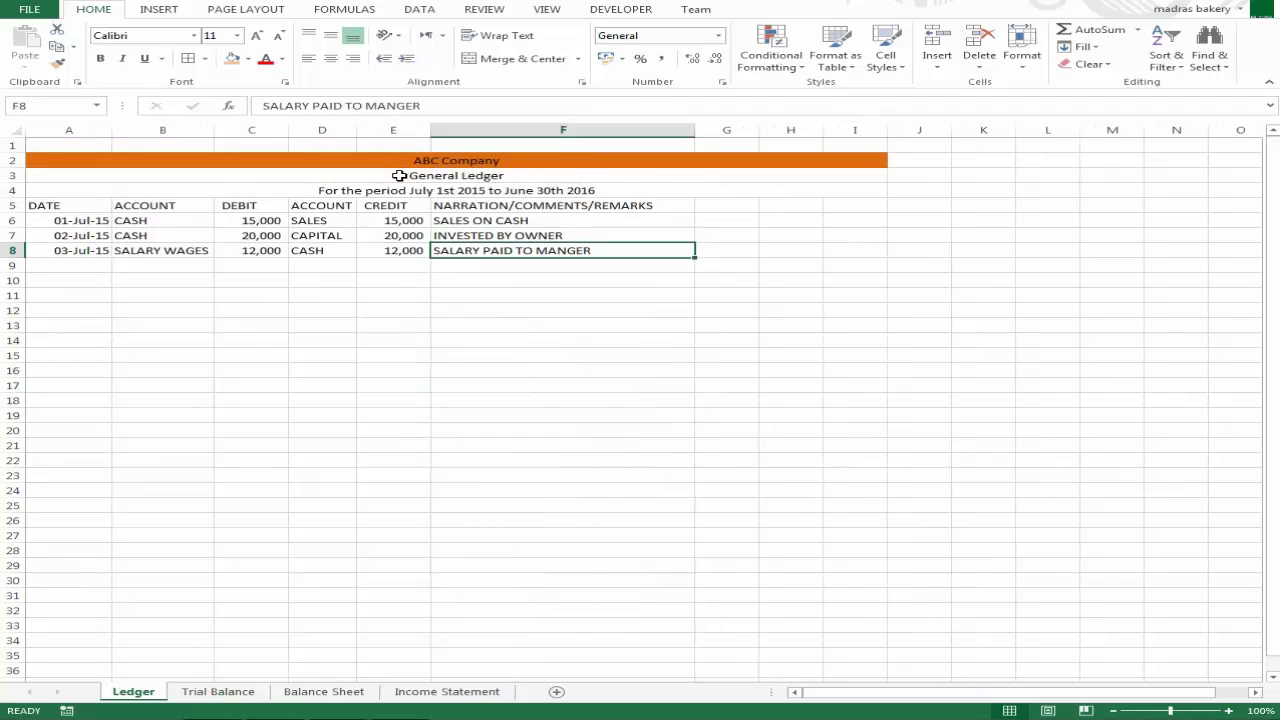
pyautogui.press('Left')
pyautogui.press('Left')
pyautogui.press('Left')
pyautogui.press('Left')
pyautogui.press('Left')
pyautogui.press('Down')
pyautogui.press('Down')
pyautogui.press('Up')
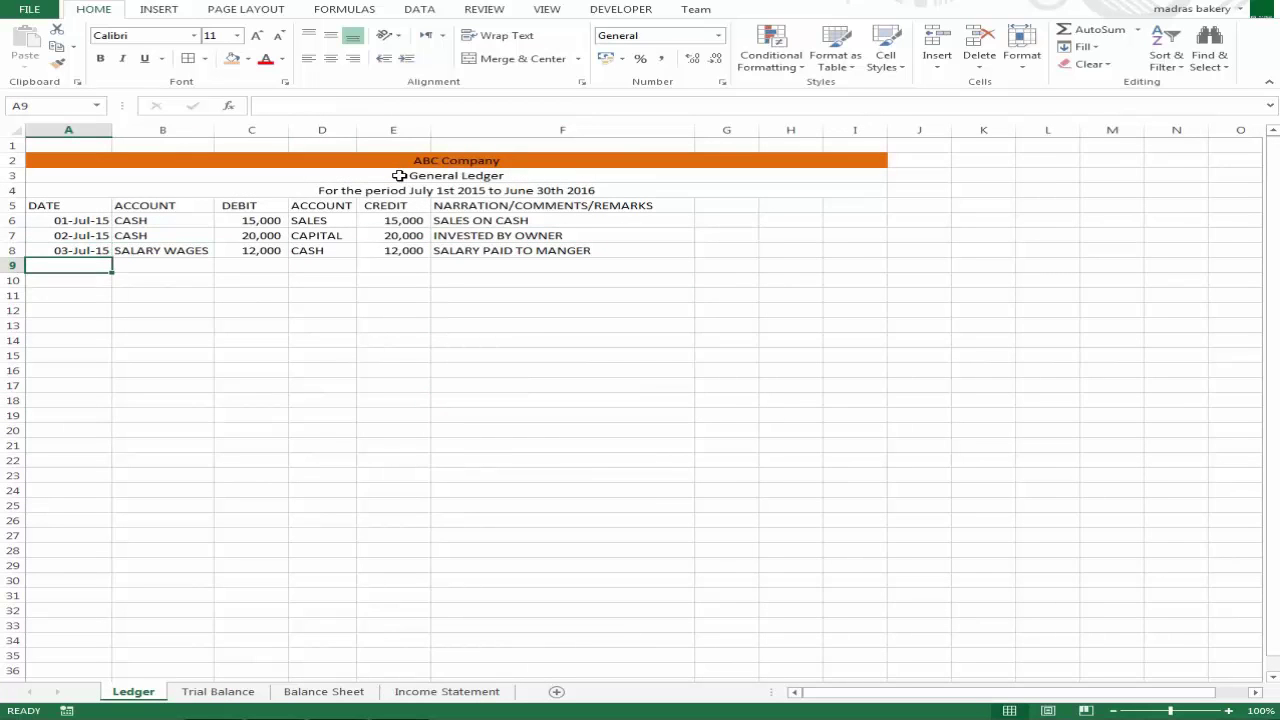
pyautogui.press('Up')
pyautogui.press('Down')
pyautogui.press('Down')
pyautogui.press('Up')
pyautogui.press('Down')
pyautogui.press('Up')
pyautogui.write('4')
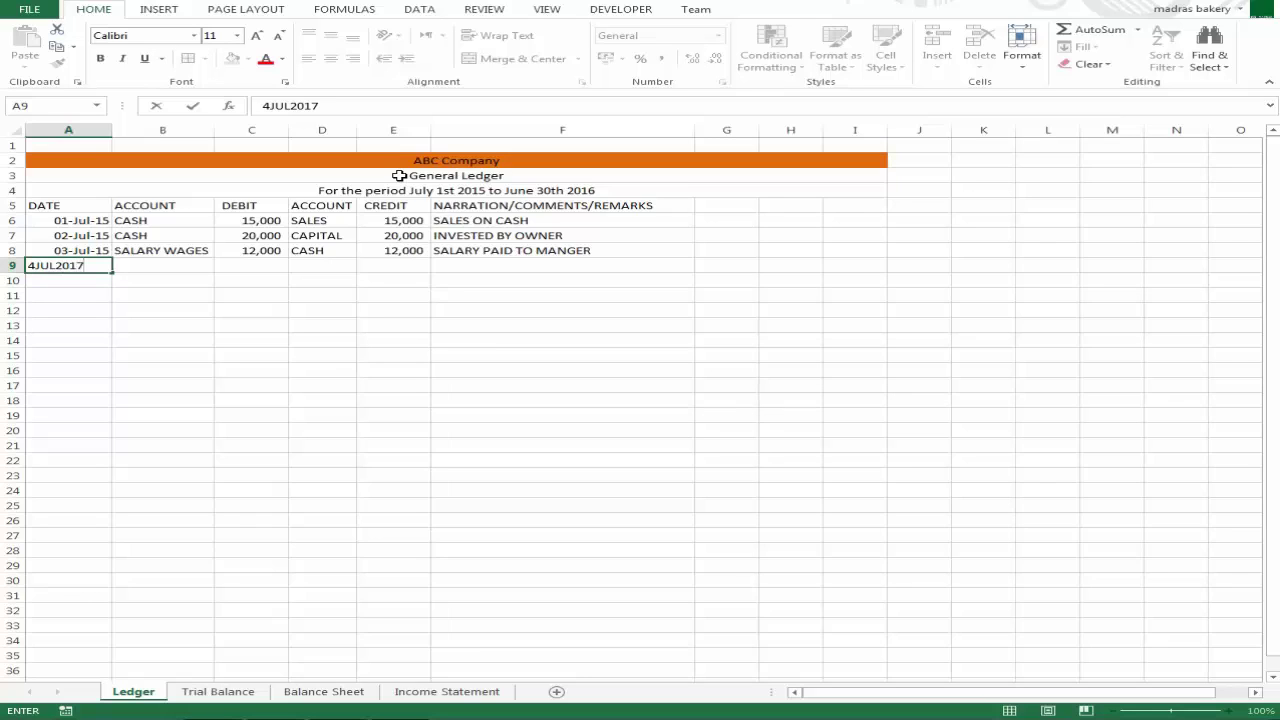
pyautogui.write('JUL2016')
pyautogui.hotkey('ctrl', 'Return')
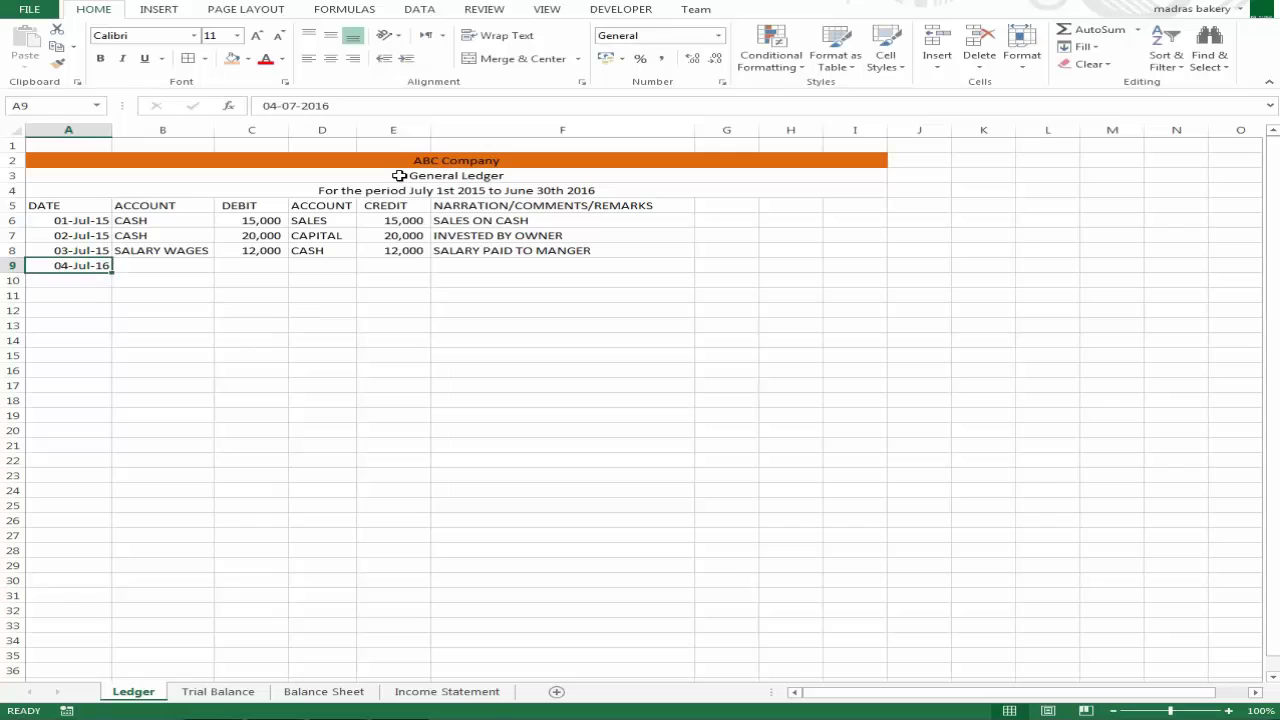
# Enter CASH as the debit account of the new Ledger entry in B9
pyautogui.press('Right')
pyautogui.press('Down')
pyautogui.press('Up')
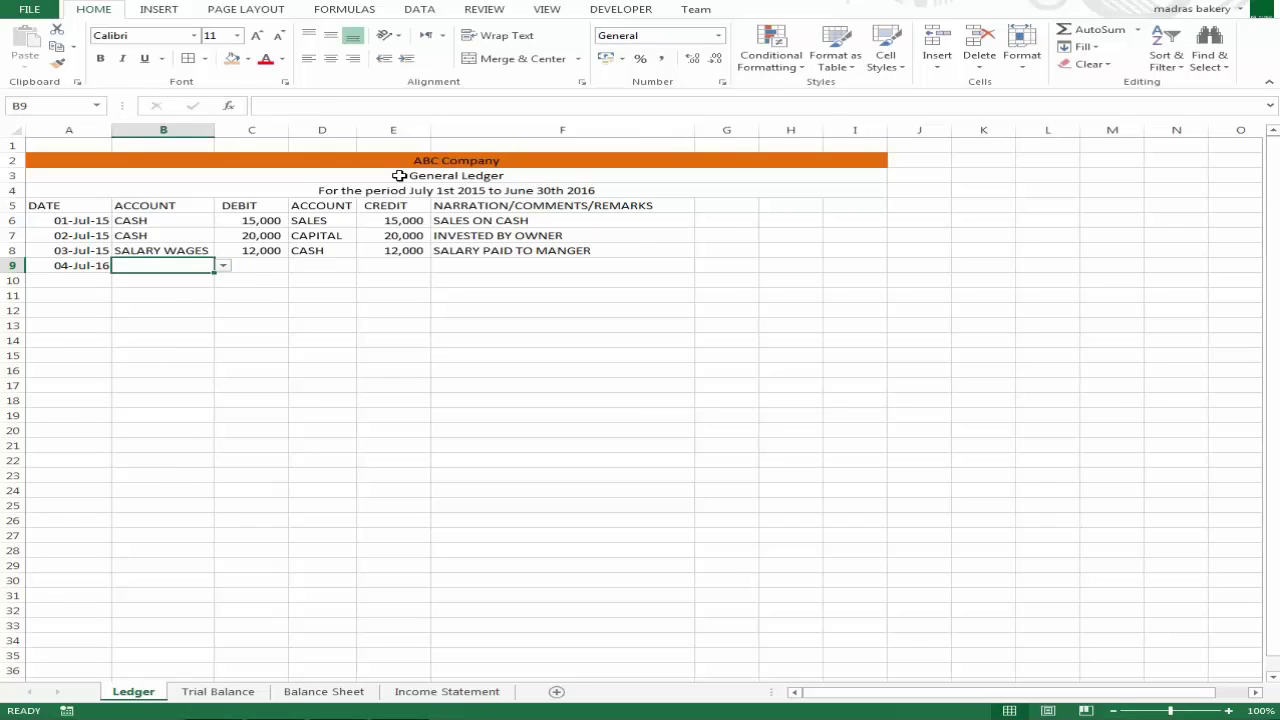
pyautogui.press('Up')
pyautogui.press('Down')
pyautogui.press('Up')
pyautogui.press('Down')
pyautogui.write('CASH')
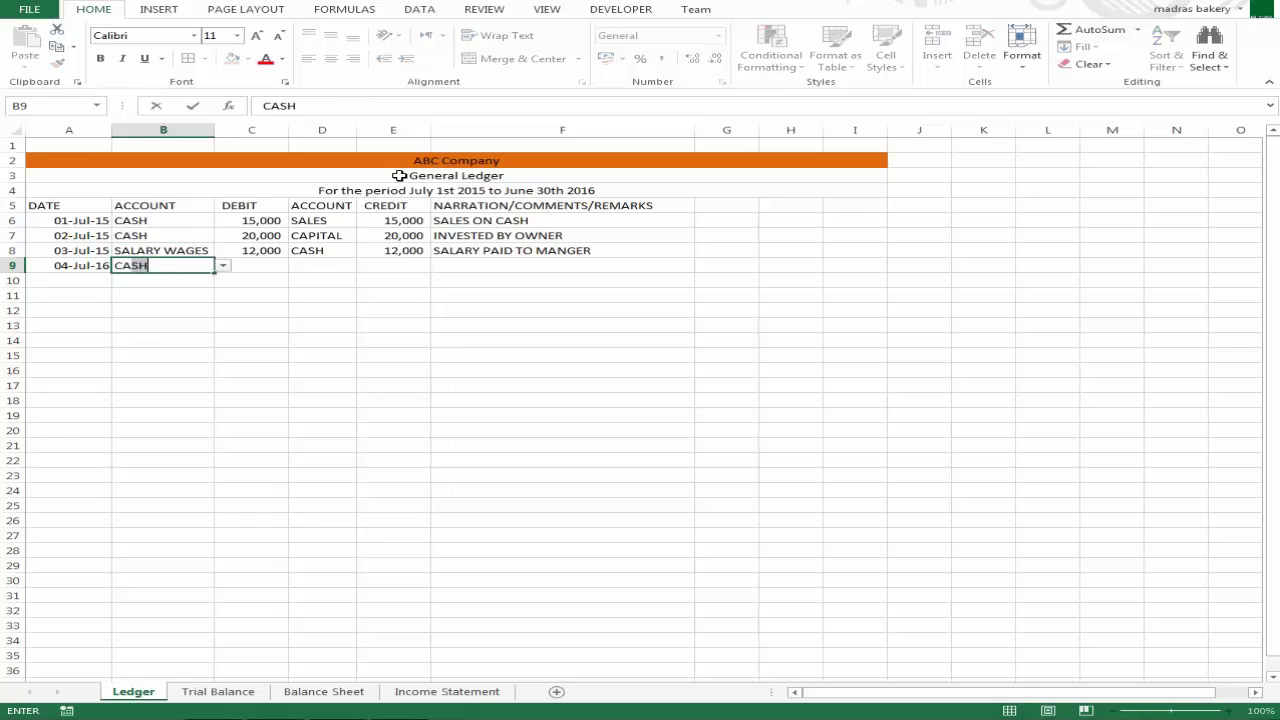
pyautogui.press('Return')
pyautogui.press('Up')
pyautogui.press('Right')
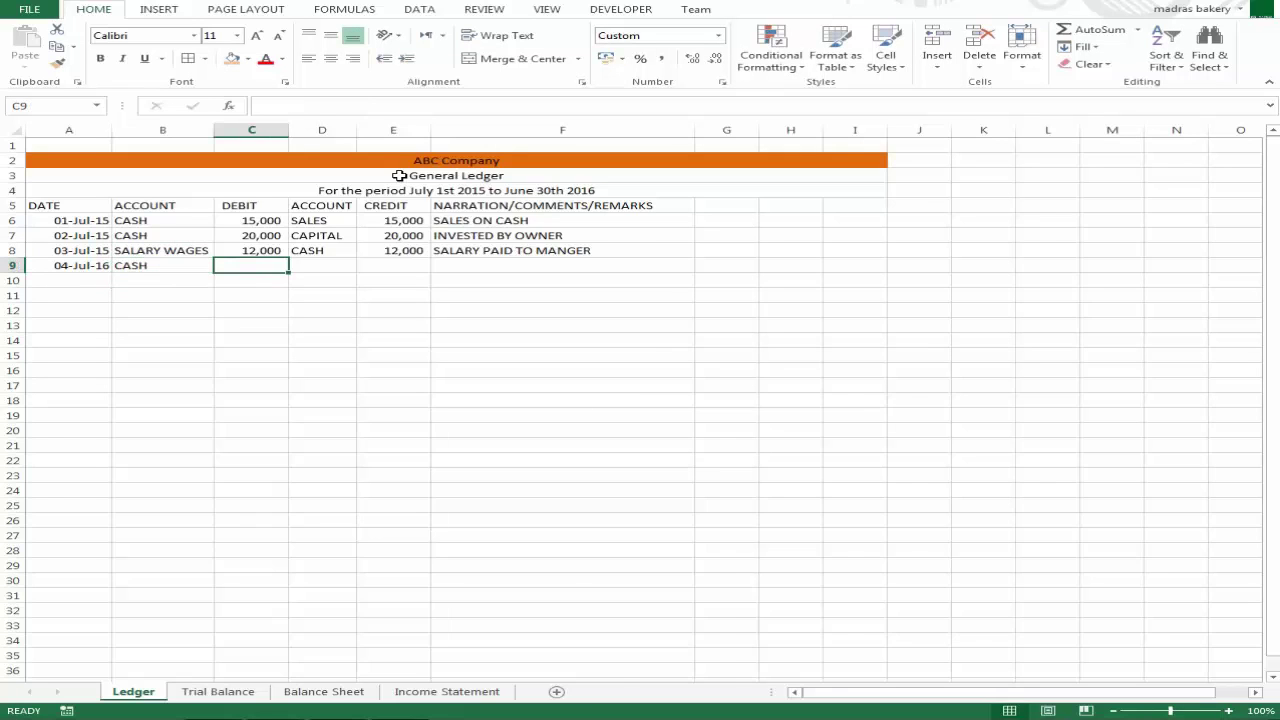
# Enter 30000 as the debit amount of the new Ledger entry in C9
pyautogui.press('Left')
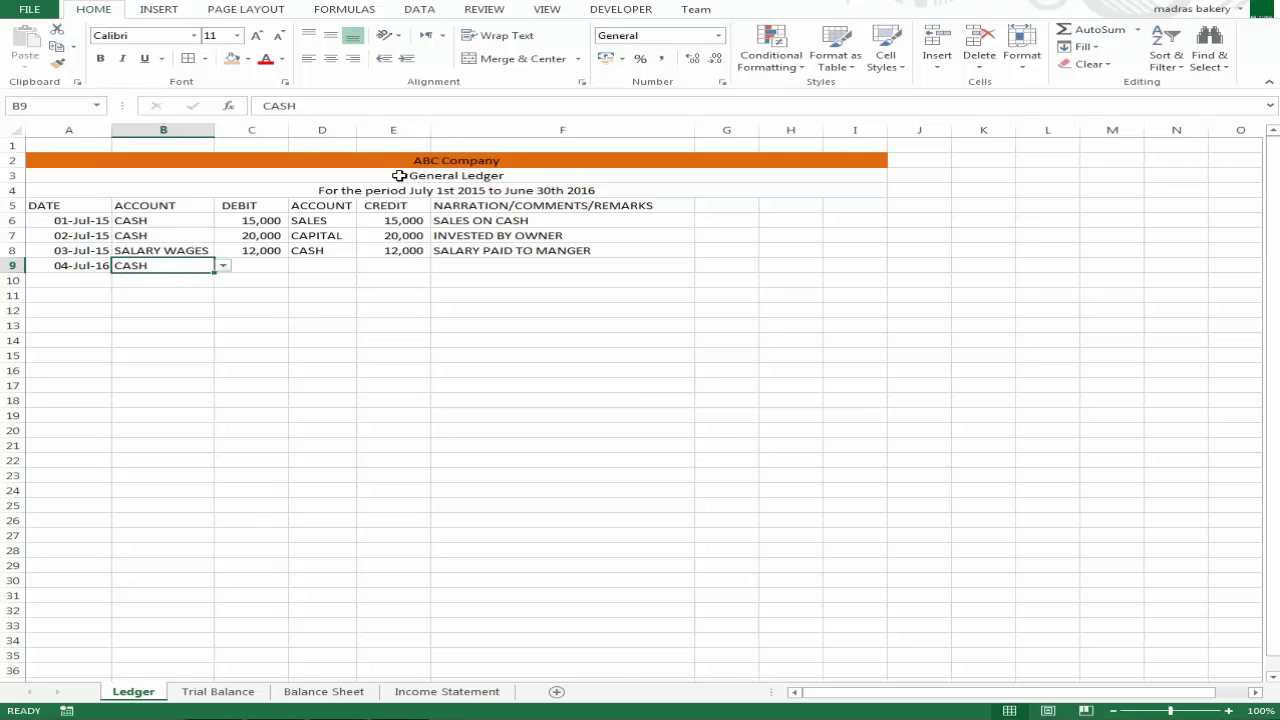
pyautogui.press('Right')
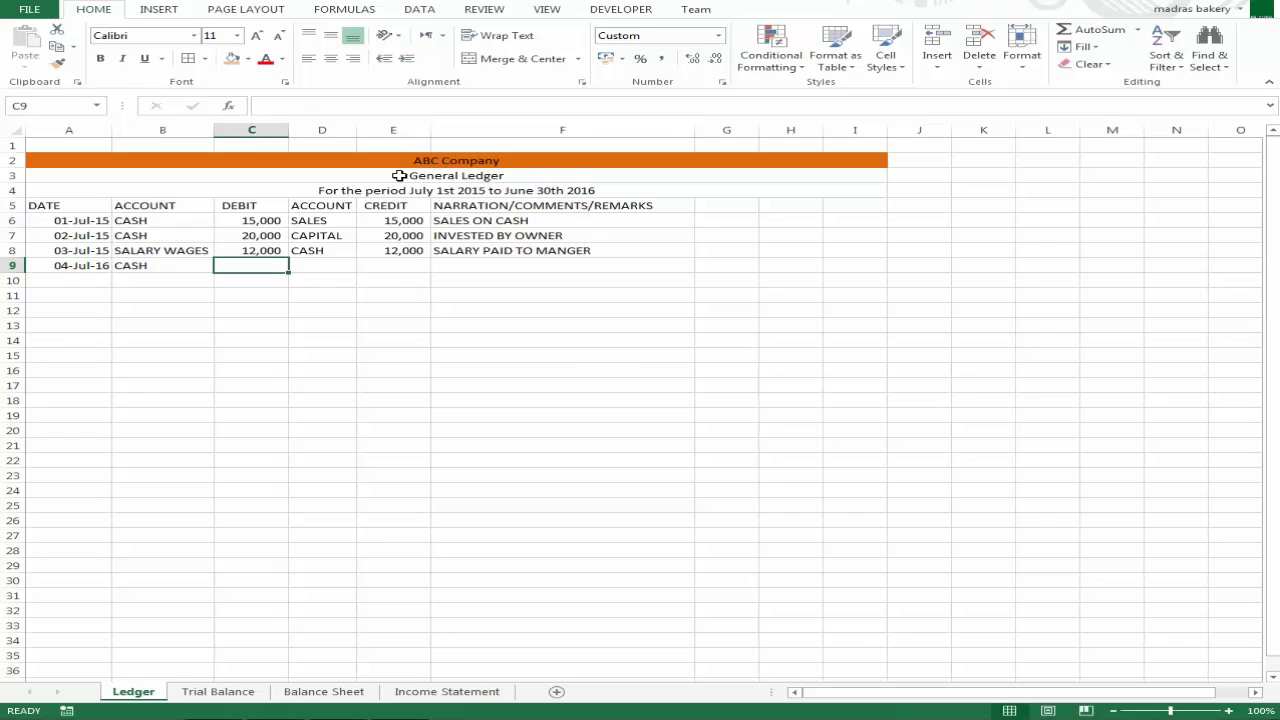
pyautogui.write('30000')
pyautogui.press('Return')
pyautogui.press('Up')
pyautogui.press('Right')
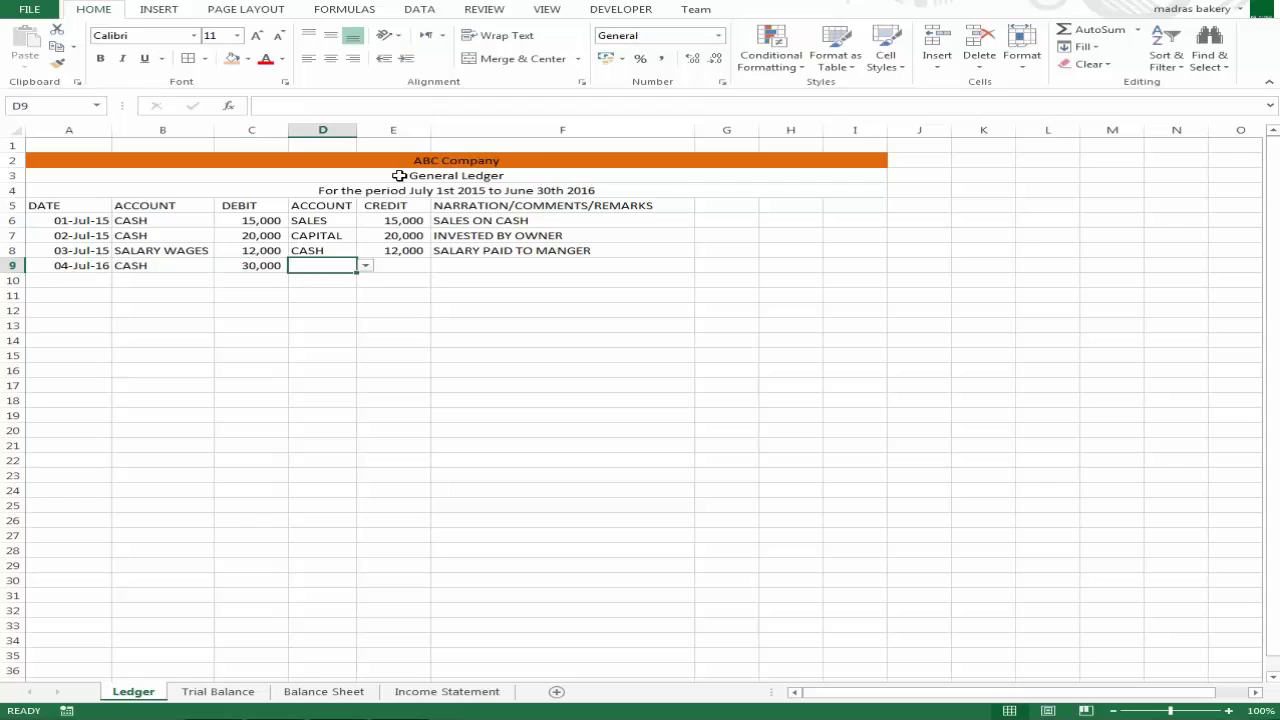
# Try to enter SALES manually as the credit account of the new Ledger entry in D9
pyautogui.write('SALES')
pyautogui.press('Return')
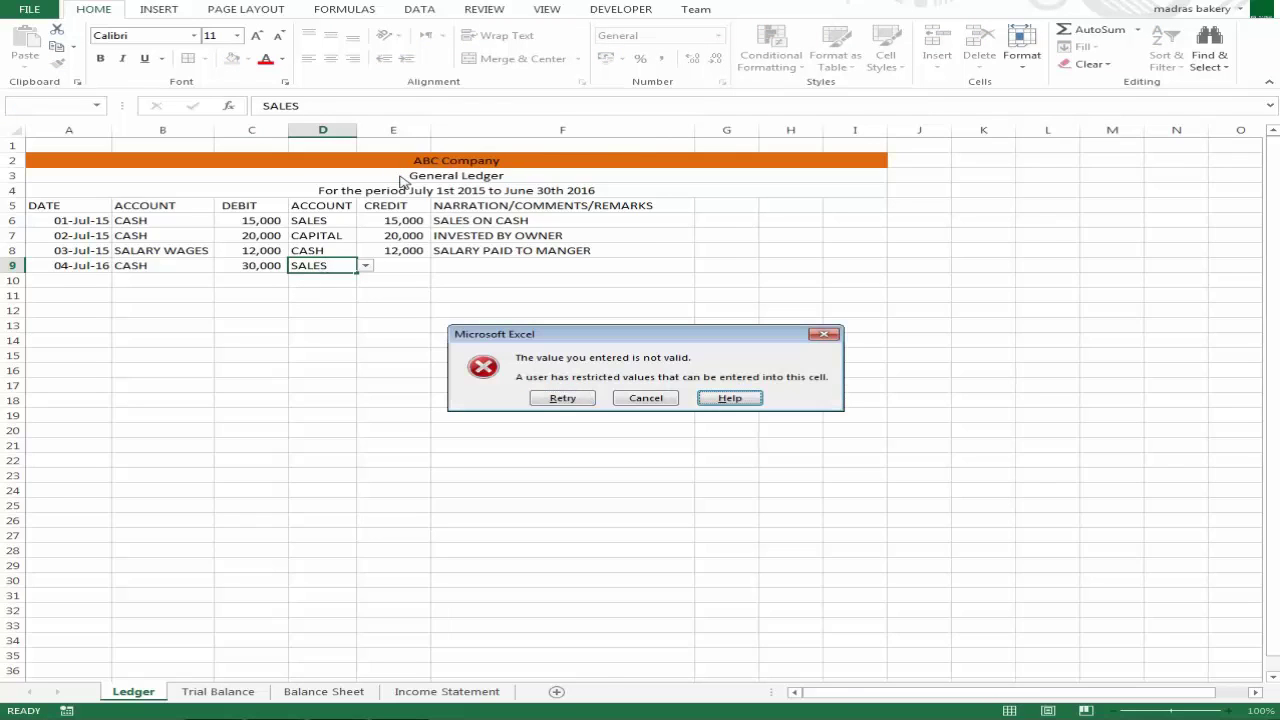
pyautogui.press('Return')
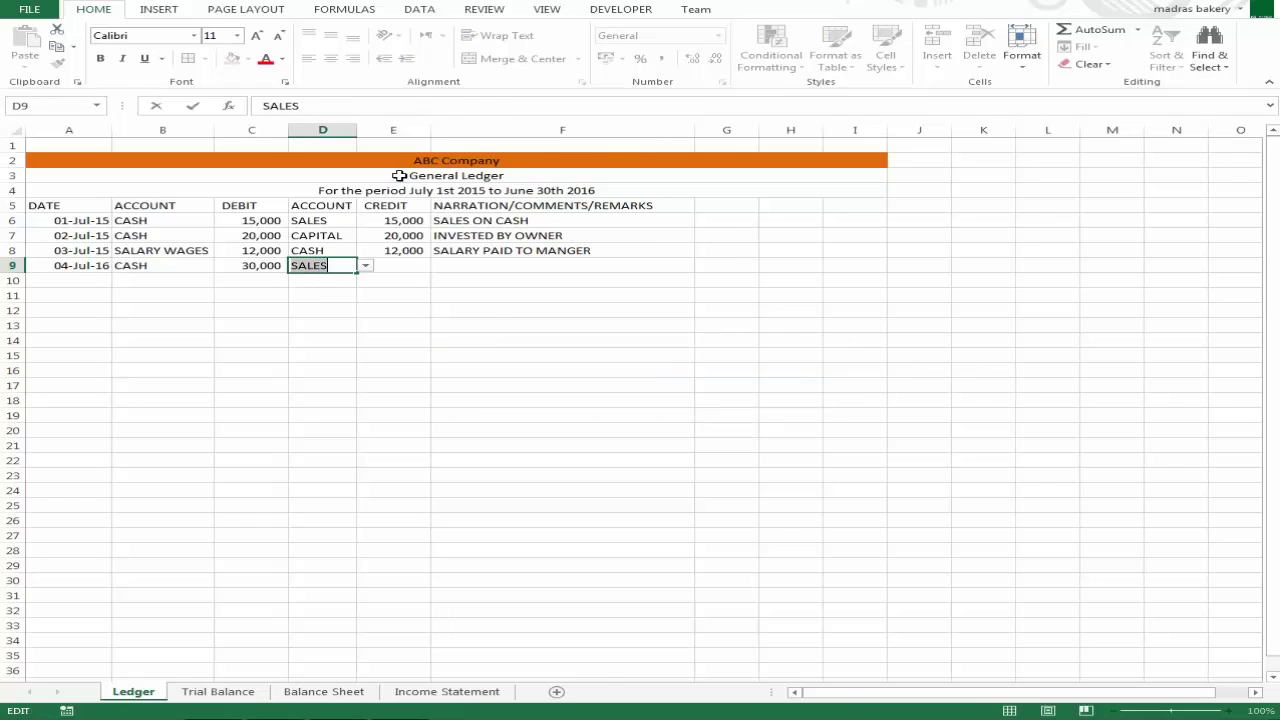
pyautogui.press('Return')
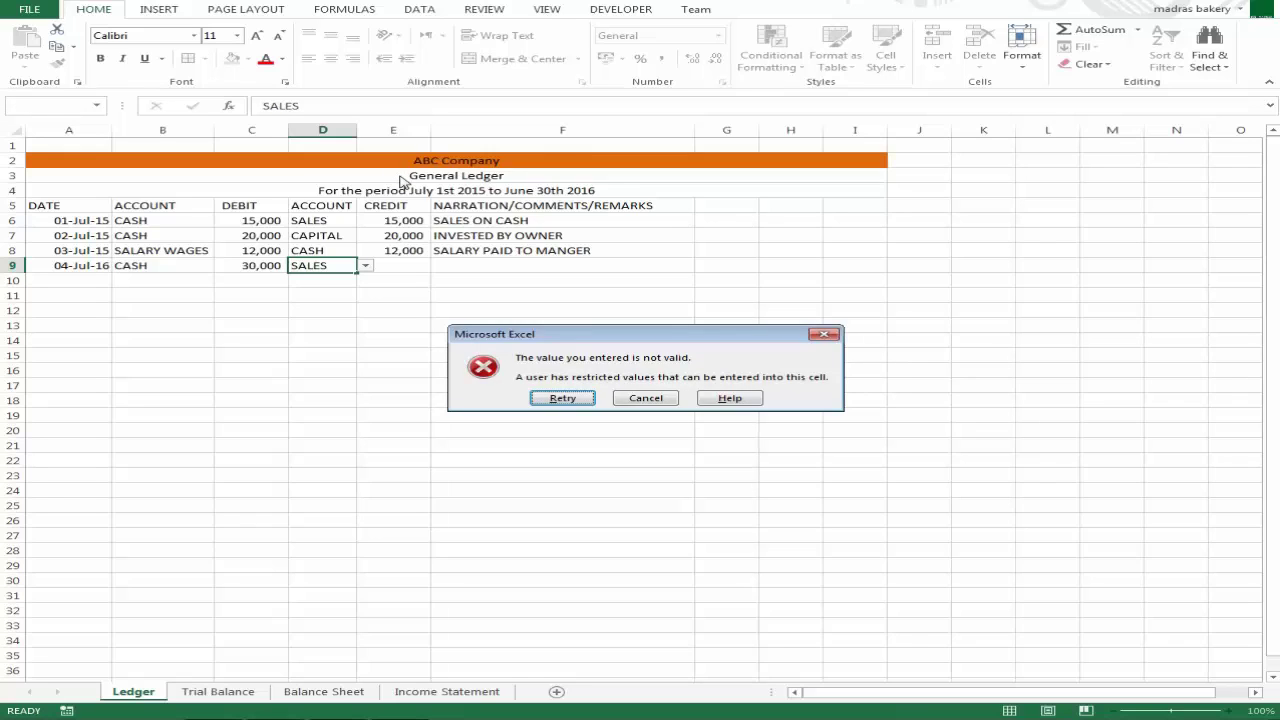
pyautogui.press('Return')
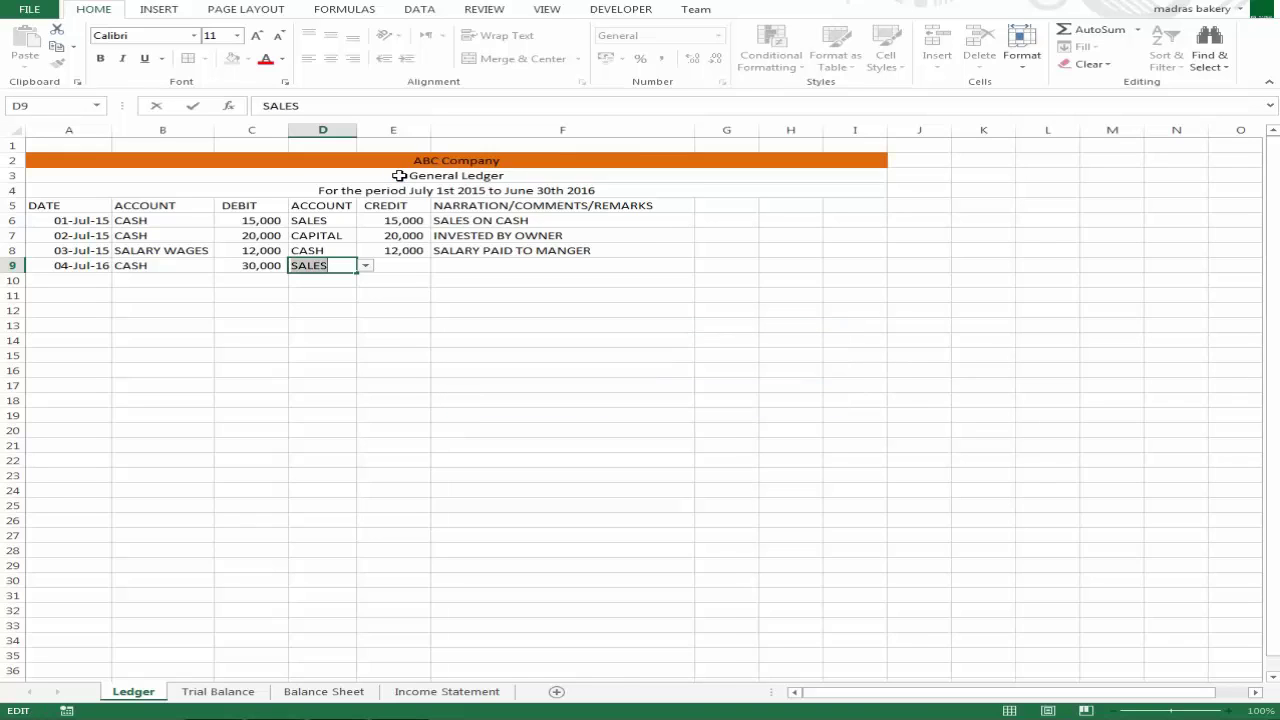
pyautogui.press('Return')
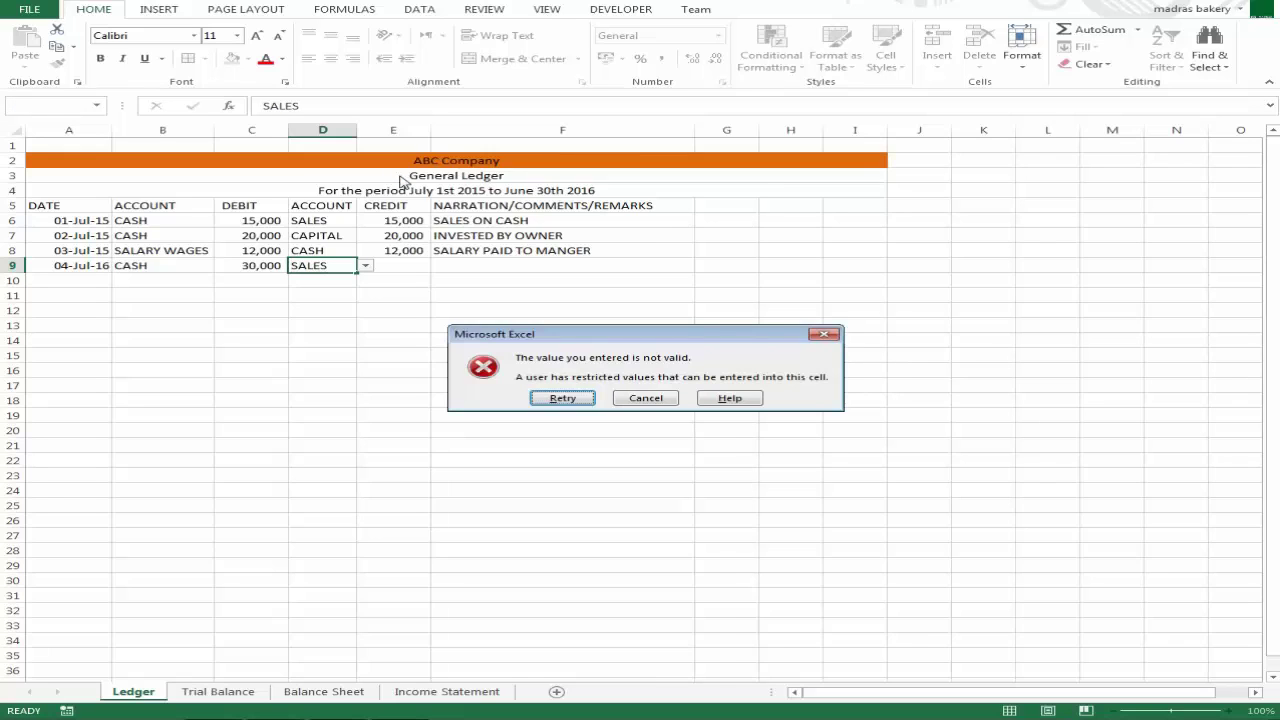
pyautogui.press('Tab')
pyautogui.press('Return')
# Copy the SALES account from D6 into D9 as the credit account of the new Ledger entry
pyautogui.press('Up')
pyautogui.press('Up')
pyautogui.press('Up')
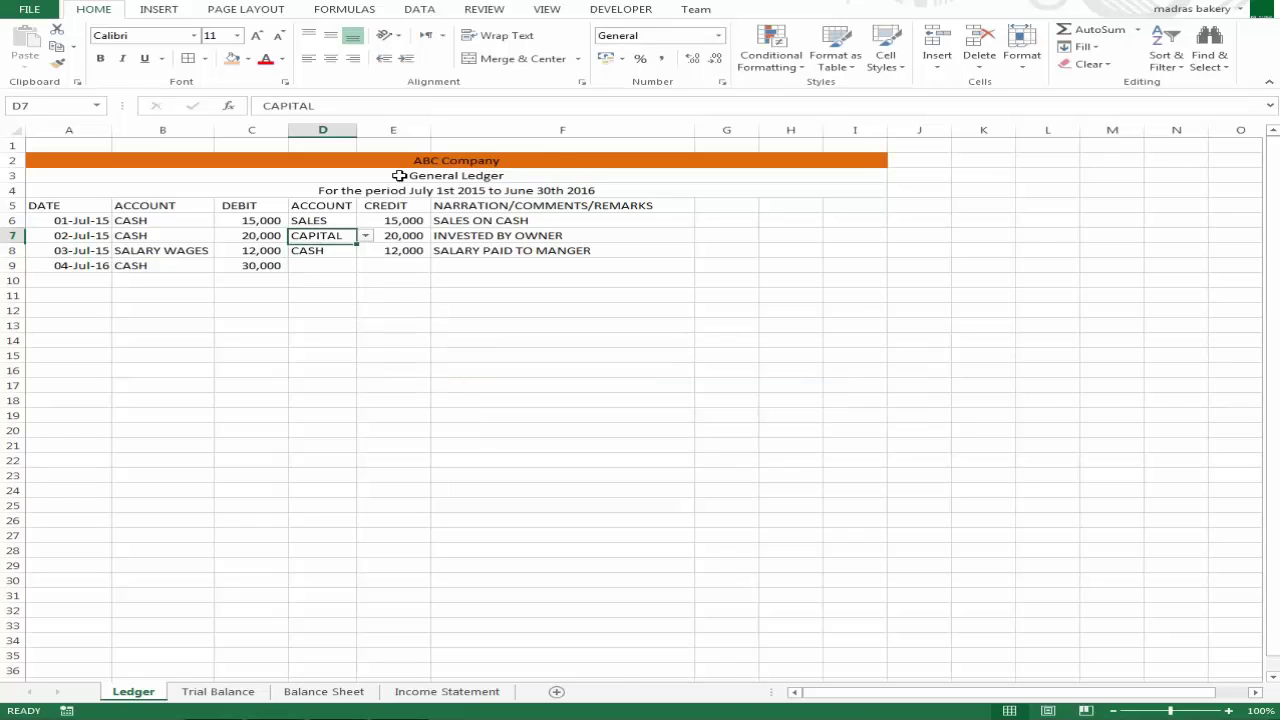
pyautogui.hotkey('ctrl', 'c')
pyautogui.press('Down')
pyautogui.press('Down')
pyautogui.press('Down')
pyautogui.press('Return')
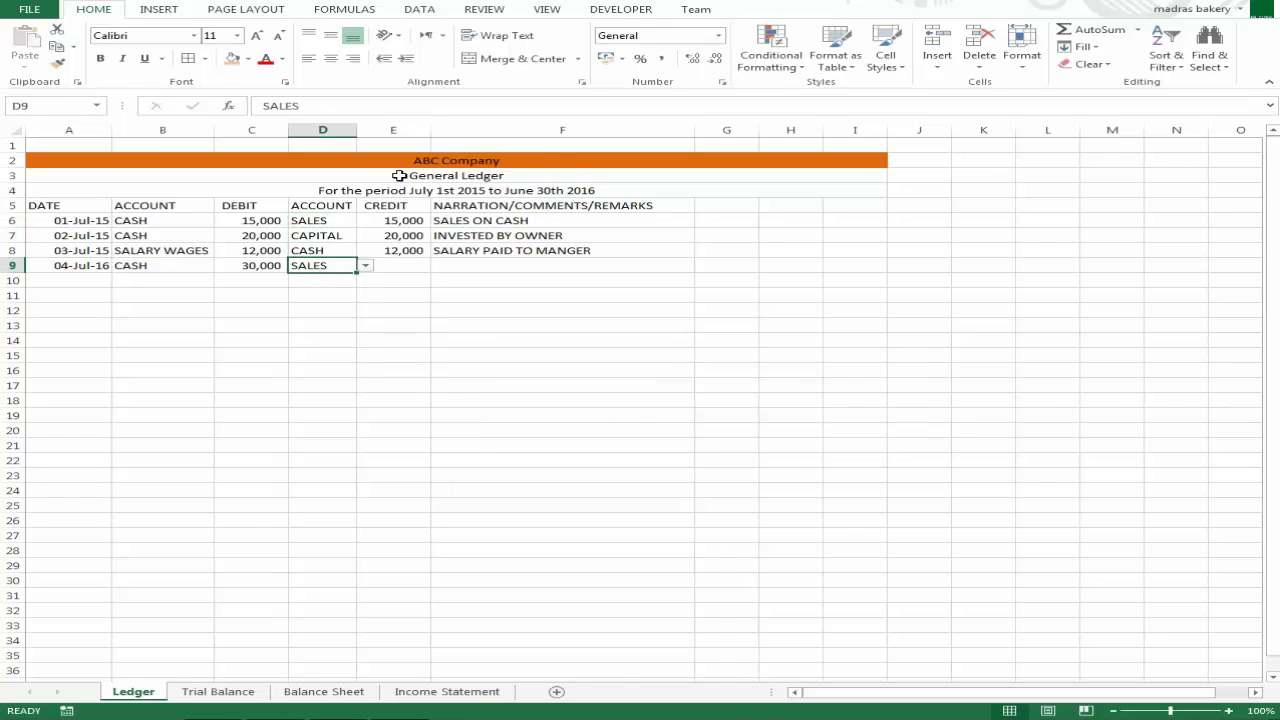
# Enter 30000 as the credit amount of the new Ledger entry in E9
pyautogui.press('Down')
pyautogui.press('Up')
pyautogui.press('Right')
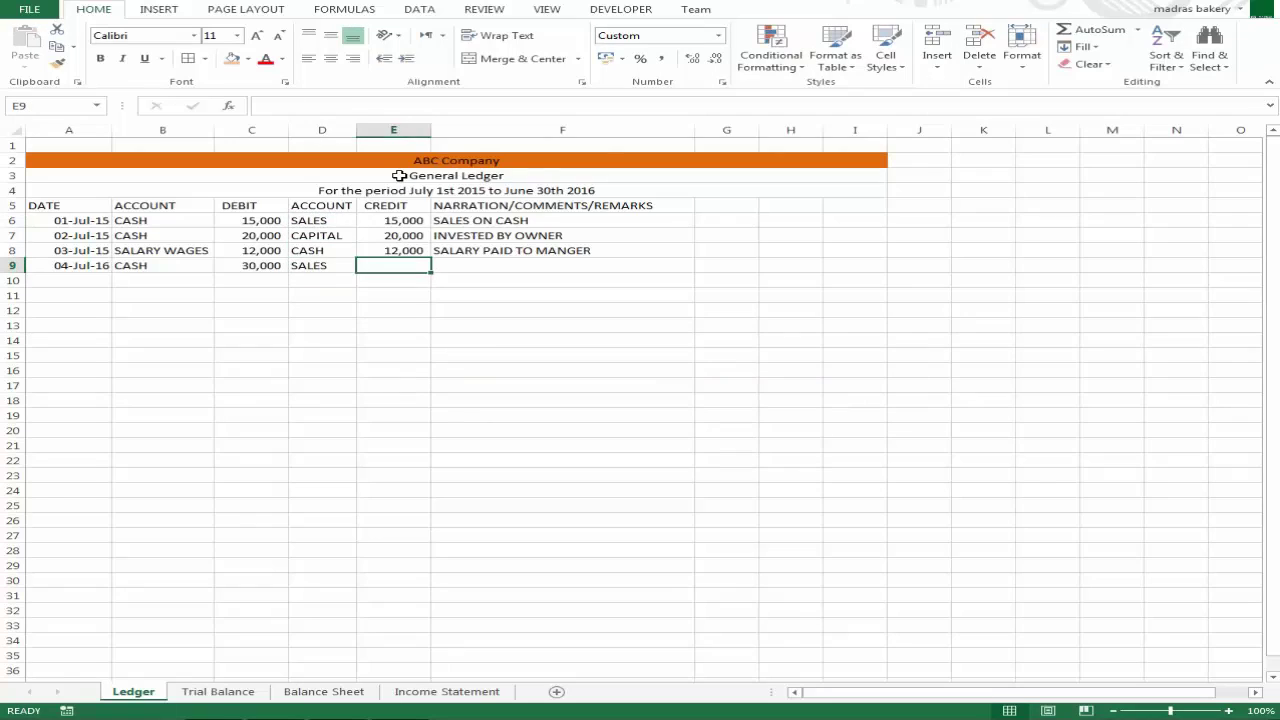
pyautogui.write('30000')
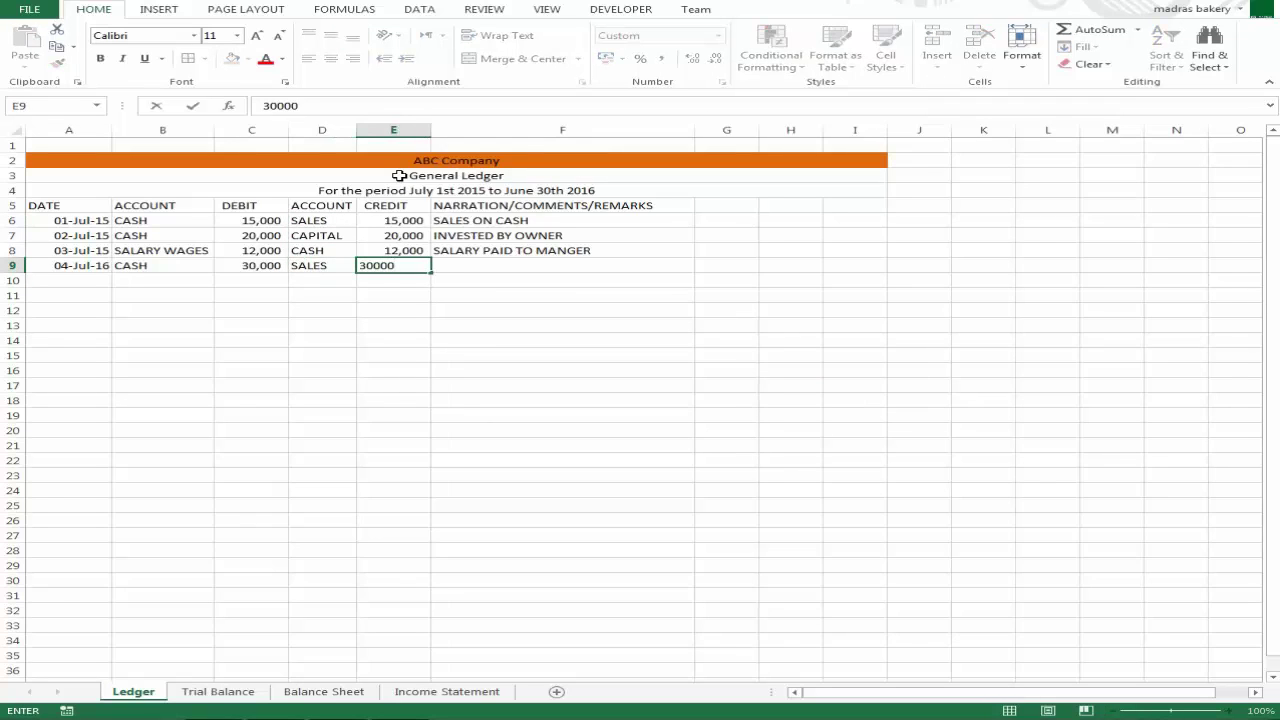
pyautogui.press('Return')
pyautogui.press('Up')
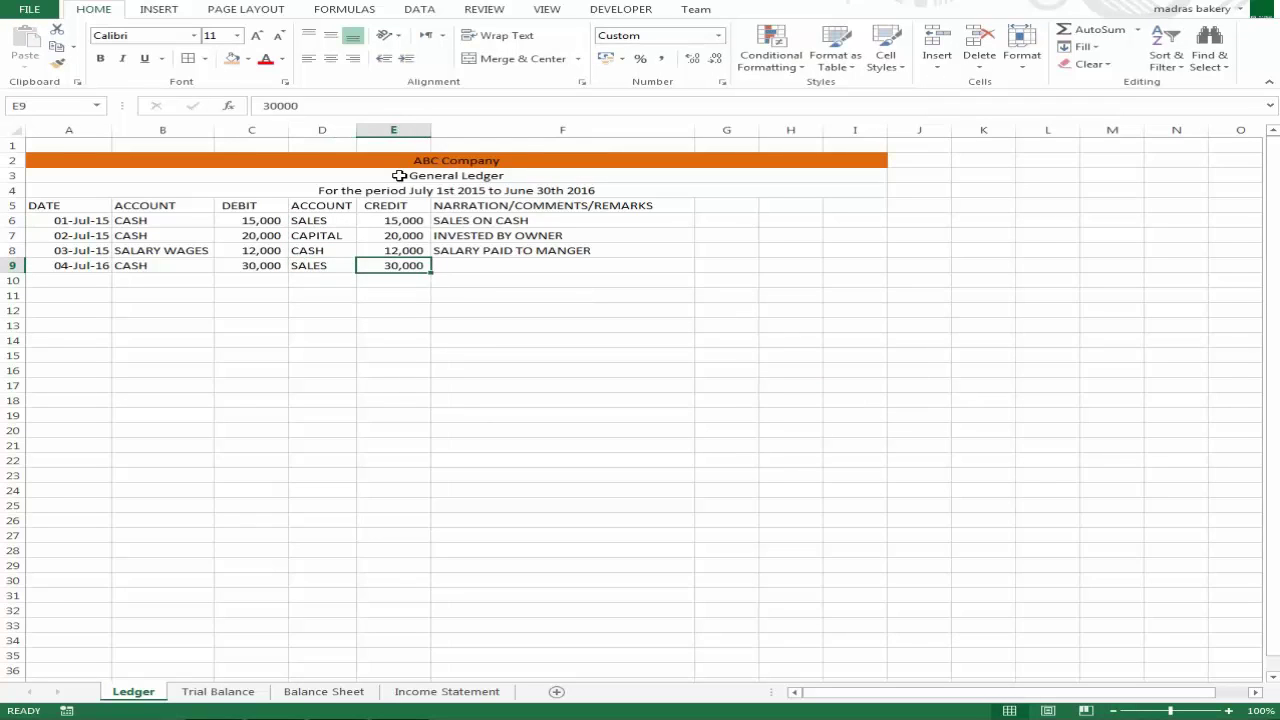
# Copy the narration SALES ON CASH from F6 into F9 for the new Ledger entry
pyautogui.press('Right')
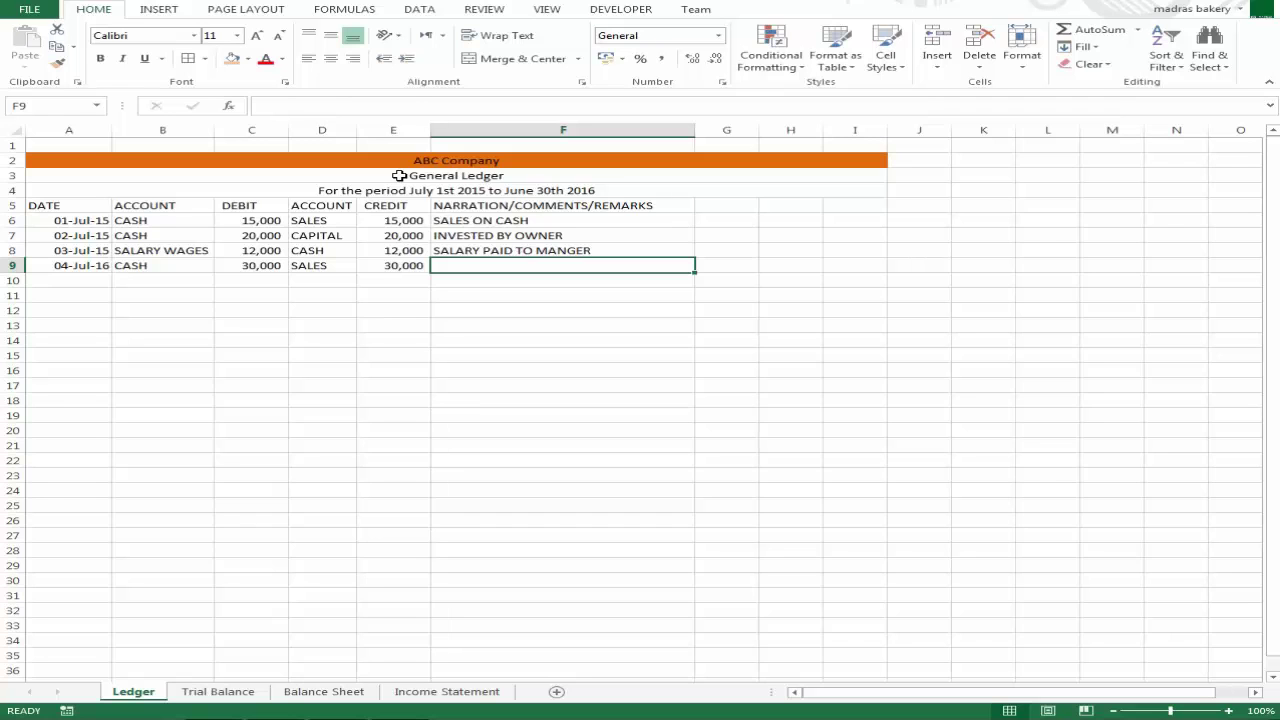
pyautogui.press('Up')
pyautogui.press('Up')
pyautogui.press('Up')
pyautogui.press('Down')
pyautogui.press('Down')
pyautogui.press('Down')
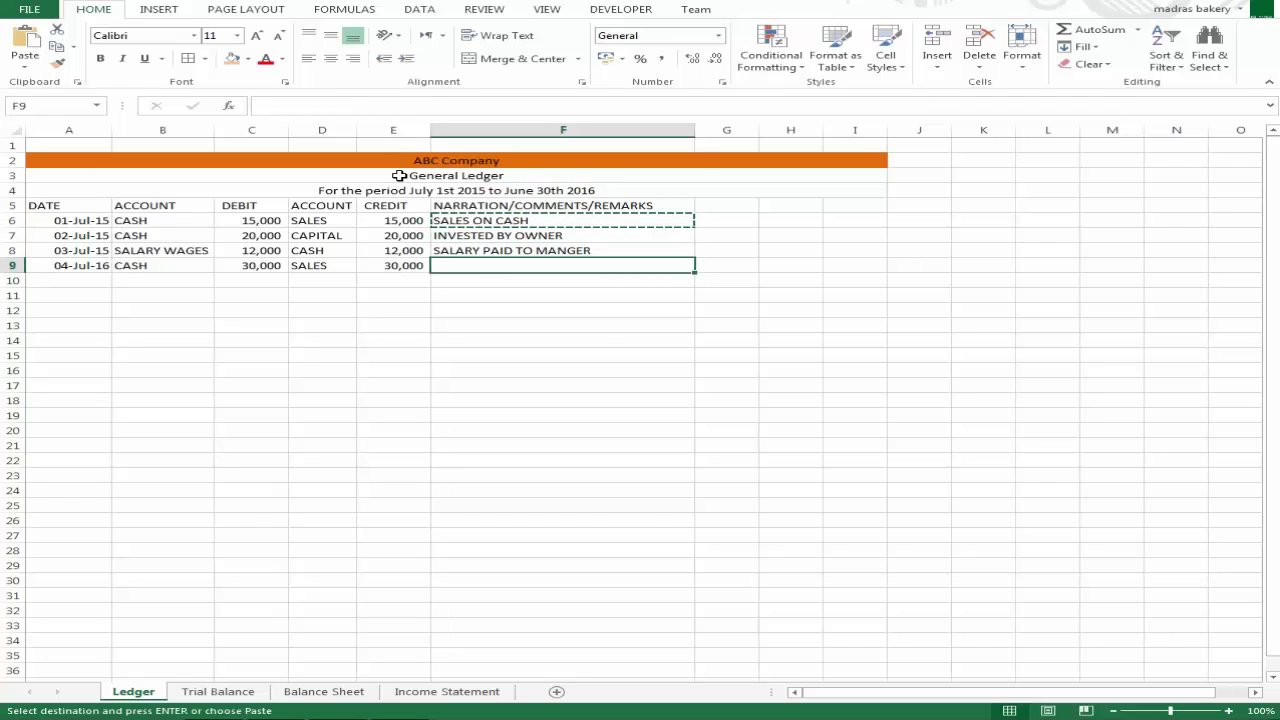
pyautogui.press('Return')
# Check the SALES credit formula and total in the Trial Balance against the Ledger entries
pyautogui.hotkey('ctrl', 'pagedown')
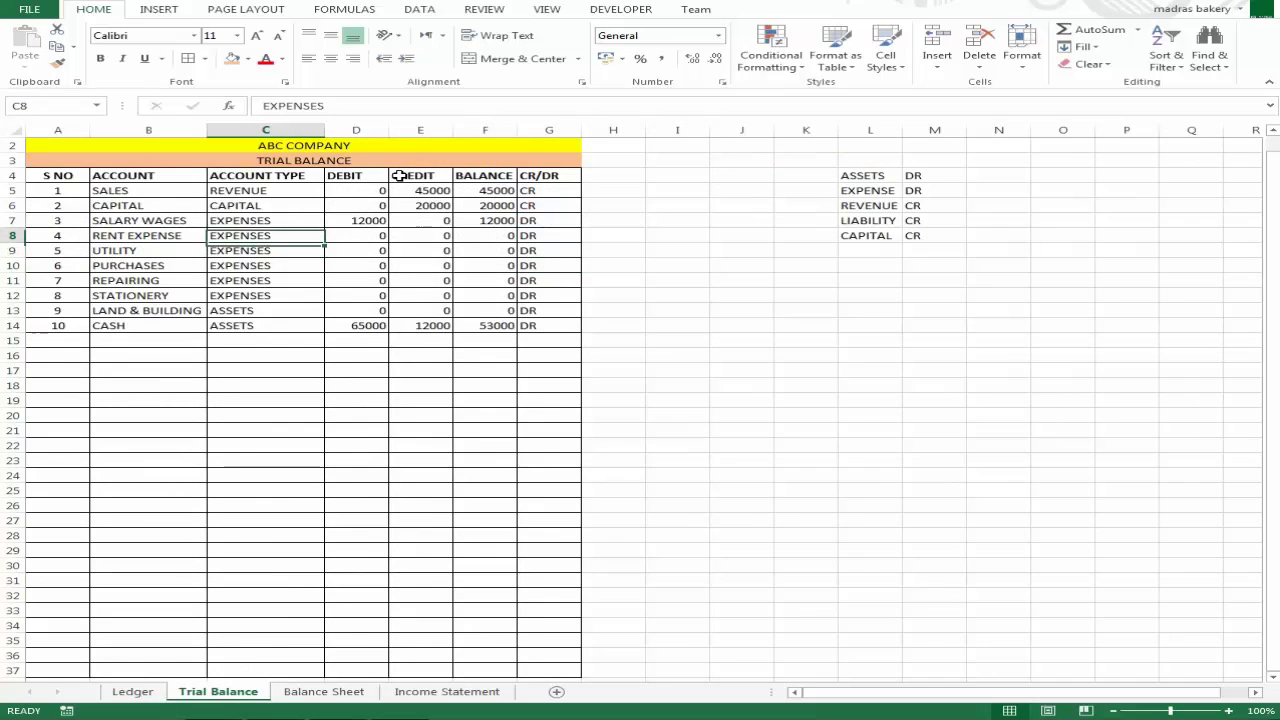
pyautogui.press('Right')
pyautogui.press('Right')
pyautogui.press('Up')
pyautogui.press('Up')
pyautogui.press('Up')
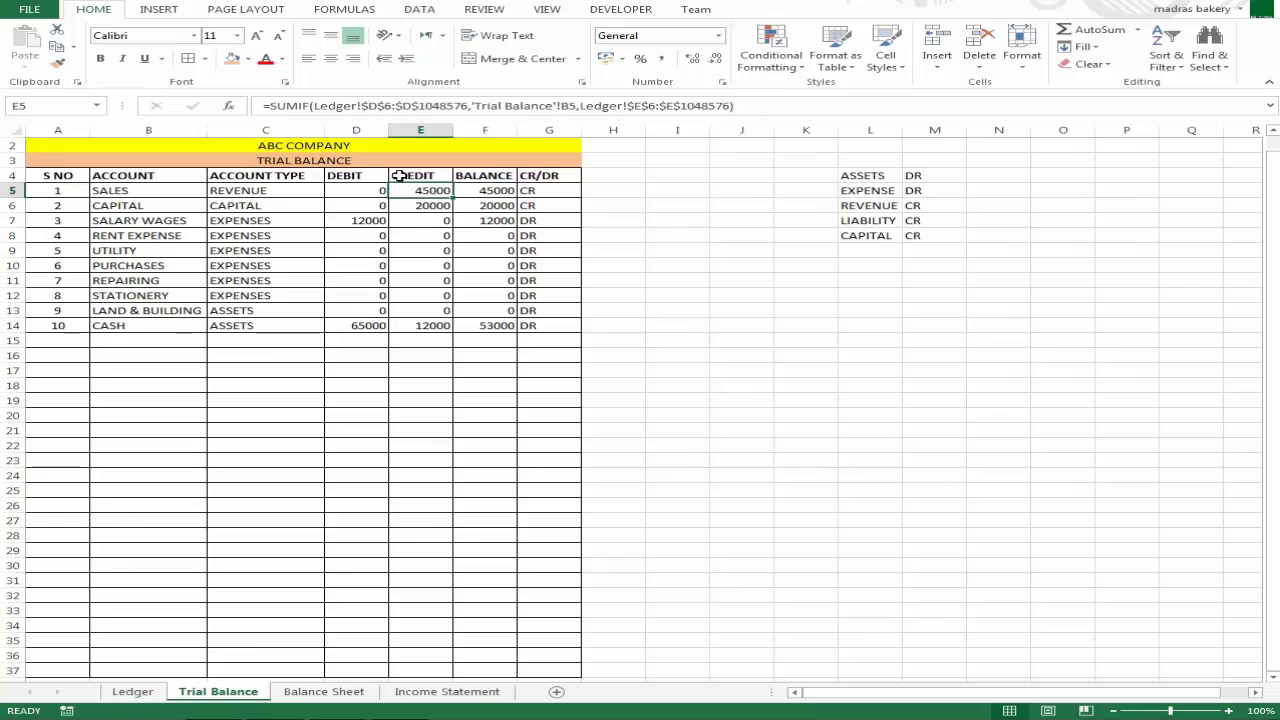
pyautogui.hotkey('ctrl', 'pageup')
pyautogui.hotkey('ctrl', 'pagedown')
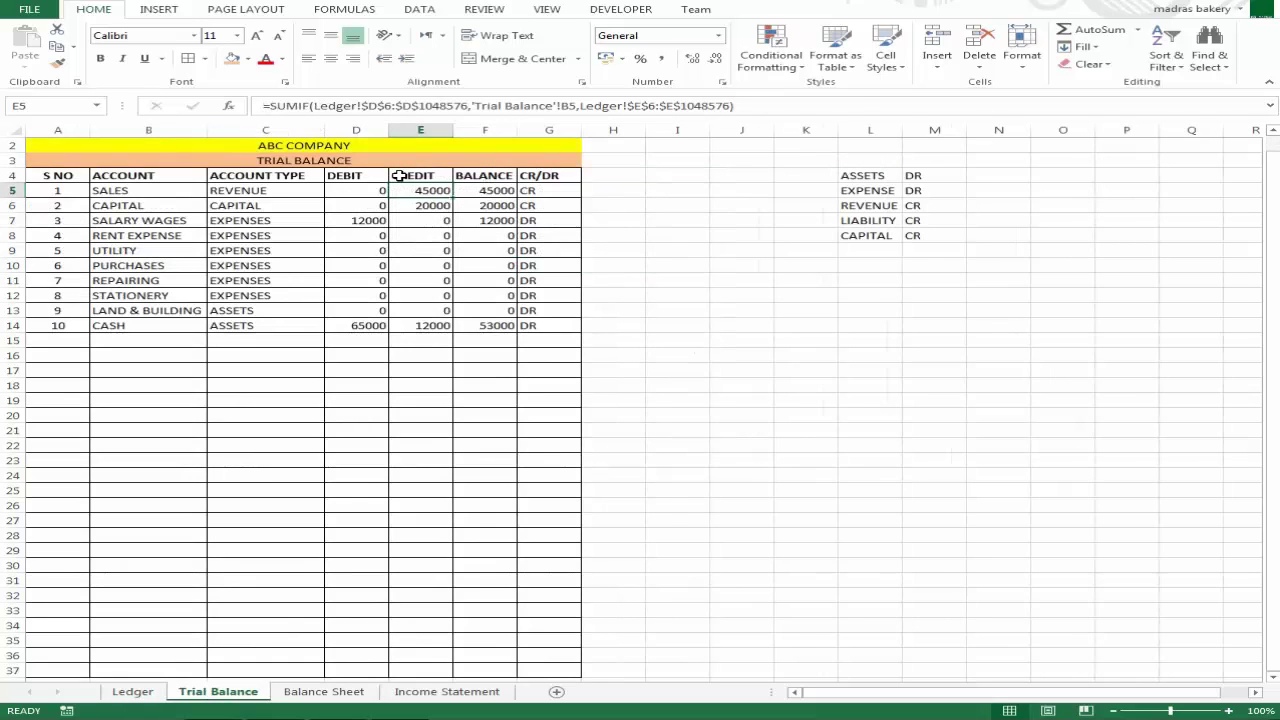
pyautogui.hotkey('ctrl', 'pageup')
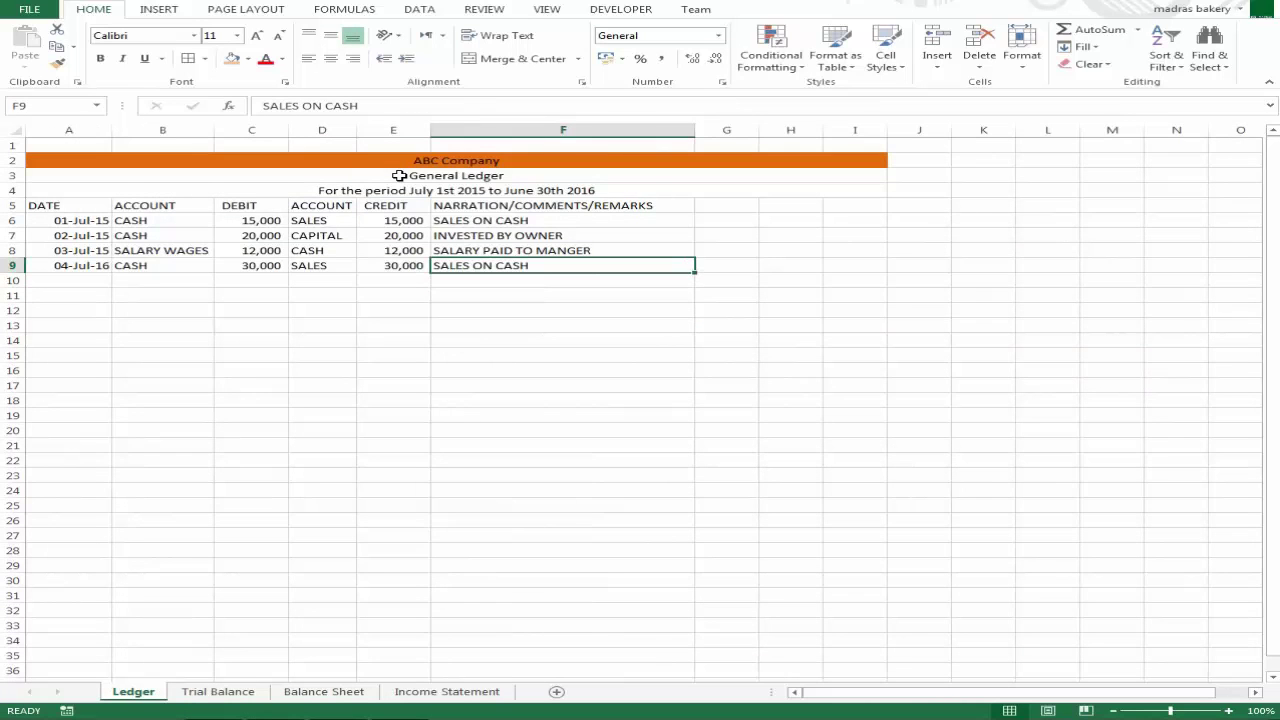
pyautogui.hotkey('ctrl', 'pagedown')
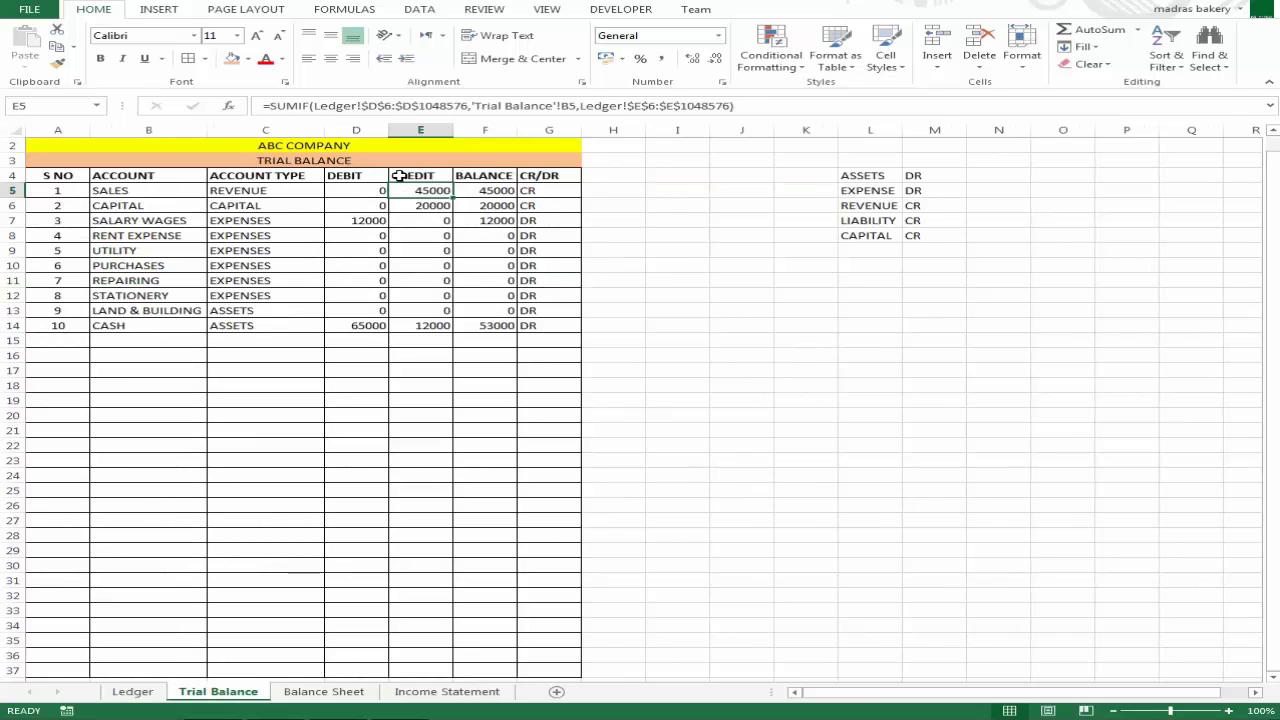
# Review the SALES account name in the Trial Balance and return to the last entry in the Ledger
pyautogui.press('Left')
pyautogui.press('Left')
pyautogui.press('Left')
pyautogui.press('Down')
pyautogui.press('Up')
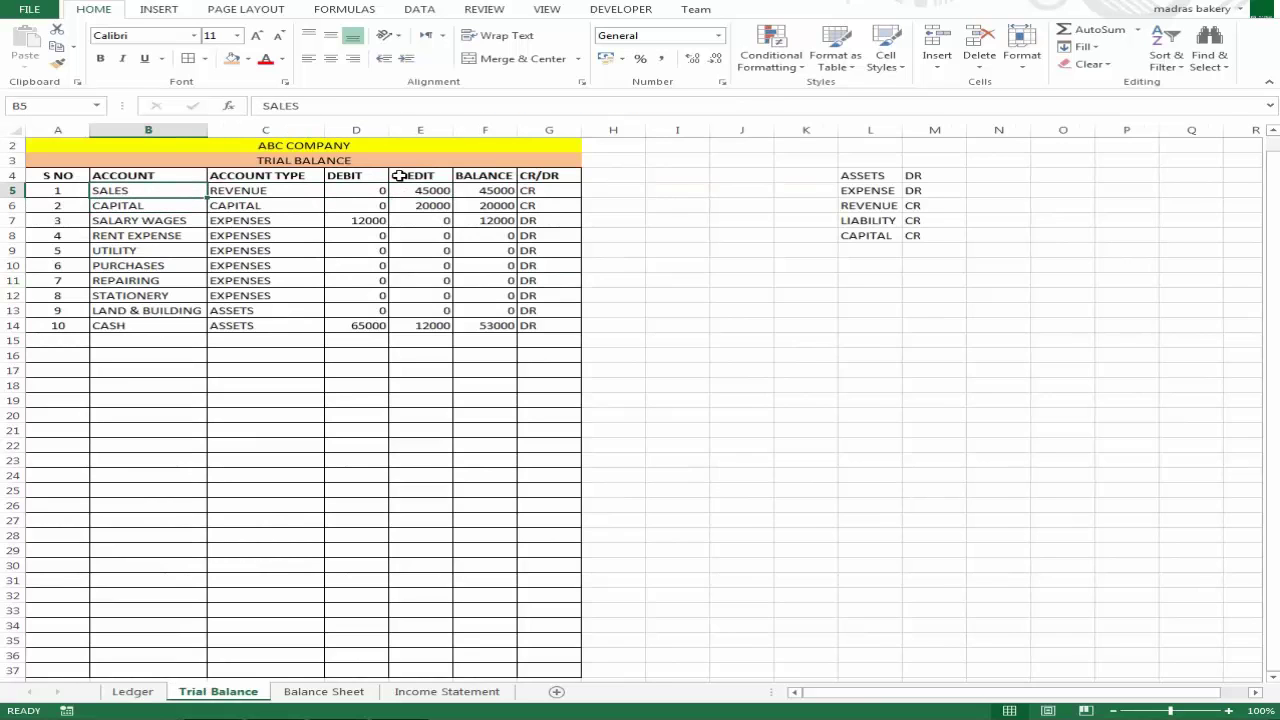
pyautogui.hotkey('ctrl', 'pageup')
pyautogui.press('Down')
pyautogui.press('Up')
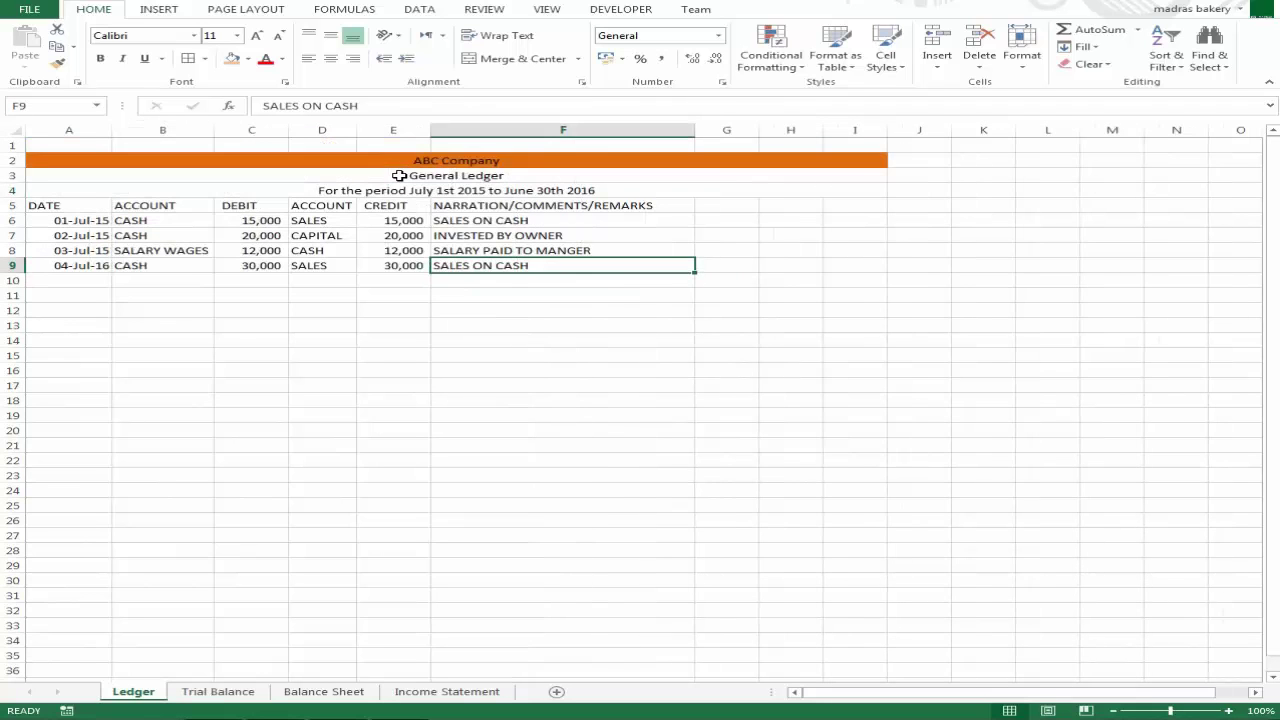
# Copy the RENT EXPENSE account name from B8 of the Trial Balance into B10 of the Ledger
pyautogui.press('Left')
pyautogui.press('Left')
pyautogui.press('Left')
pyautogui.hotkey('ctrl', 'pagedown')
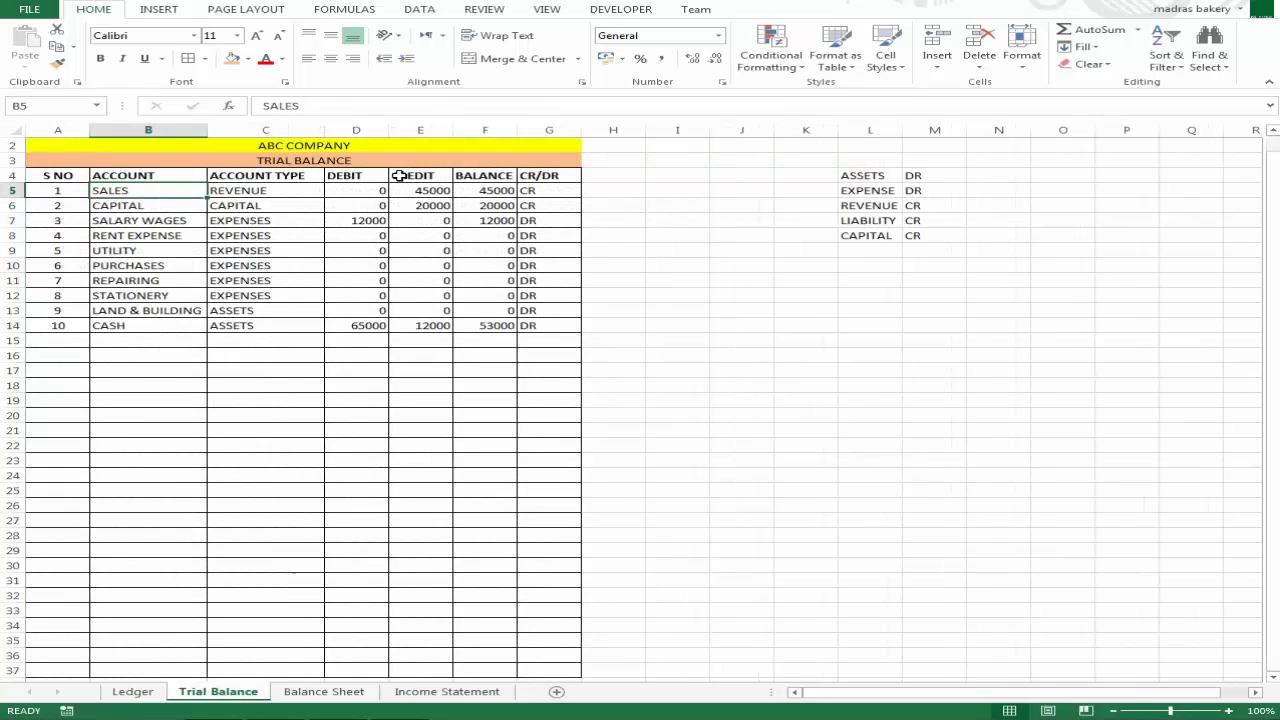
pyautogui.press('Down')
pyautogui.press('Down')
pyautogui.press('Down')
pyautogui.press('Up')
pyautogui.press('Down')
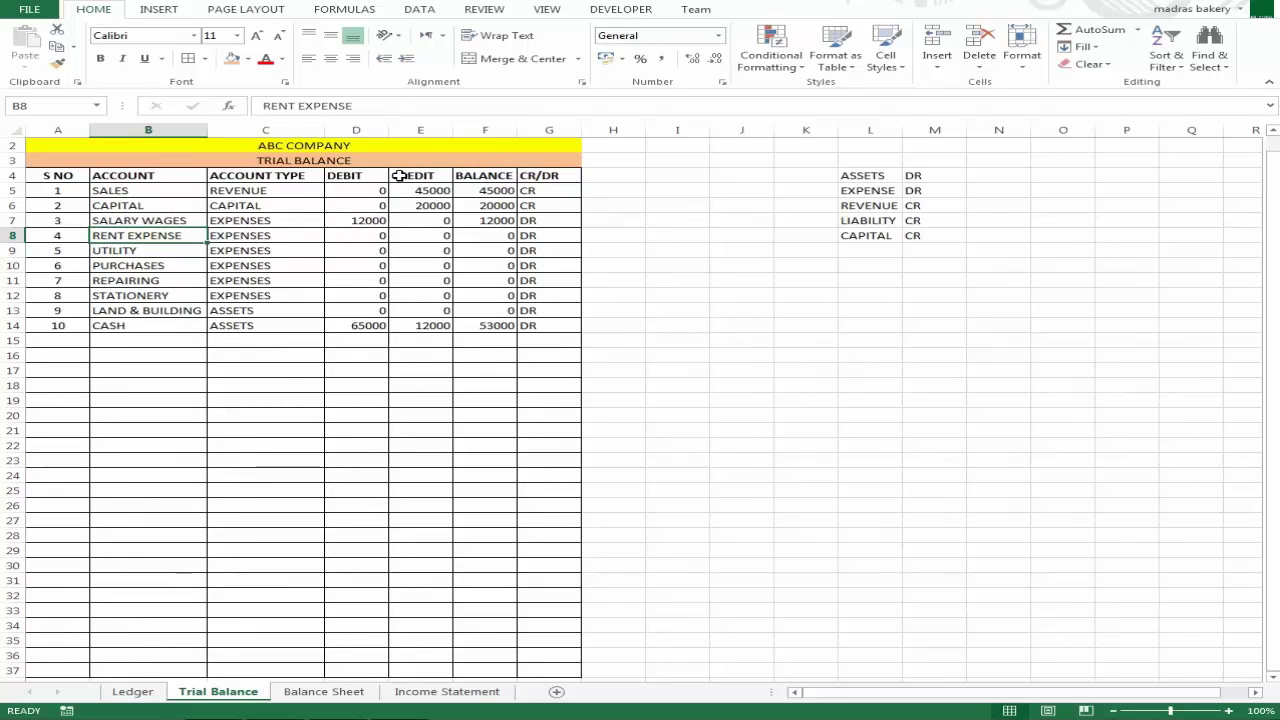
pyautogui.press('Up')
pyautogui.press('Down')
pyautogui.hotkey('ctrl', 'c')
pyautogui.hotkey('ctrl', 'pageup')
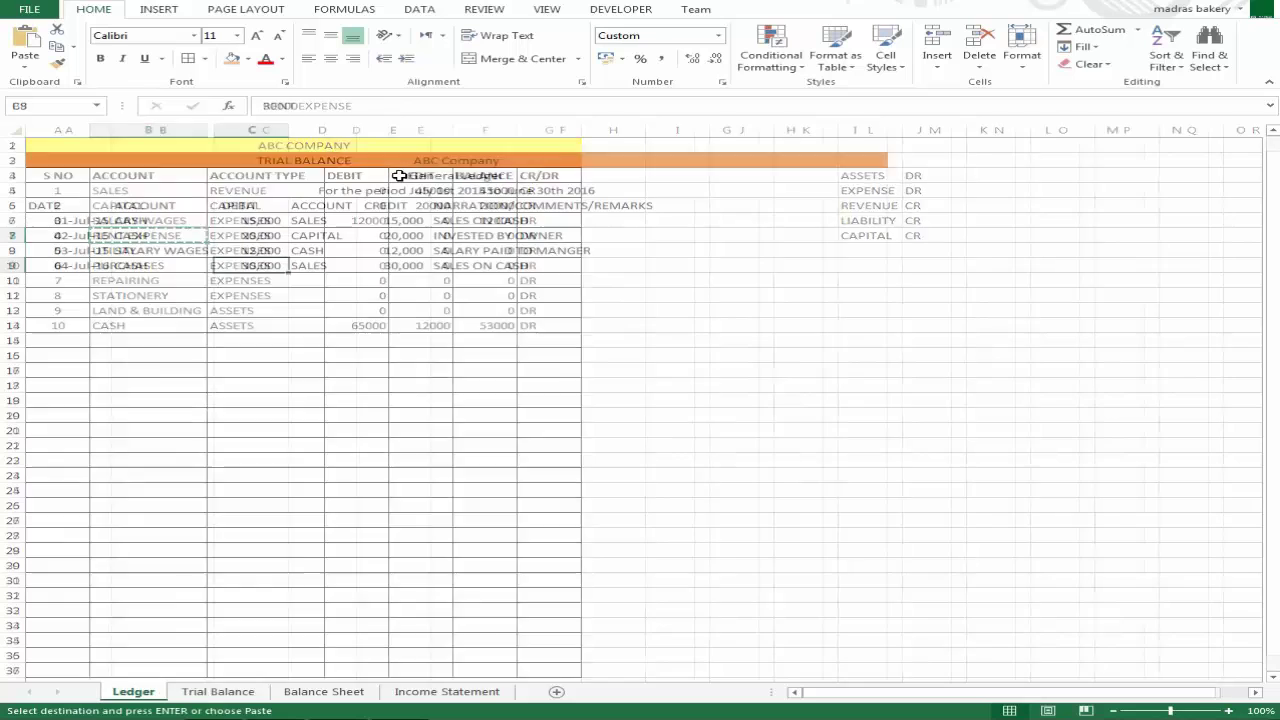
pyautogui.press('Down')
pyautogui.press('Left')
pyautogui.press('Return')
pyautogui.press('Down')
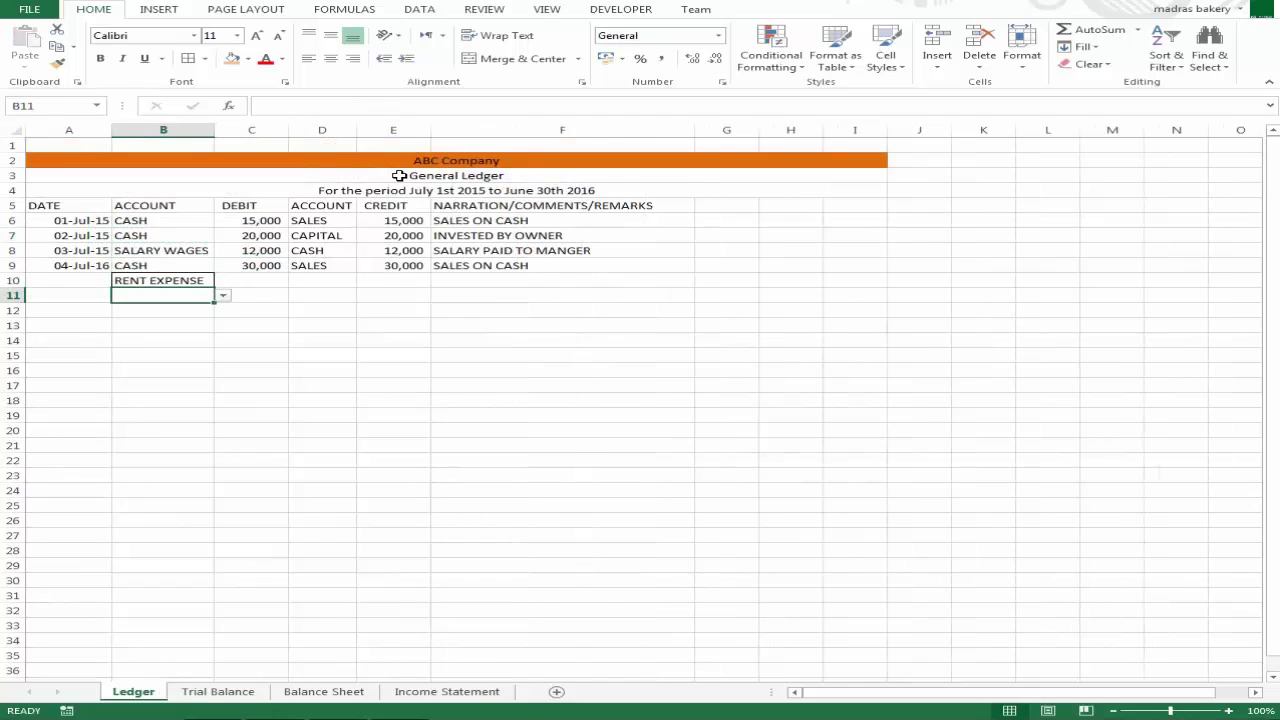
# Enter 5JUL2016 as the date of the RENT EXPENSE entry in A10
pyautogui.press('Up')
pyautogui.press('Left')
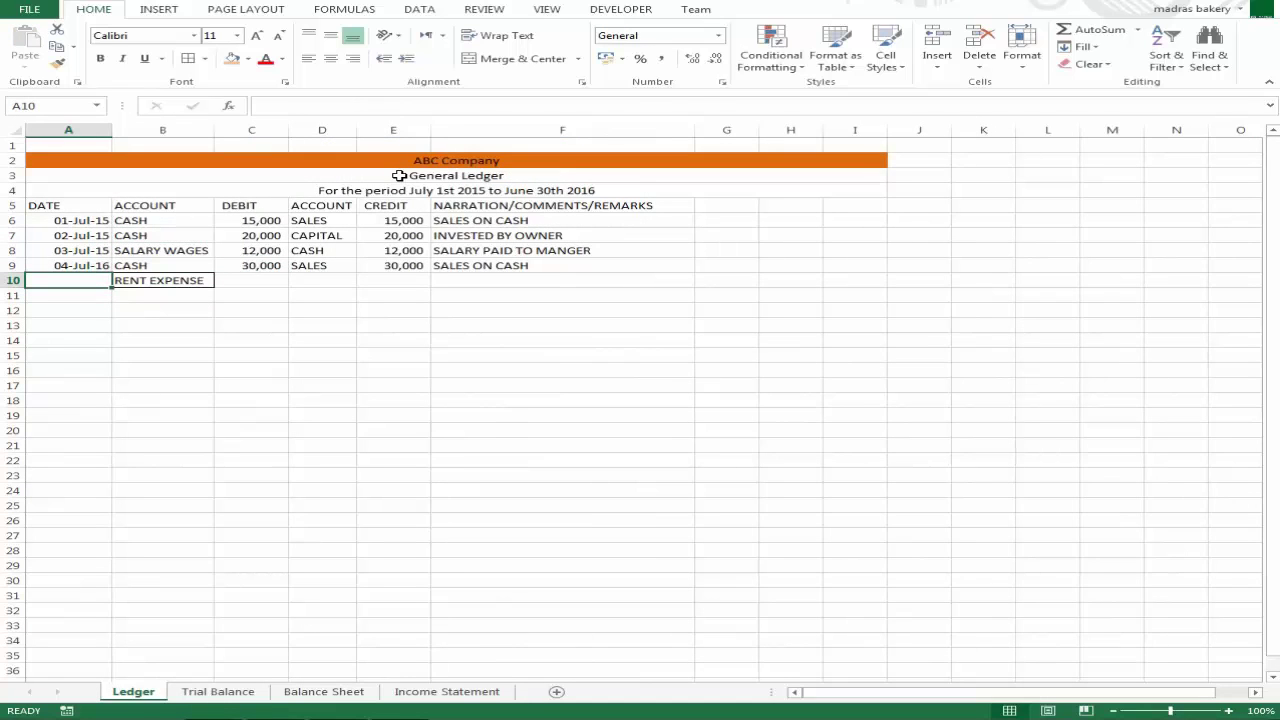
pyautogui.write('5JUL2016')
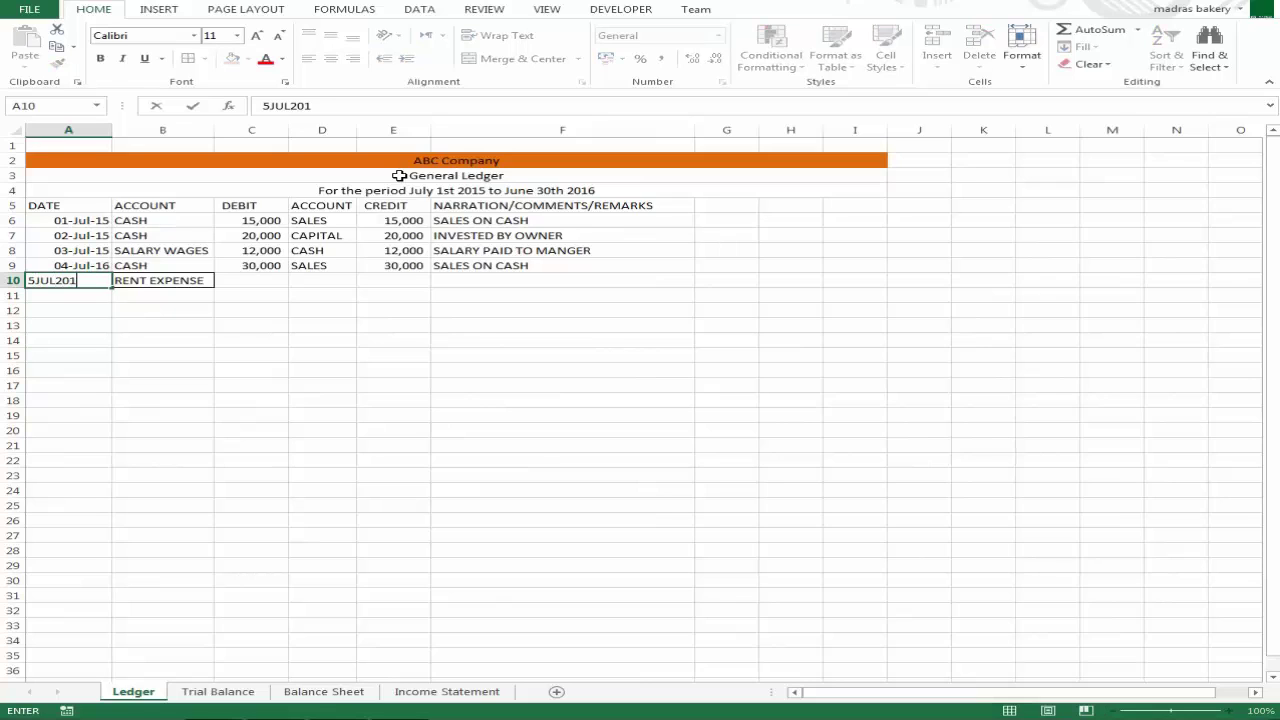
pyautogui.hotkey('ctrl', 'Return')
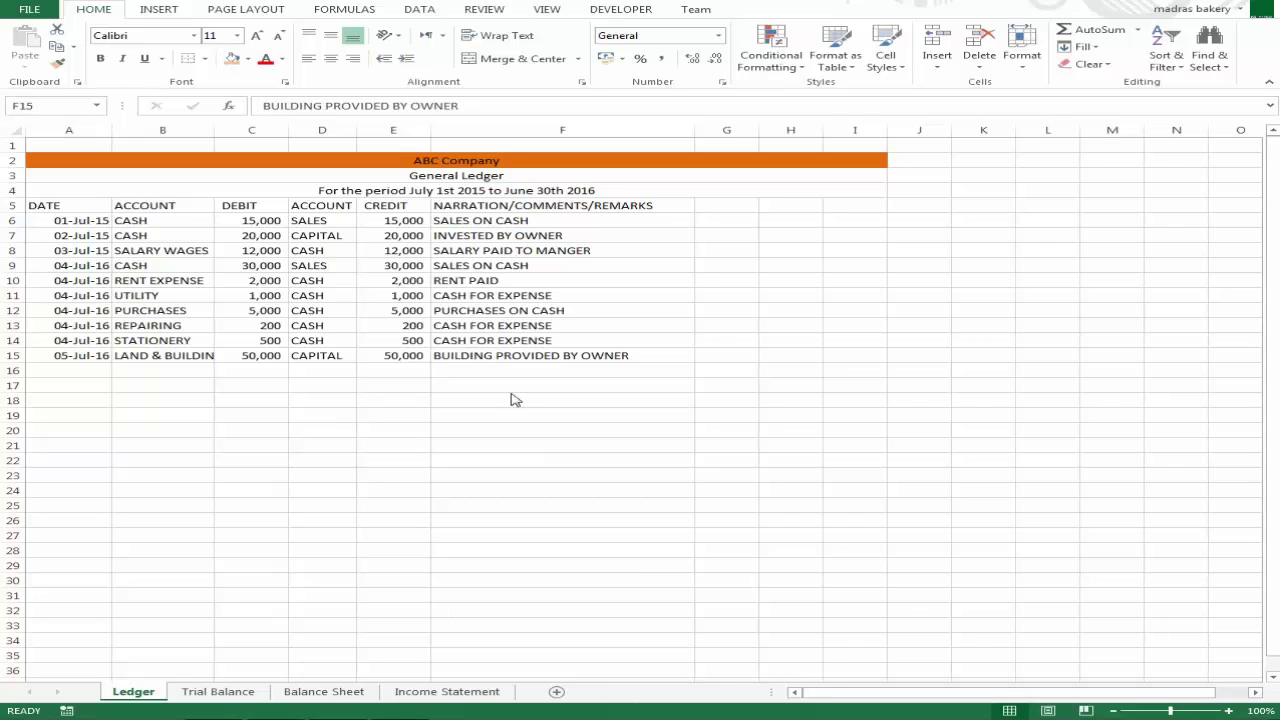
# Review the accounts, amount and narration of the land and building entry in Ledger row 15
pyautogui.press('Left')
pyautogui.press('Left')
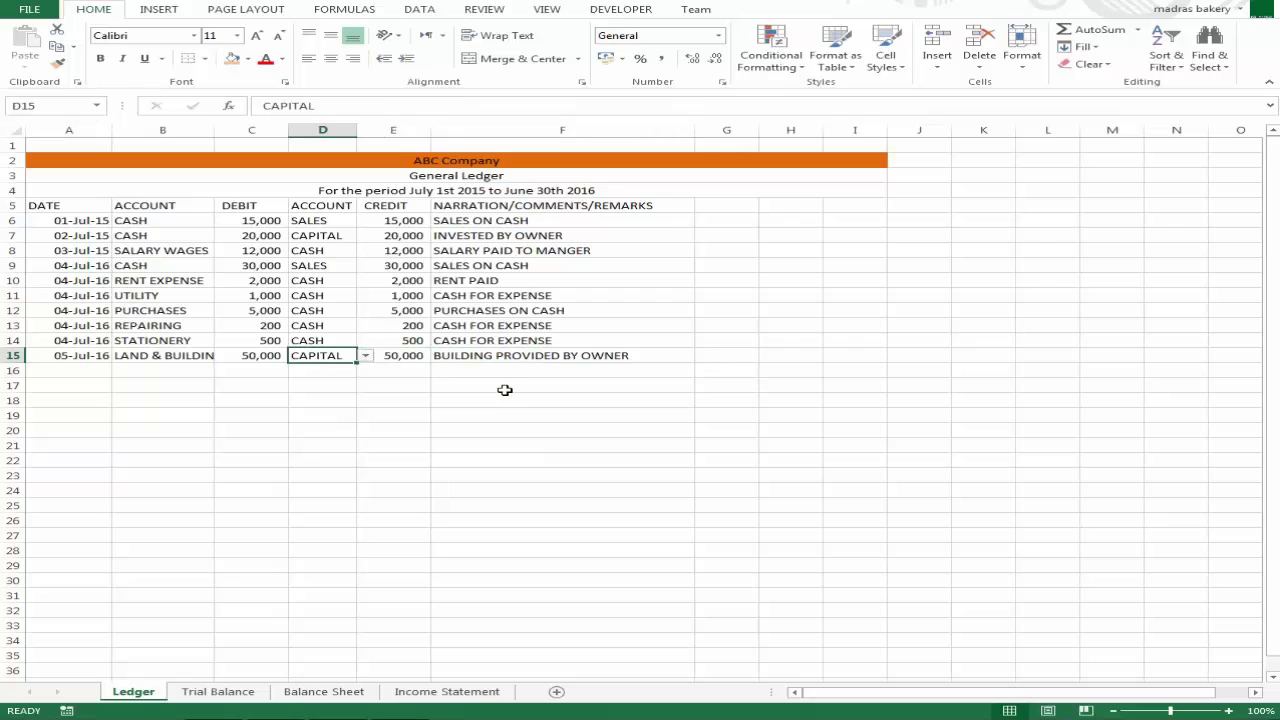
pyautogui.press('Right')
pyautogui.press('Right')
pyautogui.press('Left')
pyautogui.press('Left')
pyautogui.press('Right')
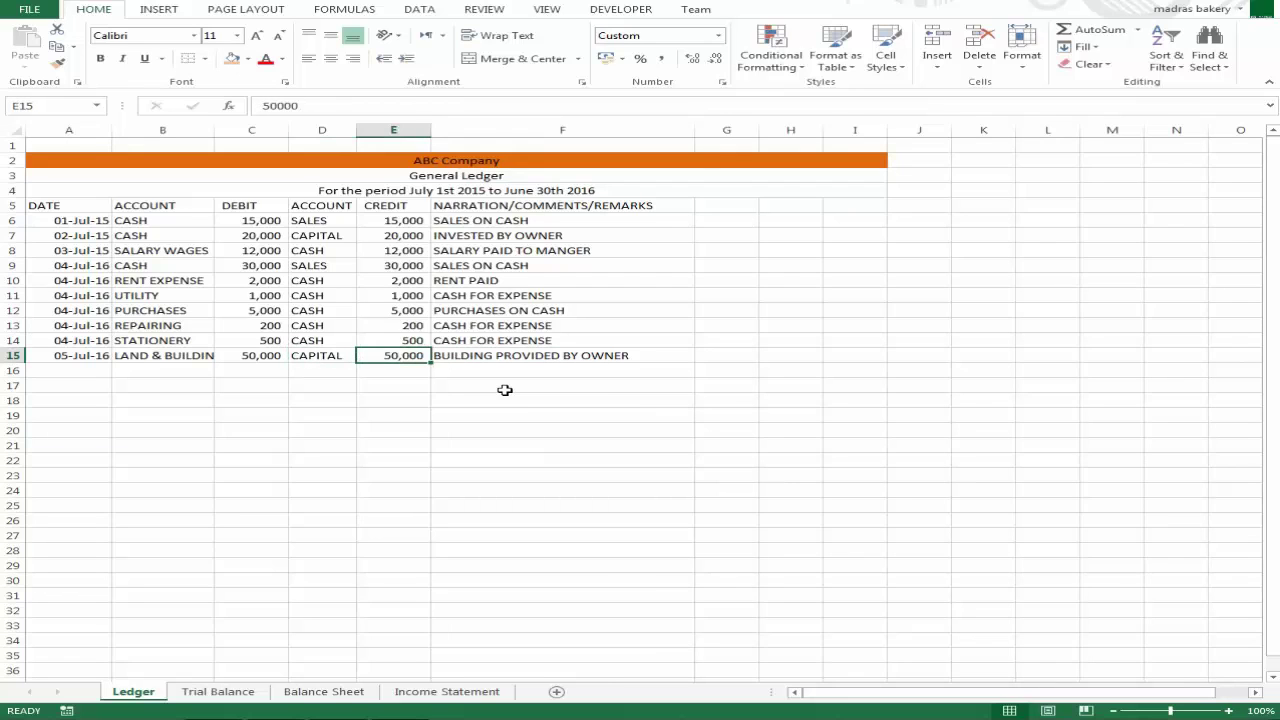
pyautogui.press('Right')
pyautogui.press('Left')
pyautogui.press('Left')
pyautogui.press('Left')
pyautogui.press('Left')
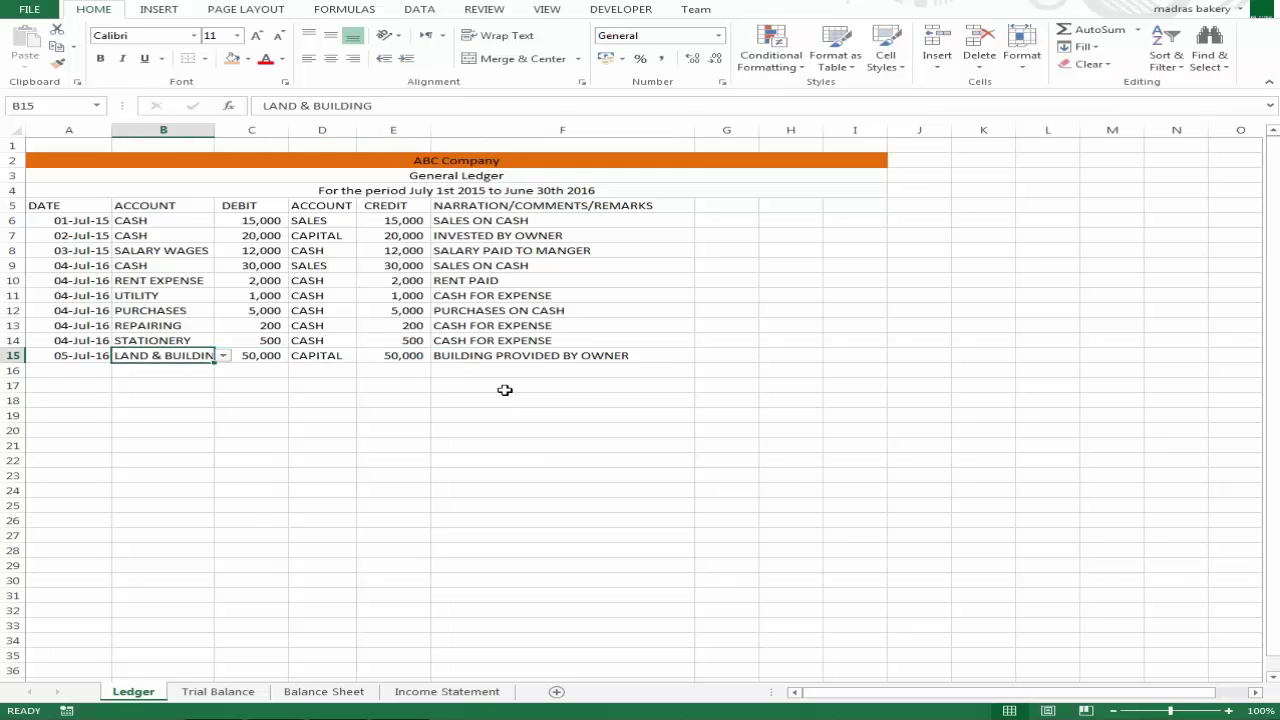
# Compare the Trial Balance accounts and amounts with the expense entries in the Ledger
pyautogui.hotkey('ctrl', 'pagedown')
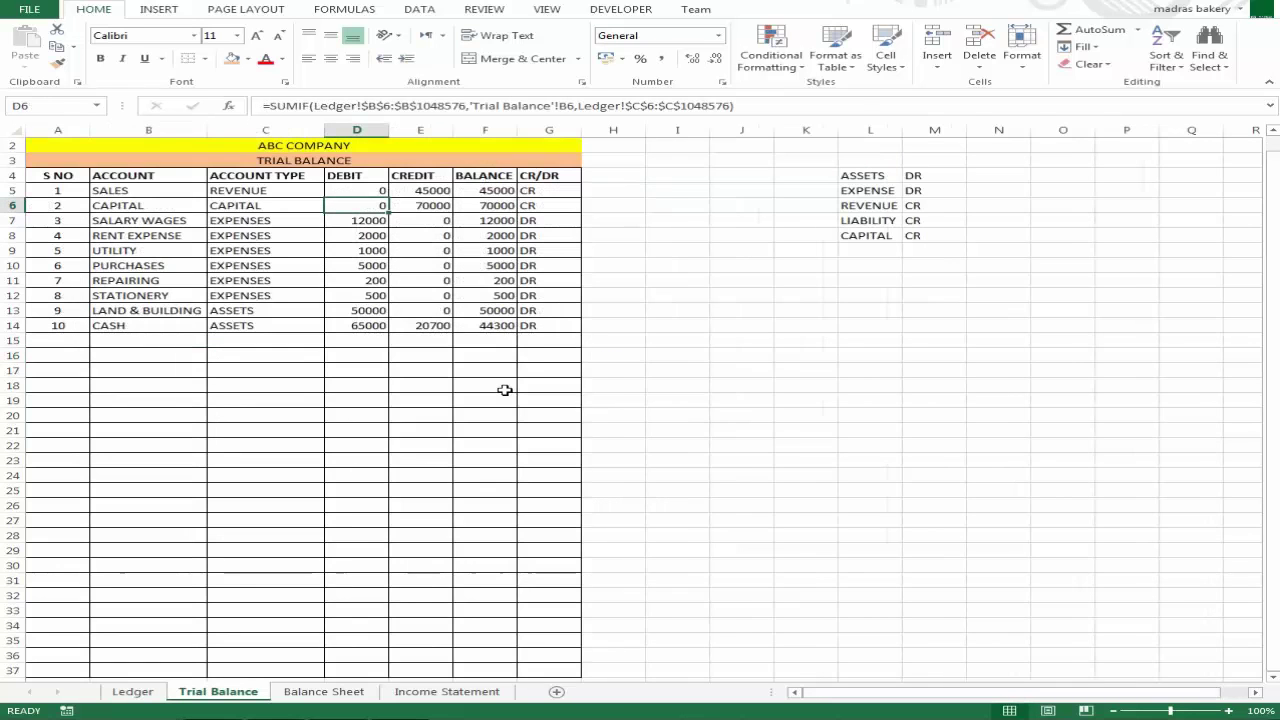
pyautogui.hotkey('ctrl', 'pageup')
pyautogui.press('Up')
pyautogui.press('Up')
pyautogui.press('Up')
pyautogui.press('Up')
pyautogui.press('Up')
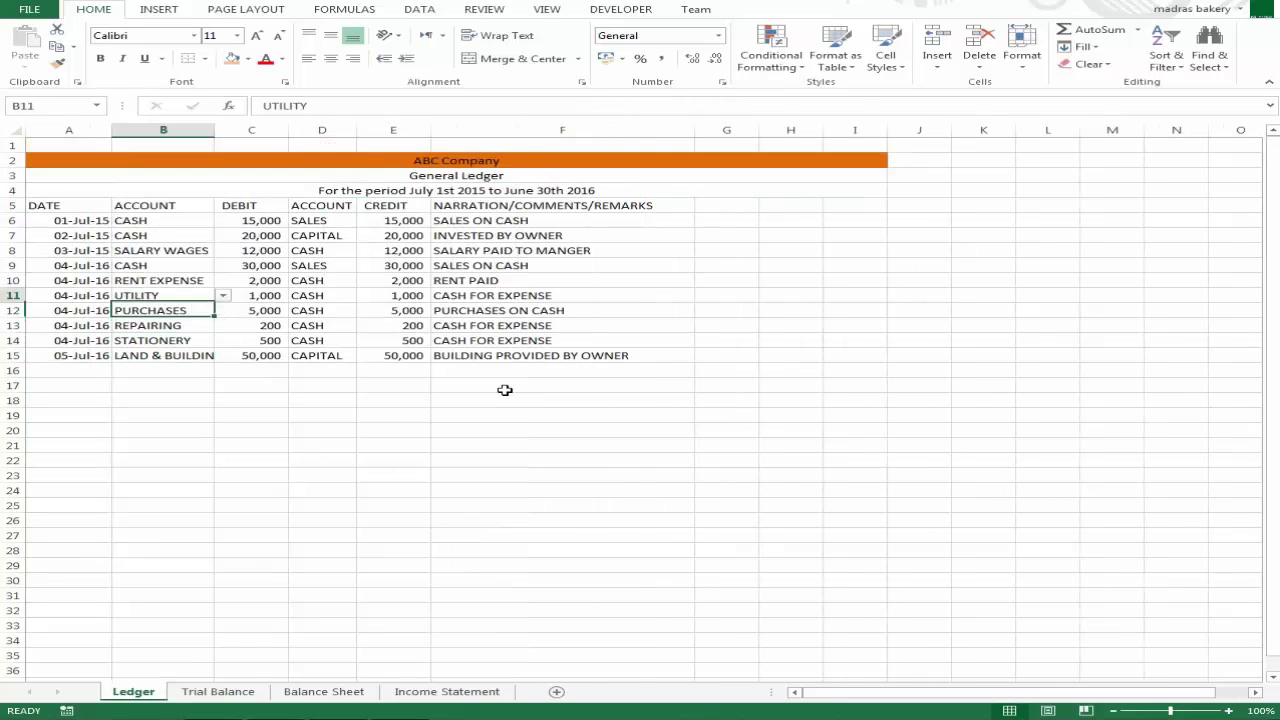
# Autofit Ledger column B so the full LAND & BUILDING account name fits
pyautogui.press('Down')
pyautogui.press('Down')
pyautogui.press('Down')
pyautogui.press('Down')
pyautogui.press('Down')
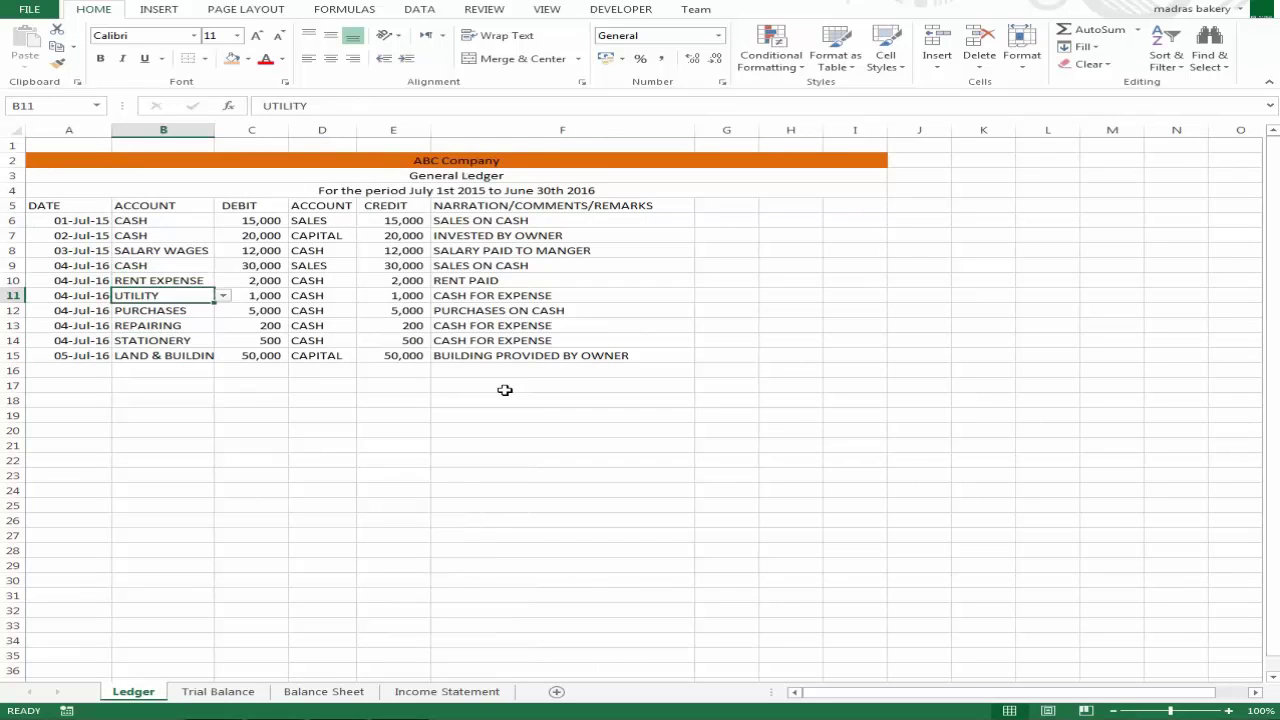
pyautogui.doubleClick(213, 130)
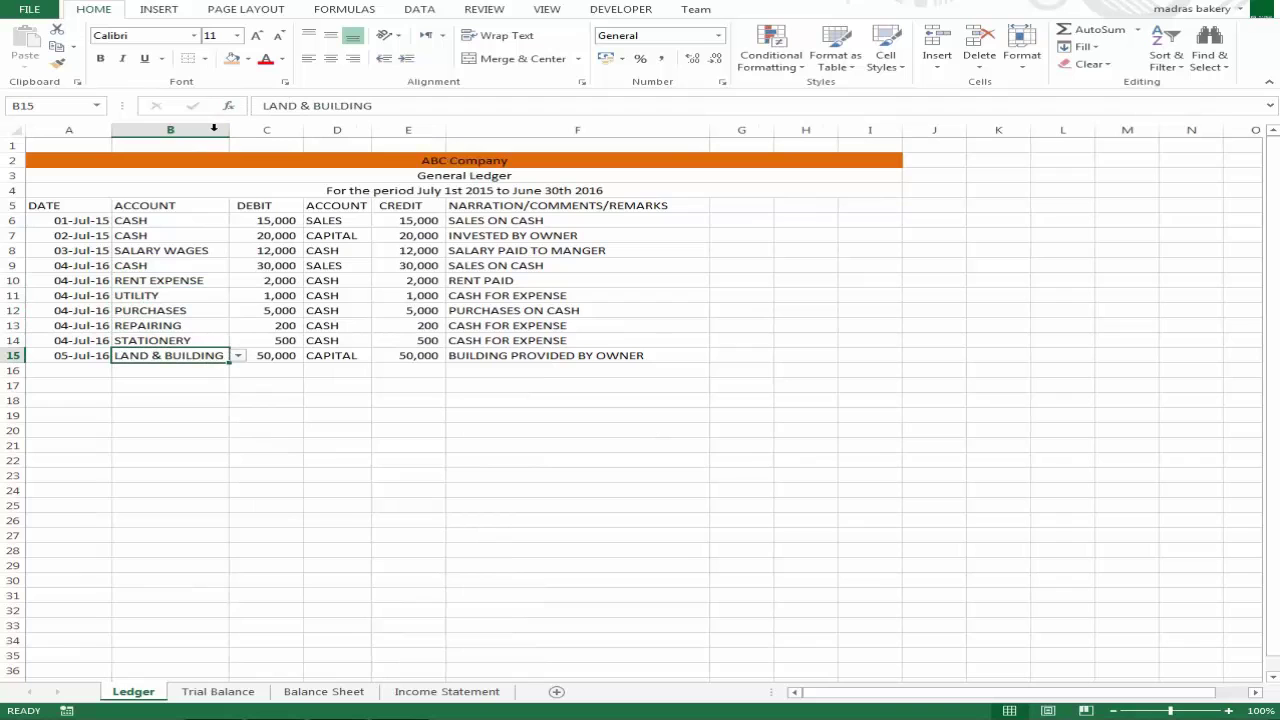
# Examine the debit formulas of the first accounts in the Trial Balance against the Ledger postings
pyautogui.hotkey('ctrl', 'pagedown')
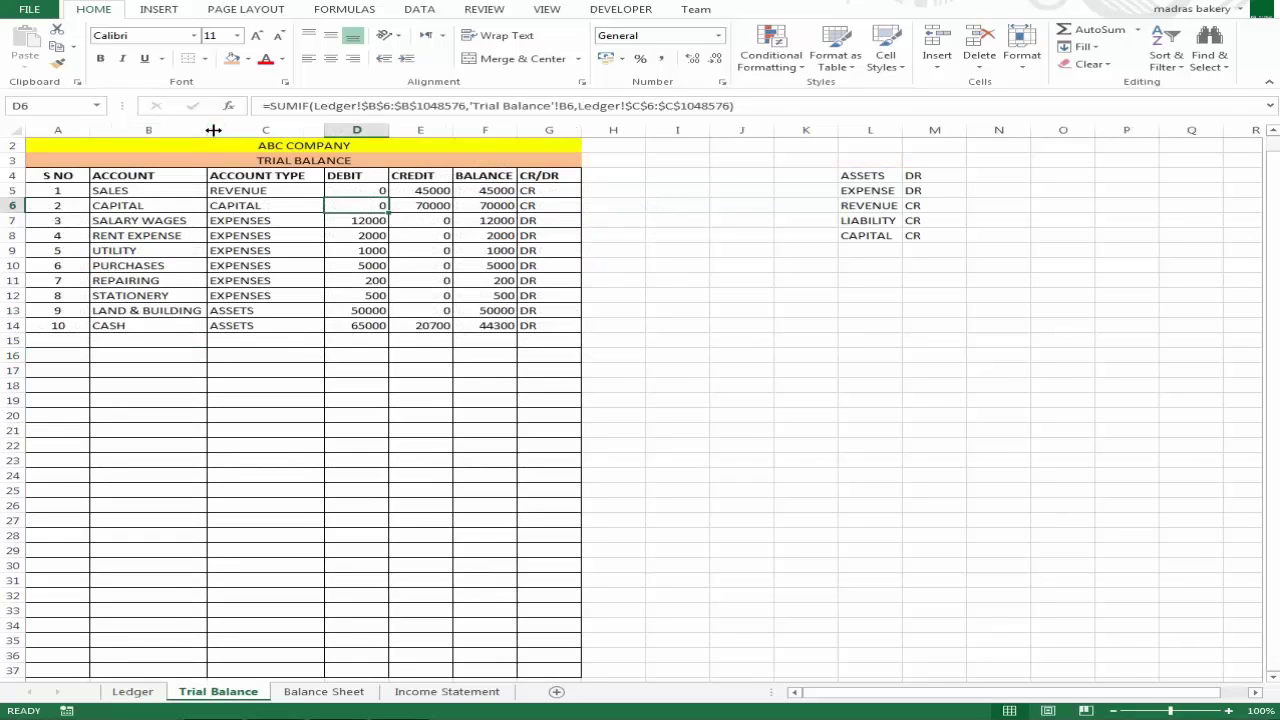
pyautogui.press('Down')
pyautogui.press('Up')
pyautogui.press('Up')
pyautogui.press('Right')
pyautogui.press('Left')
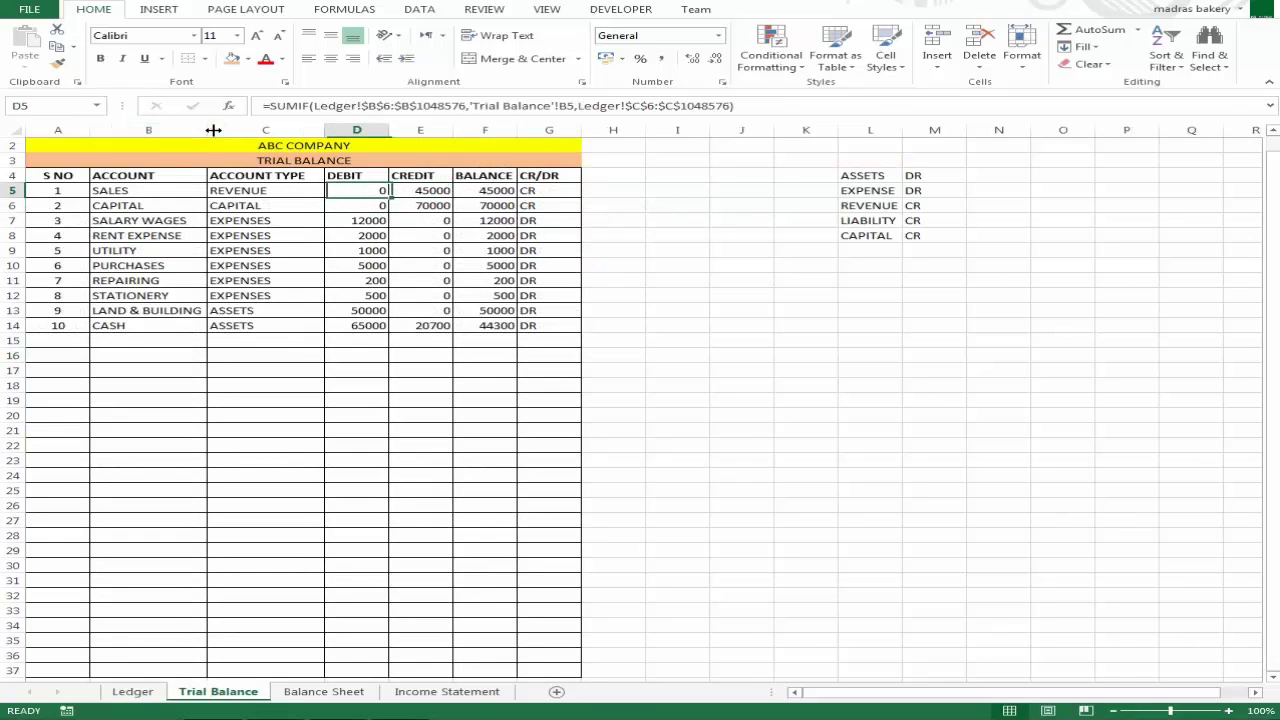
pyautogui.press('Down')
pyautogui.press('Down')
pyautogui.press('Down')
pyautogui.press('Up')
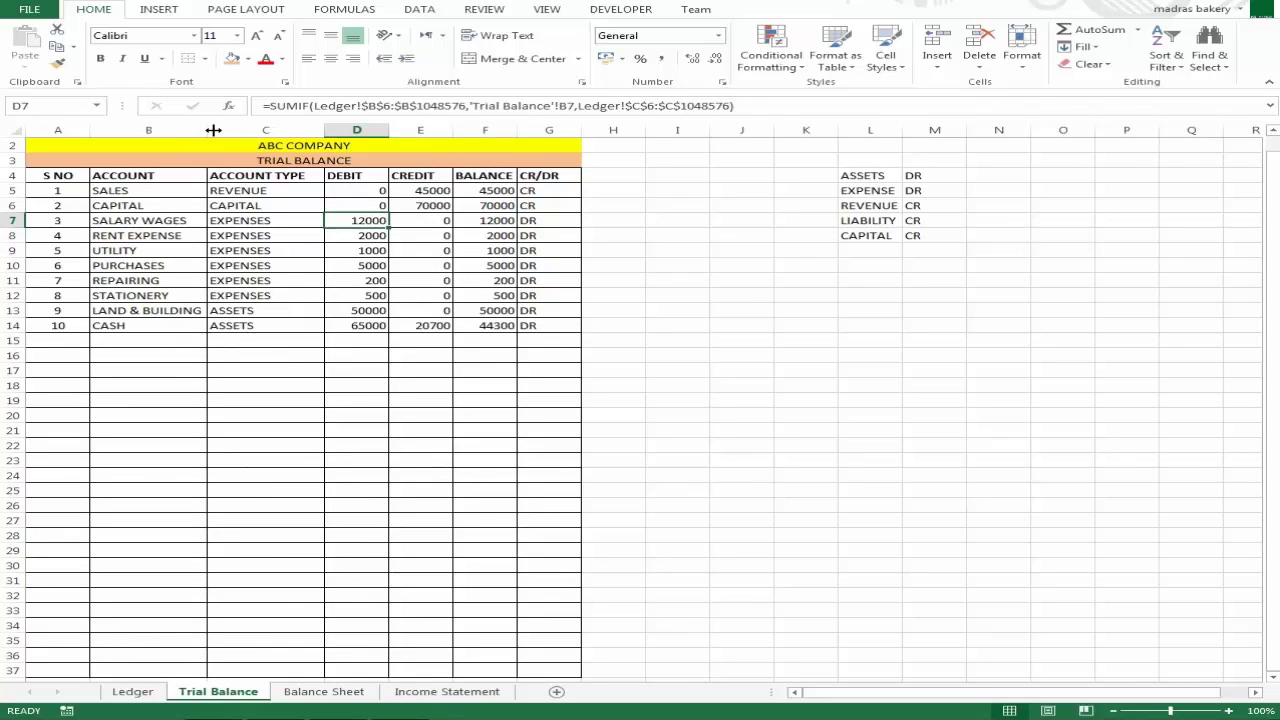
# Enter the label TOTAL: in C37, the last bordered row of the Trial Balance
pyautogui.press('Down')
pyautogui.press('Down')
pyautogui.press('Down')
pyautogui.press('Down')
pyautogui.press('Down')
pyautogui.press('Down')
pyautogui.press('Down')
pyautogui.press('Down')
pyautogui.press('Down')
pyautogui.press('Down')
pyautogui.press('Down')
pyautogui.press('Down')
pyautogui.press('Down')
pyautogui.press('Down')
pyautogui.press('Down')
pyautogui.press('Down')
pyautogui.press('Down')
pyautogui.press('Down')
pyautogui.press('Down')
pyautogui.press('Down')
pyautogui.press('Down')
pyautogui.press('Down')
pyautogui.press('Down')
pyautogui.press('Down')
pyautogui.press('Down')
pyautogui.press('Down')
pyautogui.press('Down')
pyautogui.press('Down')
pyautogui.press('Down')
pyautogui.press('Down')
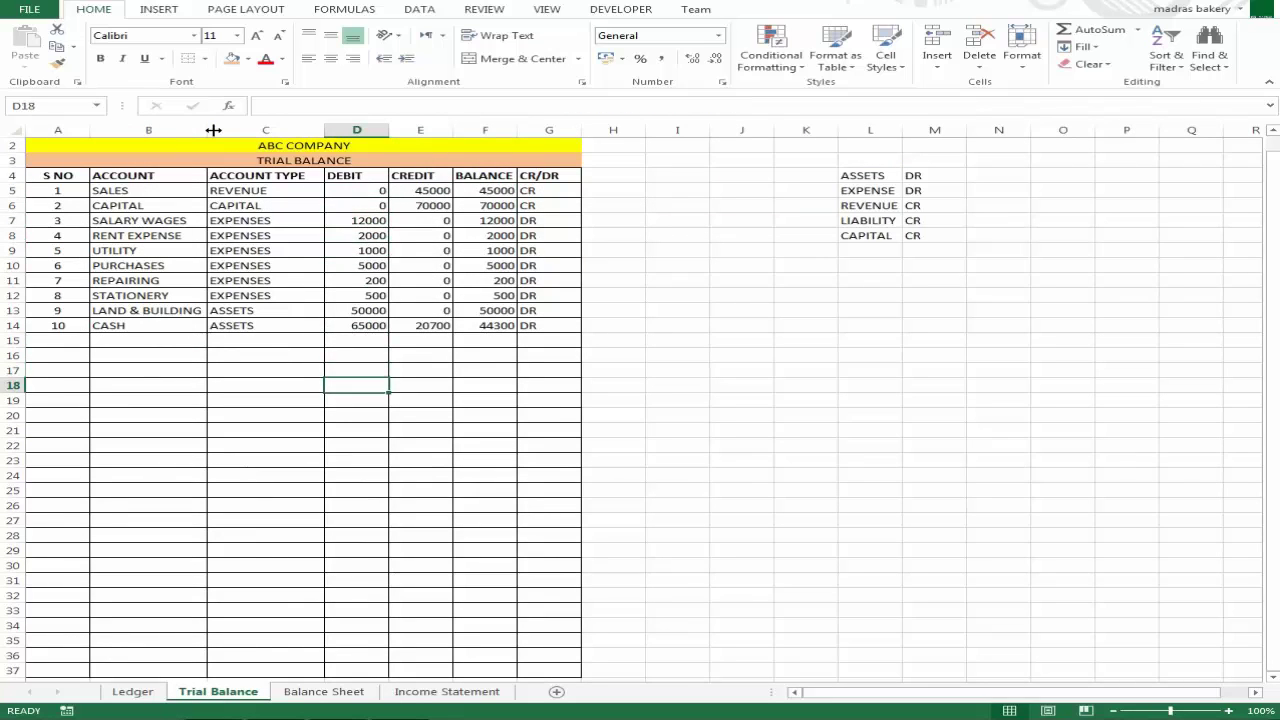
pyautogui.press('Up')
pyautogui.press('Up')
pyautogui.press('Up')
pyautogui.press('Up')
pyautogui.press('Up')
pyautogui.press('Up')
pyautogui.press('Up')
pyautogui.press('Up')
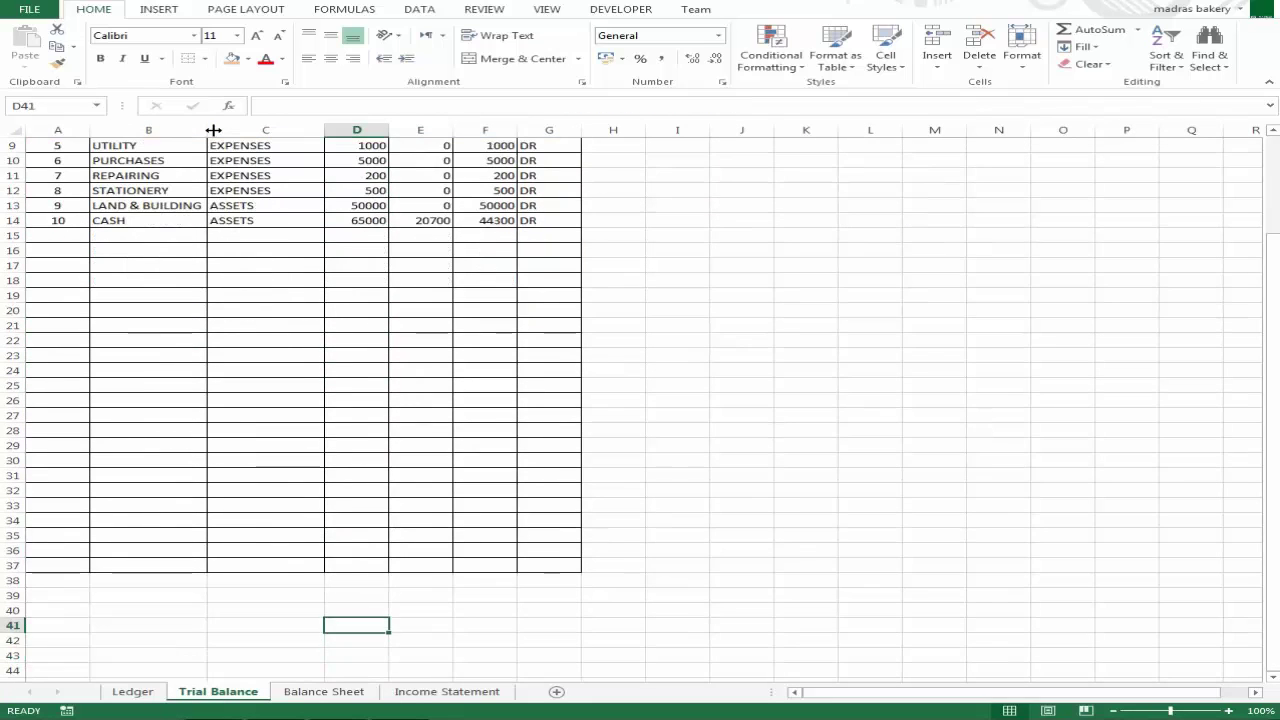
pyautogui.press('Down')
pyautogui.press('Left')
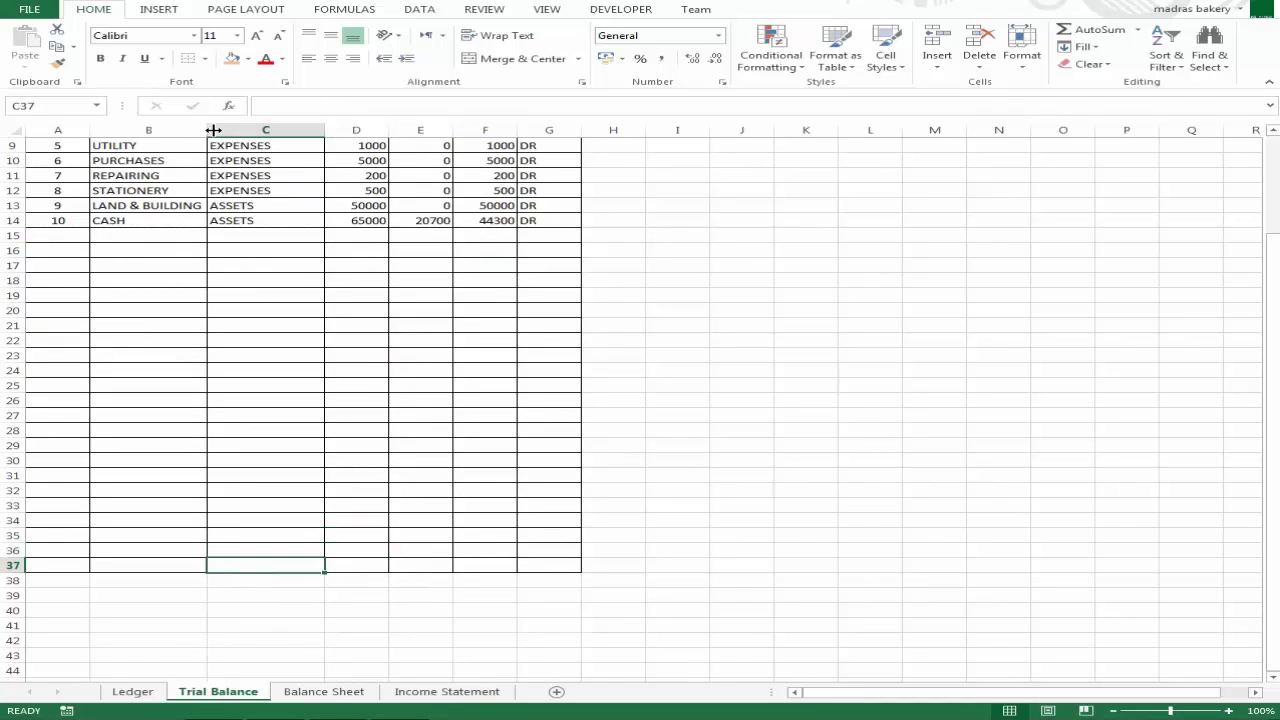
pyautogui.write('TOTAL')
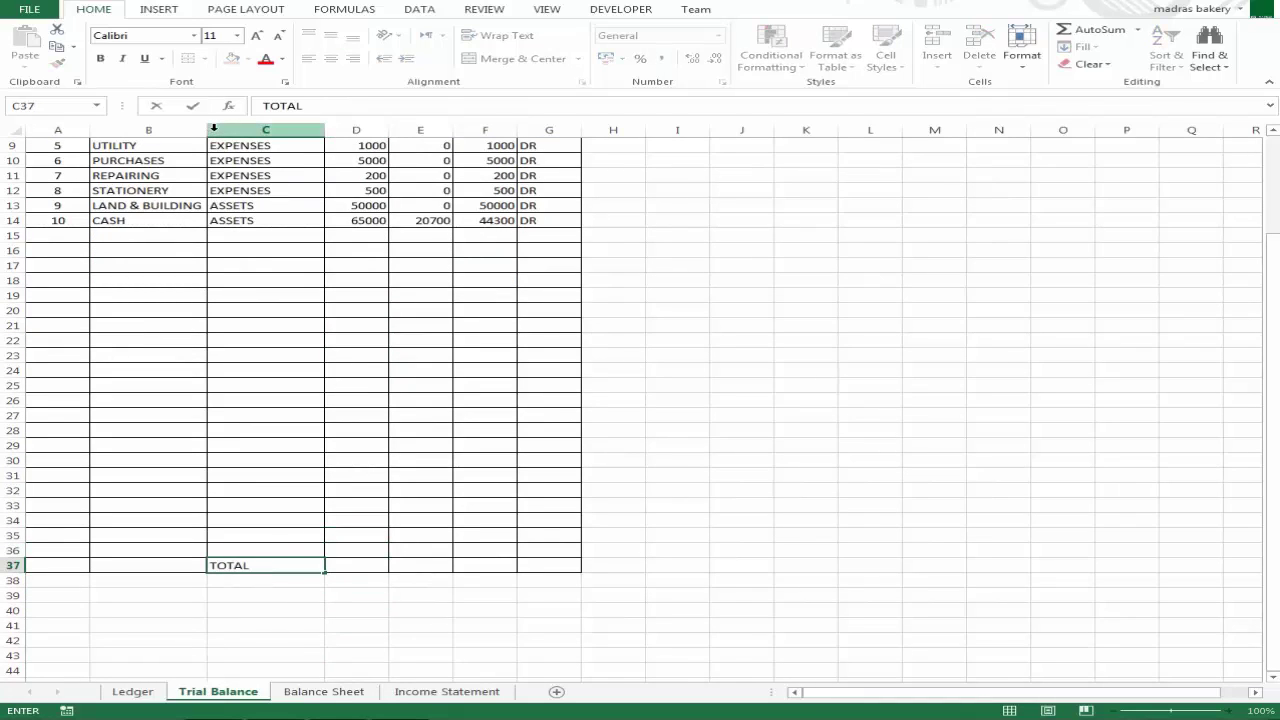
pyautogui.write(':')
pyautogui.press('Tab')
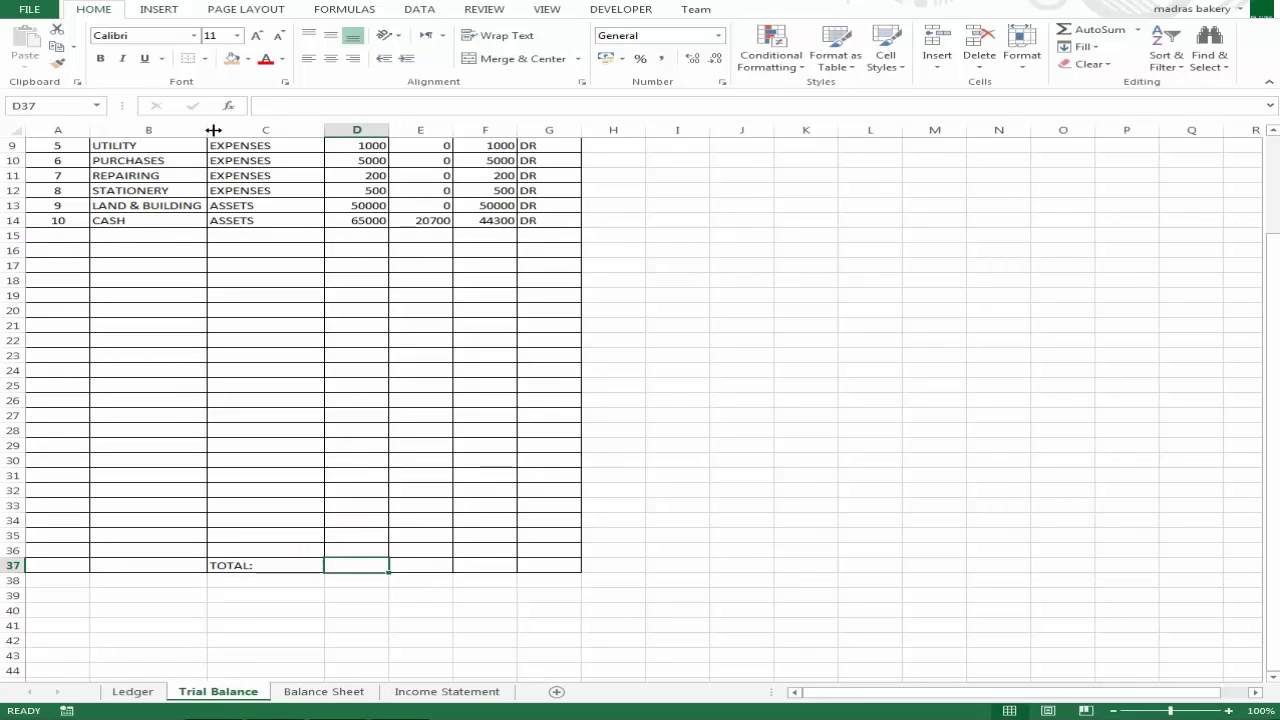
# Total the Trial Balance debit column in D37 with =SUM(D5:D36)
pyautogui.write('=SUM(')
pyautogui.press('Up')
pyautogui.hotkey('shift', 'Up')
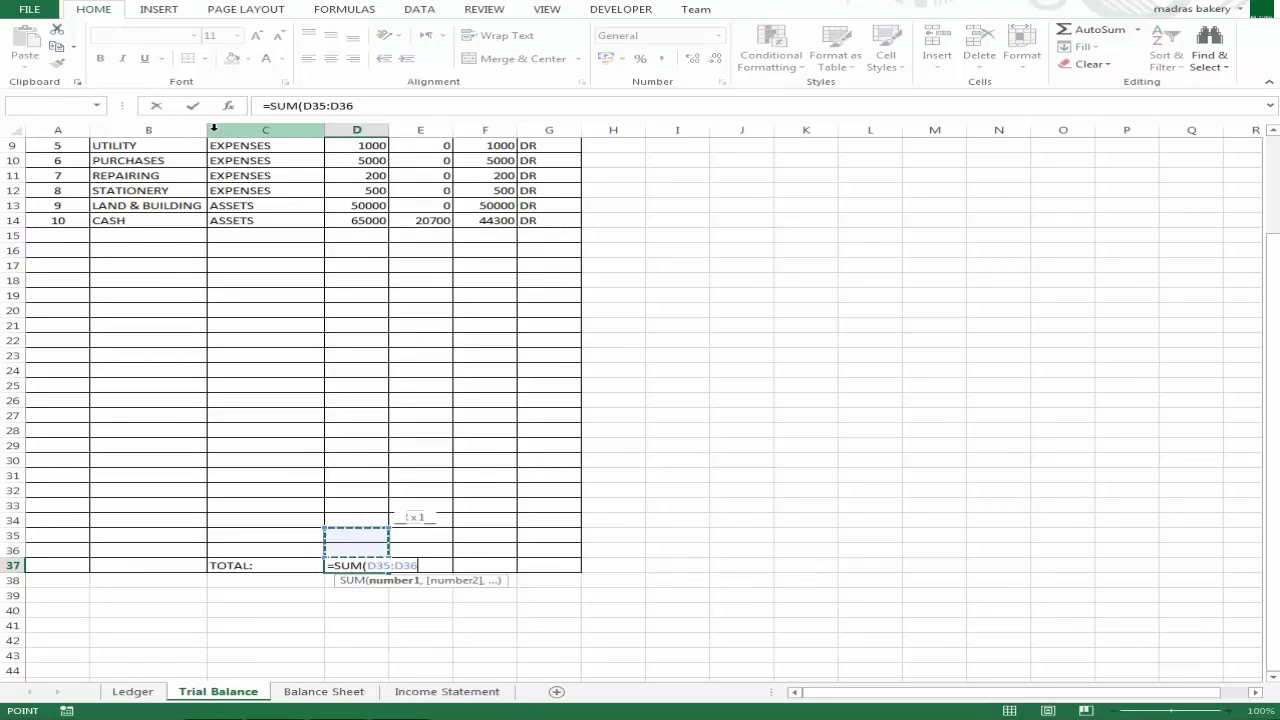
pyautogui.hotkey('shift', 'Up')
pyautogui.hotkey('shift', 'Up')
pyautogui.hotkey('shift', 'Up')
pyautogui.hotkey('shift', 'Up')
pyautogui.hotkey('shift', 'Up')
pyautogui.hotkey('shift', 'Up')
pyautogui.hotkey('shift', 'Up')
pyautogui.hotkey('shift', 'Up')
pyautogui.hotkey('shift', 'Up')
pyautogui.hotkey('shift', 'Up')
pyautogui.hotkey('shift', 'Up')
pyautogui.hotkey('shift', 'Up')
pyautogui.hotkey('shift', 'Up')
pyautogui.hotkey('shift', 'Up')
pyautogui.hotkey('shift', 'Up')
pyautogui.hotkey('shift', 'Up')
pyautogui.hotkey('shift', 'Up')
pyautogui.hotkey('shift', 'Up')
pyautogui.hotkey('shift', 'Up')
pyautogui.hotkey('shift', 'Up')
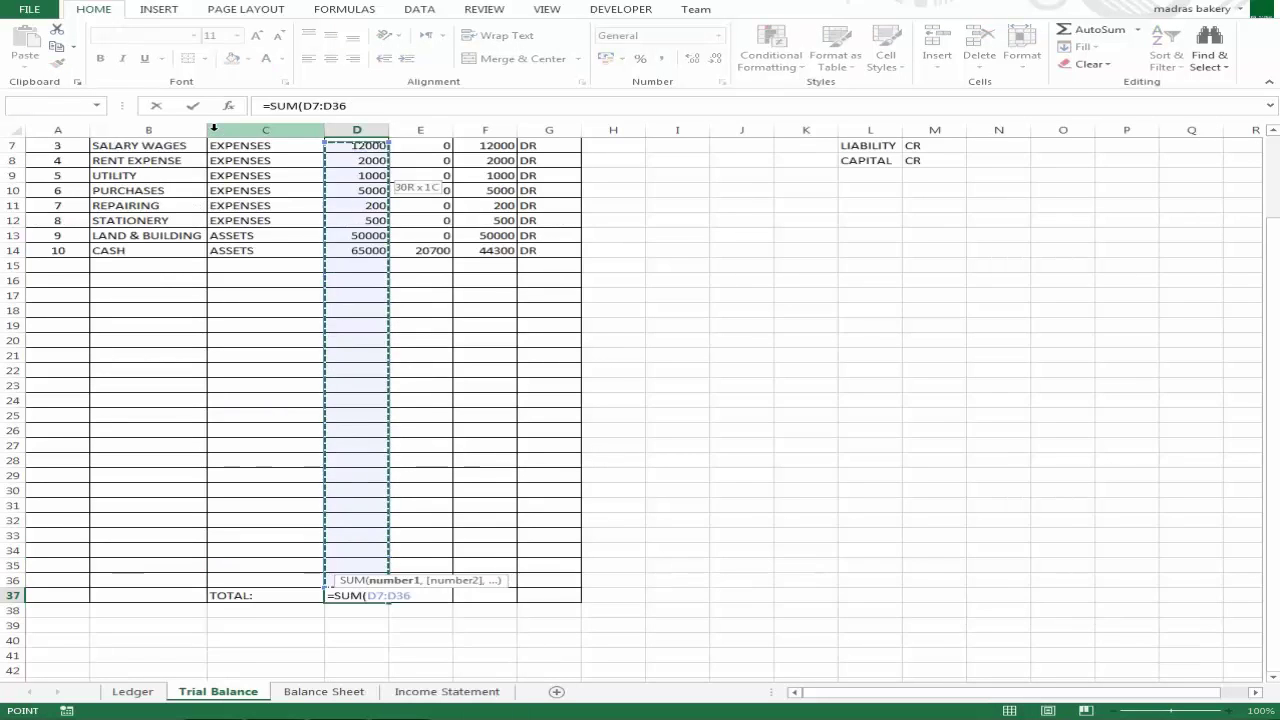
pyautogui.hotkey('shift', 'Up')
pyautogui.hotkey('shift', 'Up')
pyautogui.hotkey('shift', 'Up')
pyautogui.hotkey('shift', 'Up')
pyautogui.hotkey('shift', 'Down')
pyautogui.hotkey('shift', 'Down')
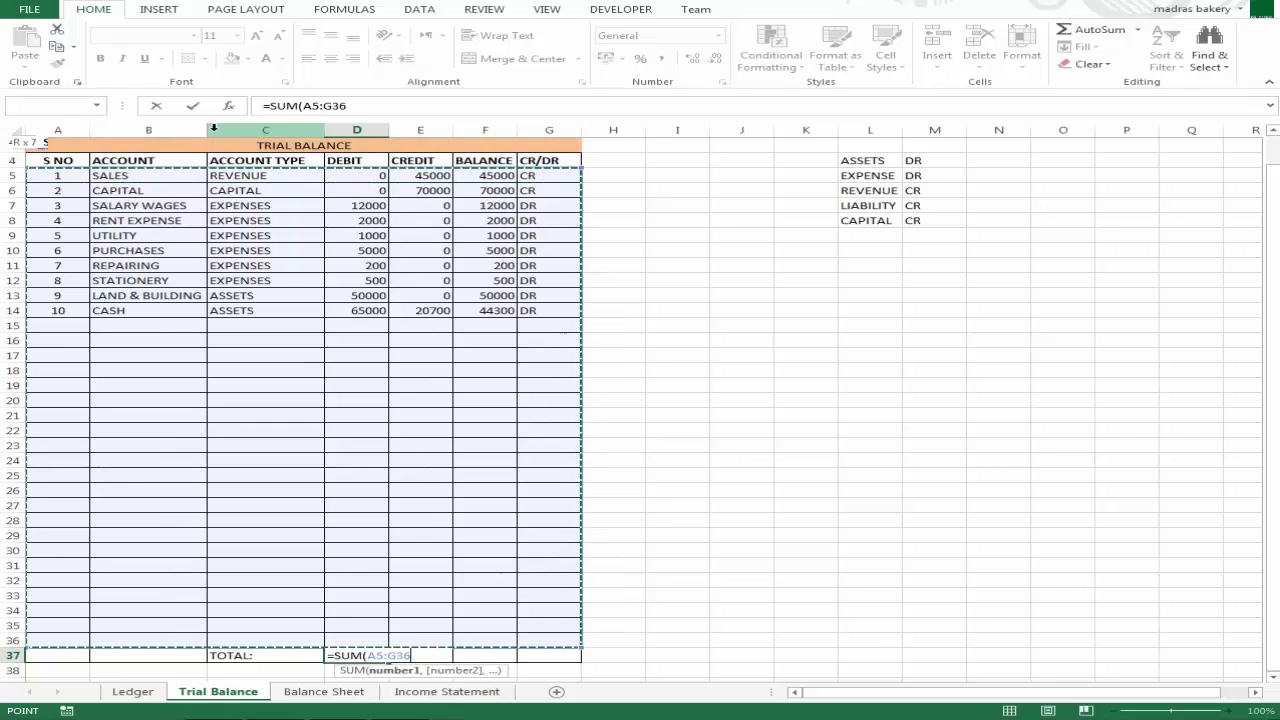
pyautogui.hotkey('shift', 'Right')
pyautogui.hotkey('shift', 'Right')
pyautogui.hotkey('shift', 'Right')
pyautogui.hotkey('shift', 'Right')
pyautogui.hotkey('shift', 'Left')
pyautogui.hotkey('shift', 'Left')
pyautogui.hotkey('shift', 'Left')
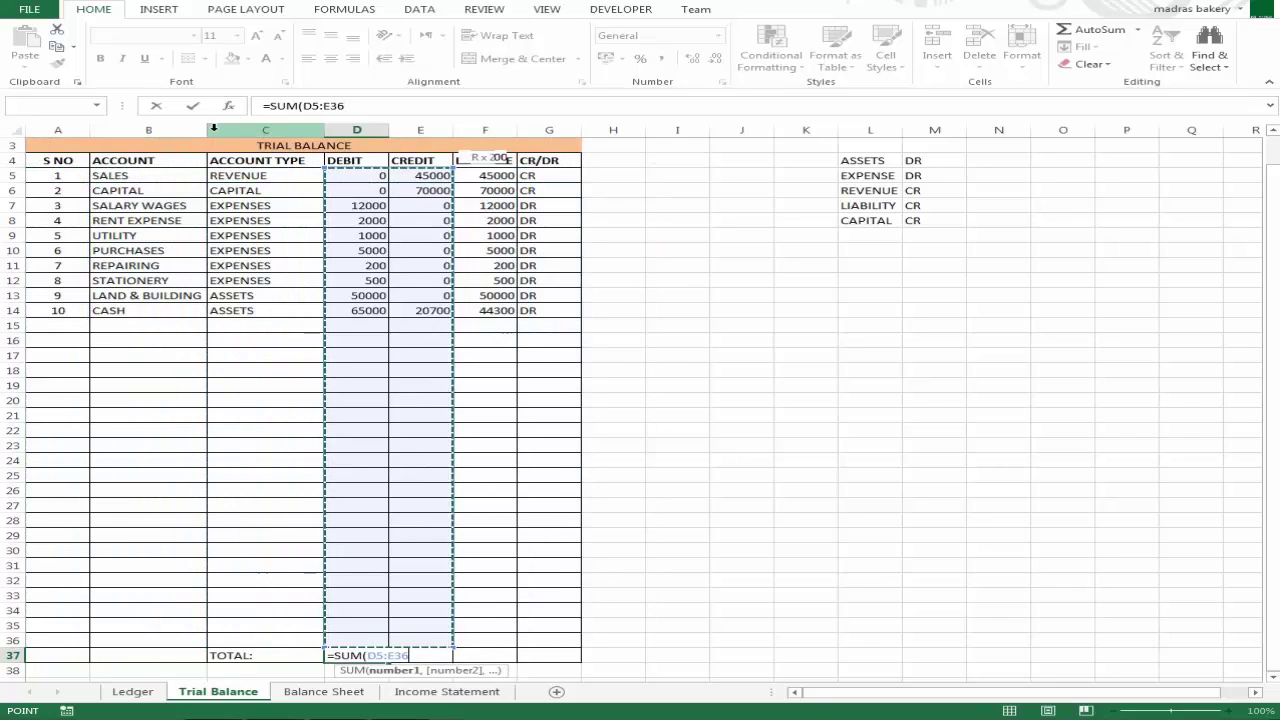
pyautogui.hotkey('shift', 'Left')
pyautogui.press('Return')
pyautogui.press('Up')
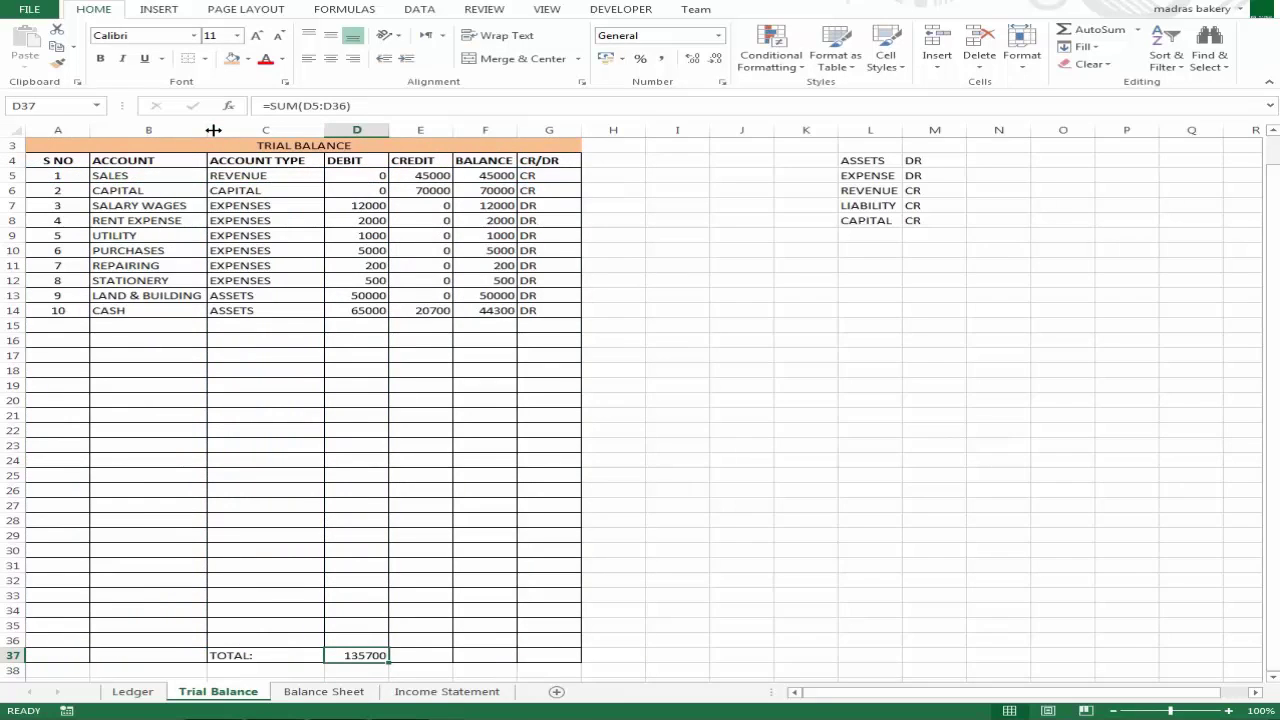
# Copy the debit total formula from D37 into E37 to total the credit column
pyautogui.hotkey('ctrl', 'c')
pyautogui.press('Right')
pyautogui.press('Return')
pyautogui.press('Down')
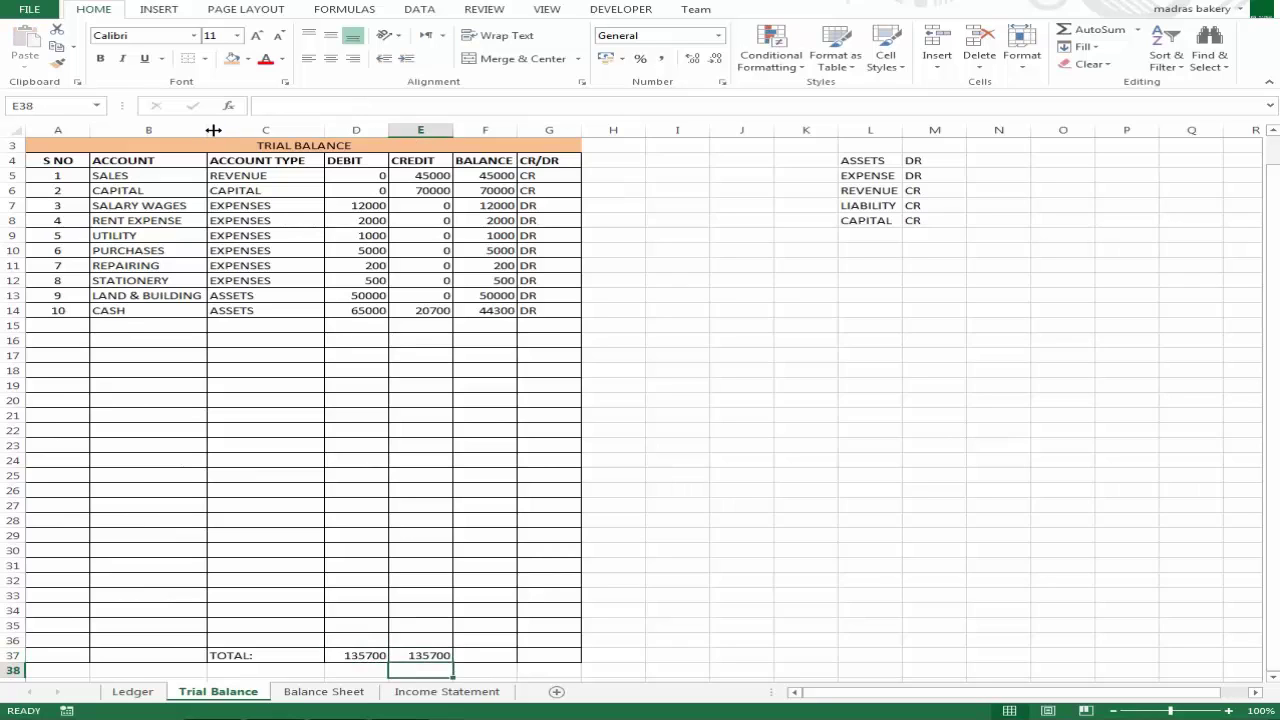
# Enter =D37-E37 in F37 to calculate the difference between the debit and credit totals
pyautogui.press('Up')
pyautogui.press('Left')
pyautogui.press('Right')
pyautogui.press('Right')
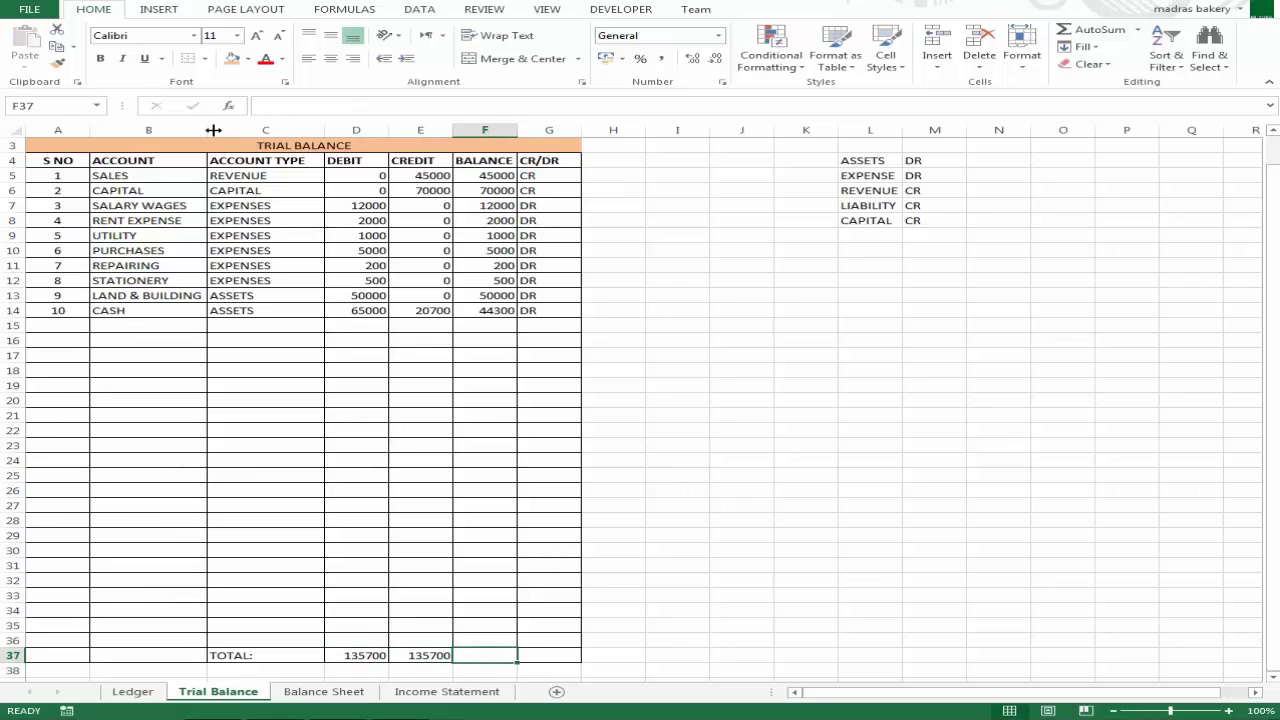
pyautogui.write('=')
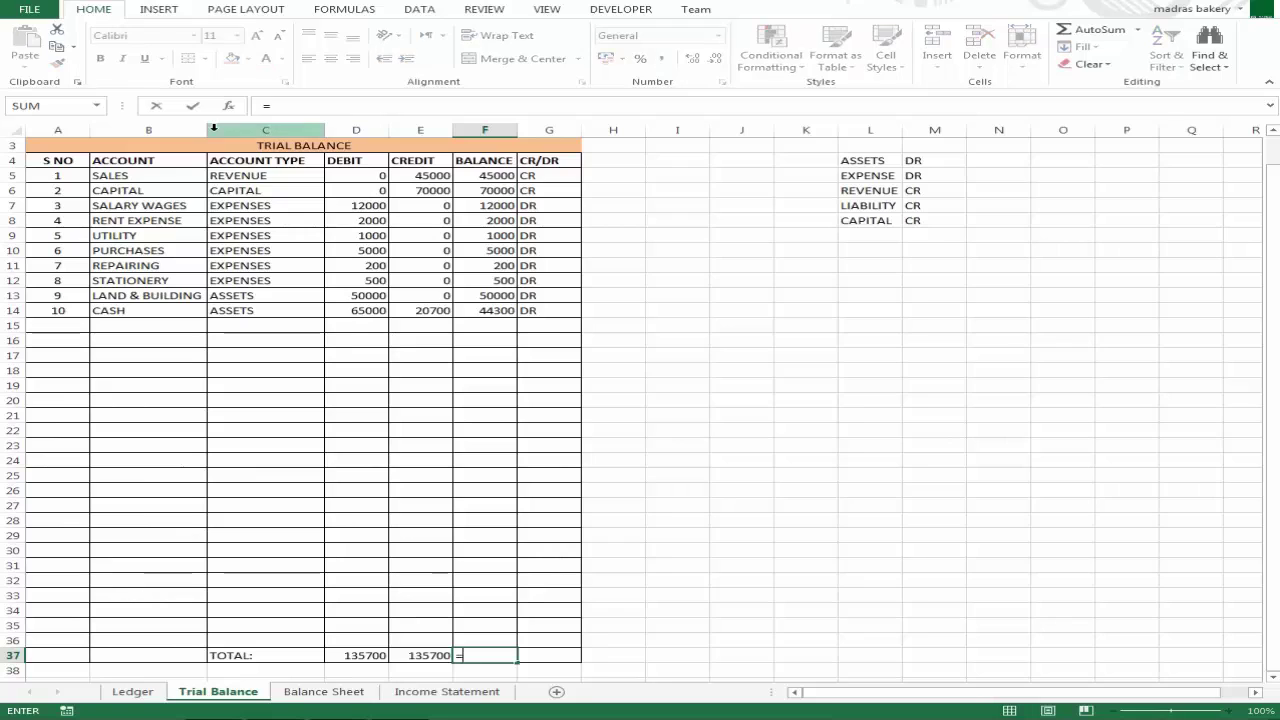
pyautogui.press('Left')
pyautogui.press('Left')
pyautogui.write('-')
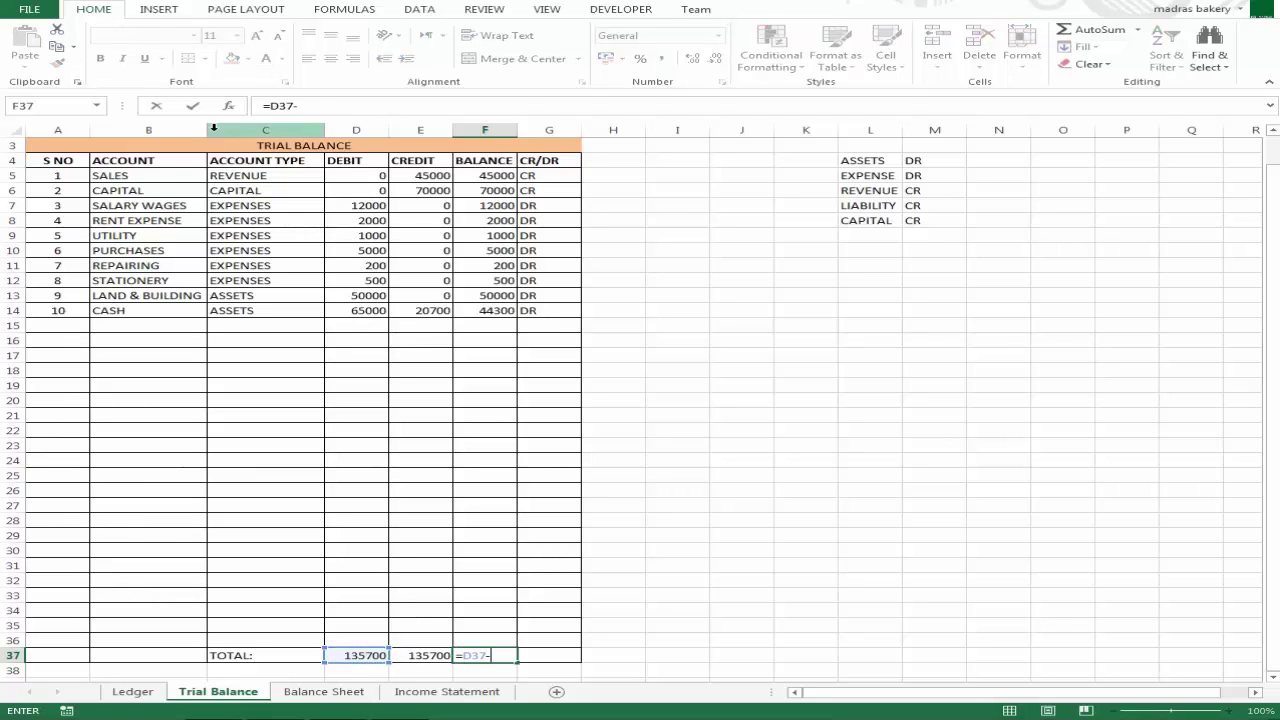
pyautogui.press('Left')
pyautogui.press('Return')
pyautogui.press('Up')
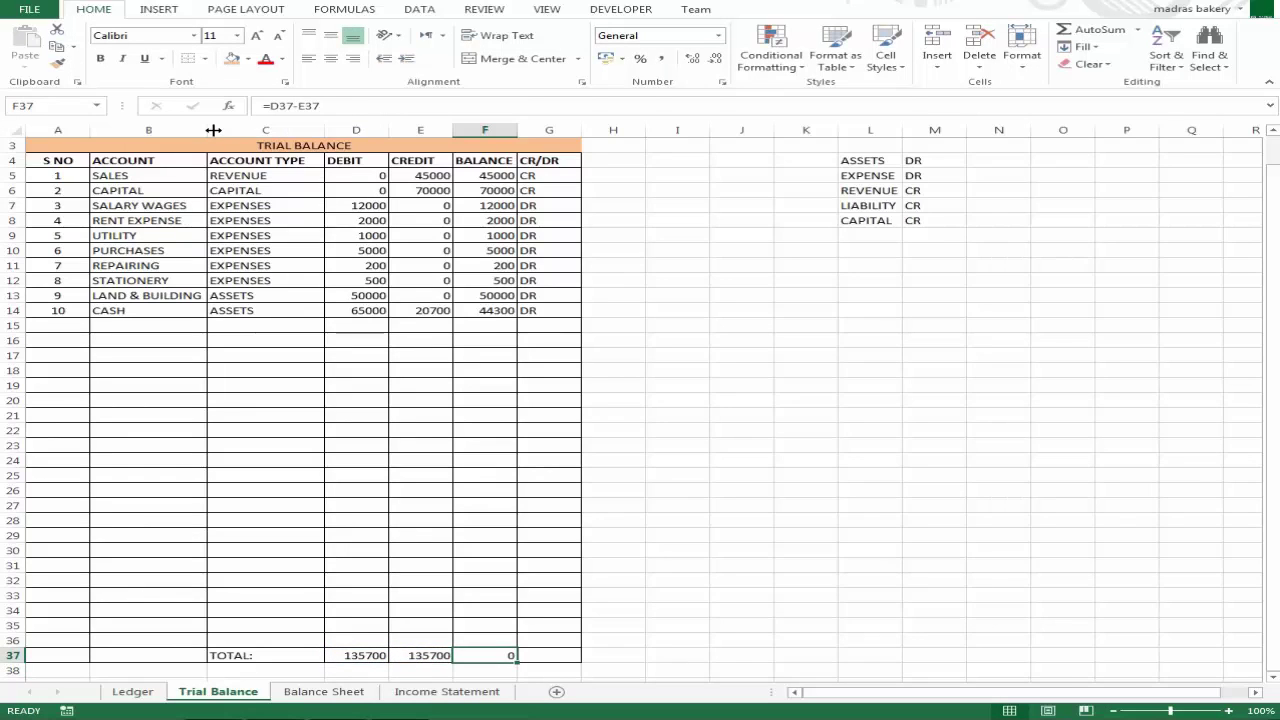
pyautogui.press('Down')
pyautogui.press('Down')
pyautogui.press('Up')
pyautogui.press('Up')
pyautogui.press('Up')
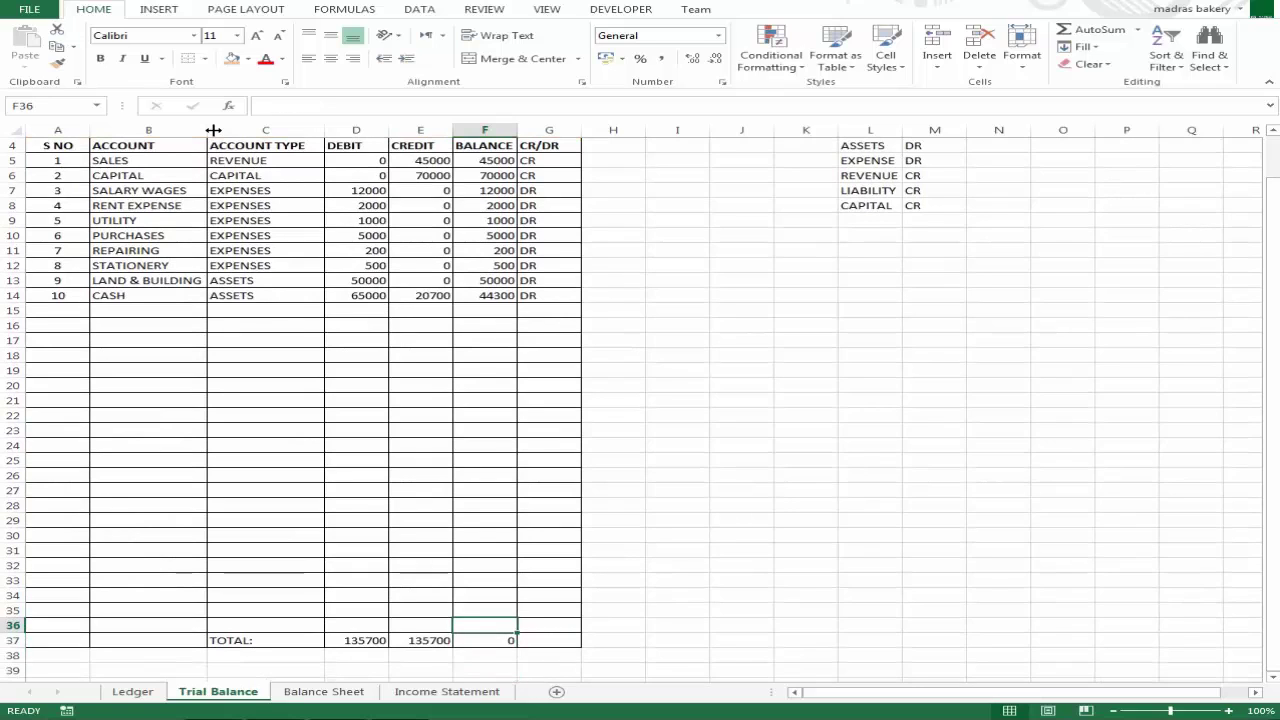
# Make the Trial Balance total row bold from the TOTAL: label in C37 through F37
pyautogui.press('Down')
pyautogui.press('Left')
pyautogui.press('Left')
pyautogui.press('Left')
pyautogui.hotkey('shift', 'Right')
pyautogui.hotkey('shift', 'Right')
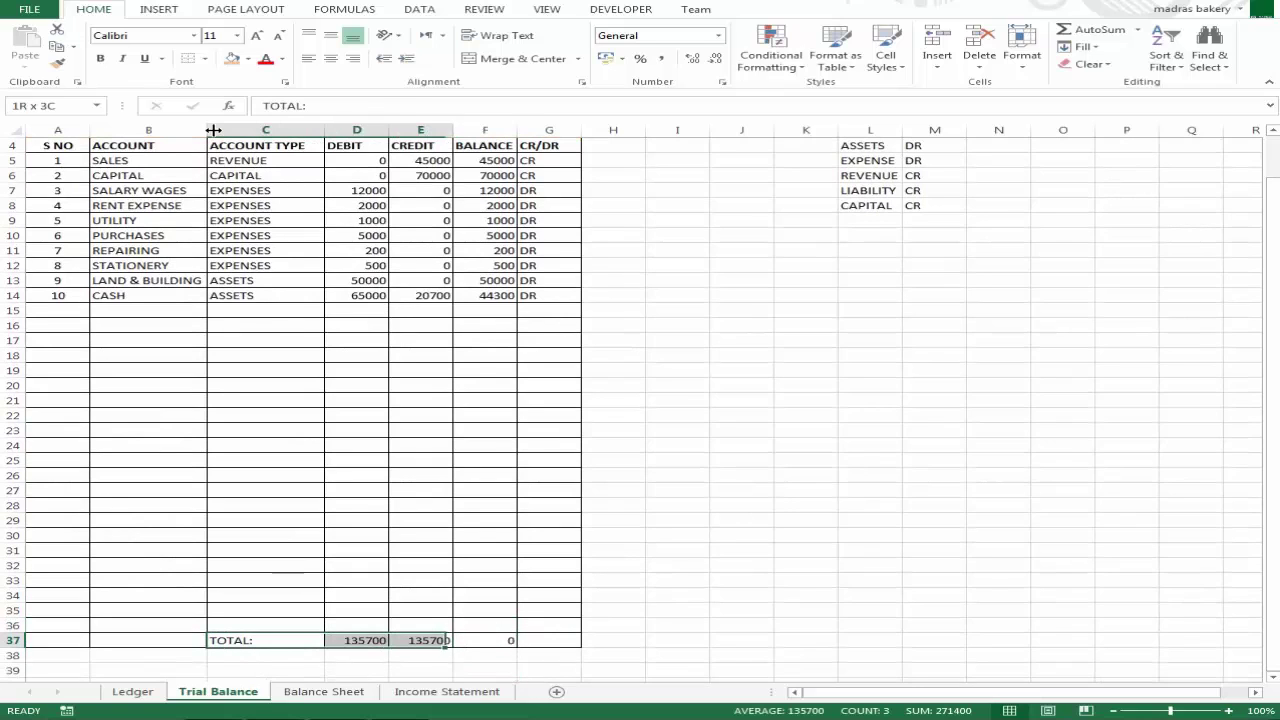
pyautogui.hotkey('shift', 'Right')
pyautogui.hotkey('ctrl', 'b')
pyautogui.press('Left')
pyautogui.press('Right')
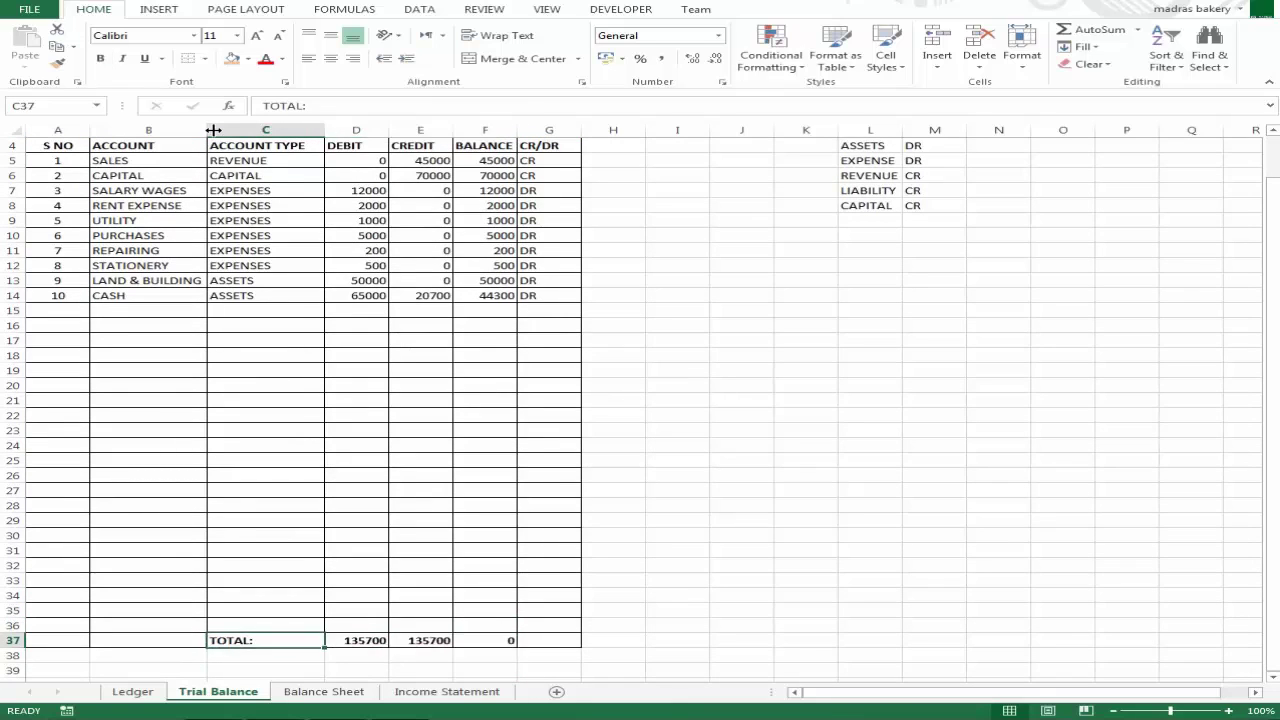
# Check the last Ledger entry, and set the font colour of the difference in Trial Balance cell F37 to red
pyautogui.hotkey('ctrl', 'pageup')
pyautogui.press('Right')
pyautogui.press('Right')
pyautogui.press('Right')
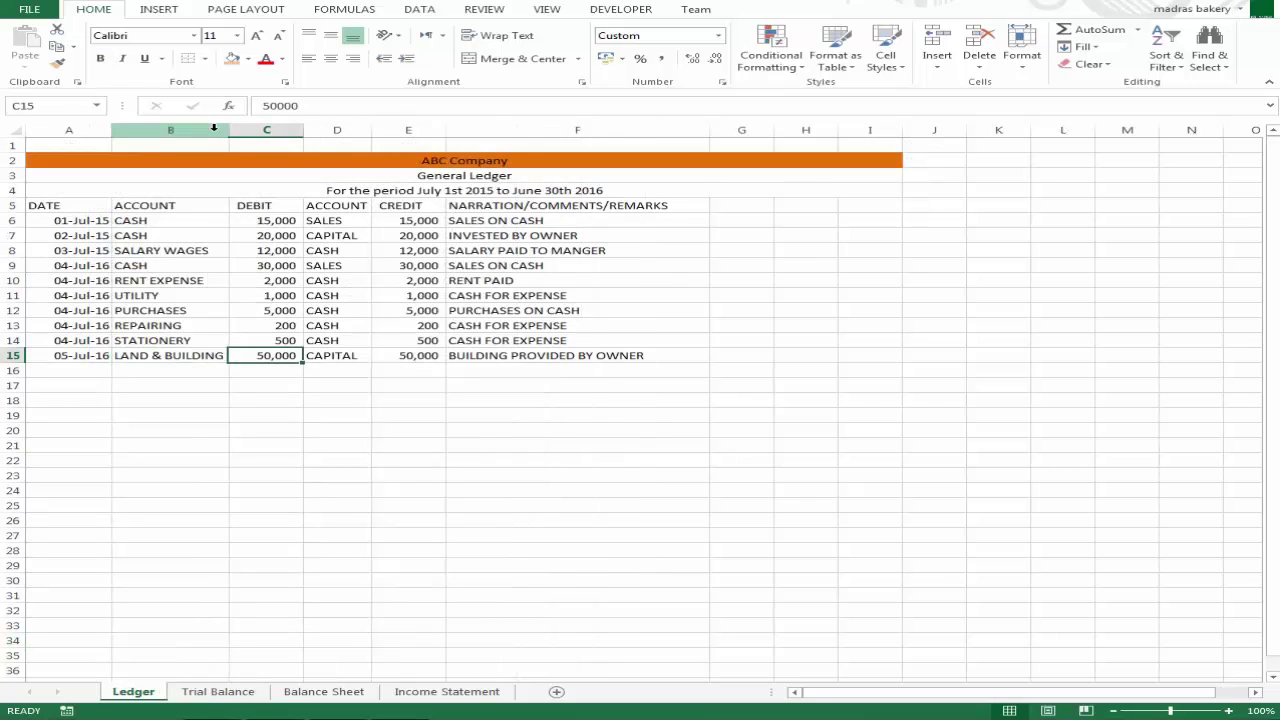
pyautogui.hotkey('ctrl', 'pagedown')
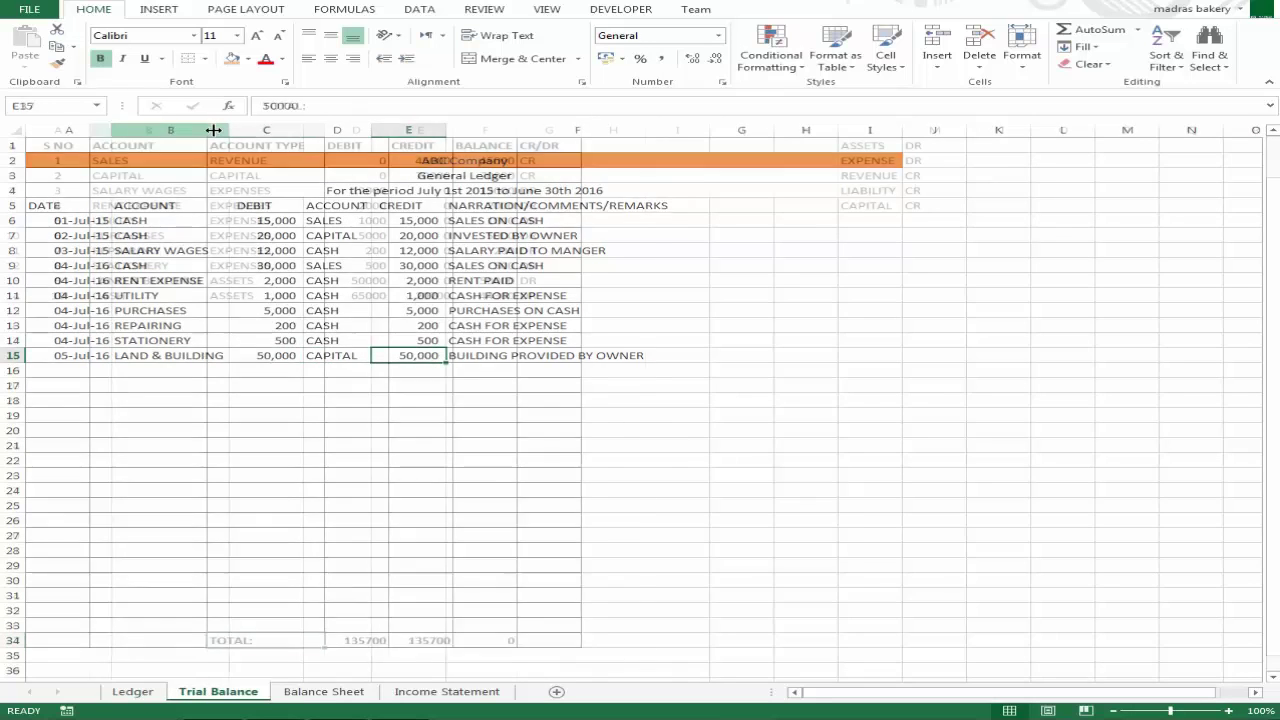
pyautogui.press('Right')
pyautogui.press('Right')
pyautogui.press('Right')
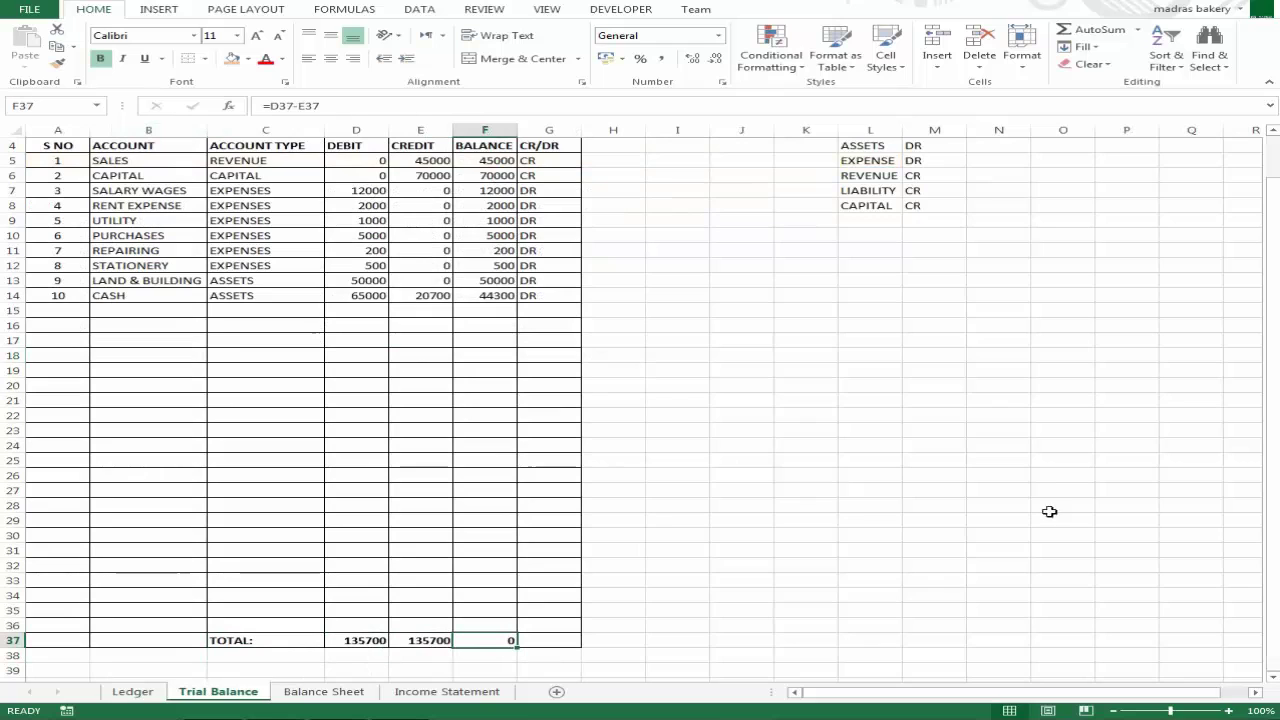
pyautogui.click(266, 60)
pyautogui.click(506, 566)
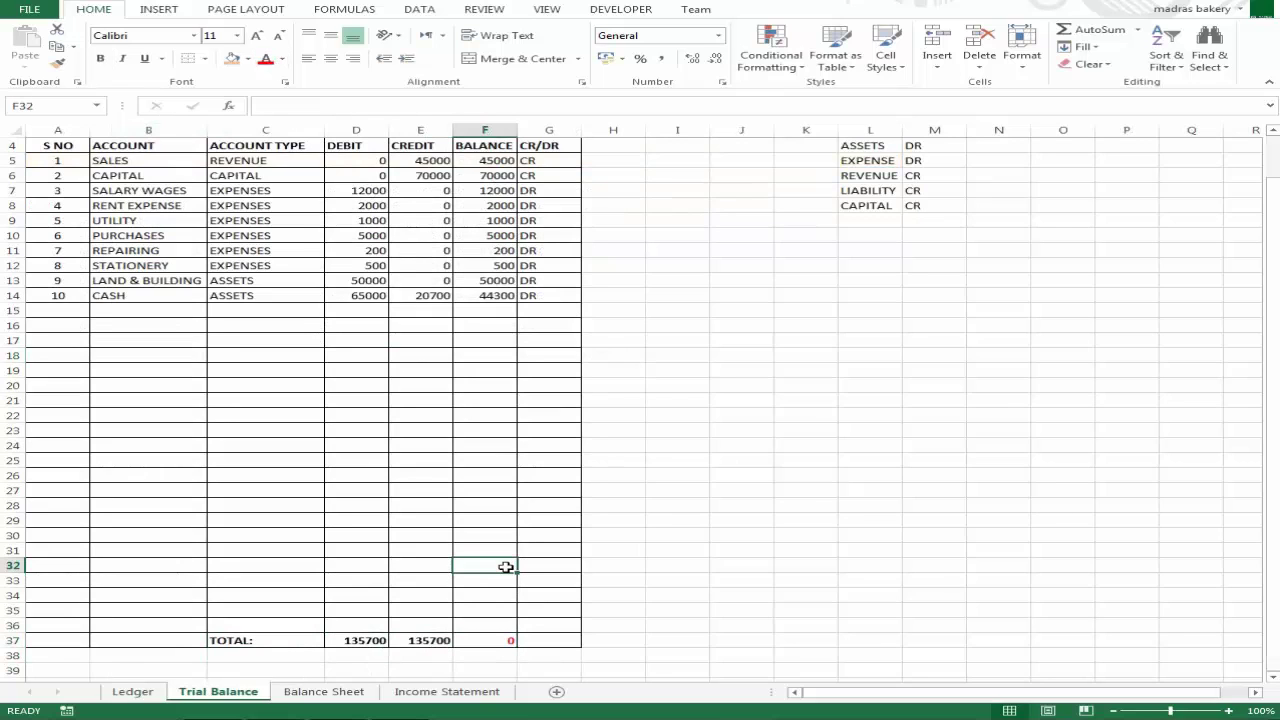
# Review the Trial Balance from its title and headings down through the listed accounts
pyautogui.press('Up')
pyautogui.press('Left')
pyautogui.hotkey('ctrl', 'Up')
pyautogui.press('Up')
pyautogui.press('Up')
pyautogui.press('Up')
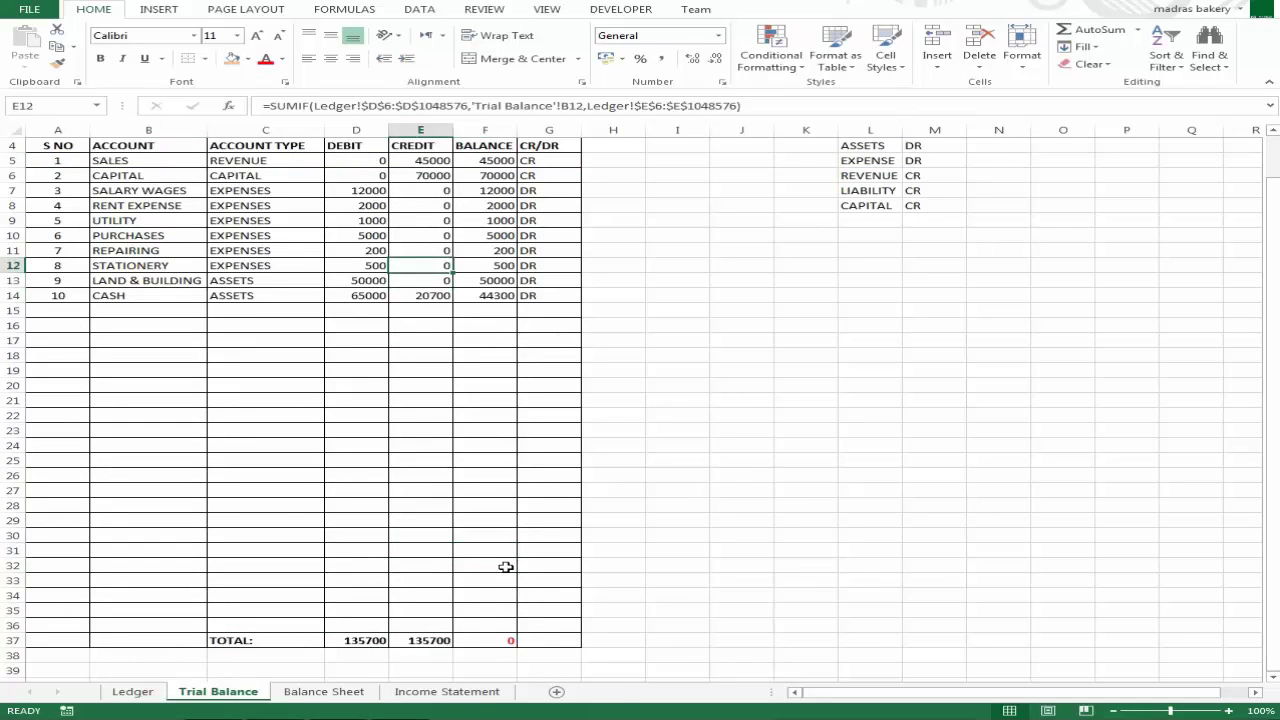
pyautogui.hotkey('ctrl', 'Up')
pyautogui.press('Up')
pyautogui.press('Up')
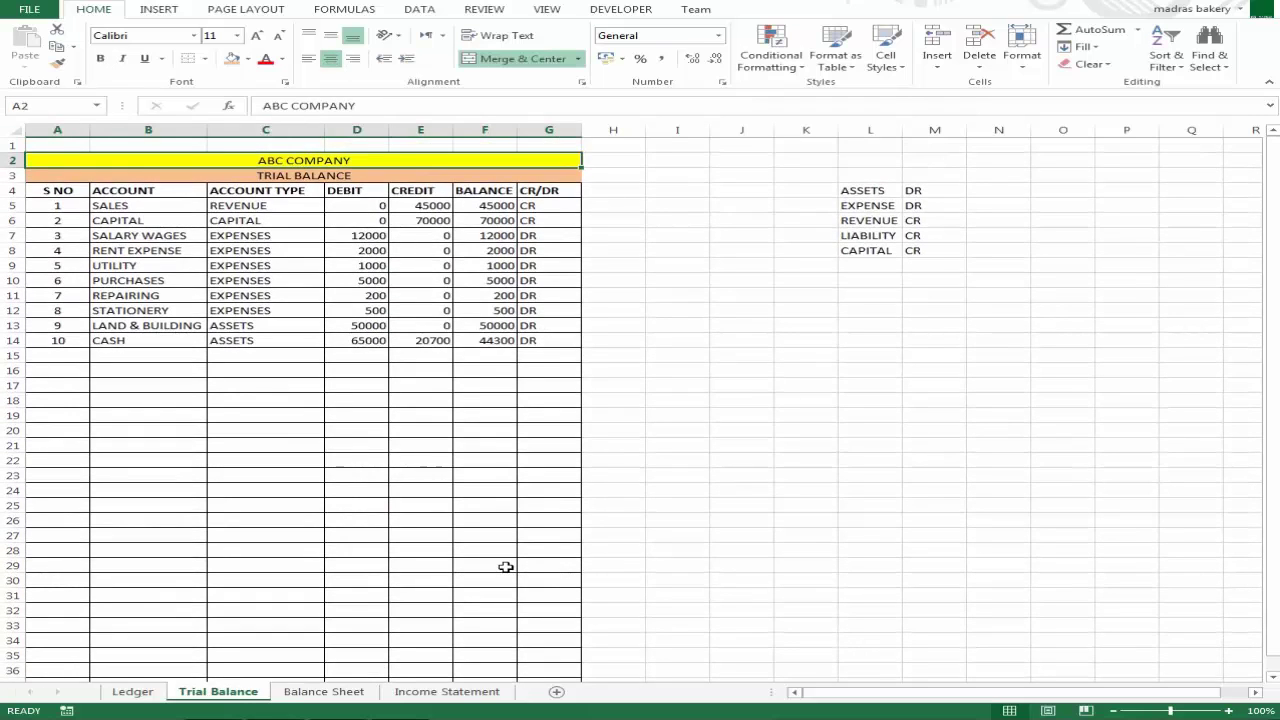
pyautogui.press('Down')
pyautogui.press('Down')
pyautogui.press('Down')
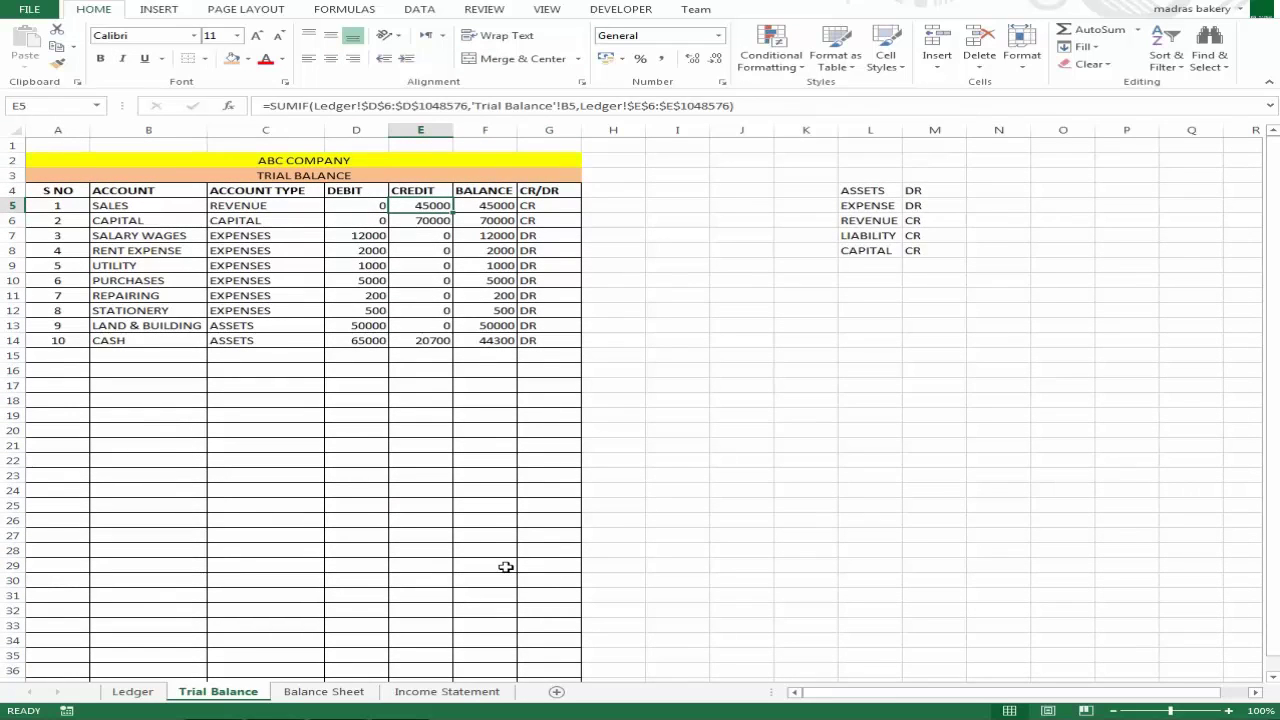
pyautogui.press('Up')
pyautogui.press('Down')
pyautogui.press('Down')
pyautogui.hotkey('ctrl', 'Down')
pyautogui.press('Down')
pyautogui.press('Down')
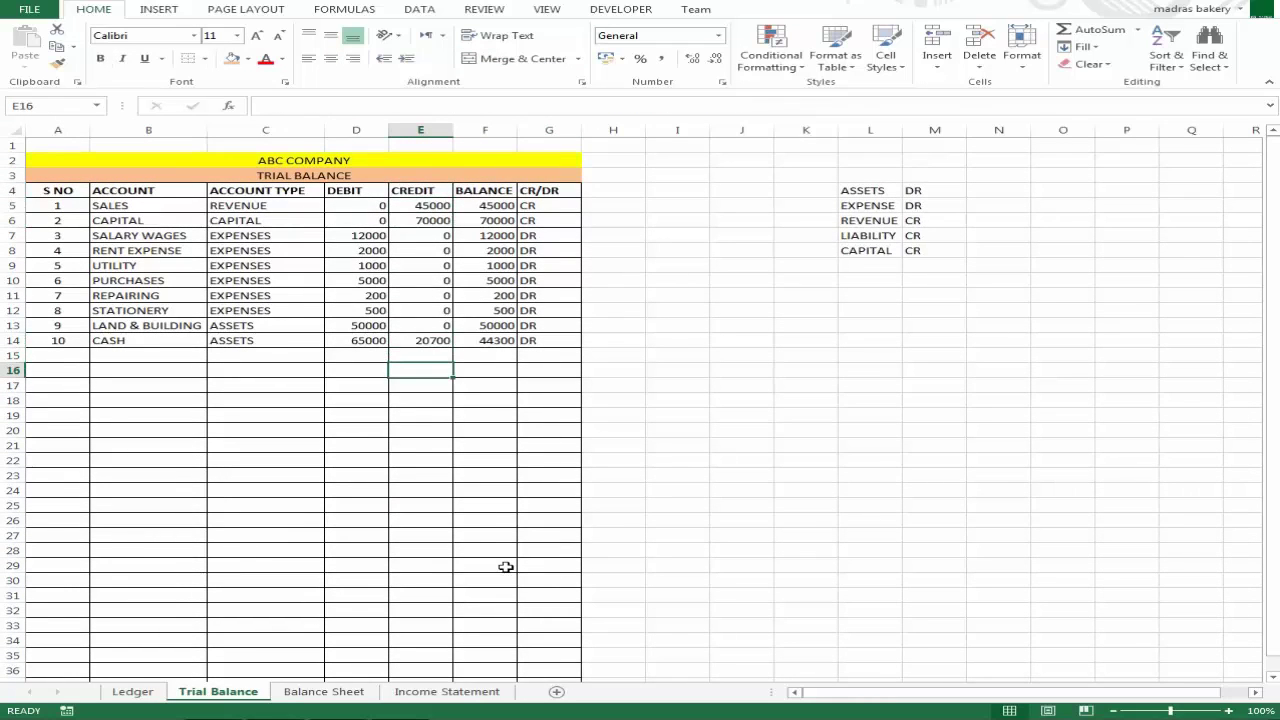
# Enter the label CLOSING STOCK: in B39, below the Trial Balance total row
pyautogui.hotkey('ctrl', 'Down')
pyautogui.press('Down')
pyautogui.press('Left')
pyautogui.press('Left')
pyautogui.press('Left')
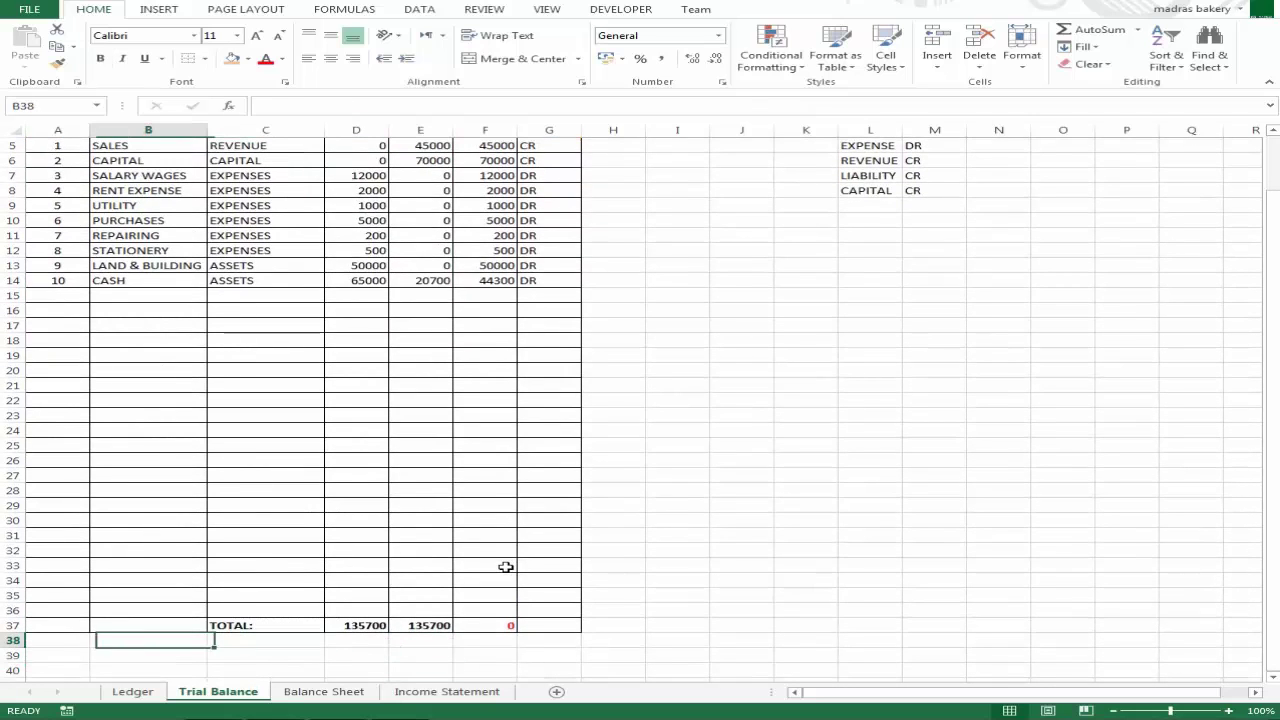
pyautogui.press('Down')
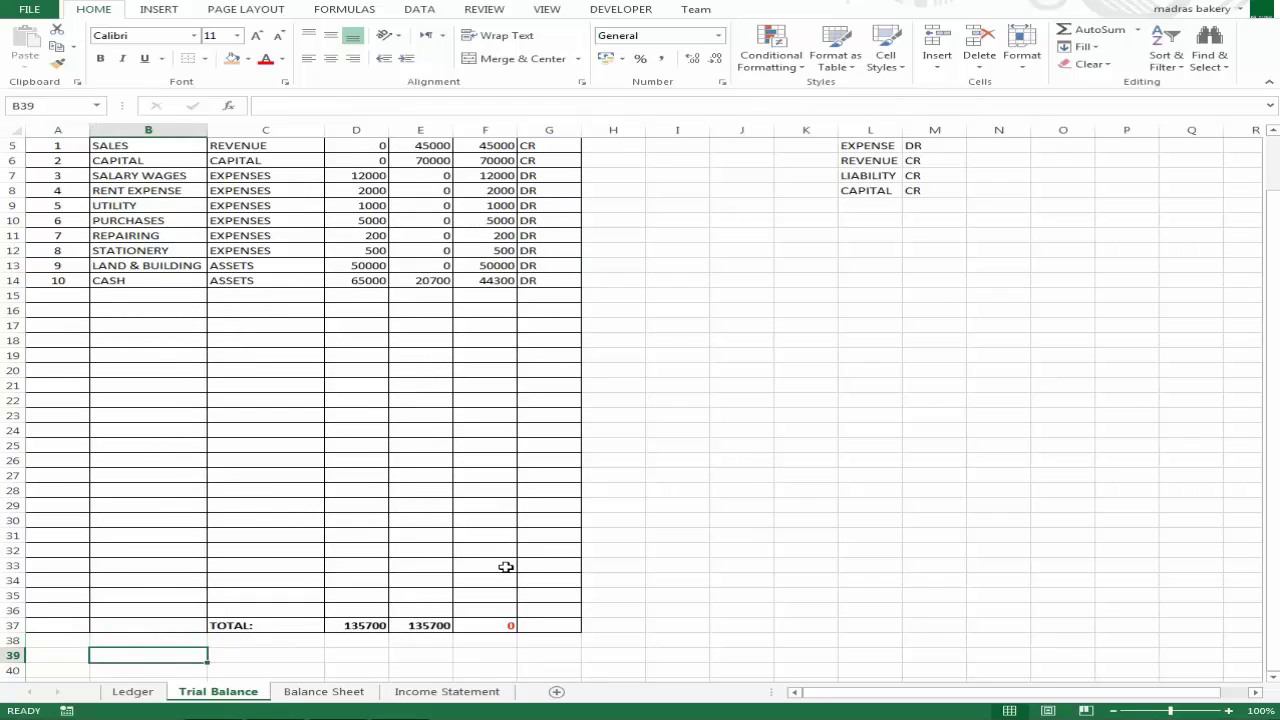
pyautogui.write('cLOS')
pyautogui.press('BackSpace')
pyautogui.press('BackSpace')
pyautogui.press('BackSpace')
pyautogui.press('BackSpace')
pyautogui.write('C')
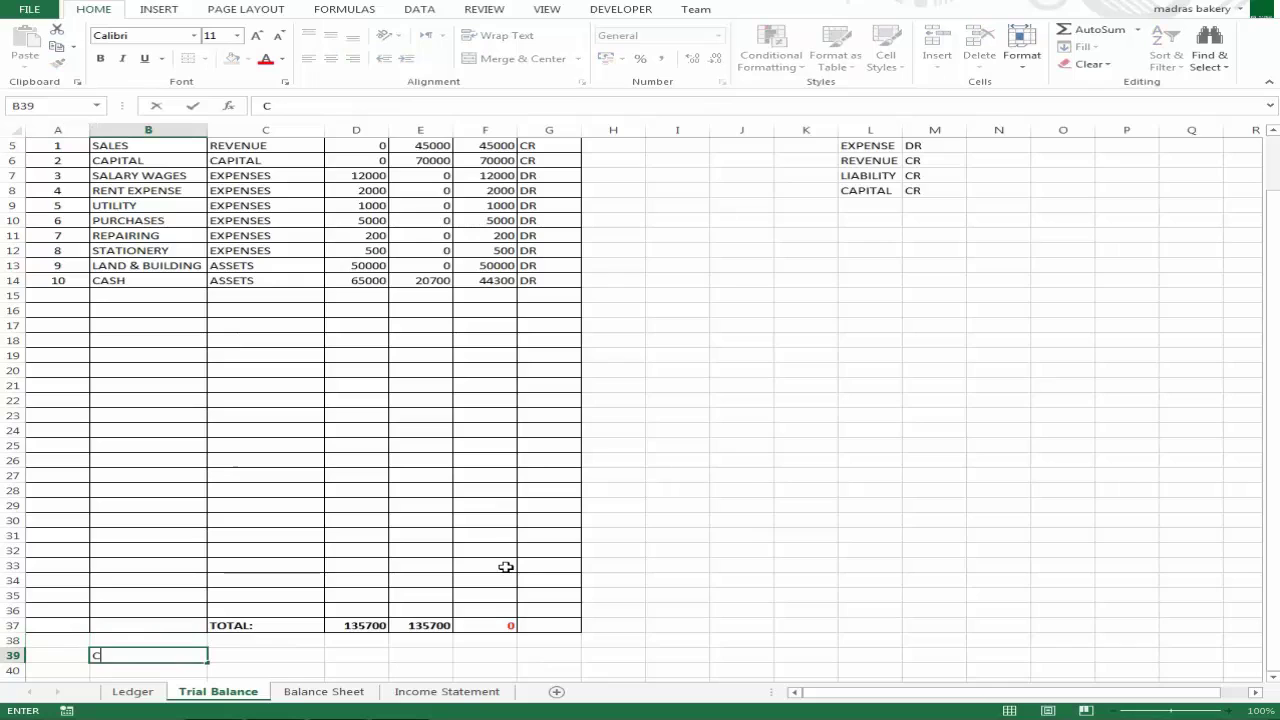
pyautogui.write('LOSING STO')
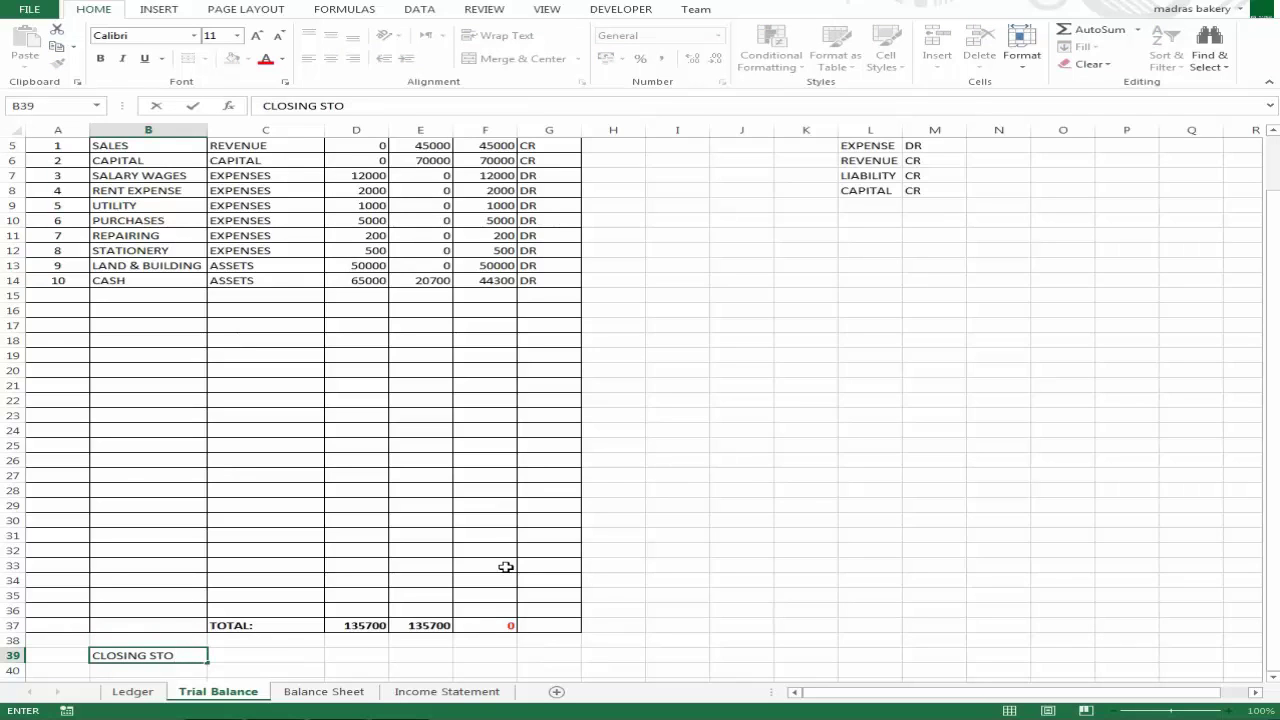
pyautogui.write('KK:')
pyautogui.press('Tab')
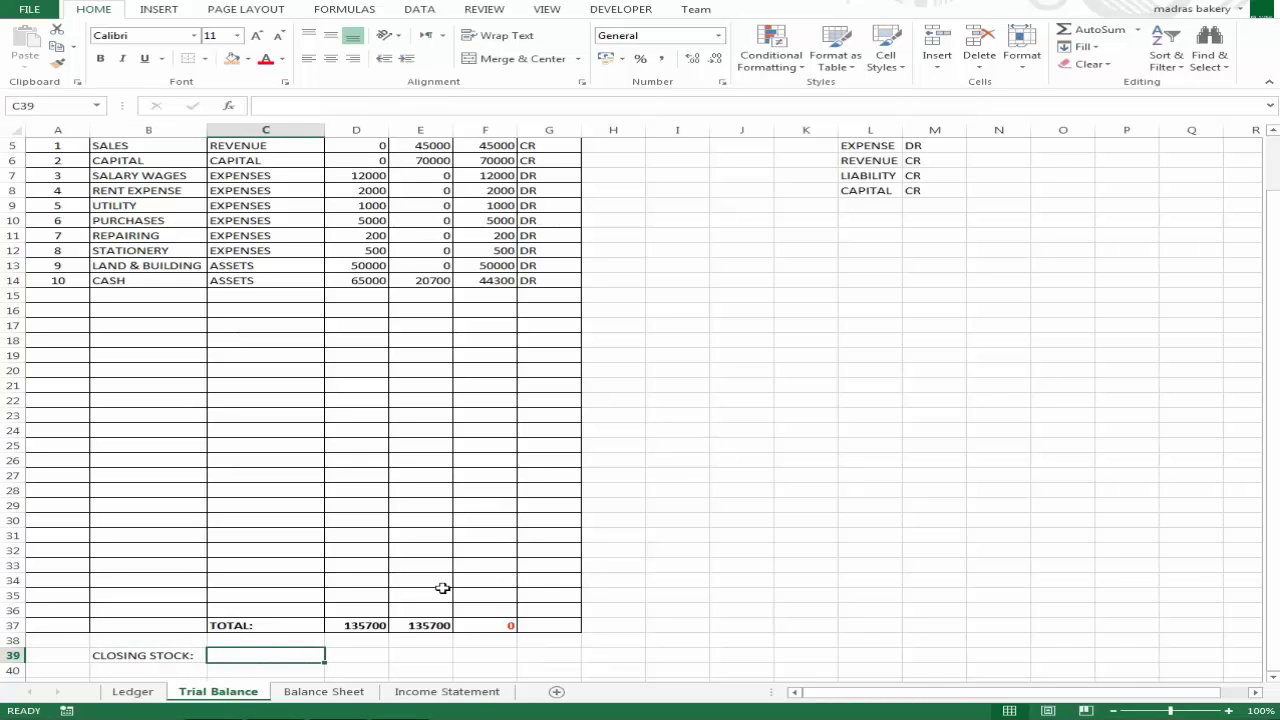
# Put thick box borders around B39 and C39, and make the CLOSING STOCK: label bold
pyautogui.scroll(-3, 480, 481)
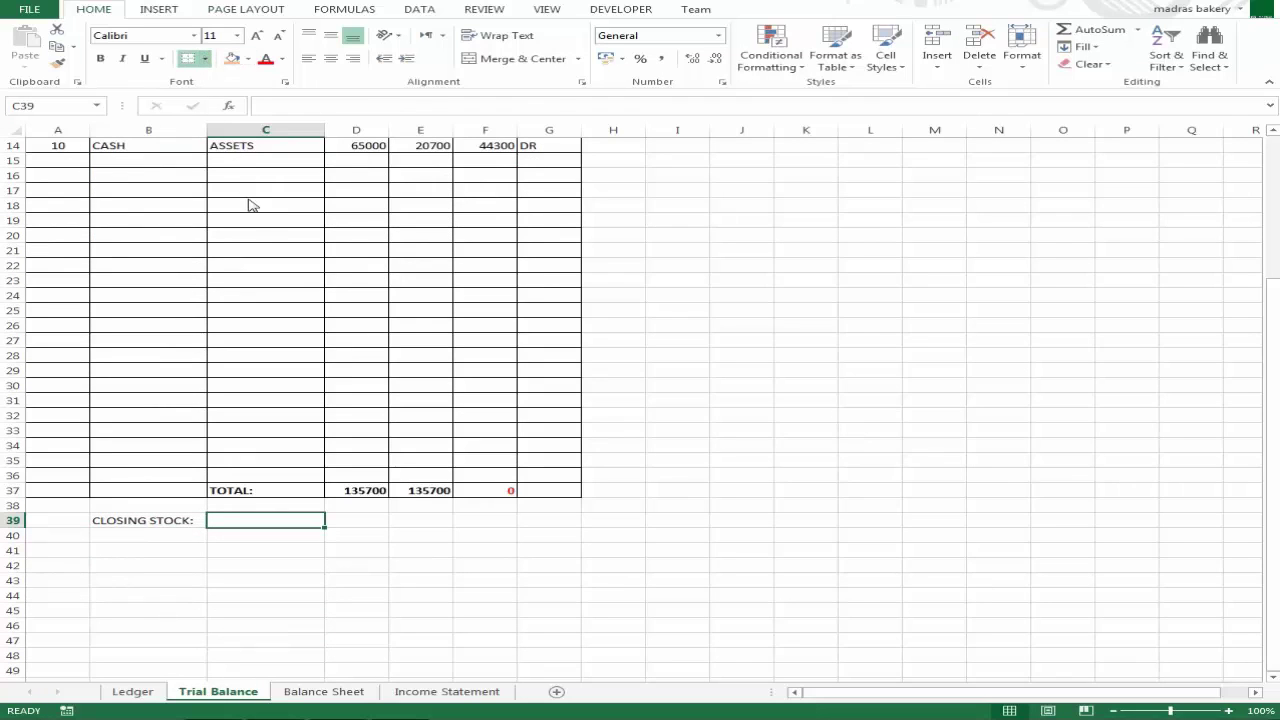
pyautogui.press('Left')
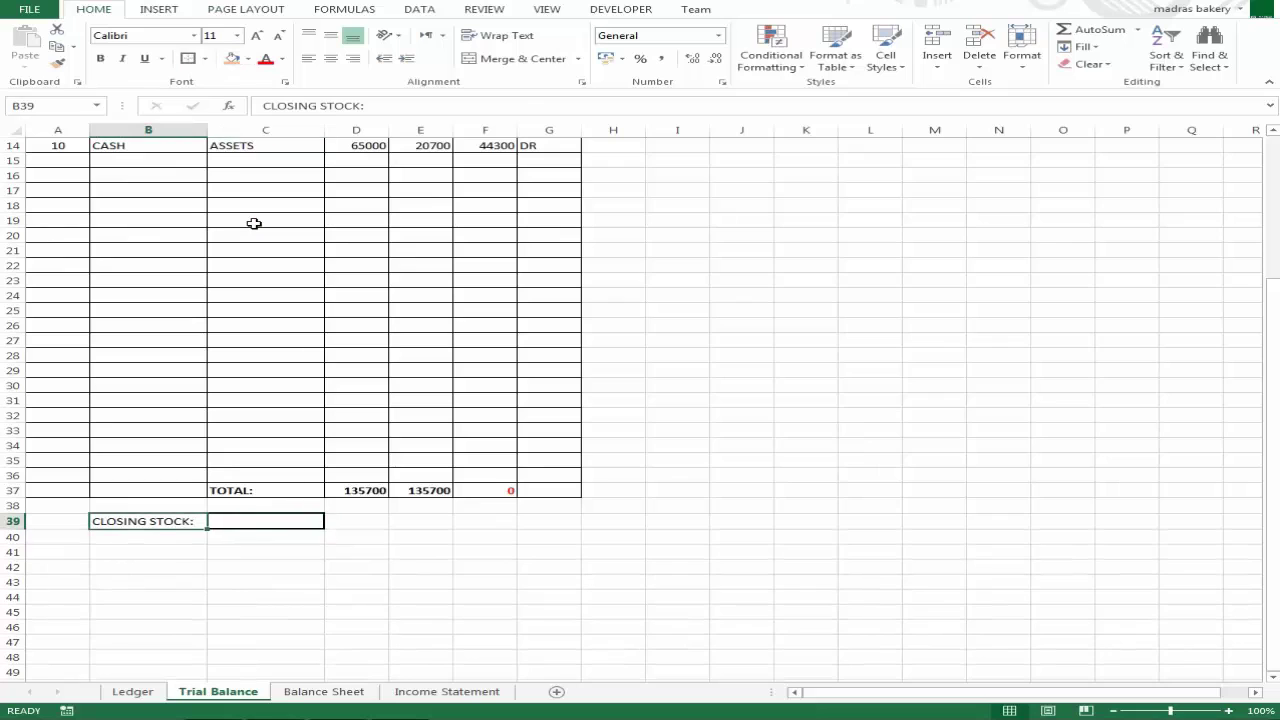
pyautogui.hotkey('shift', 'Right')
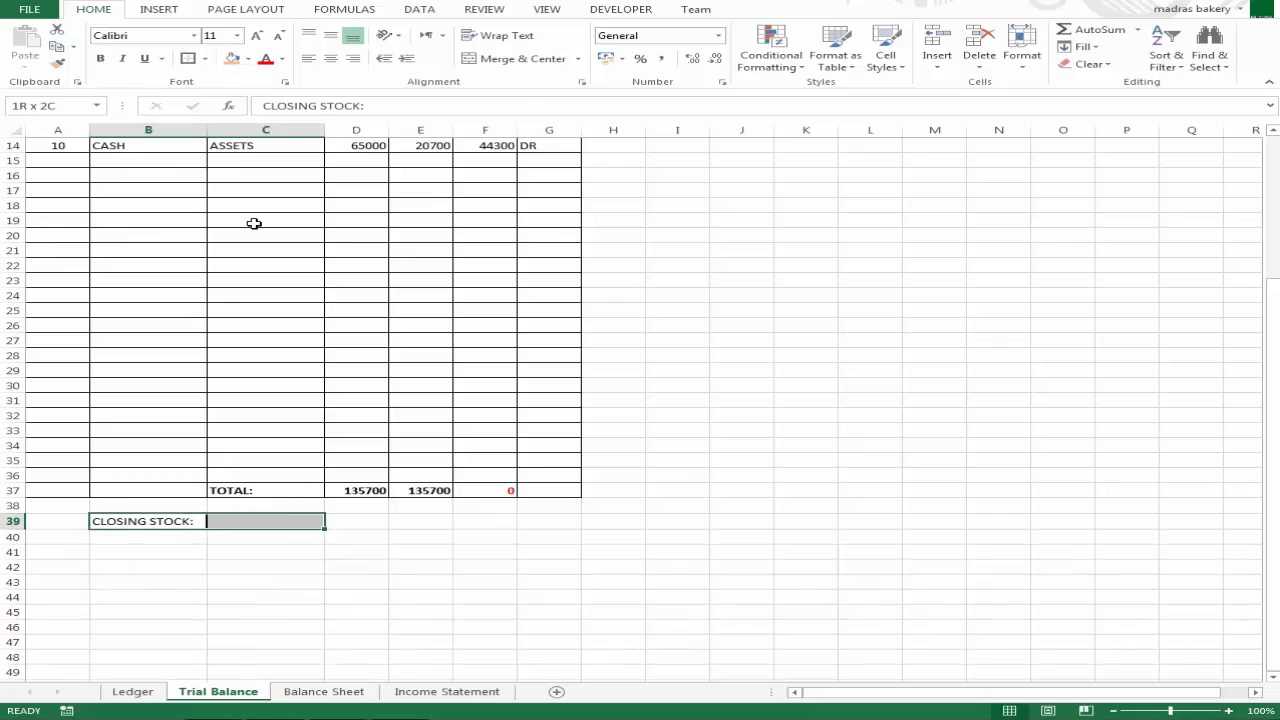
pyautogui.click(187, 60)
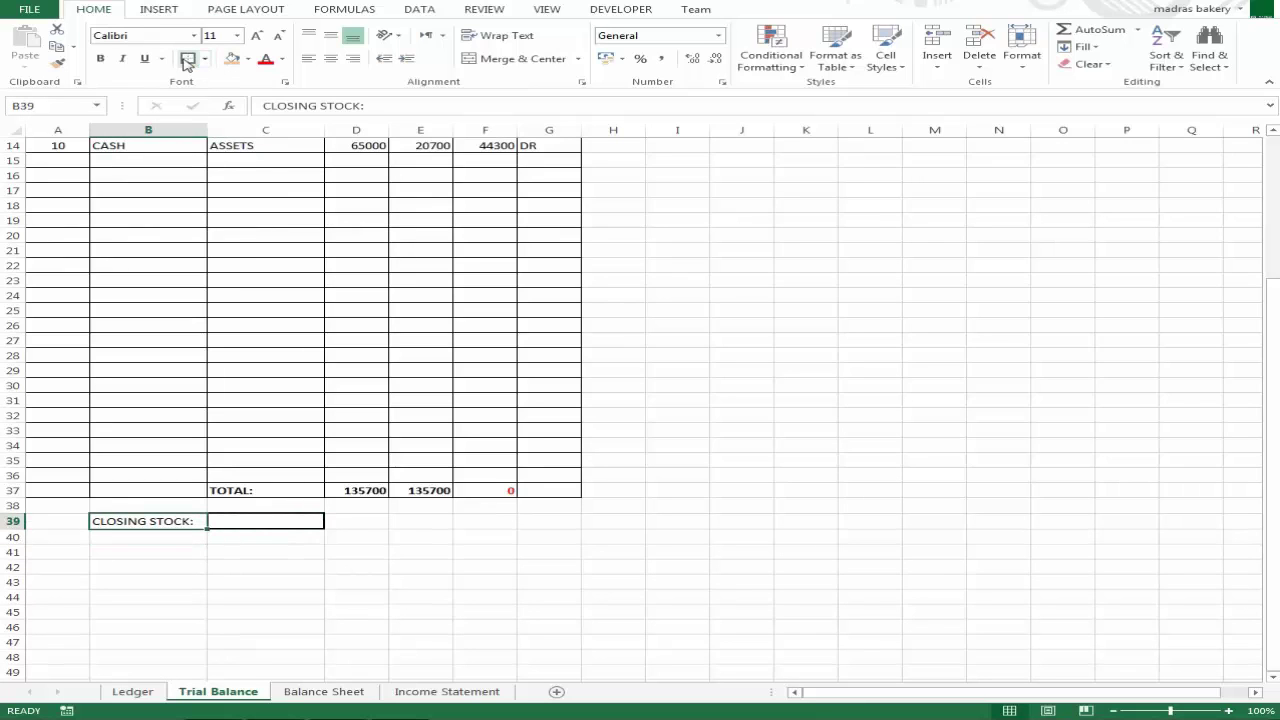
pyautogui.hotkey('ctrl', 'b')
pyautogui.click(187, 60)
# Enter 0 as the closing stock amount in C39, and replace it with 5000
pyautogui.press('Right')
pyautogui.write('0')
pyautogui.press('Return')
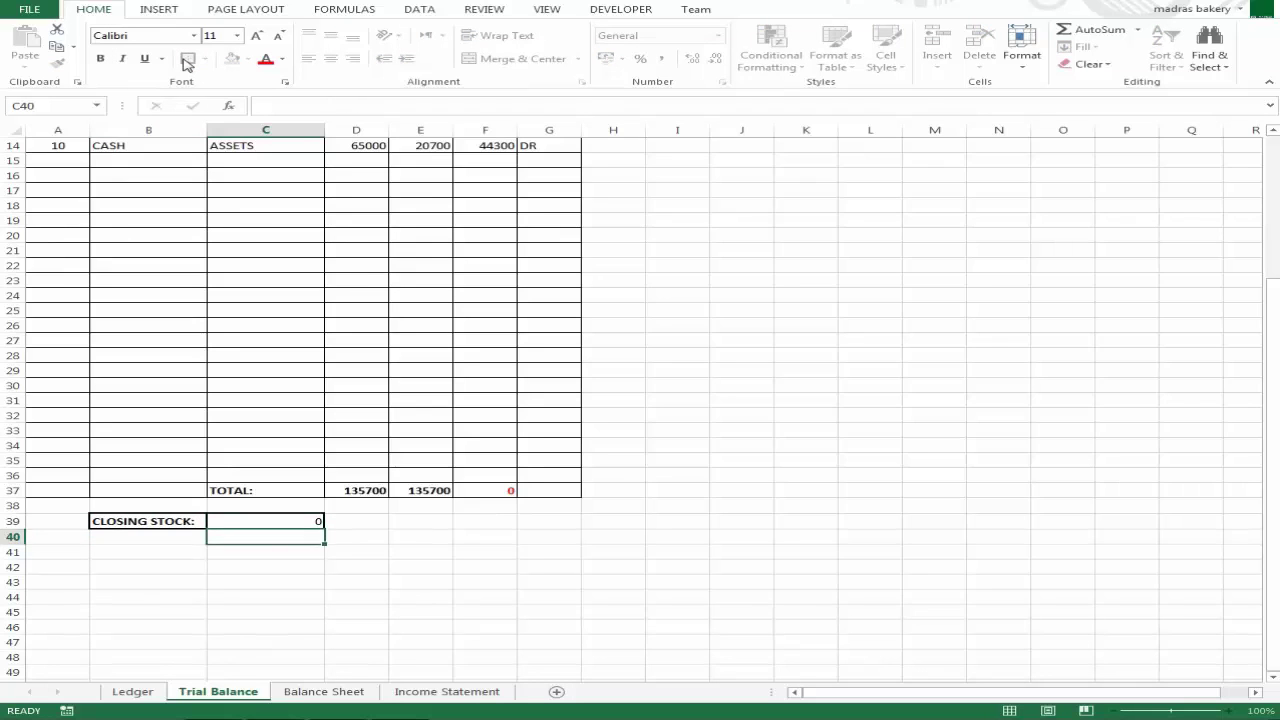
pyautogui.press('Up')
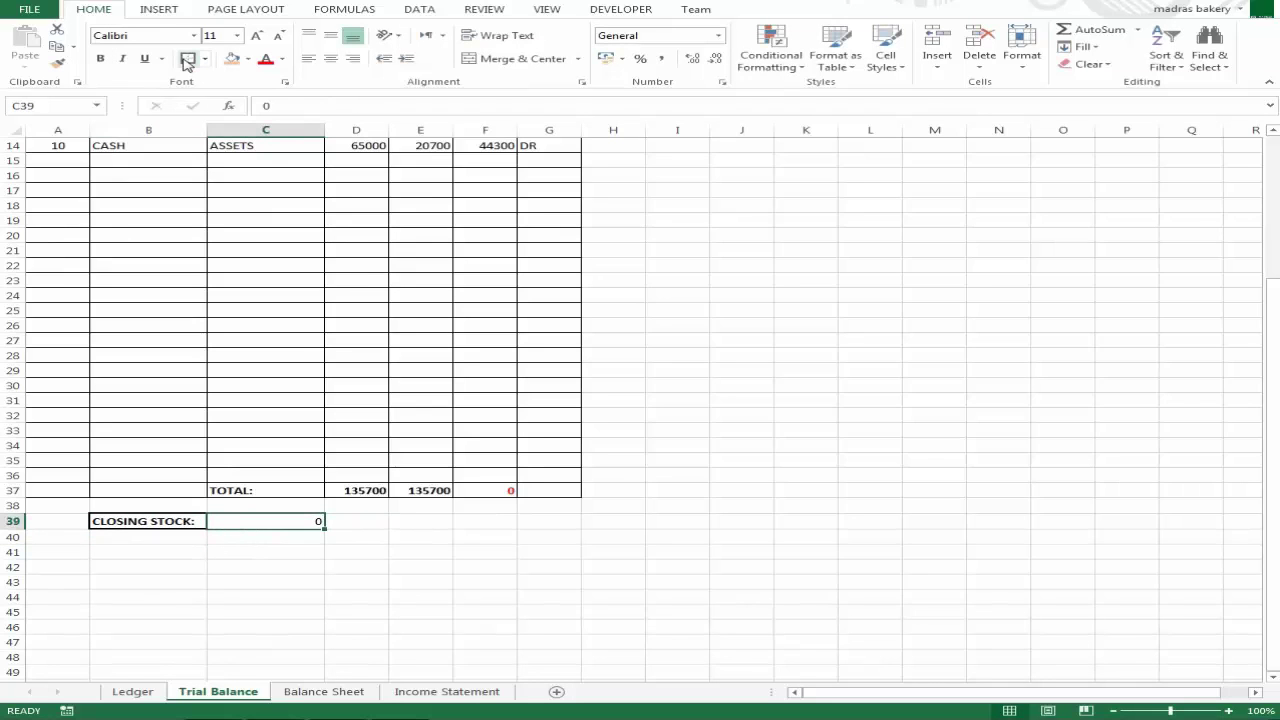
pyautogui.write('5000')
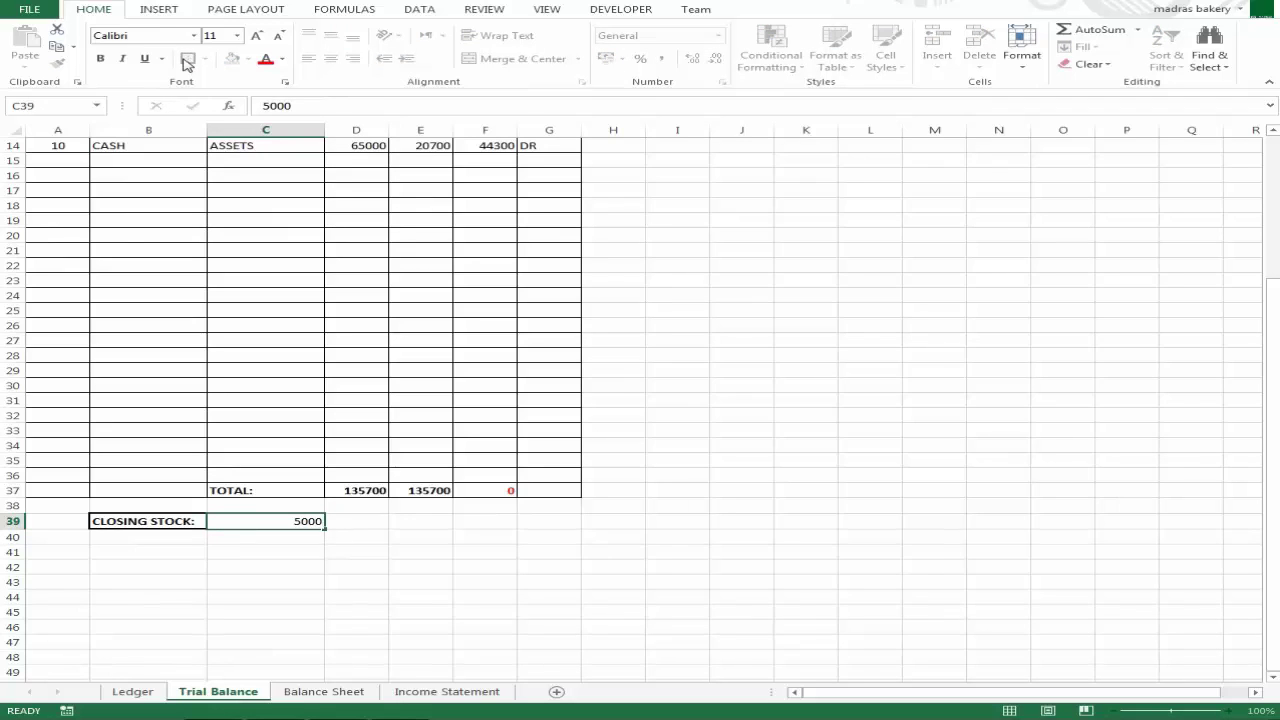
pyautogui.press('Up')
pyautogui.press('Up')
pyautogui.press('Up')
pyautogui.press('Down')
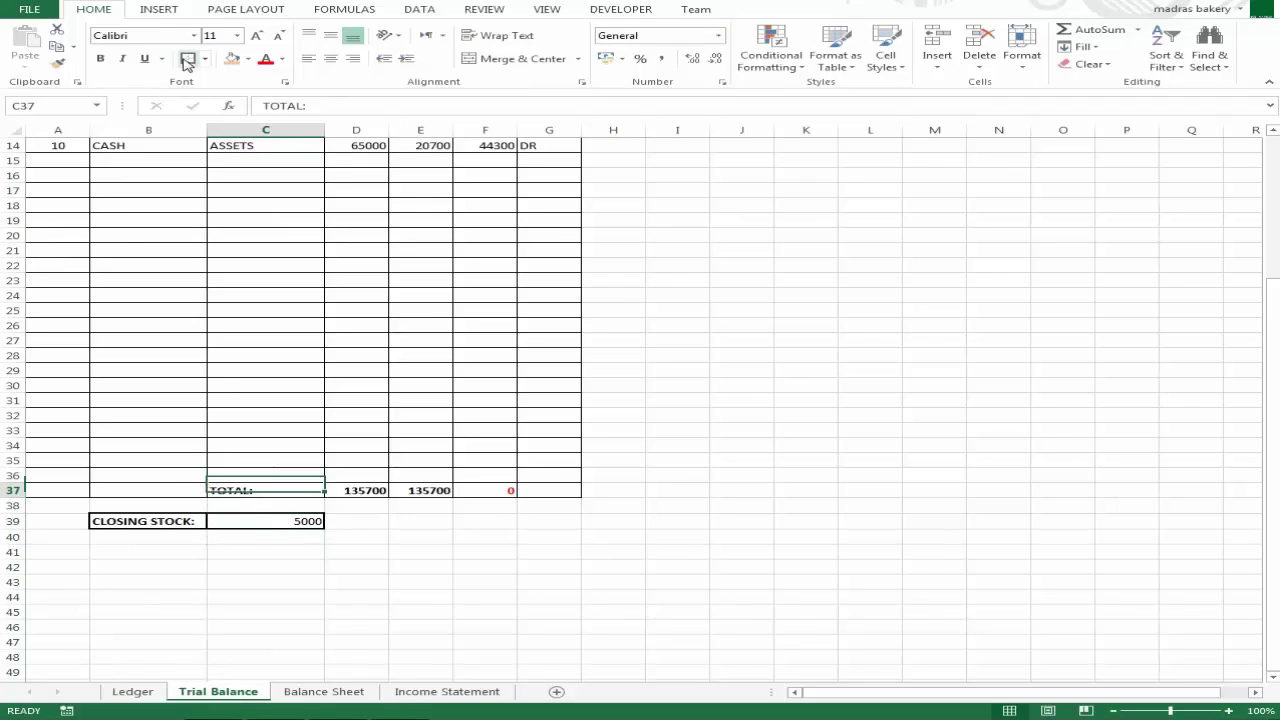
pyautogui.press('Down')
pyautogui.press('Down')
pyautogui.press('Up')
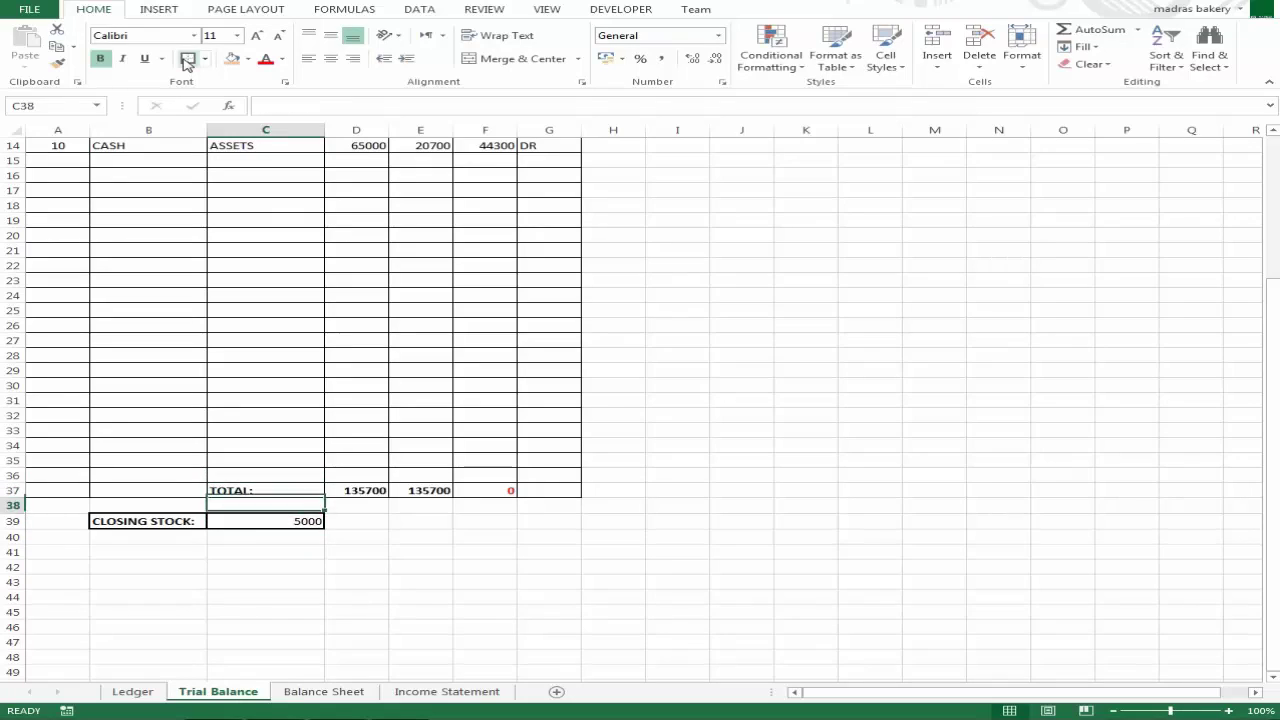
pyautogui.press('Down')
pyautogui.press('Up')
pyautogui.press('Up')
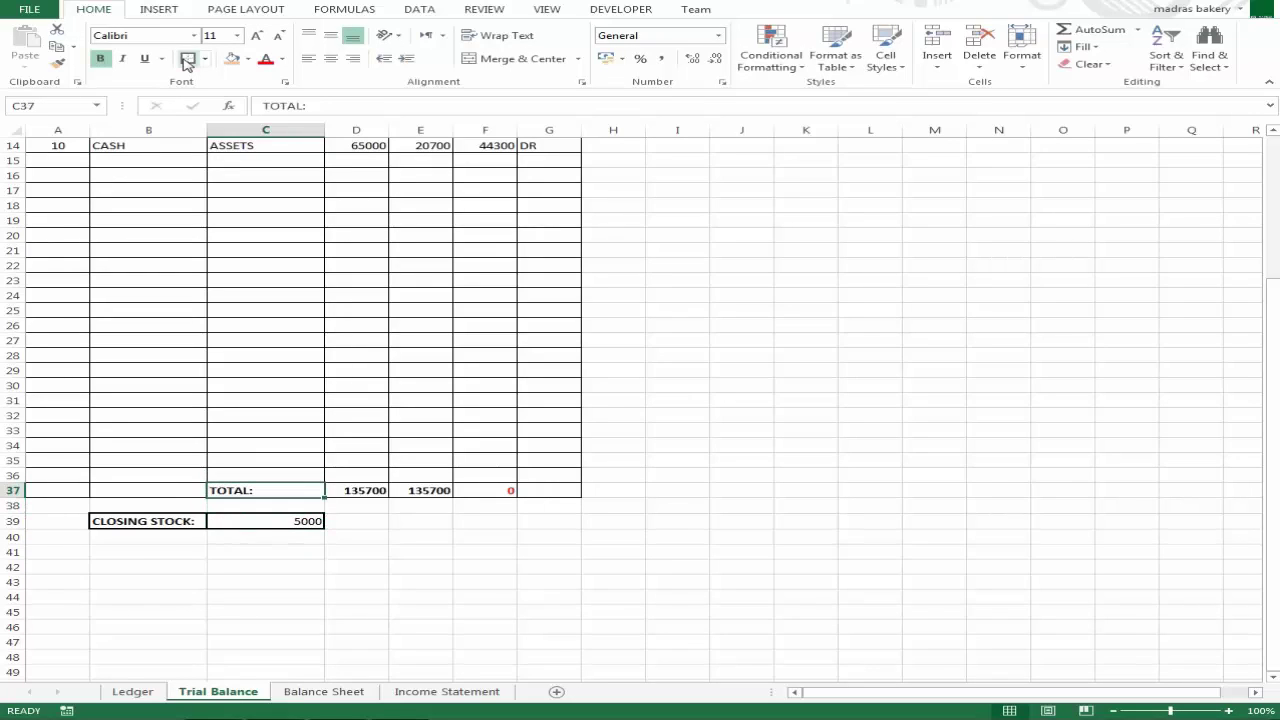
pyautogui.press('Up')
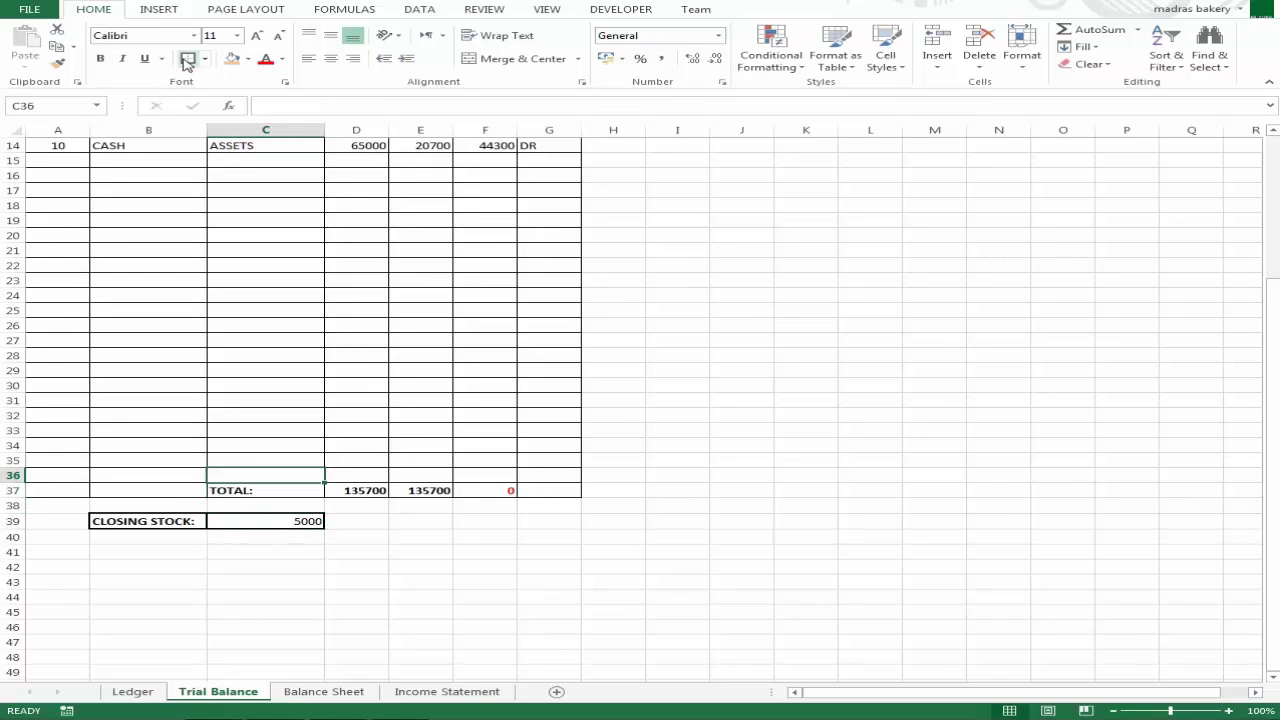
# Merge and center A37:C37 so the TOTAL: label spans the first three columns
pyautogui.press('Down')
pyautogui.press('Left')
pyautogui.press('Left')
pyautogui.hotkey('shift', 'Right')
pyautogui.hotkey('shift', 'Right')
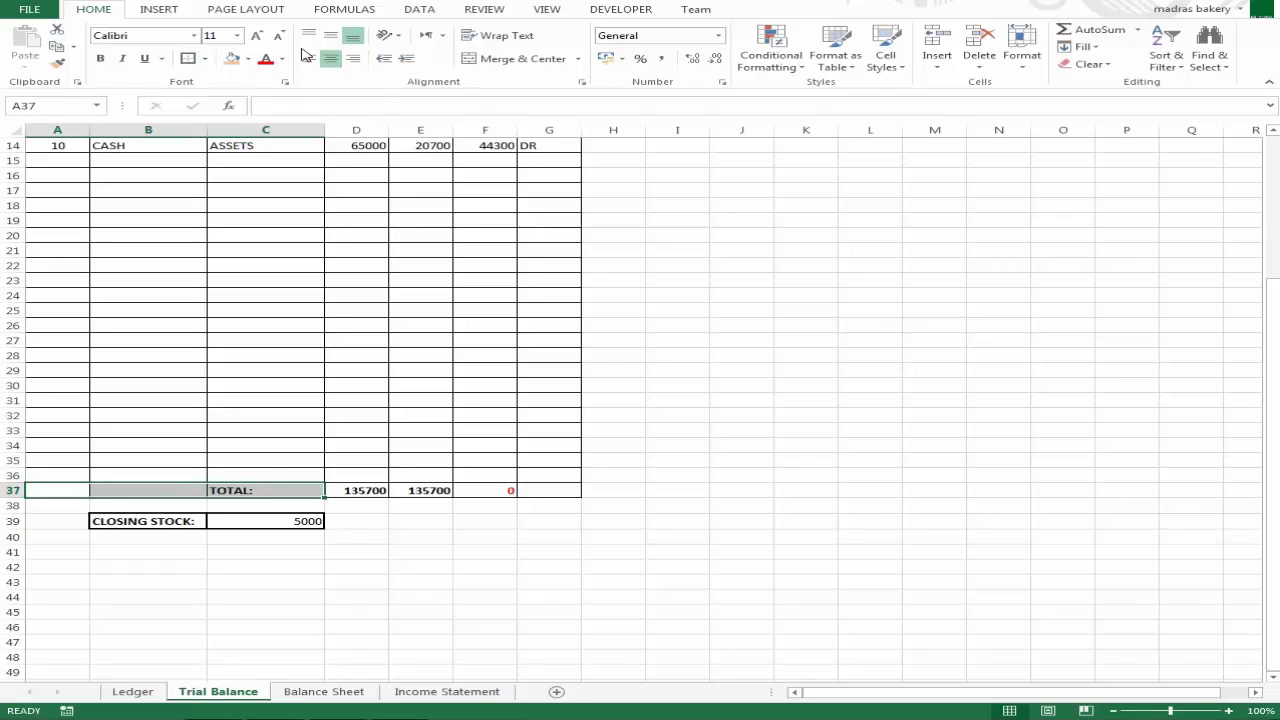
pyautogui.click(508, 62)
pyautogui.press('Down')
pyautogui.press('Down')
pyautogui.press('Down')
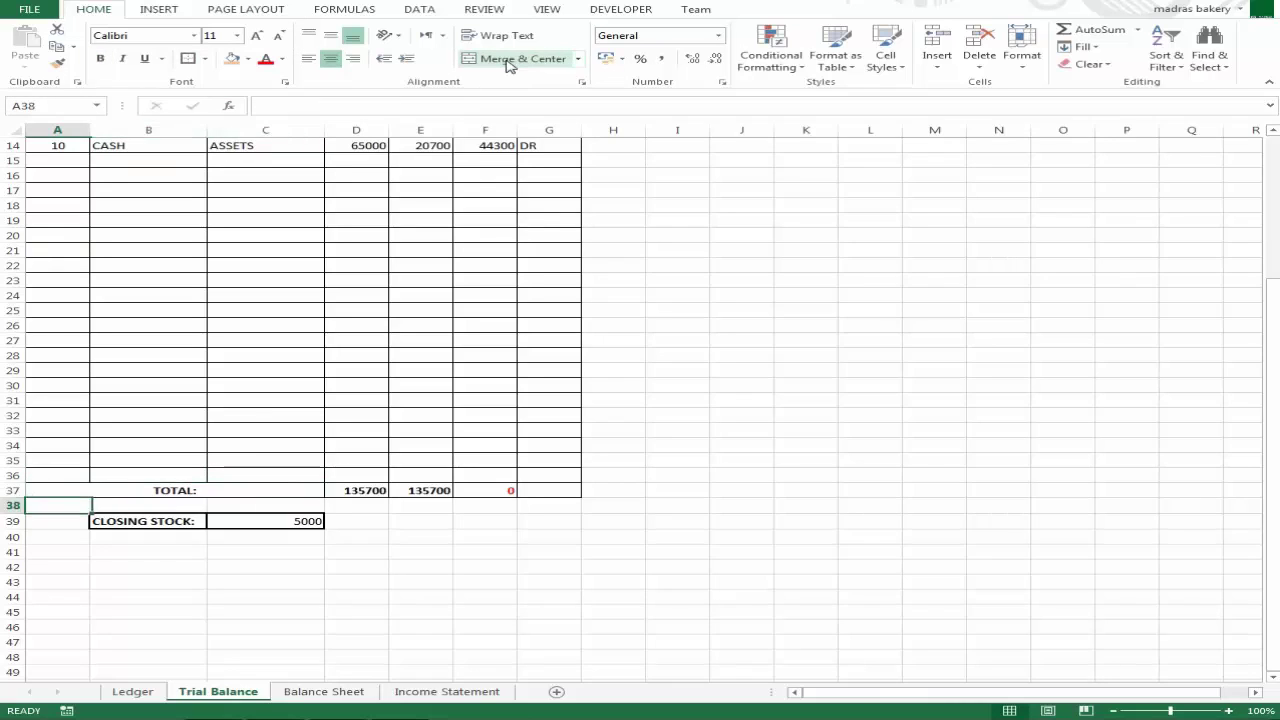
# Review the Trial Balance from the closing stock row back up to the column headings
pyautogui.press('Right')
pyautogui.press('Right')
pyautogui.press('Up')
pyautogui.press('Up')
pyautogui.press('Up')
pyautogui.press('Up')
pyautogui.press('Up')
pyautogui.press('Up')
pyautogui.press('Up')
pyautogui.press('Up')
pyautogui.press('Up')
pyautogui.press('Up')
pyautogui.press('Up')
pyautogui.press('Up')
pyautogui.press('Up')
pyautogui.press('Up')
pyautogui.press('Up')
pyautogui.press('Up')
pyautogui.press('Up')
pyautogui.press('Up')
pyautogui.press('Up')
pyautogui.press('Up')
pyautogui.press('Up')
pyautogui.press('Up')
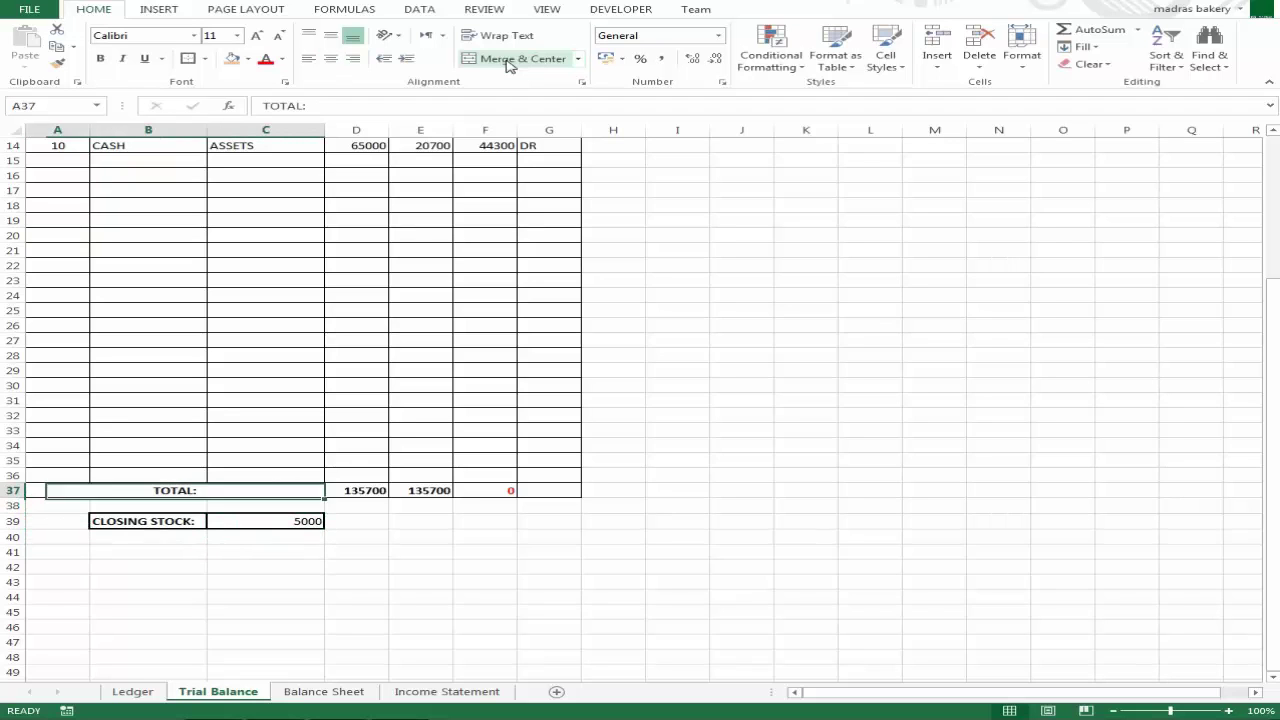
pyautogui.press('Up')
pyautogui.press('Up')
pyautogui.press('Up')
pyautogui.press('Up')
pyautogui.press('Up')
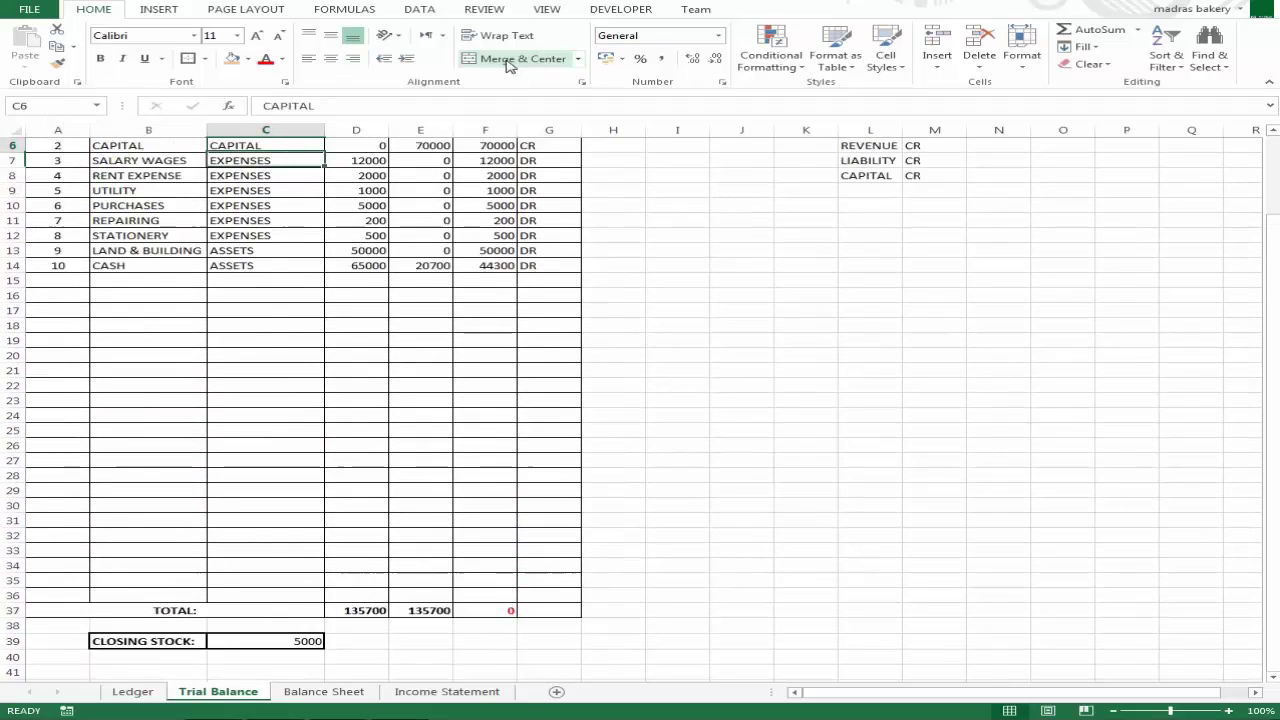
pyautogui.press('Down')
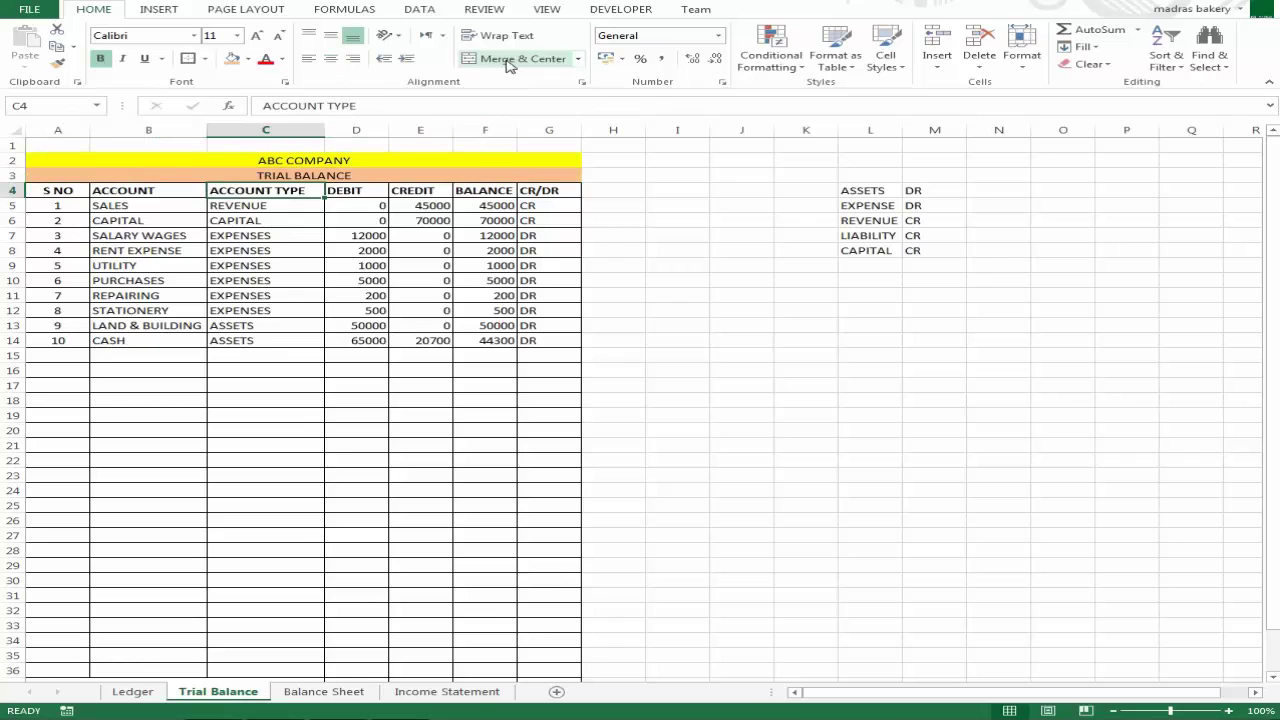
# Look at the Ledger entries and the Trial Balance totals, and select the difference formula in F37
pyautogui.hotkey('ctrl', 'pageup')
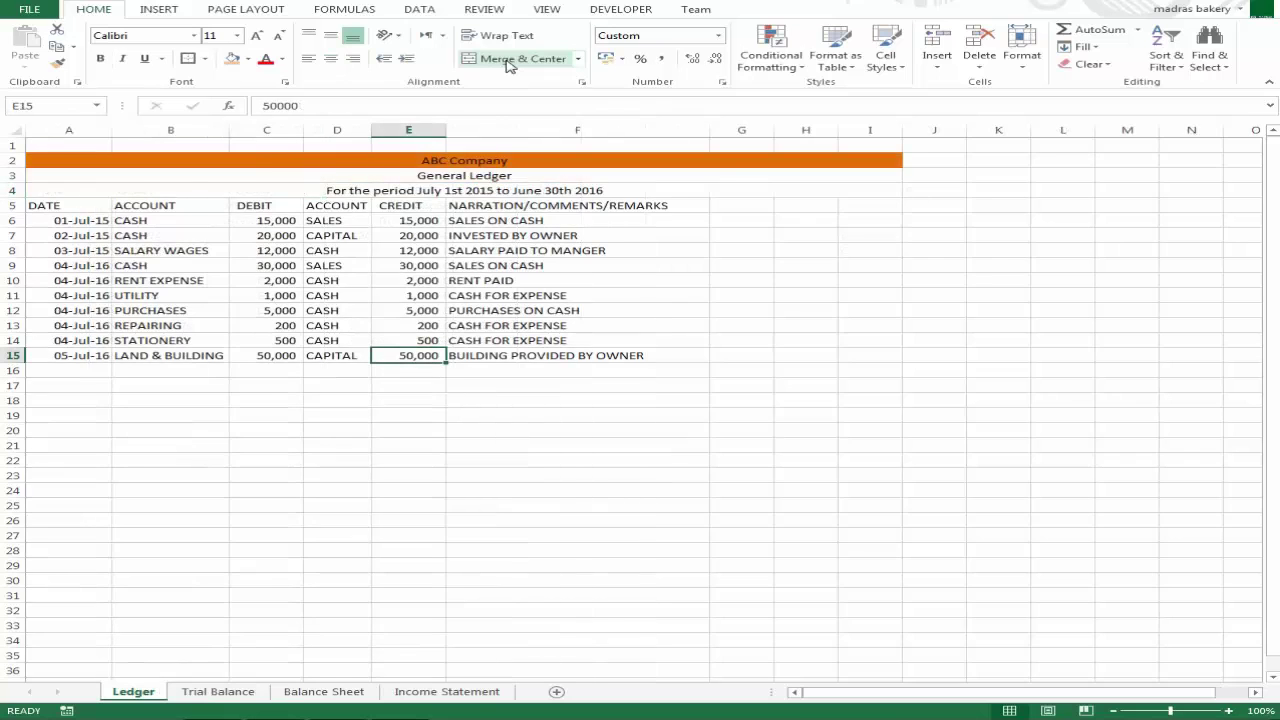
pyautogui.click(215, 692)
pyautogui.scroll(-3, 398, 306)
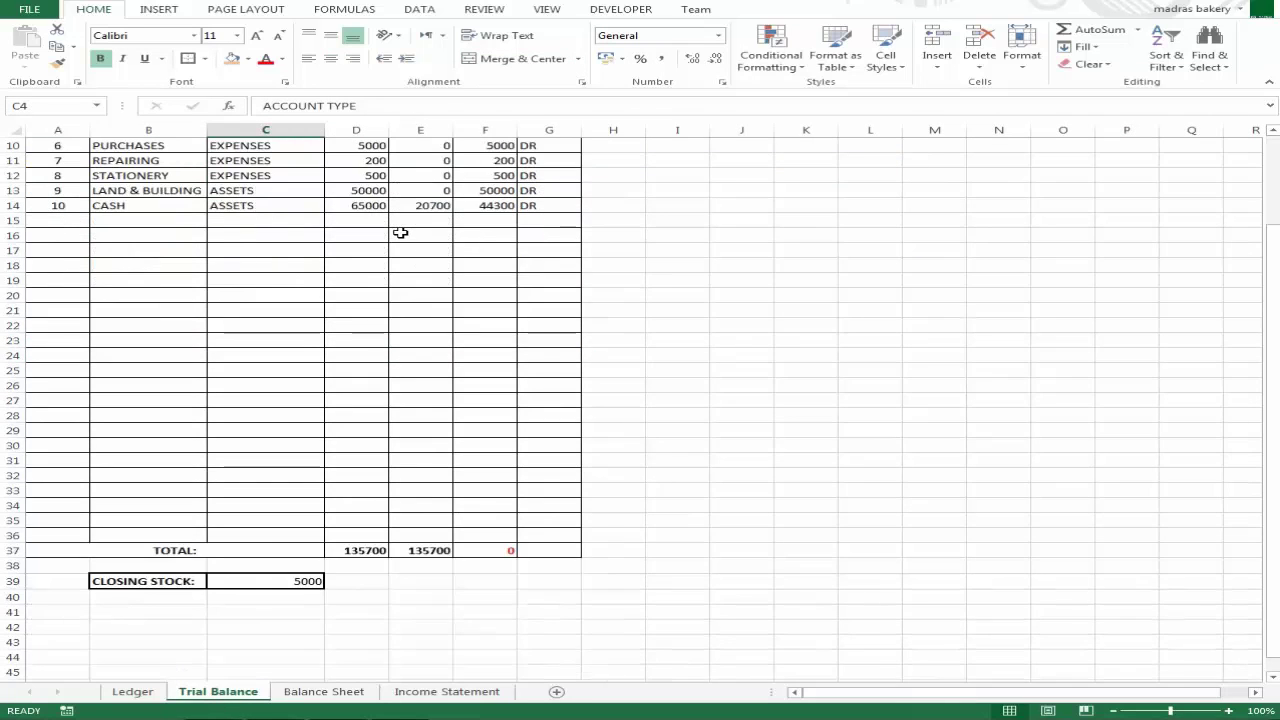
pyautogui.scroll(3, 443, 260)
pyautogui.scroll(-2, 518, 539)
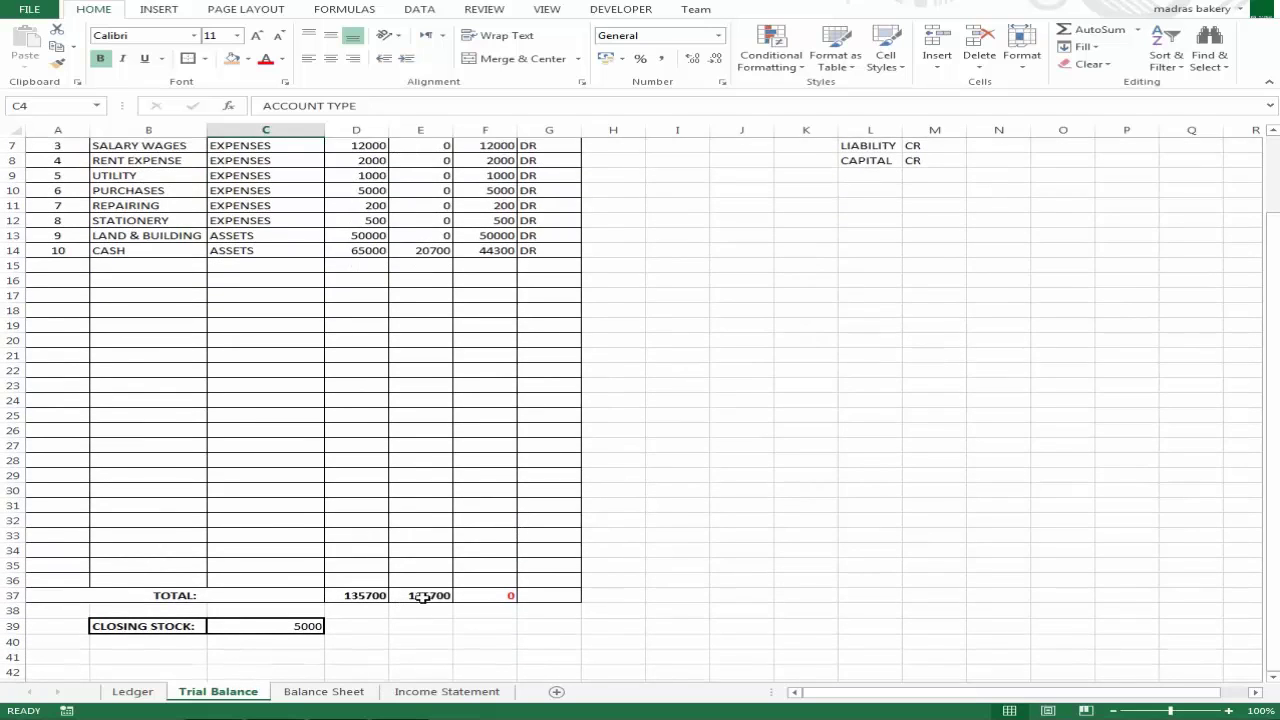
pyautogui.click(499, 597)
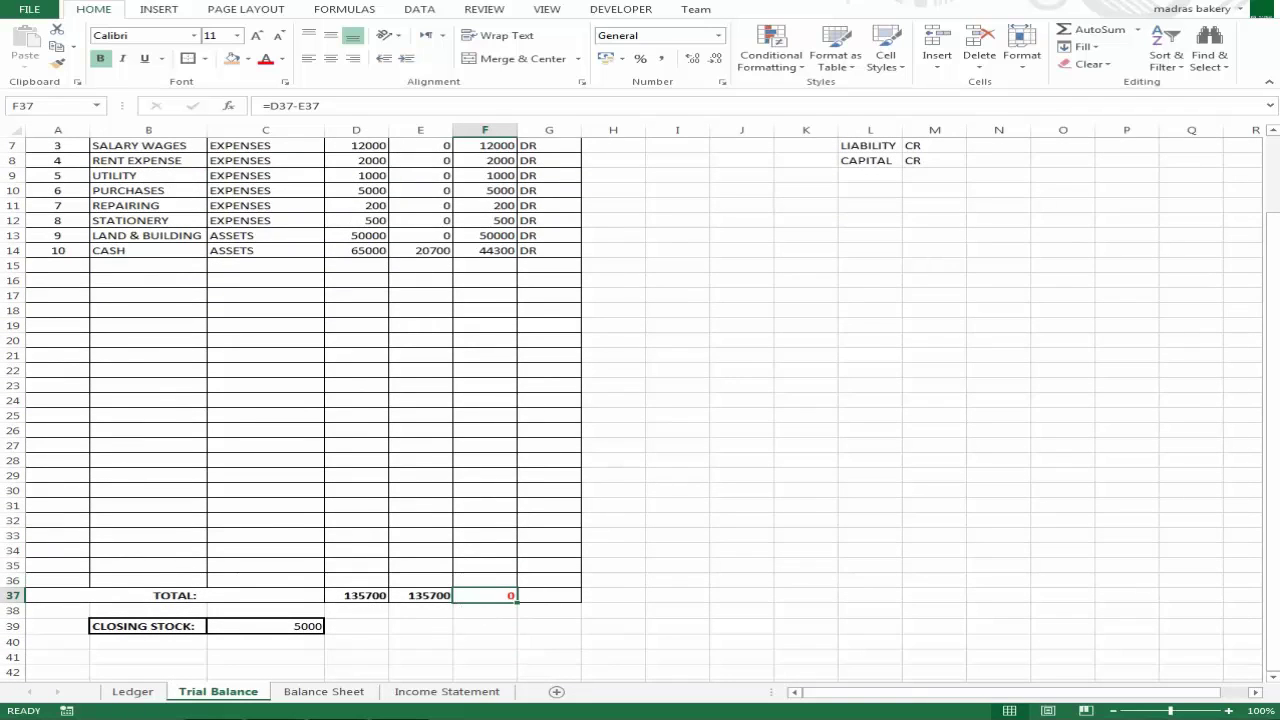
# Look over the Balance Sheet's current assets and liabilities and compare them with the accounts in the Trial Balance
pyautogui.click(333, 692)
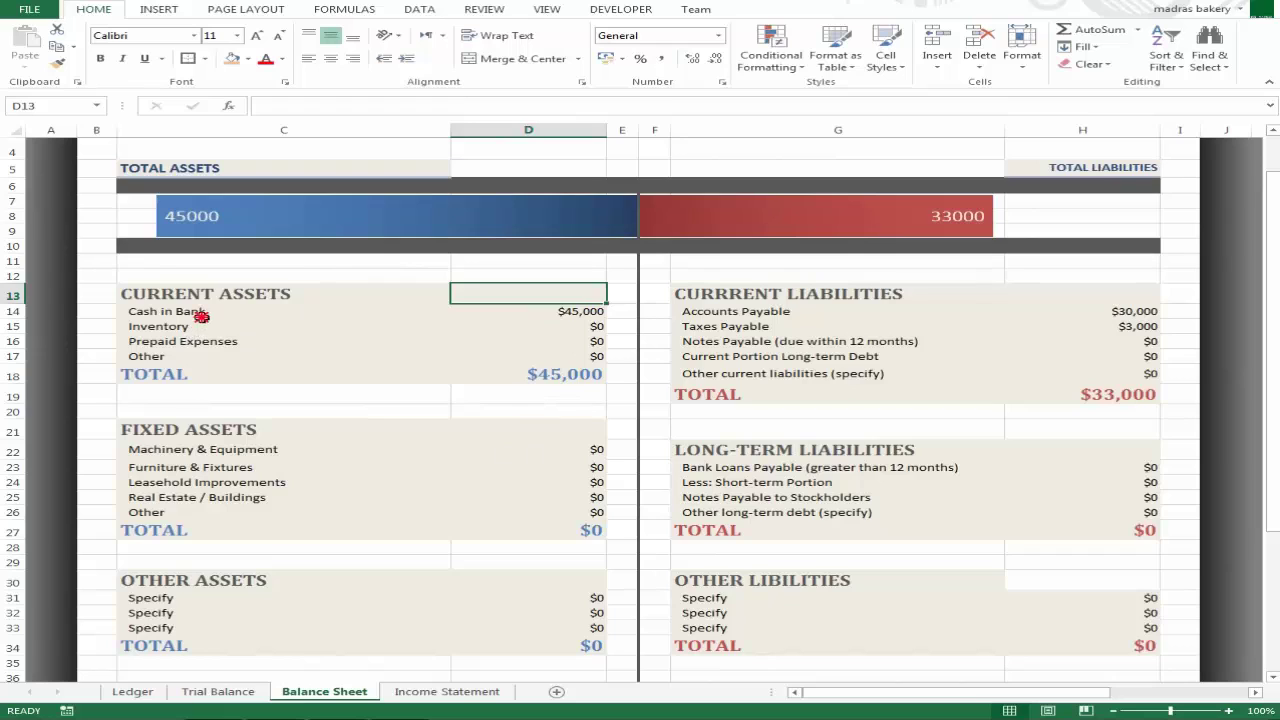
pyautogui.click(201, 315)
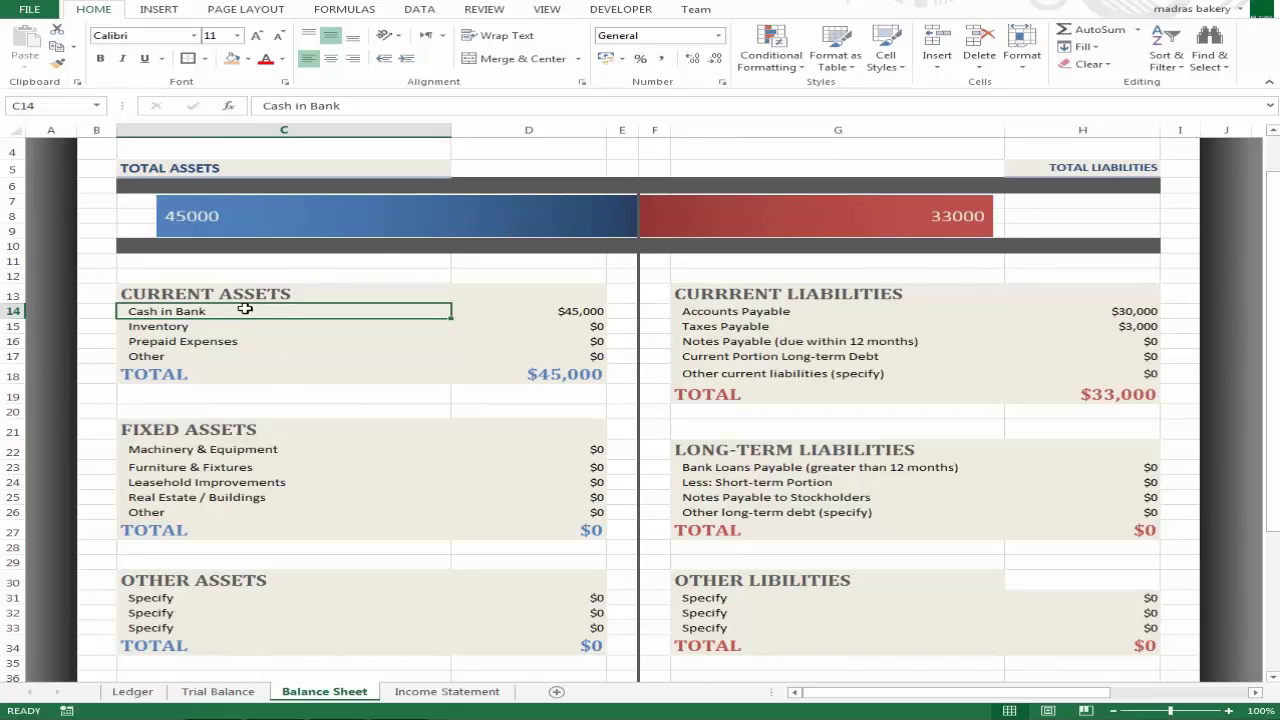
pyautogui.click(762, 314)
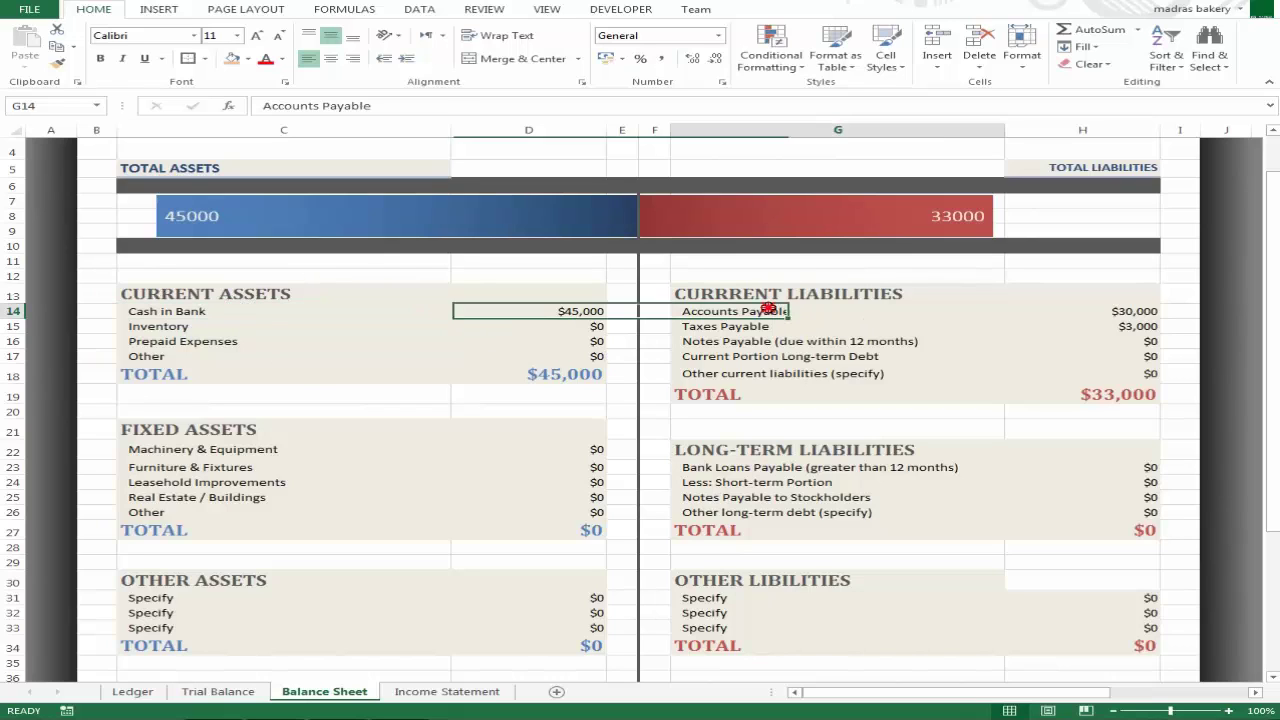
pyautogui.click(197, 313)
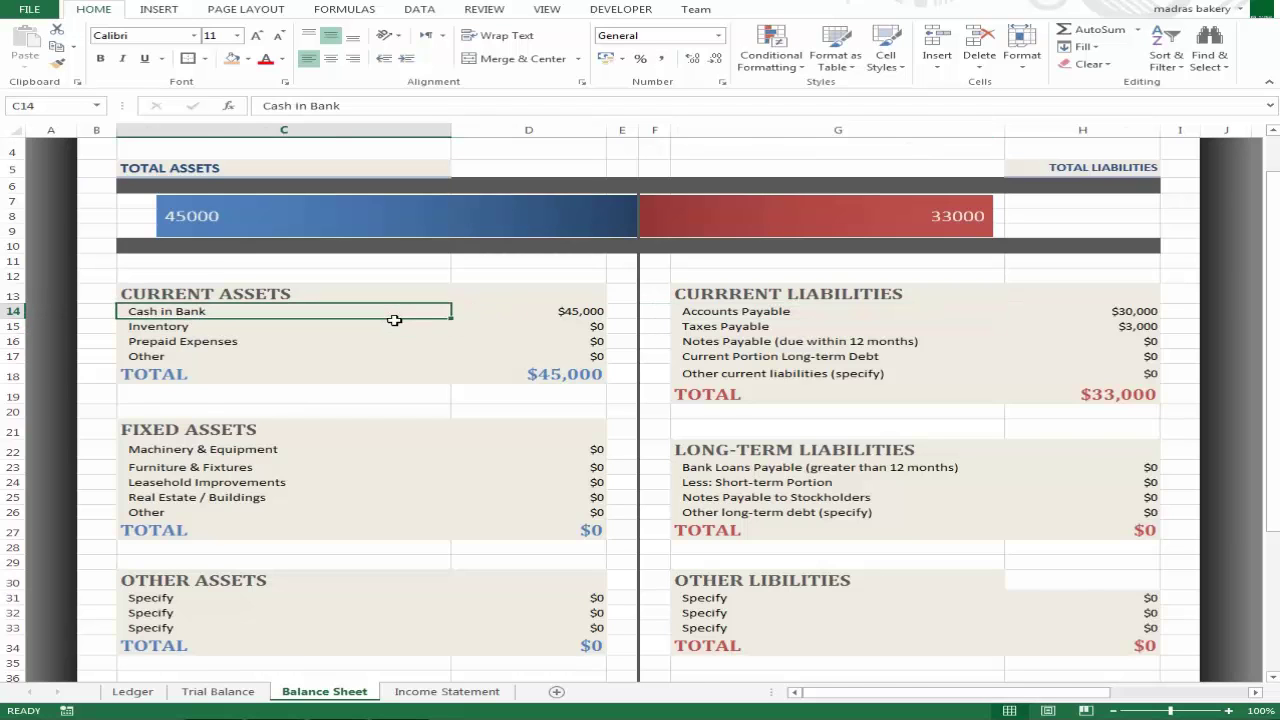
pyautogui.hotkey('ctrl', 'pageup')
pyautogui.scroll(2, 430, 414)
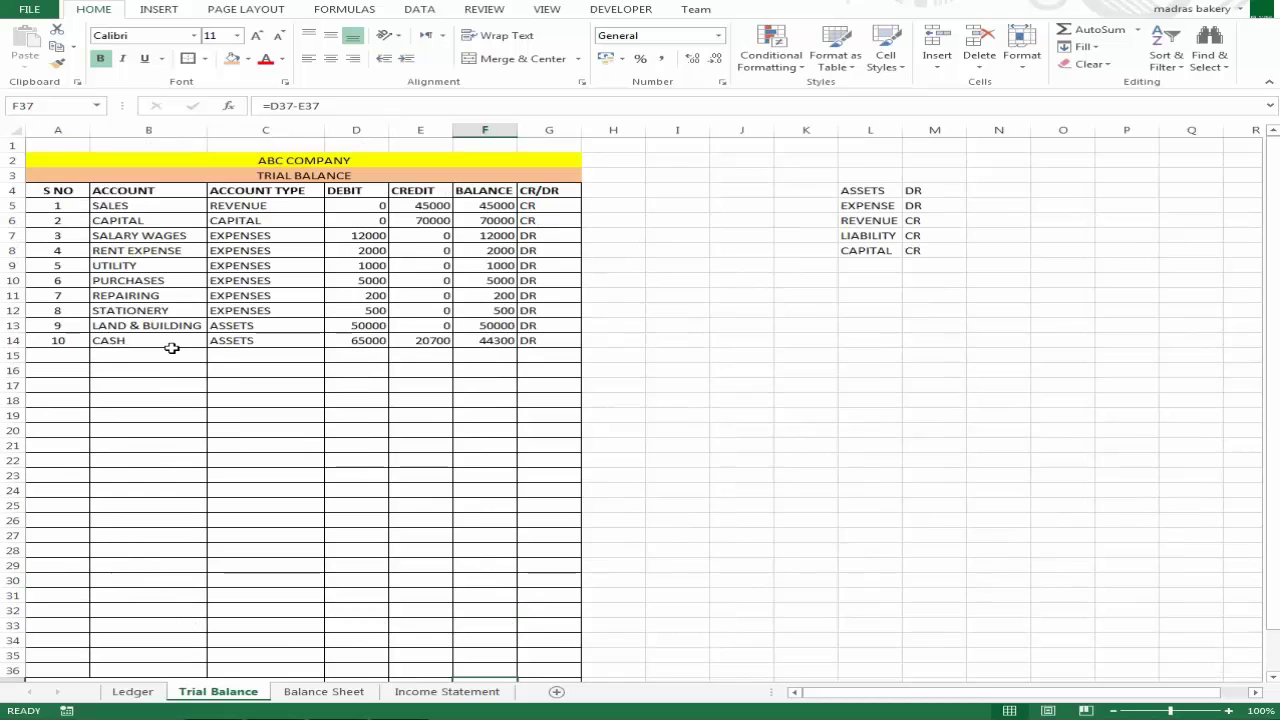
pyautogui.hotkey('ctrl', 'pagedown')
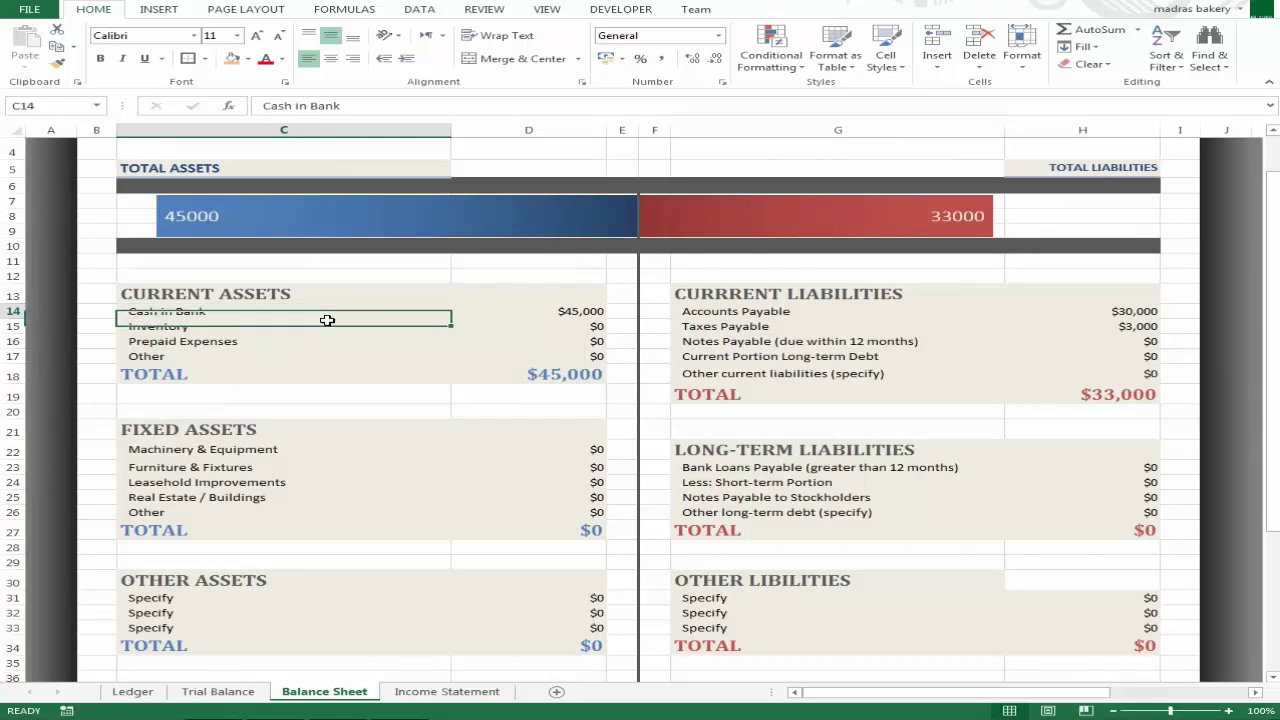
pyautogui.hotkey('ctrl', 'pageup')
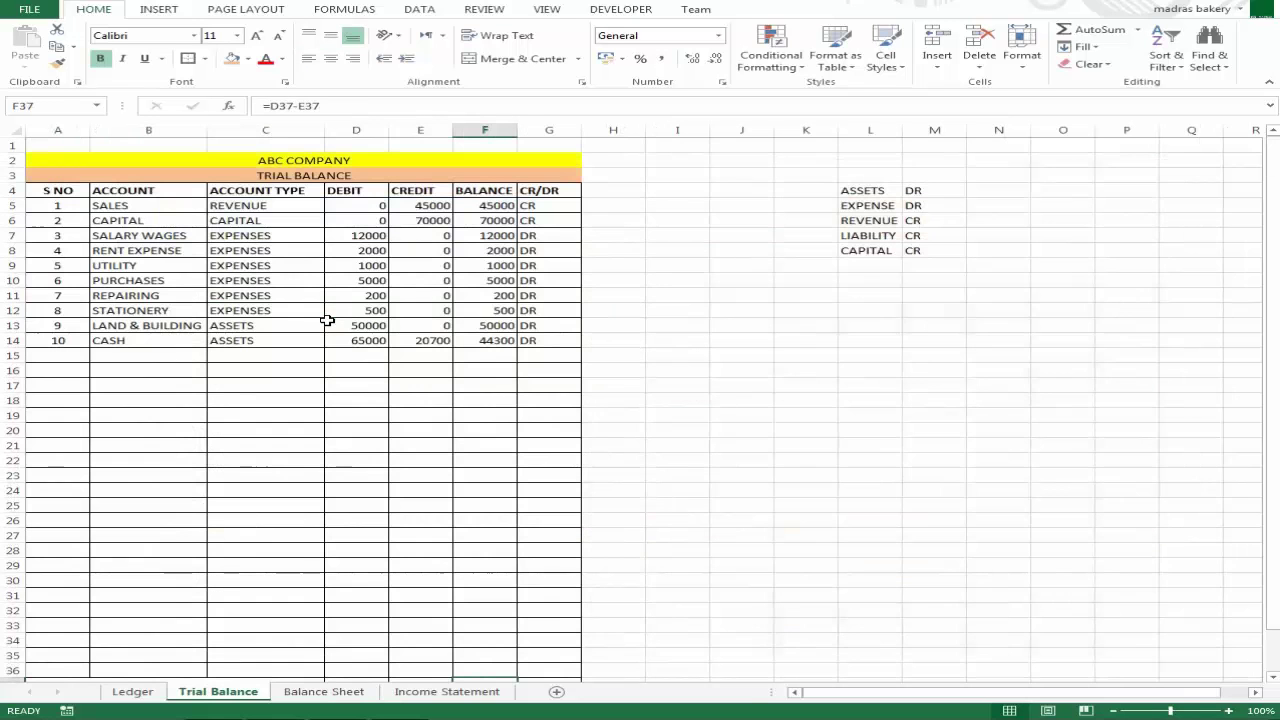
# Copy the CASH account name from Trial Balance B14 over the Cash in Bank label in Balance Sheet C14
pyautogui.doubleClick(150, 341)
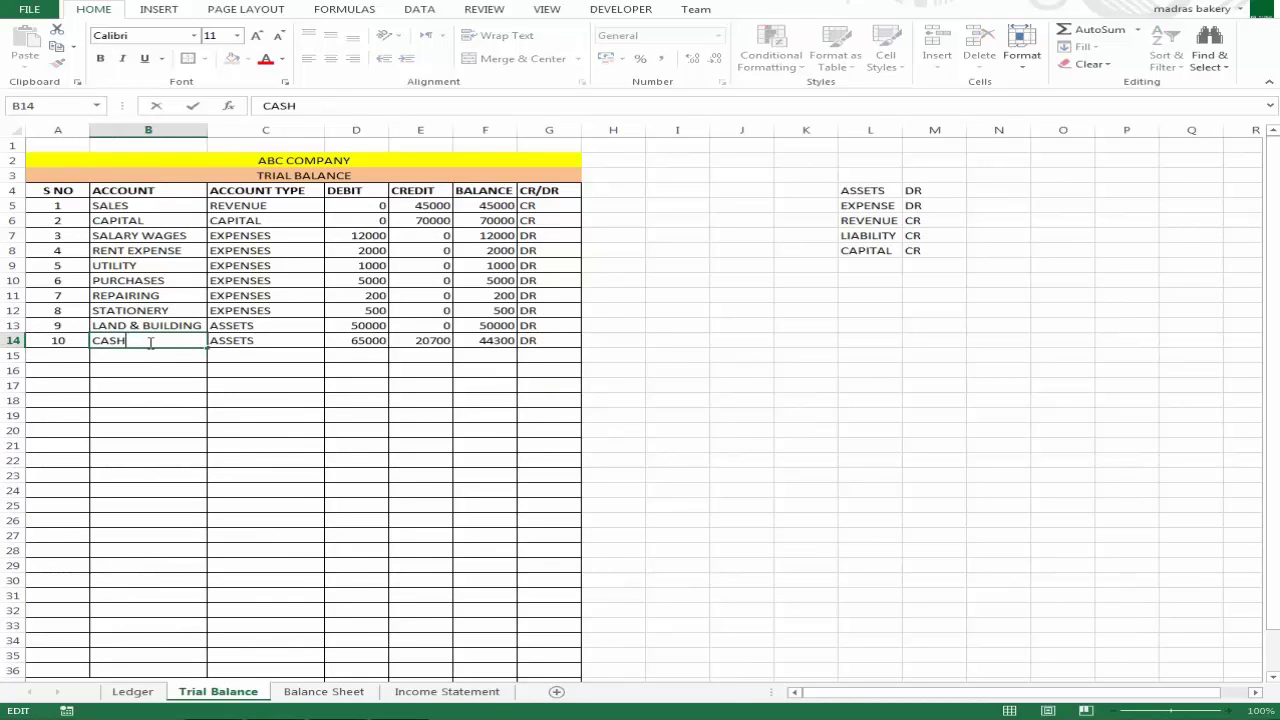
pyautogui.doubleClick(150, 342)
pyautogui.press('Escape')
pyautogui.hotkey('ctrl', 'c')
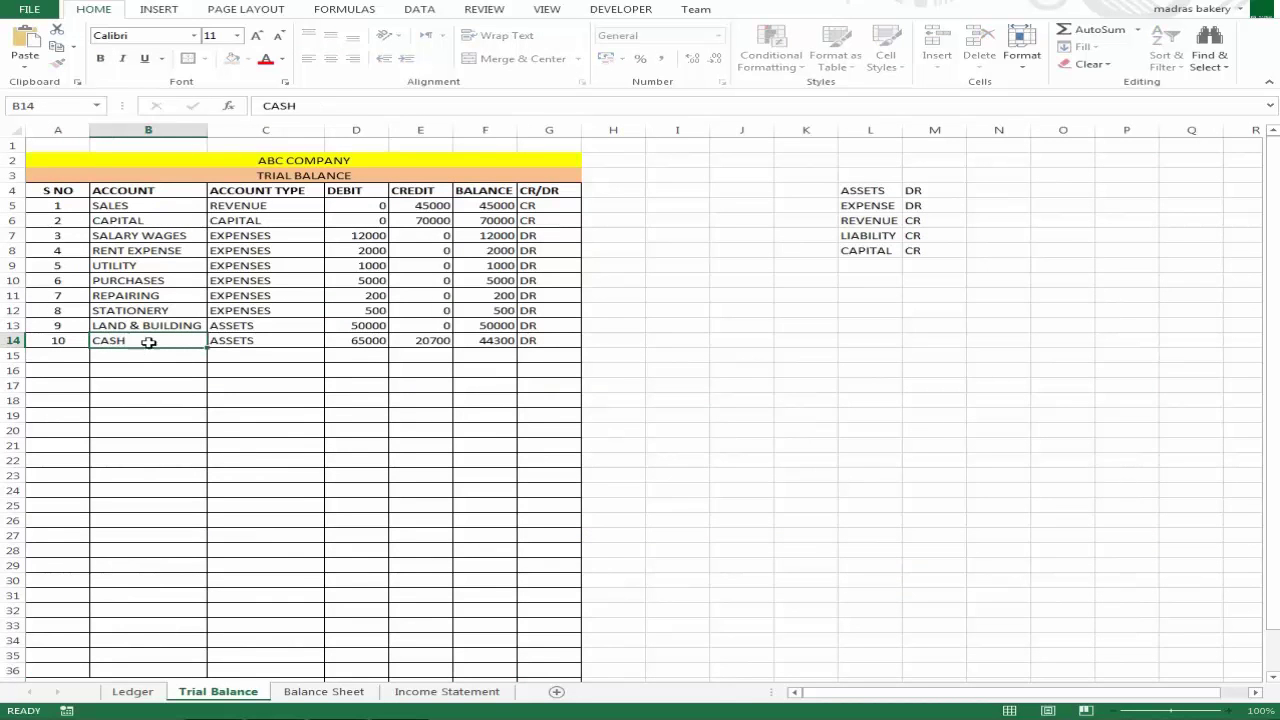
pyautogui.hotkey('ctrl', 'pagedown')
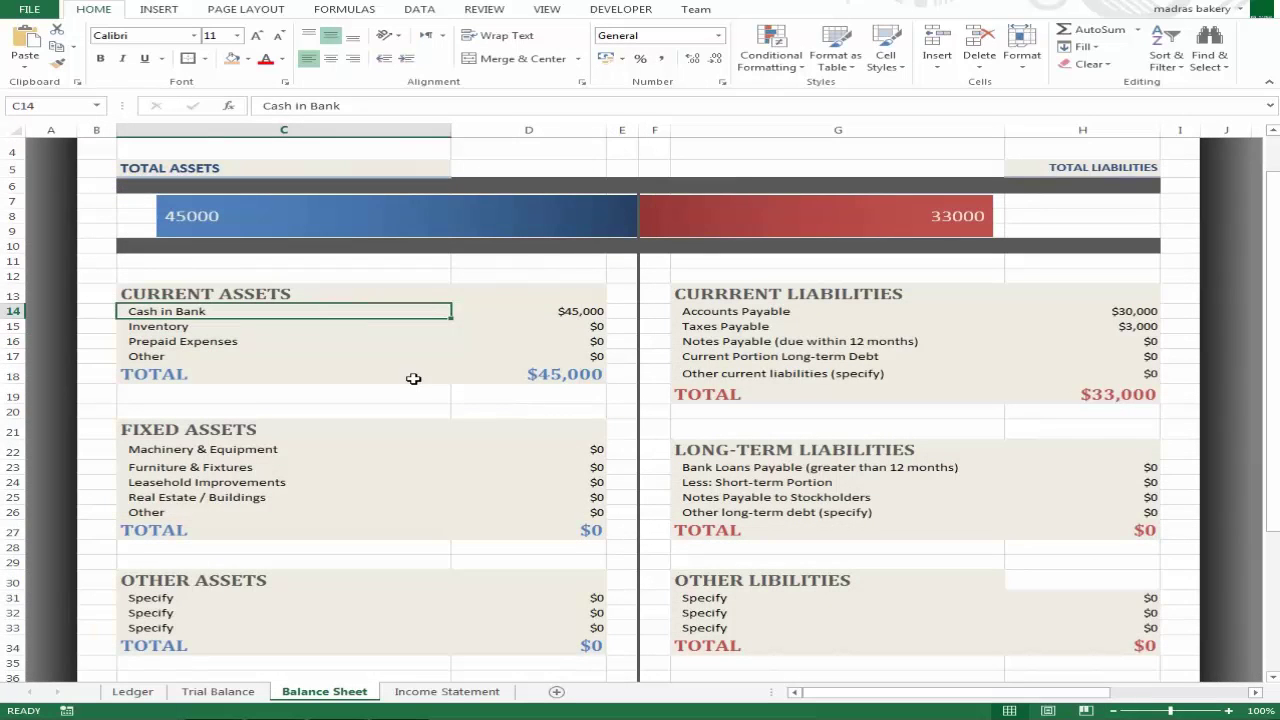
pyautogui.press('Down')
pyautogui.press('Up')
pyautogui.hotkey('ctrl', 'v')
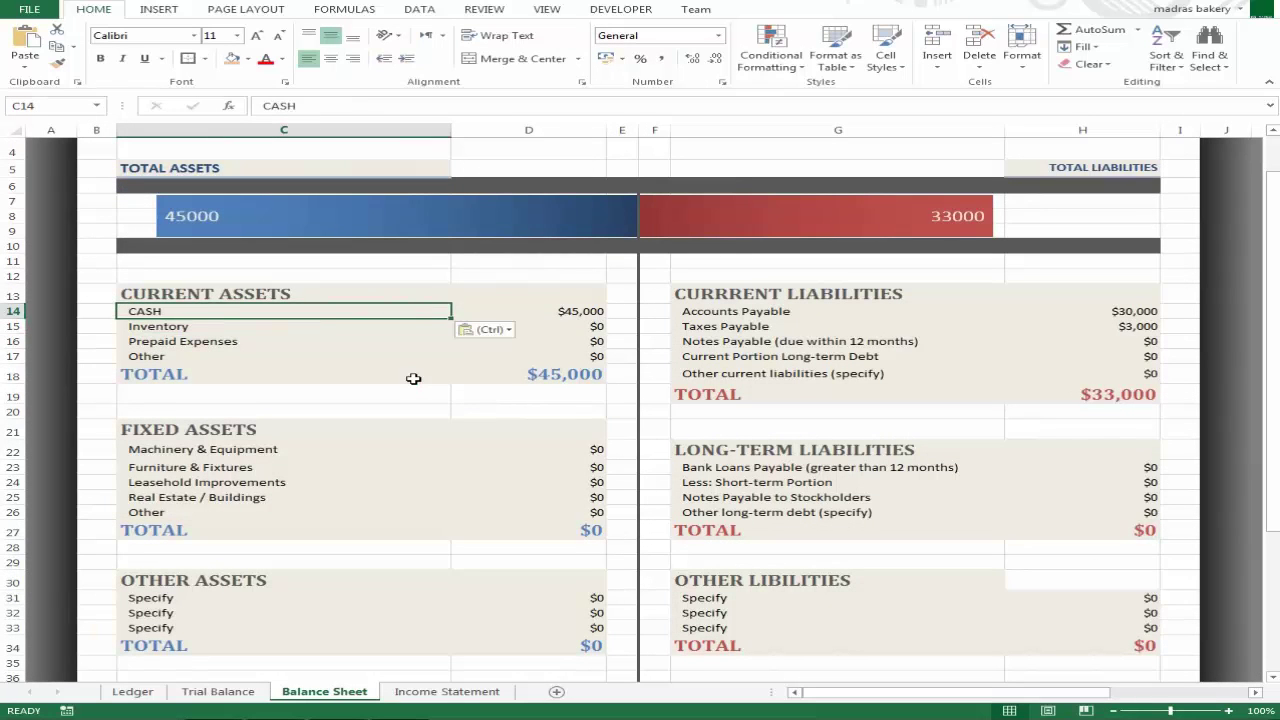
pyautogui.press('Right')
pyautogui.press('Left')
pyautogui.press('Left')
pyautogui.press('Right')
# Review the account types and account names in the Trial Balance, from the column headings down to LAND & BUILDING
pyautogui.hotkey('ctrl', 'pageup')
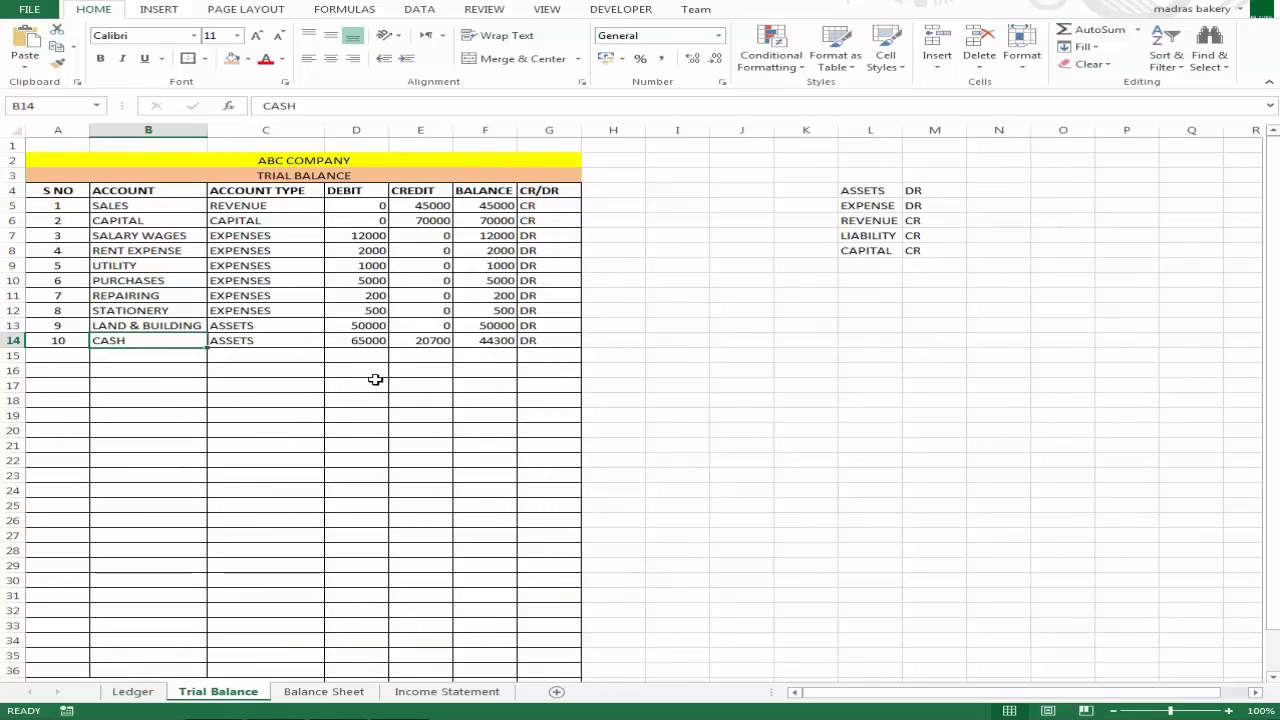
pyautogui.press('Right')
pyautogui.press('Up')
pyautogui.press('Up')
pyautogui.press('Up')
pyautogui.press('Up')
pyautogui.press('Up')
pyautogui.press('Up')
pyautogui.press('Up')
pyautogui.press('Up')
pyautogui.press('Up')
pyautogui.press('Up')
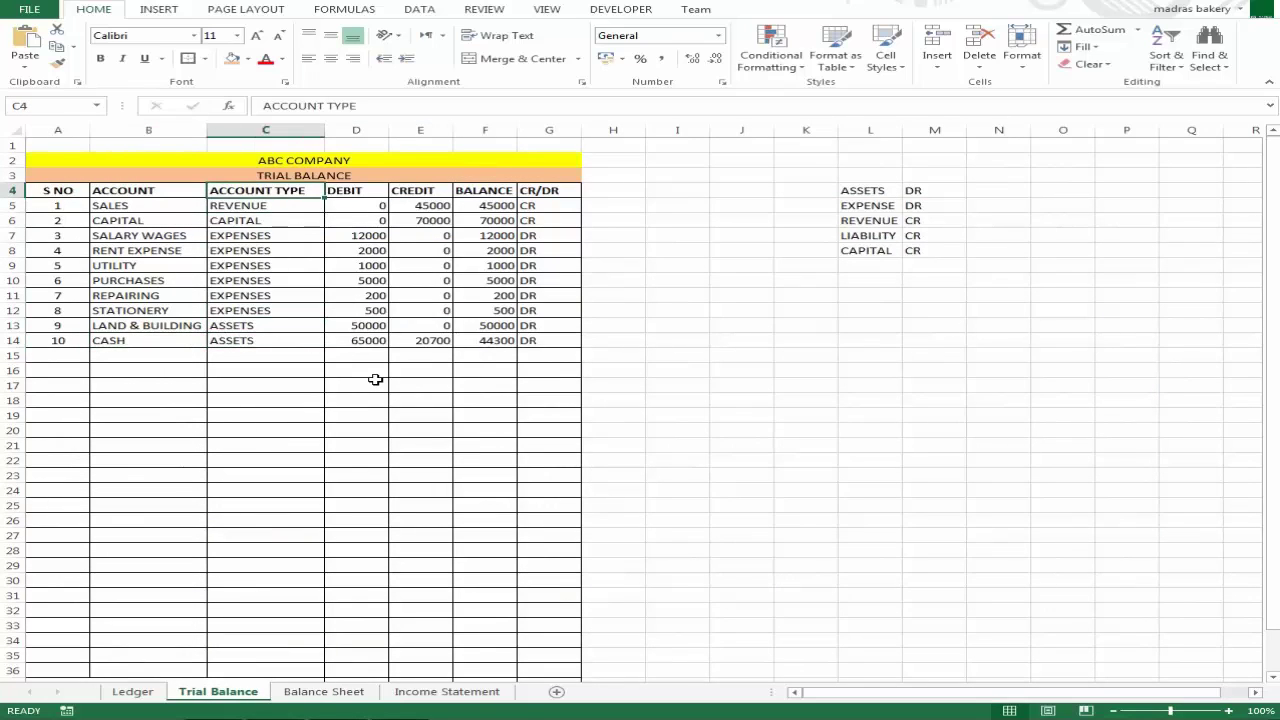
pyautogui.press('Down')
pyautogui.press('Left')
pyautogui.press('Down')
pyautogui.press('Down')
pyautogui.press('Down')
pyautogui.press('Down')
pyautogui.press('Down')
pyautogui.press('Down')
pyautogui.press('Down')
pyautogui.press('Down')
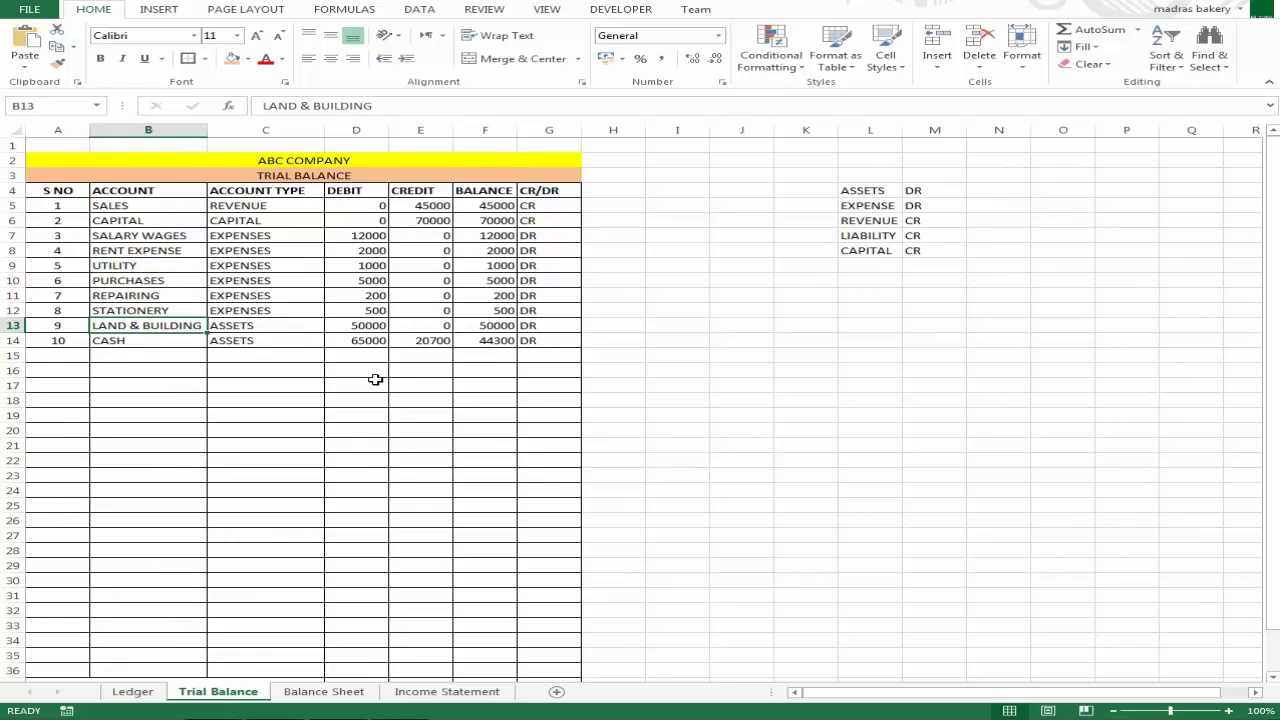
# Compare the Balance Sheet's Inventory line with the Trial Balance and Ledger accounts, and examine the closing stock entry in the Trial Balance
pyautogui.hotkey('ctrl', 'pagedown')
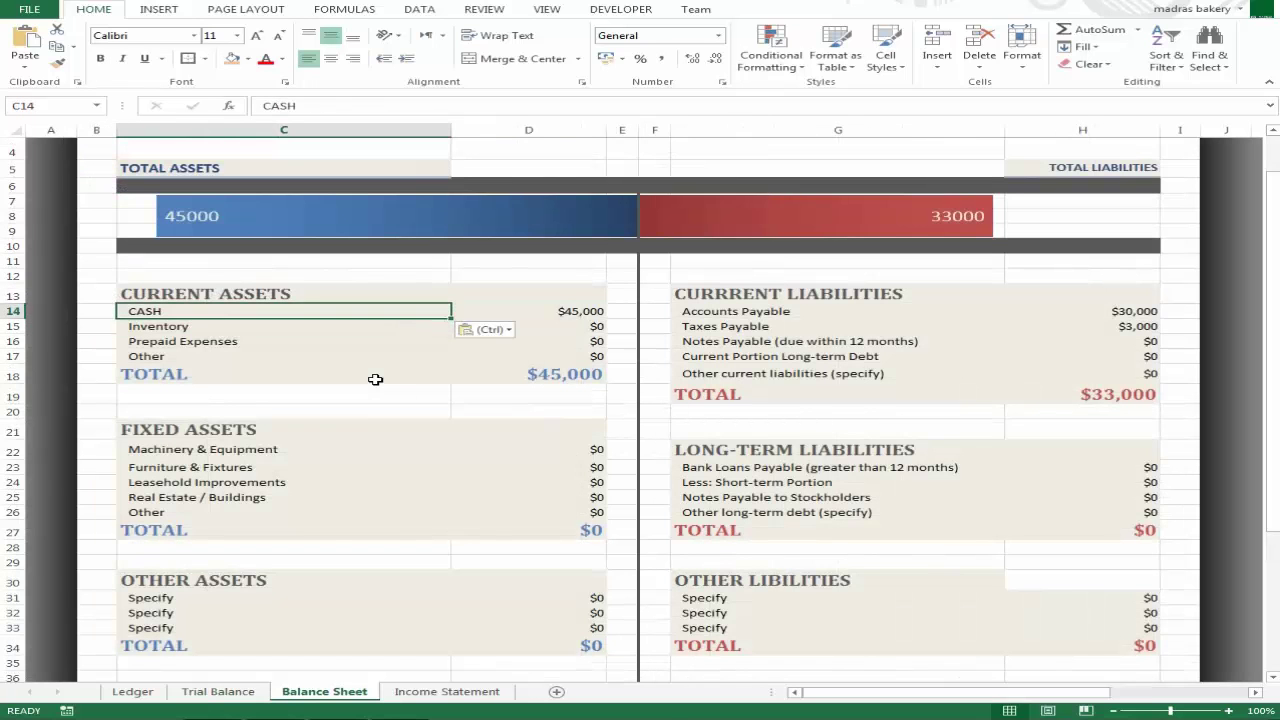
pyautogui.press('Down')
pyautogui.press('Down')
pyautogui.press('Up')
pyautogui.press('Right')
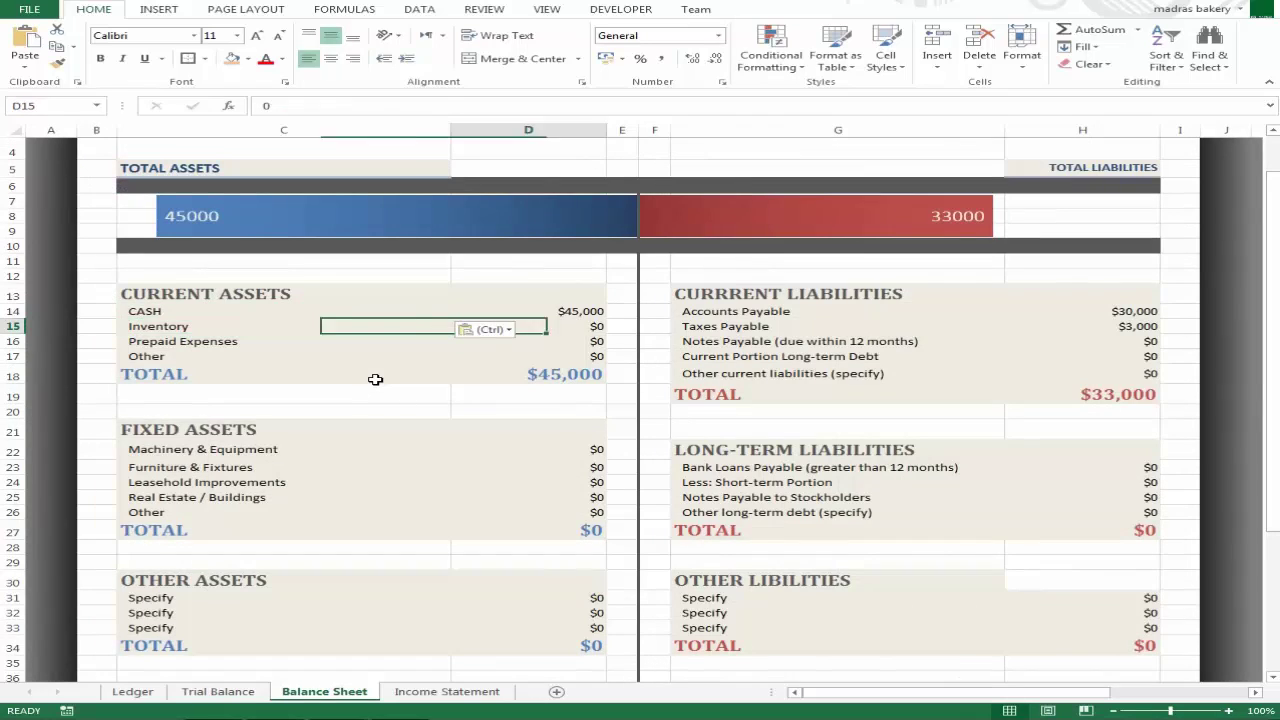
pyautogui.press('Left')
pyautogui.press('Down')
pyautogui.press('Up')
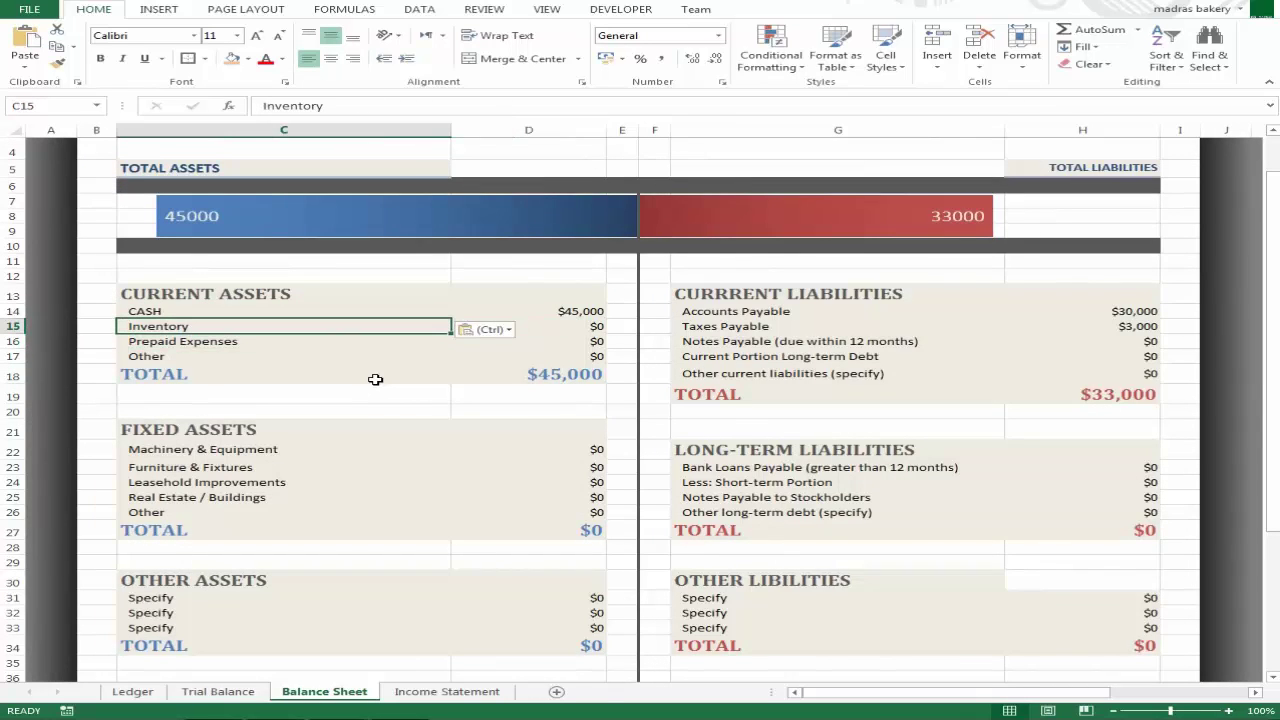
pyautogui.hotkey('ctrl', 'pageup')
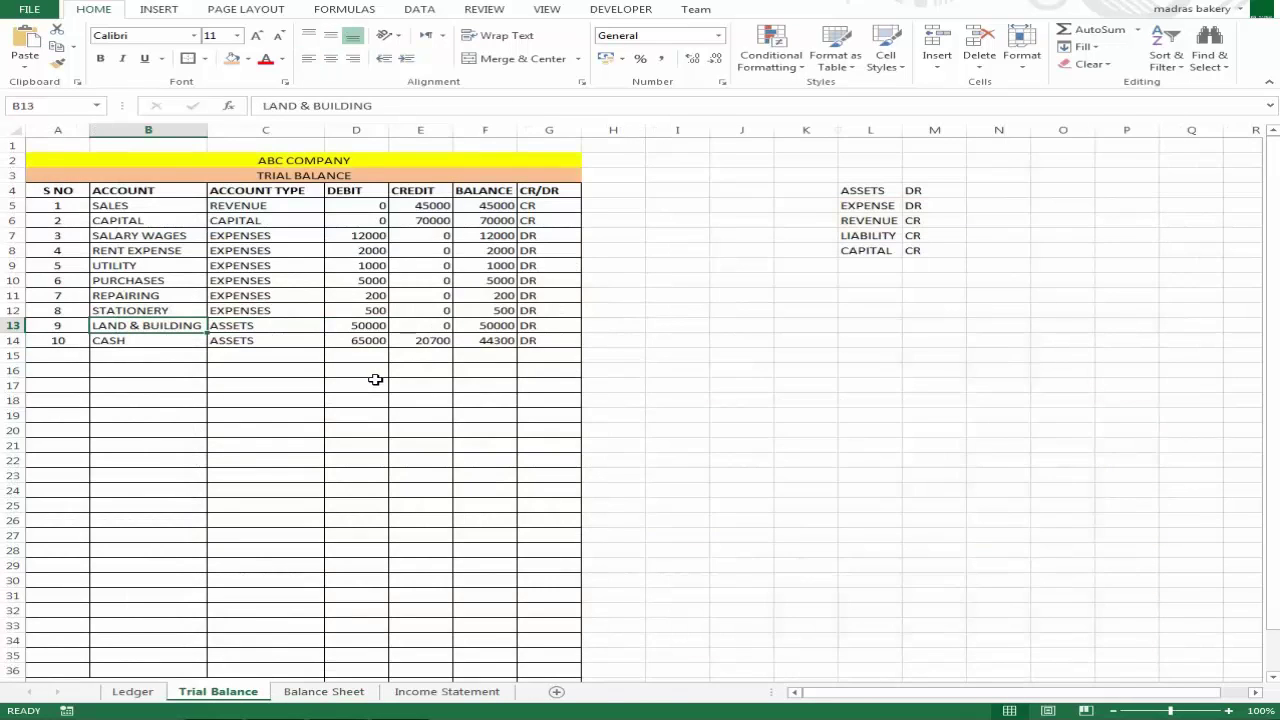
pyautogui.hotkey('ctrl', 'pagedown')
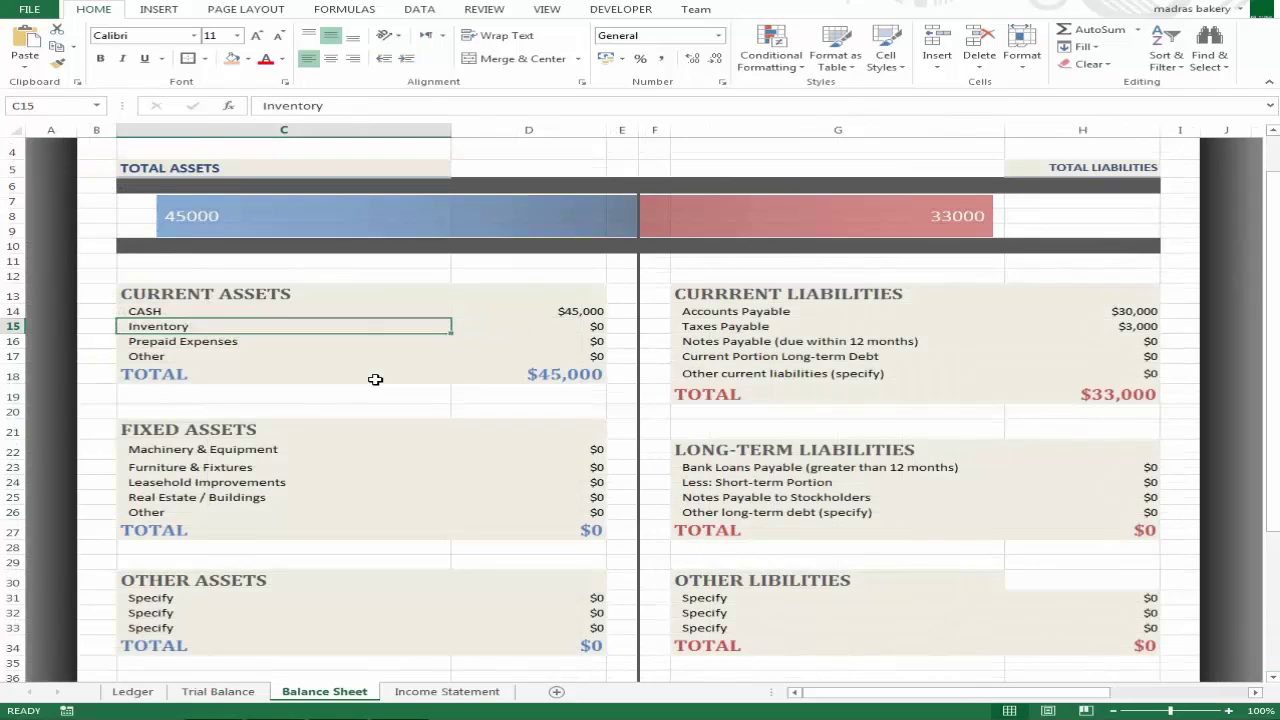
pyautogui.hotkey('ctrl', 'pageup')
pyautogui.hotkey('ctrl', 'pageup')
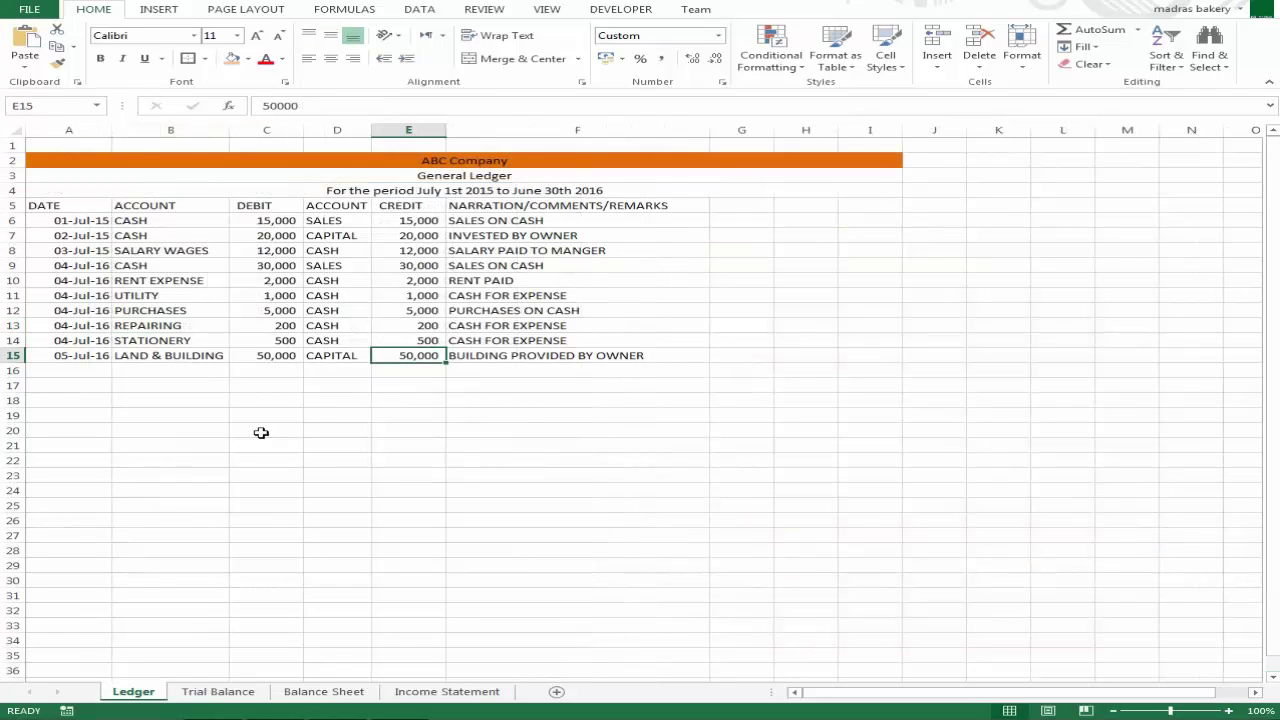
pyautogui.hotkey('ctrl', 'pagedown')
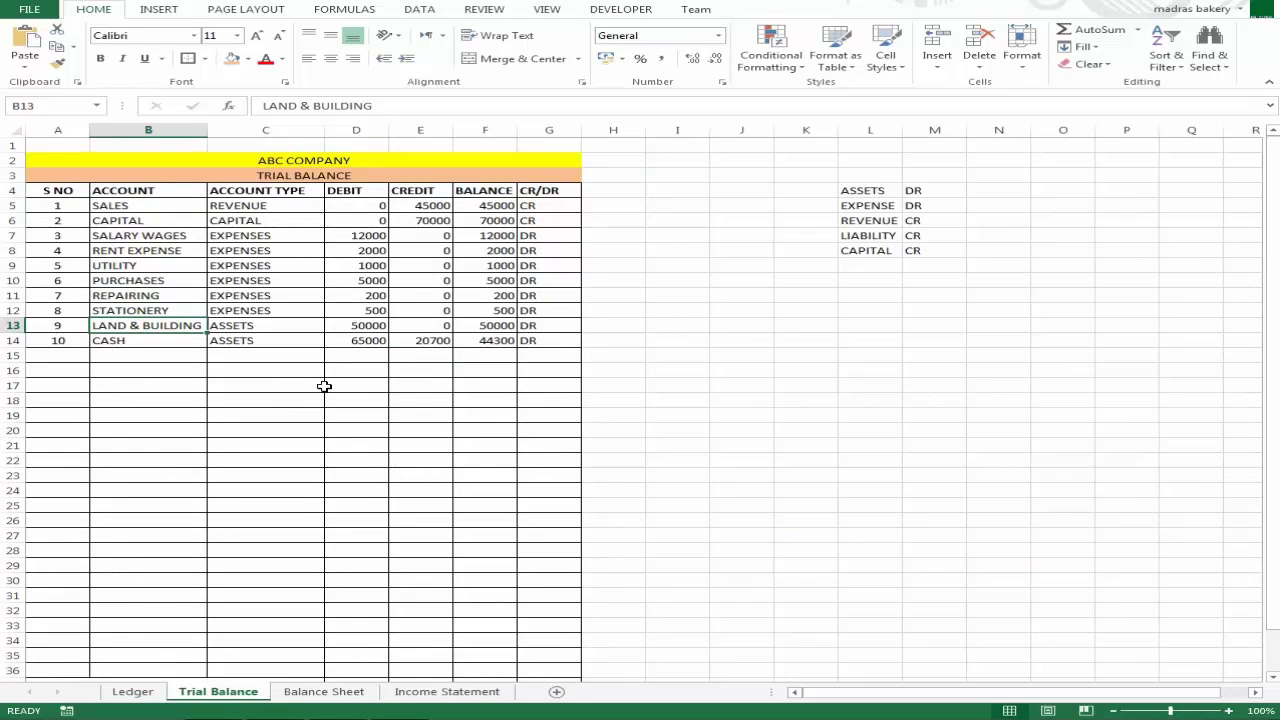
pyautogui.scroll(-6, 300, 390)
pyautogui.click(176, 448)
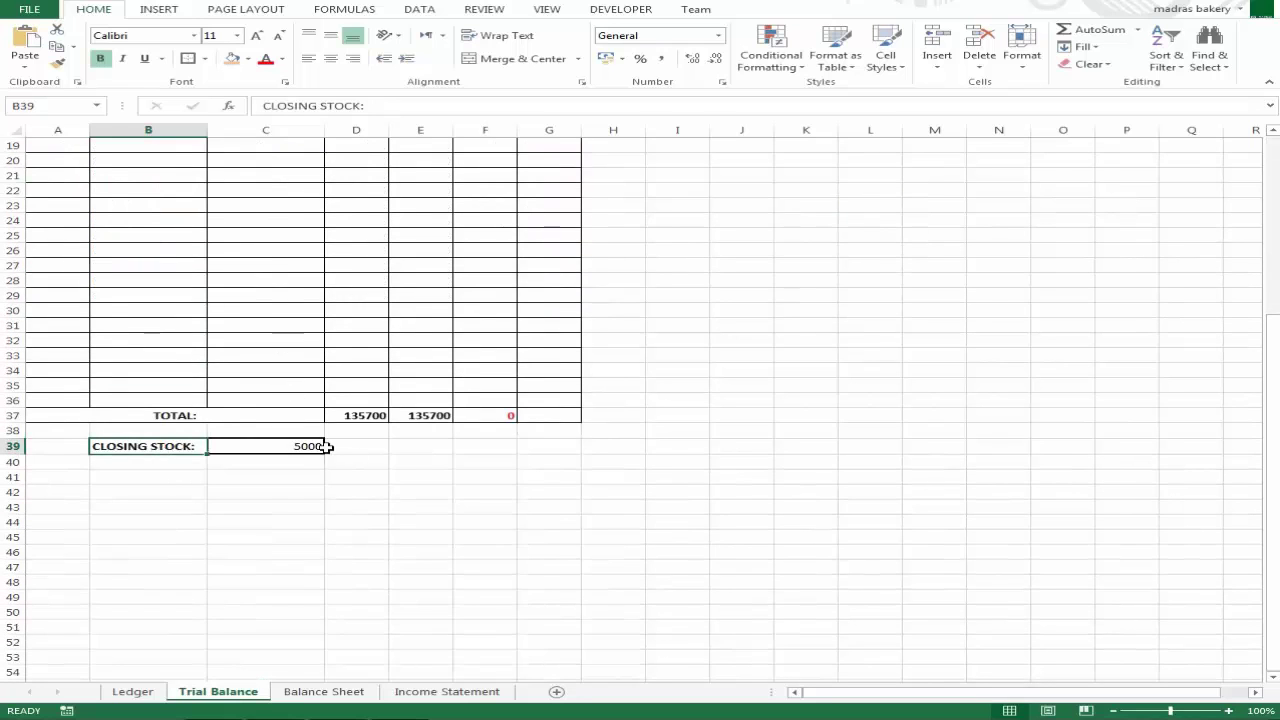
pyautogui.click(296, 443)
pyautogui.hotkey('ctrl', 'pagedown')
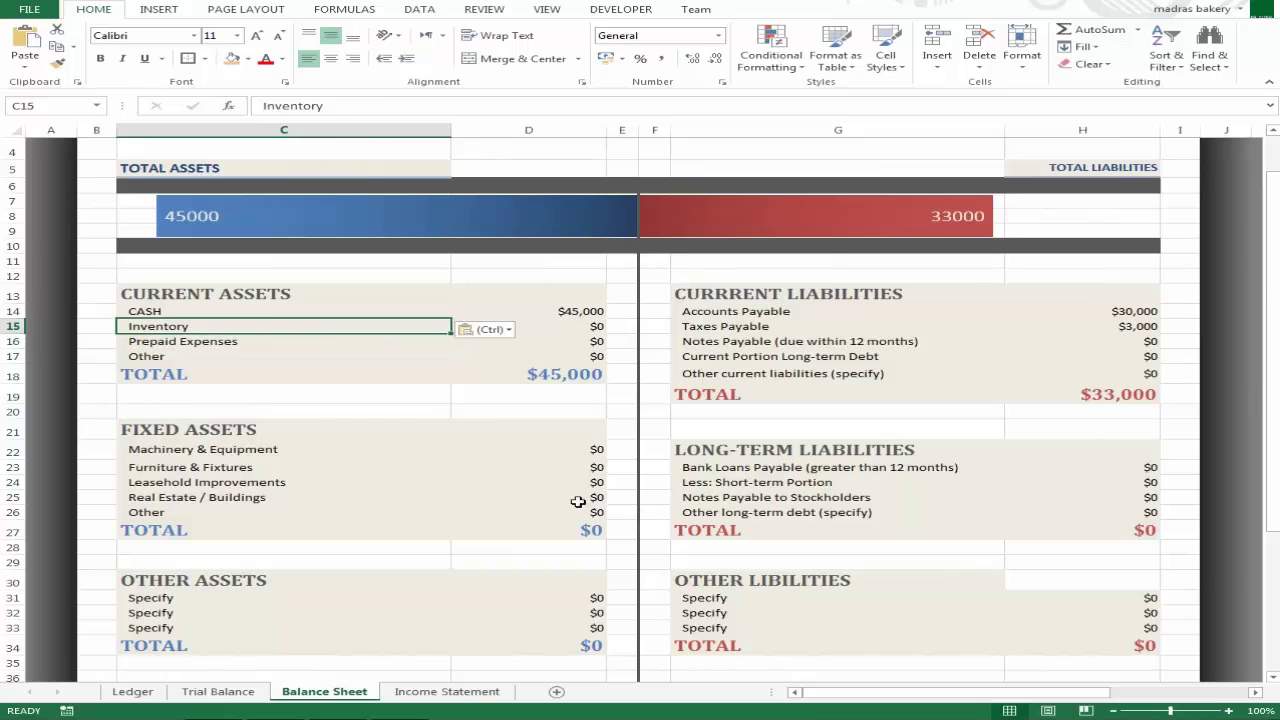
# Copy the Inventory label from C15 over the Other label in C17 under current assets
pyautogui.press('Down')
pyautogui.press('Up')
pyautogui.hotkey('ctrl', 'c')
pyautogui.press('Down')
pyautogui.press('Down')
pyautogui.press('Return')
pyautogui.press('Up')
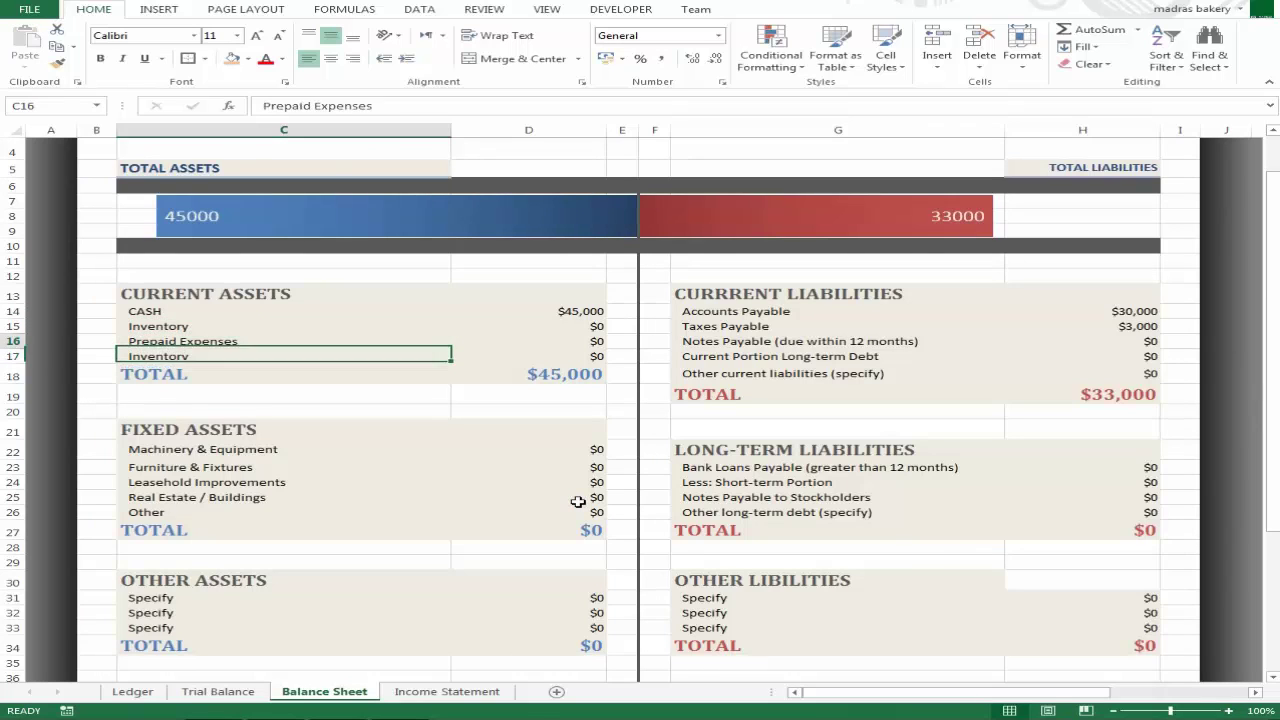
# Replace the Inventory label in C15 with BANK
pyautogui.press('Up')
pyautogui.press('Down')
pyautogui.press('Up')
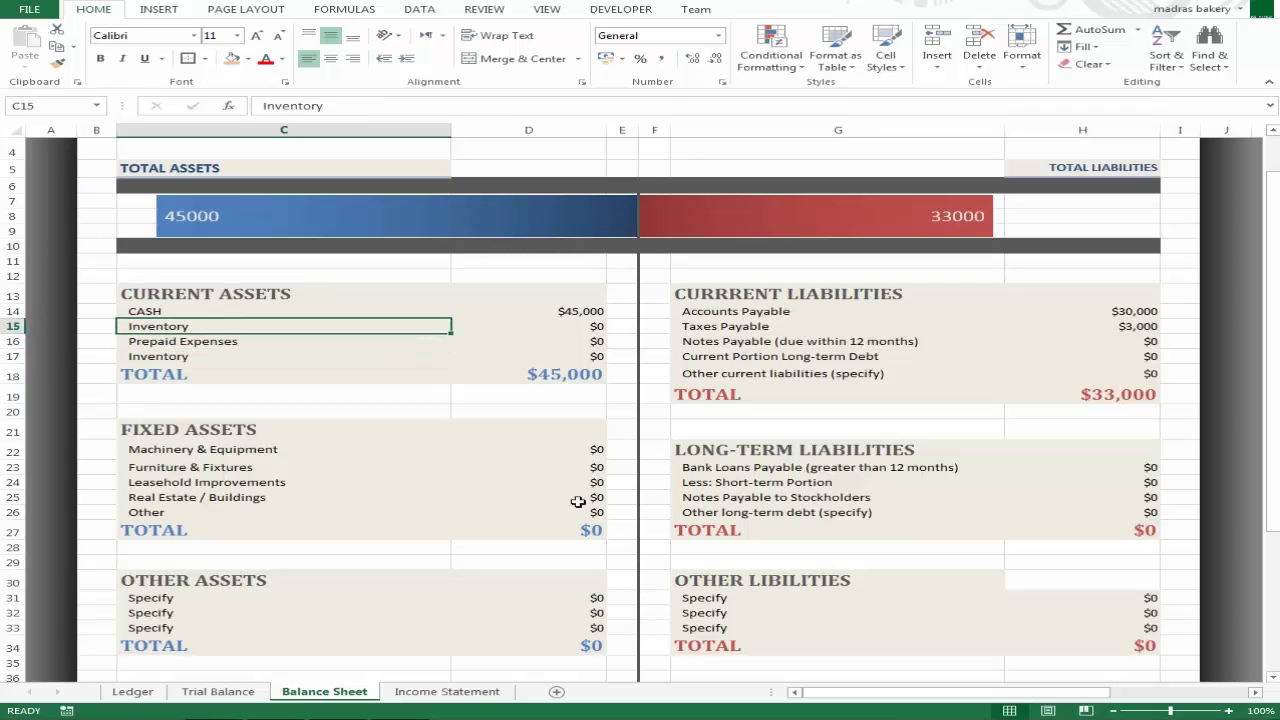
pyautogui.write('BANK')
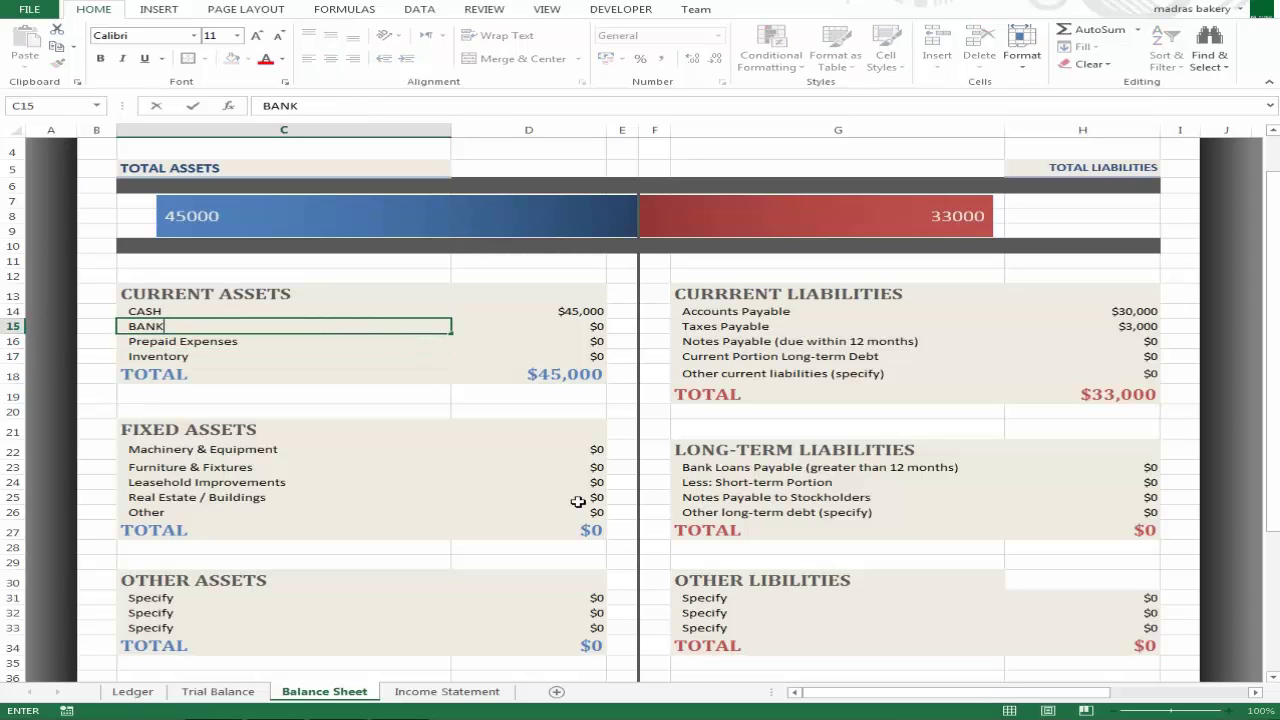
pyautogui.press('Return')
# Link the CASH amount in D14 to the cash balance with the formula ='Trial Balance'!F14
pyautogui.press('Up')
pyautogui.press('Right')
pyautogui.press('Up')
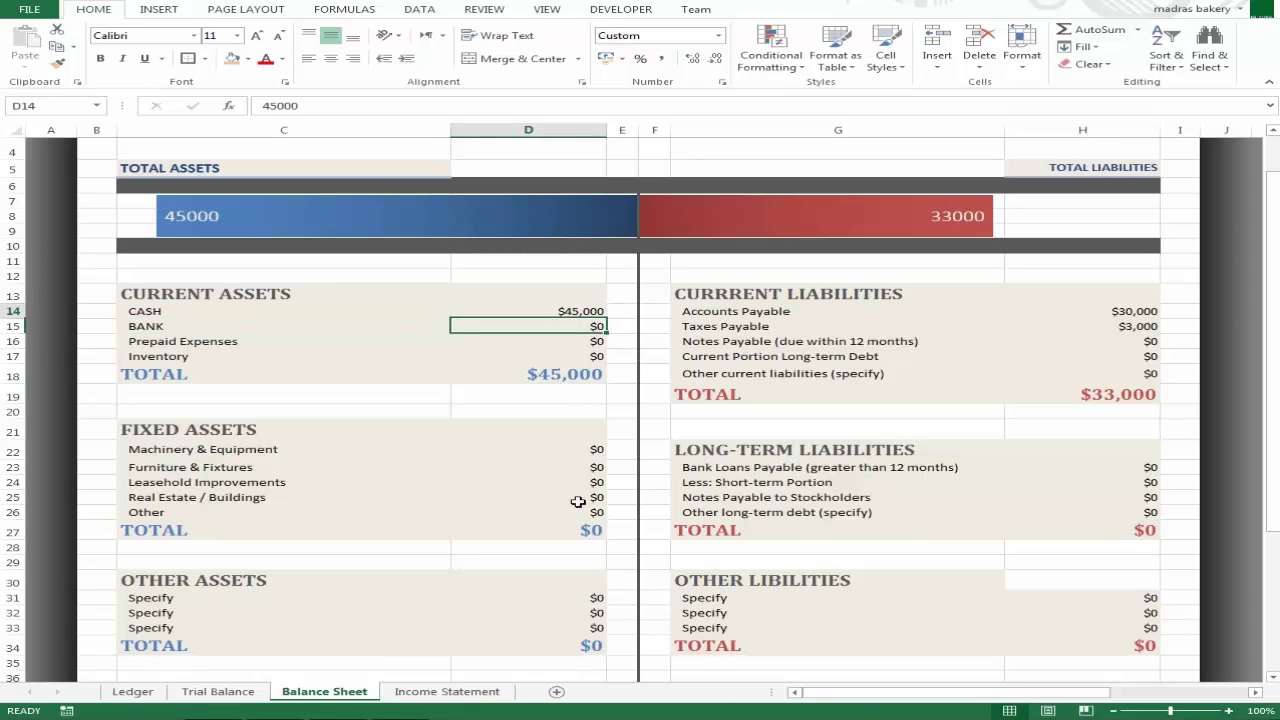
pyautogui.press('Down')
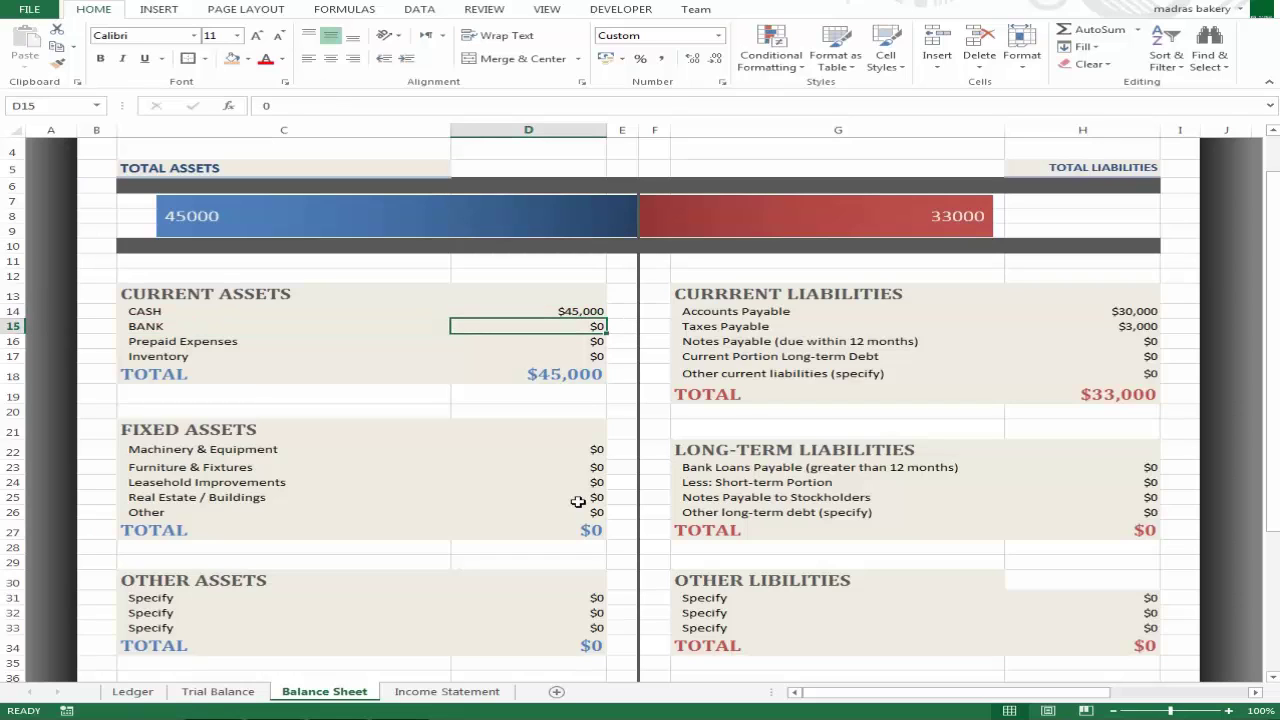
pyautogui.press('Up')
pyautogui.press('Down')
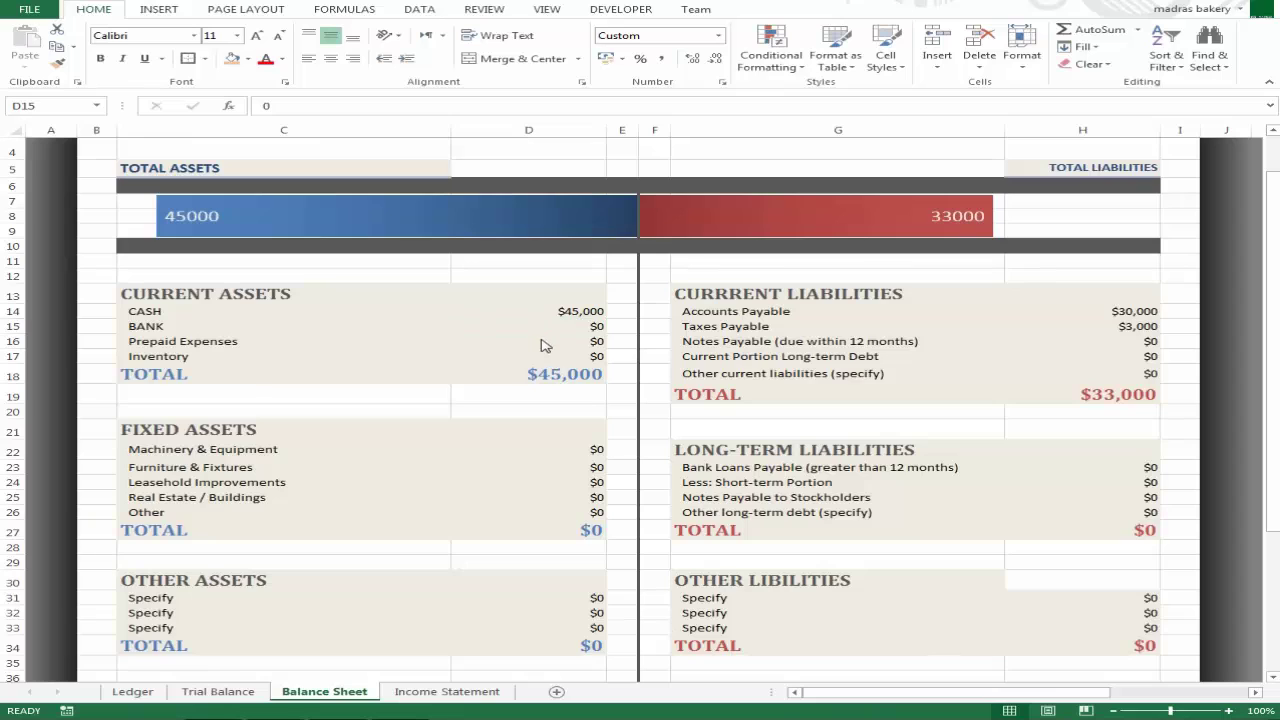
pyautogui.press('Up')
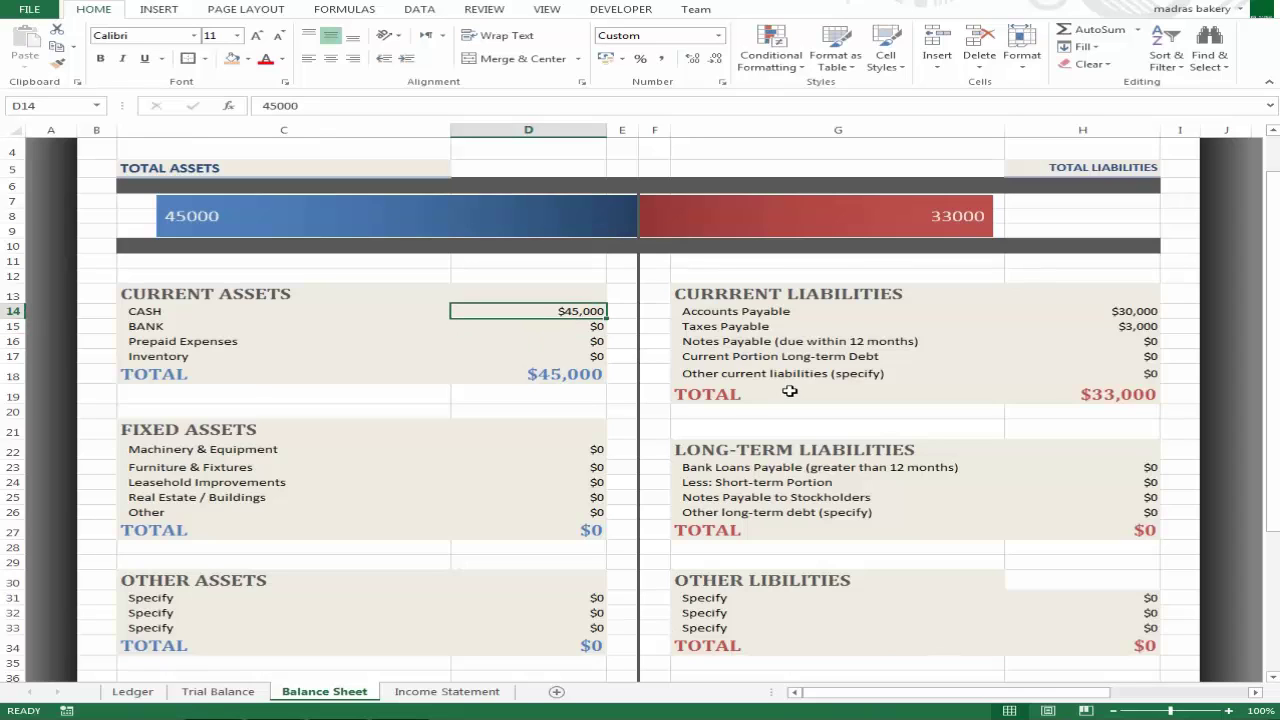
pyautogui.press('Up')
pyautogui.press('Down')
pyautogui.write('=')
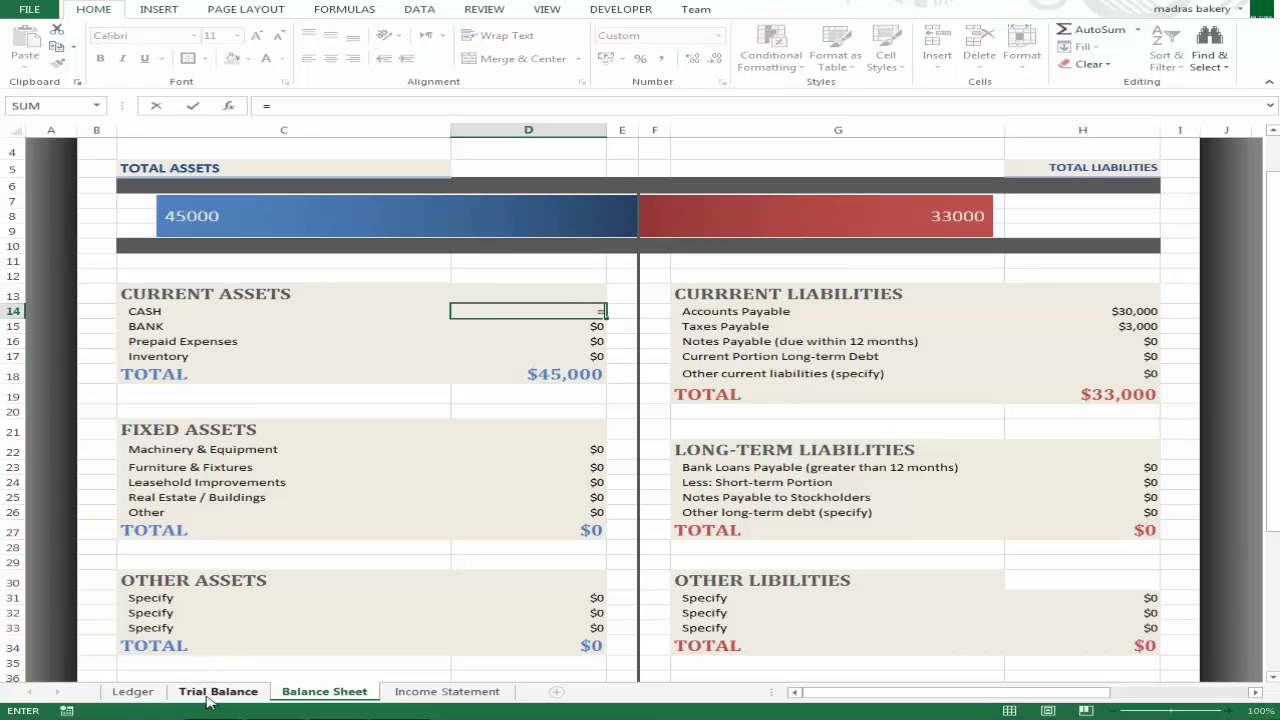
pyautogui.click(214, 692)
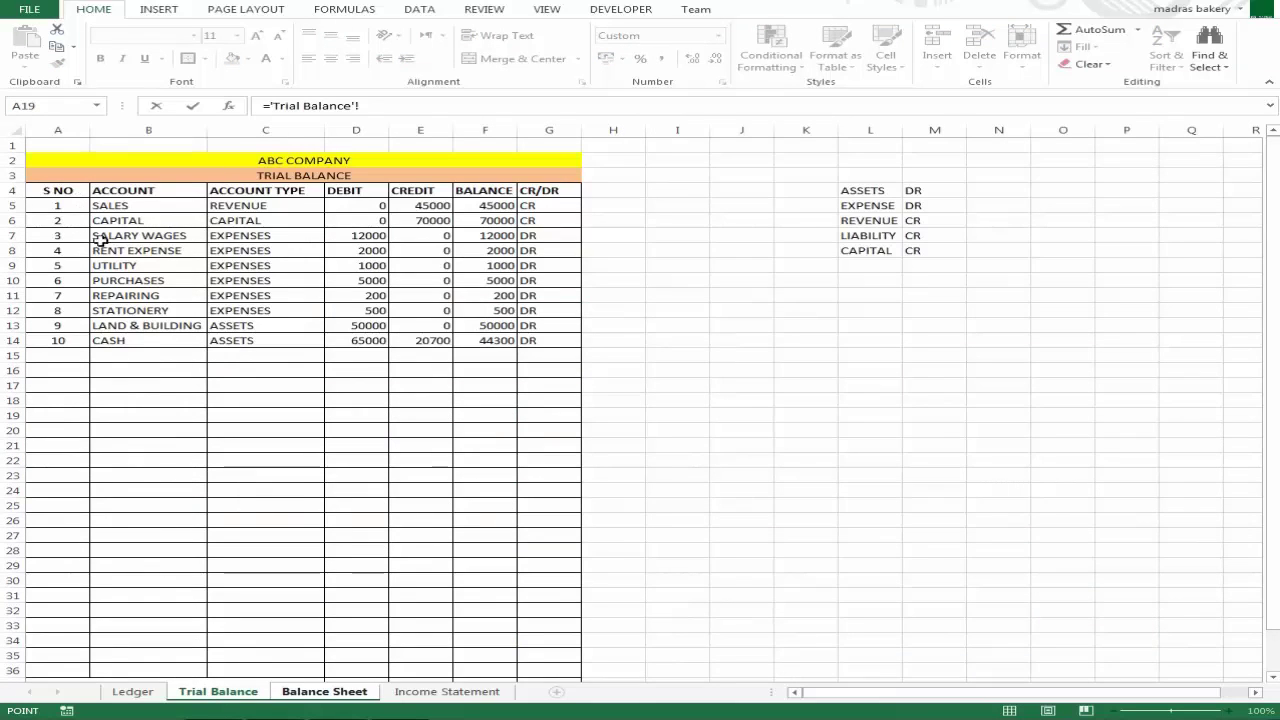
pyautogui.click(499, 341)
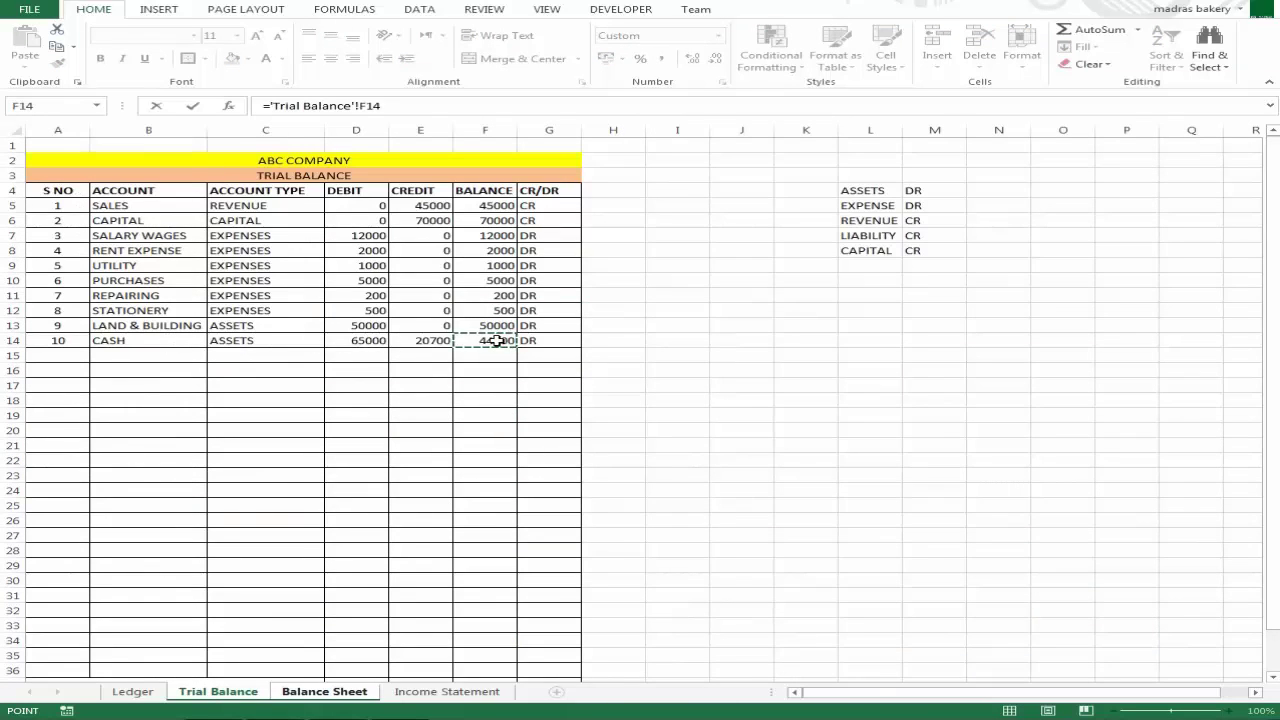
pyautogui.press('Return')
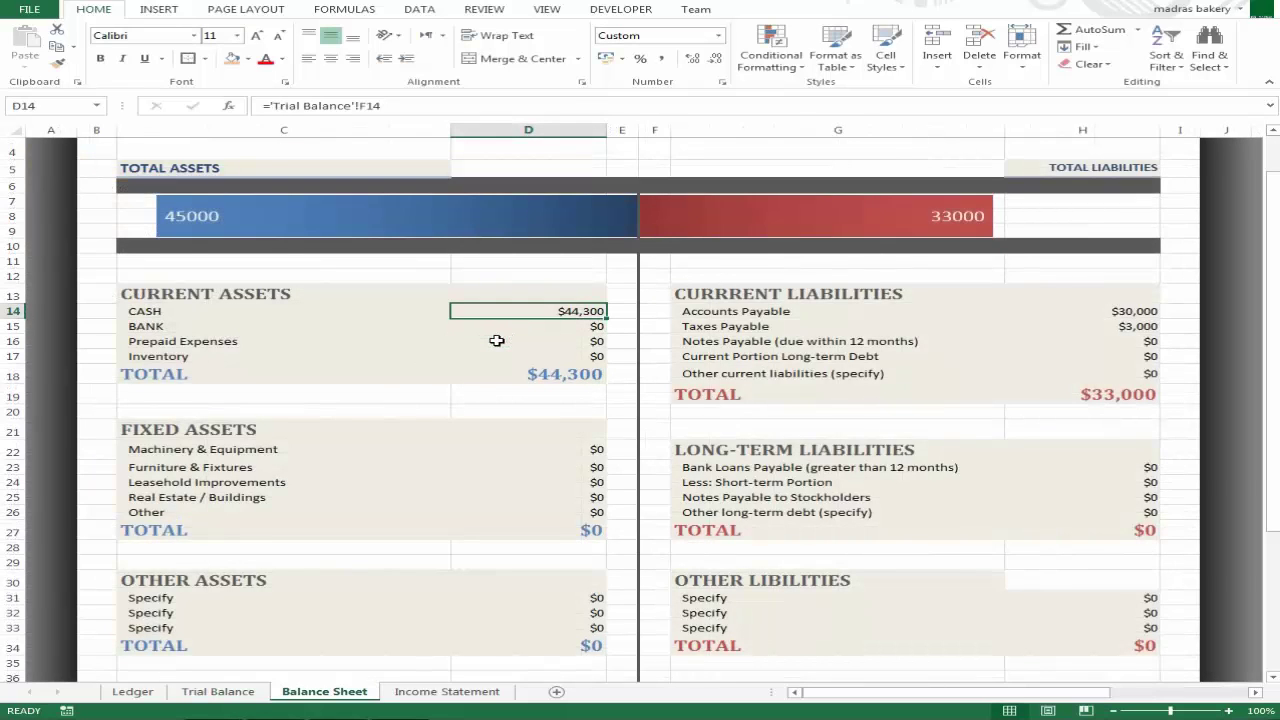
pyautogui.press('F2')
pyautogui.press('Return')
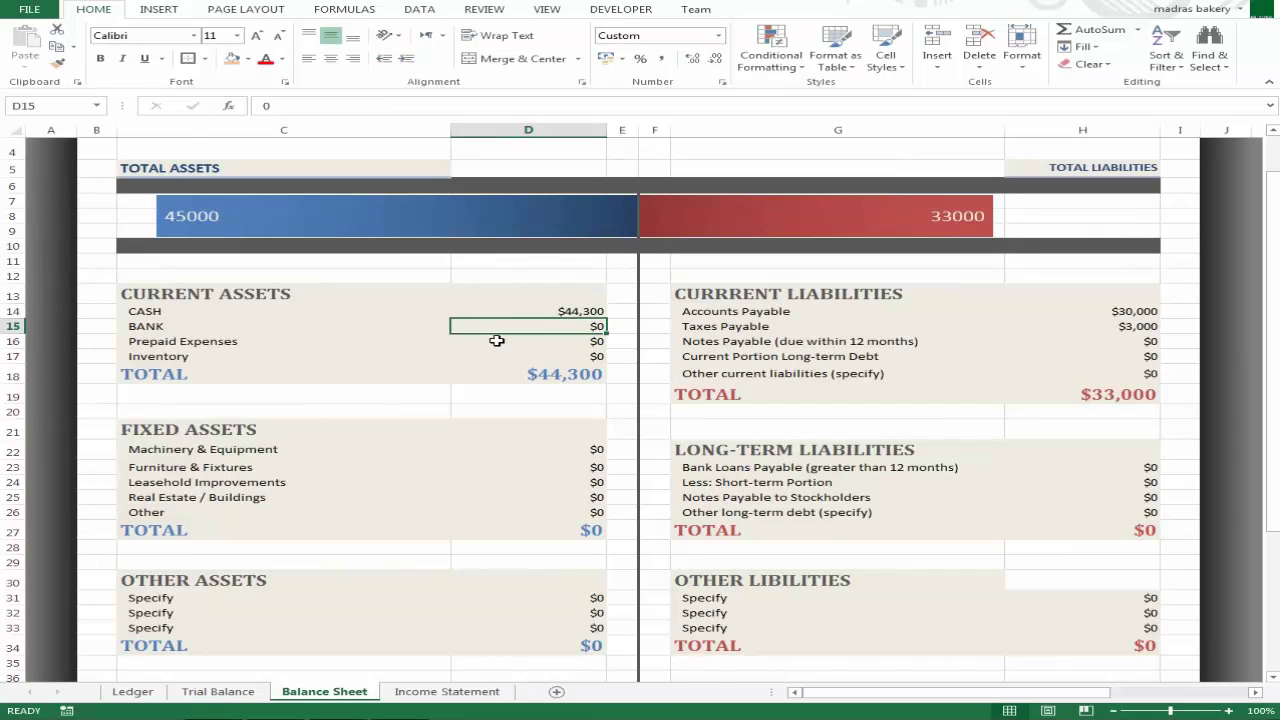
# Compare the CASH link in D14 of the Balance Sheet with the cash account's row in the Trial Balance
pyautogui.press('Up')
pyautogui.press('Return')
pyautogui.press('Up')
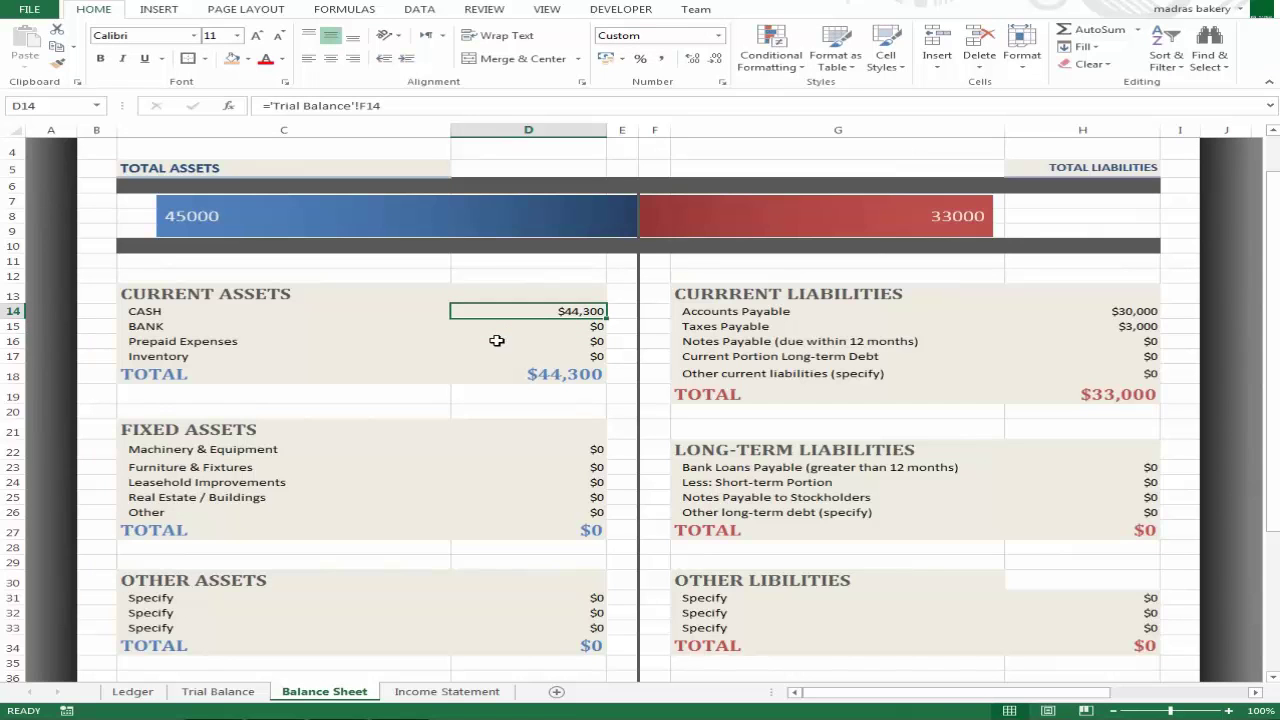
pyautogui.hotkey('ctrl', 'pageup')
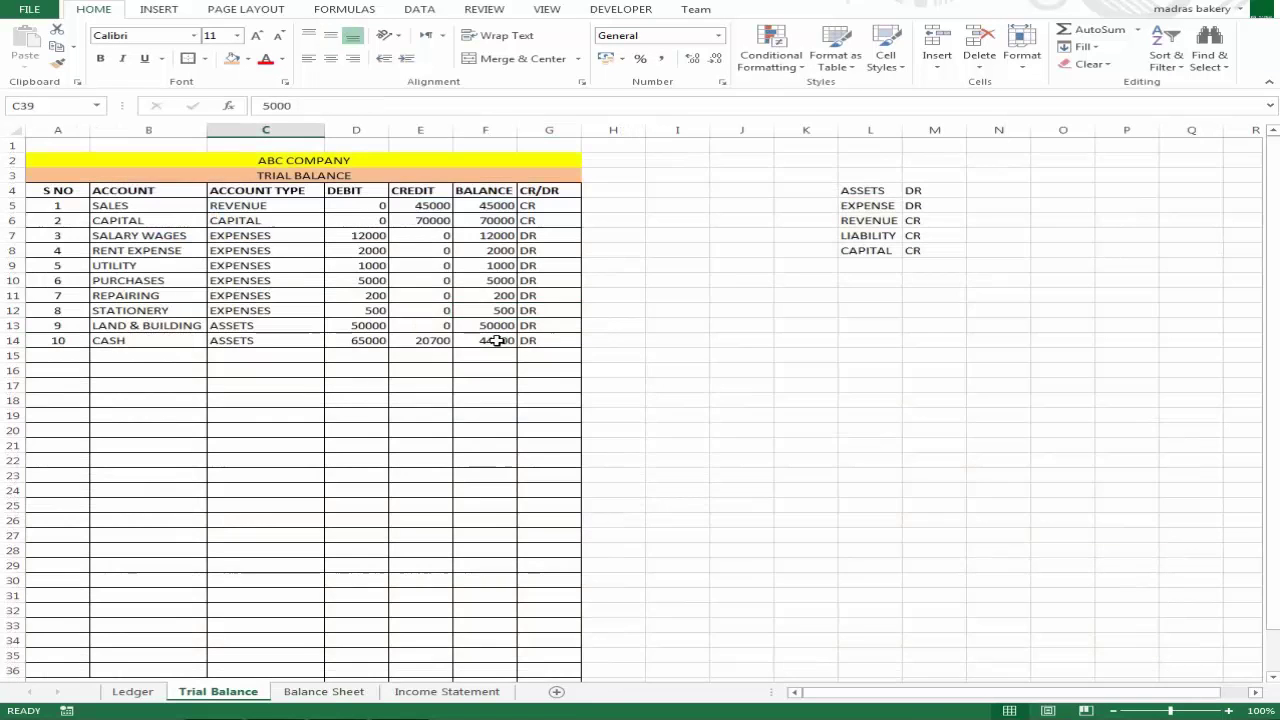
pyautogui.click(428, 342)
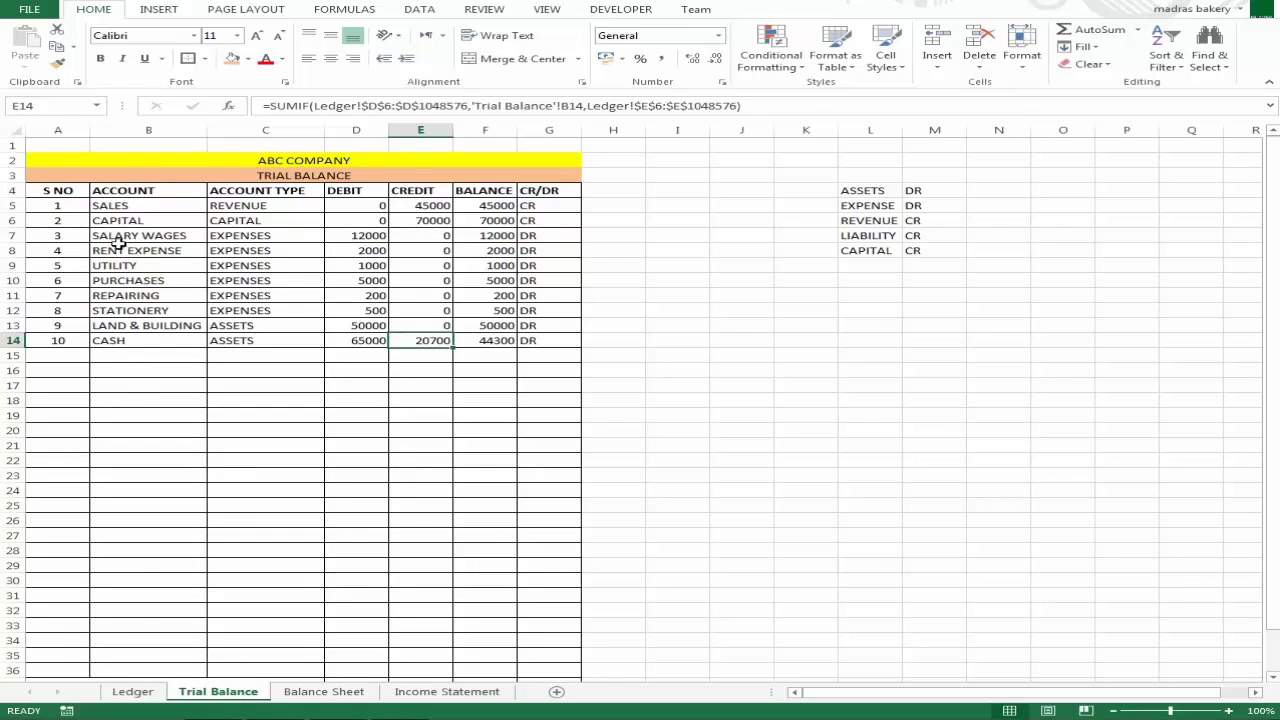
pyautogui.click(323, 692)
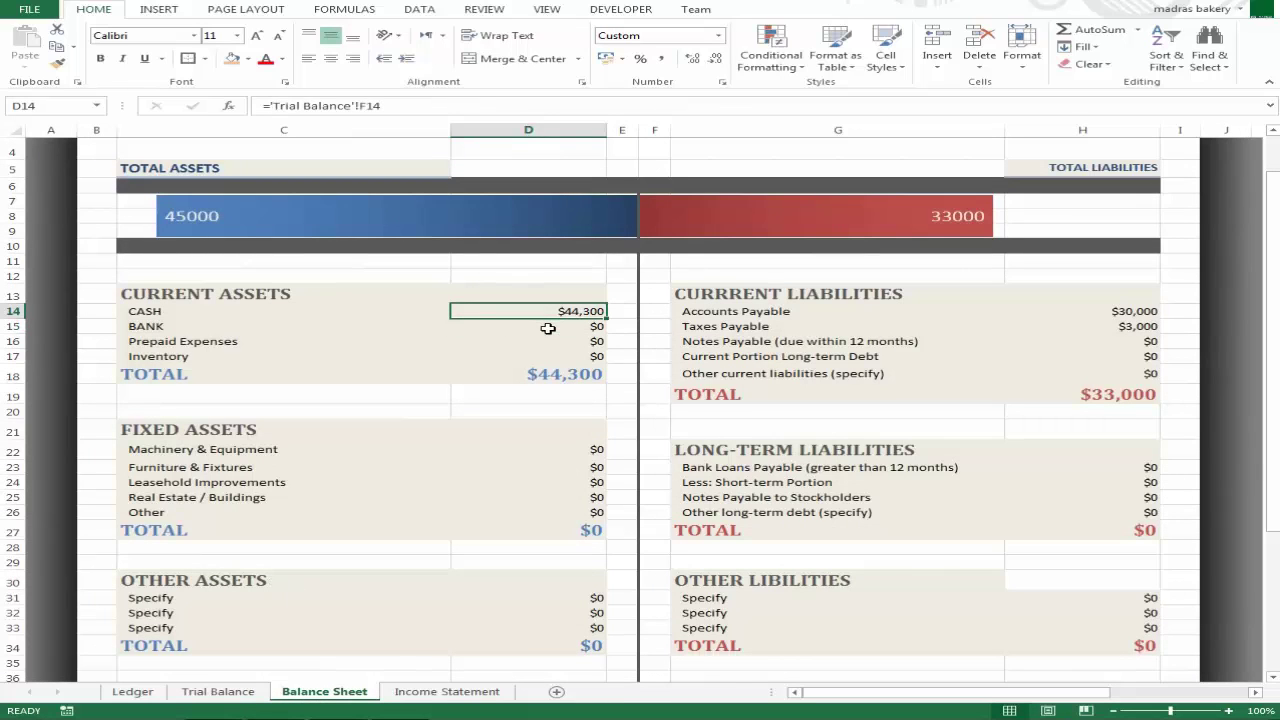
# Replace the CASH link in D14 with the lookup formula =VLOOKUP(C14,'Trial Balance'!$B$5:$F$36,5,0)
pyautogui.write('=')
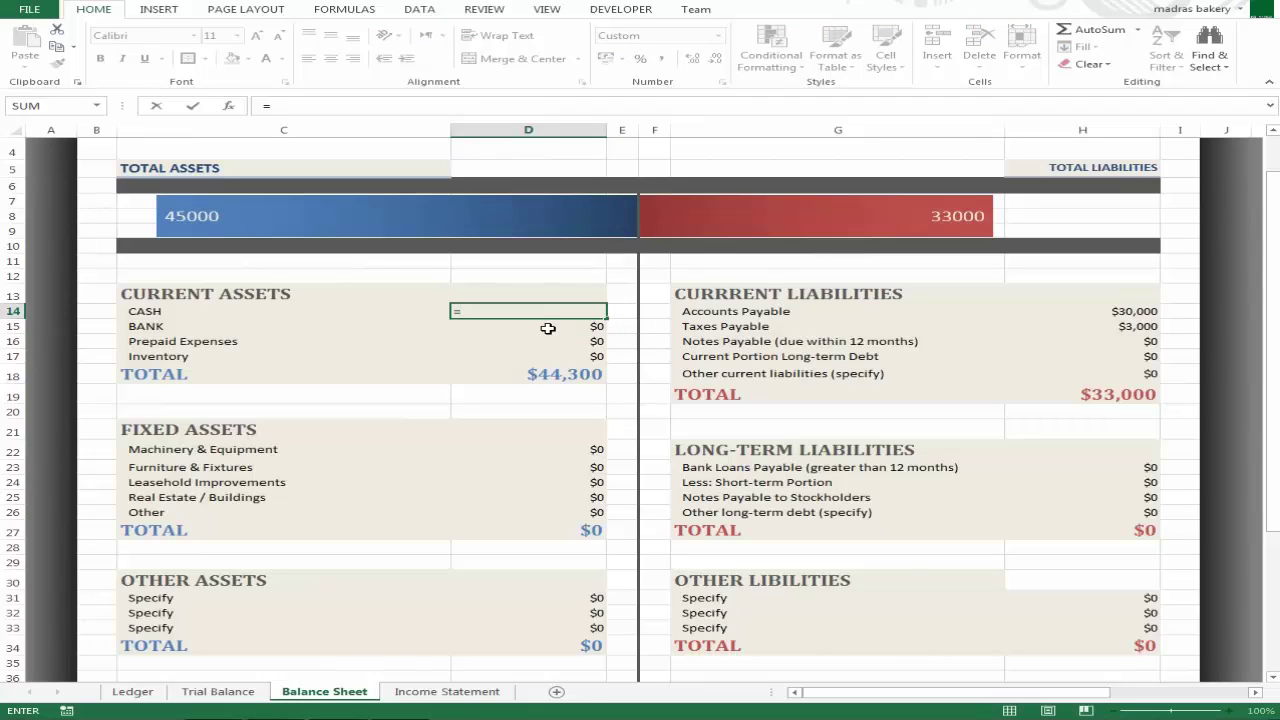
pyautogui.write('VL')
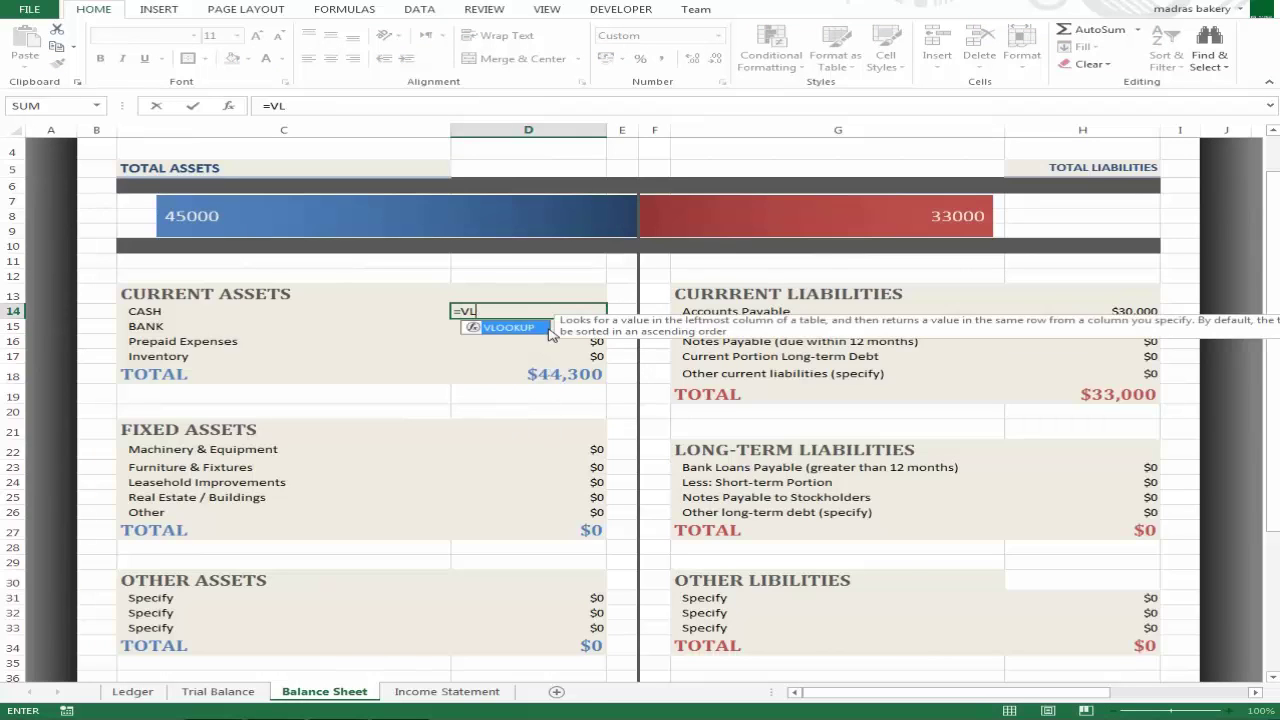
pyautogui.write('O')
pyautogui.press('Tab')
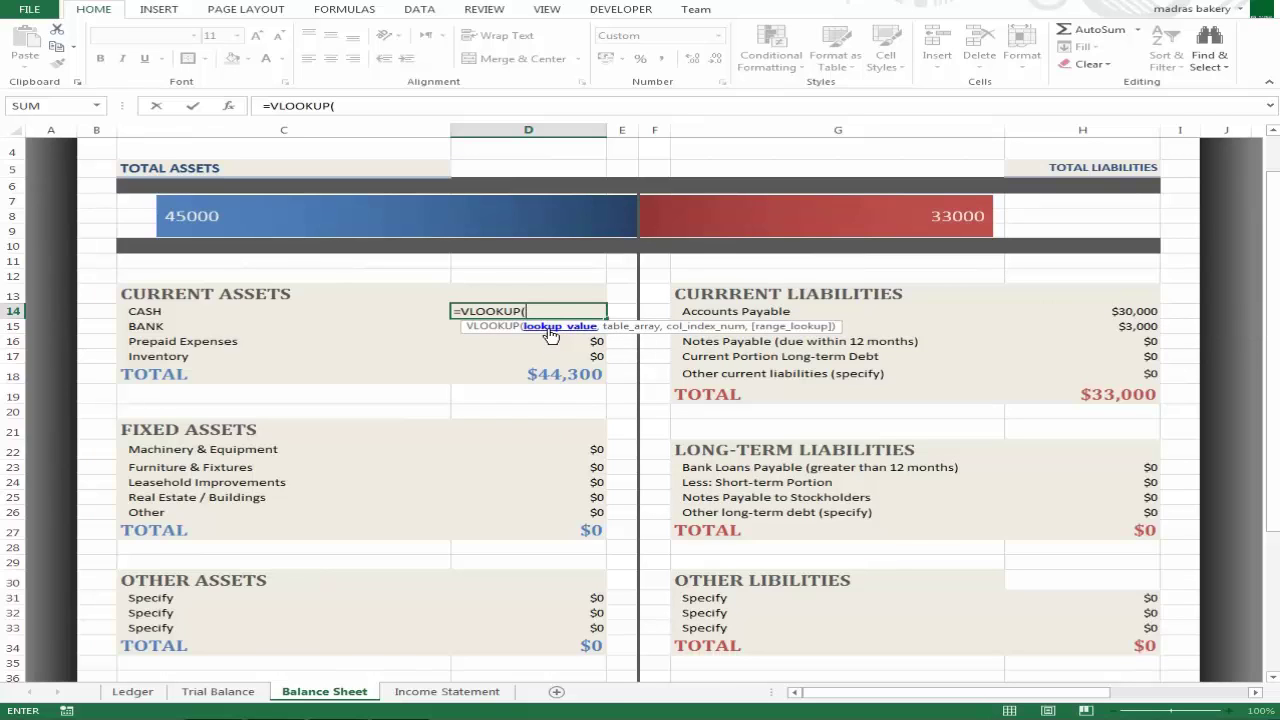
pyautogui.click(188, 311)
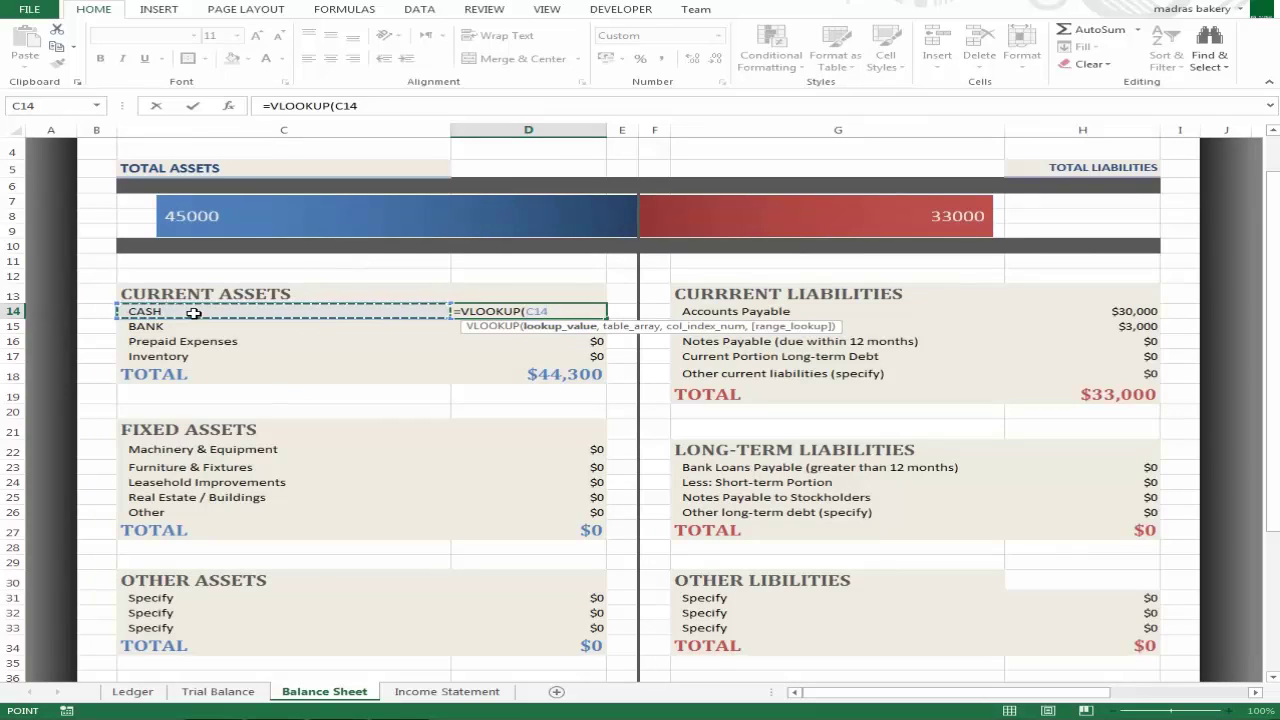
pyautogui.write(',')
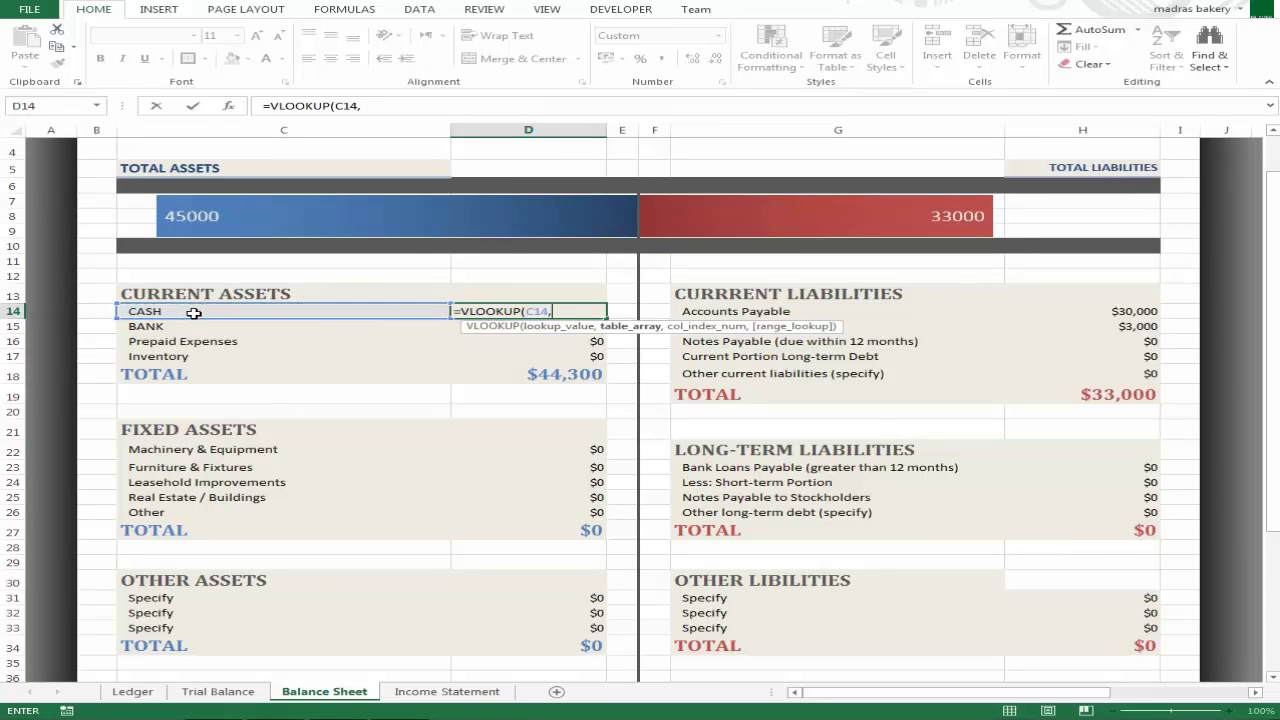
pyautogui.click(222, 691)
pyautogui.click(124, 203)
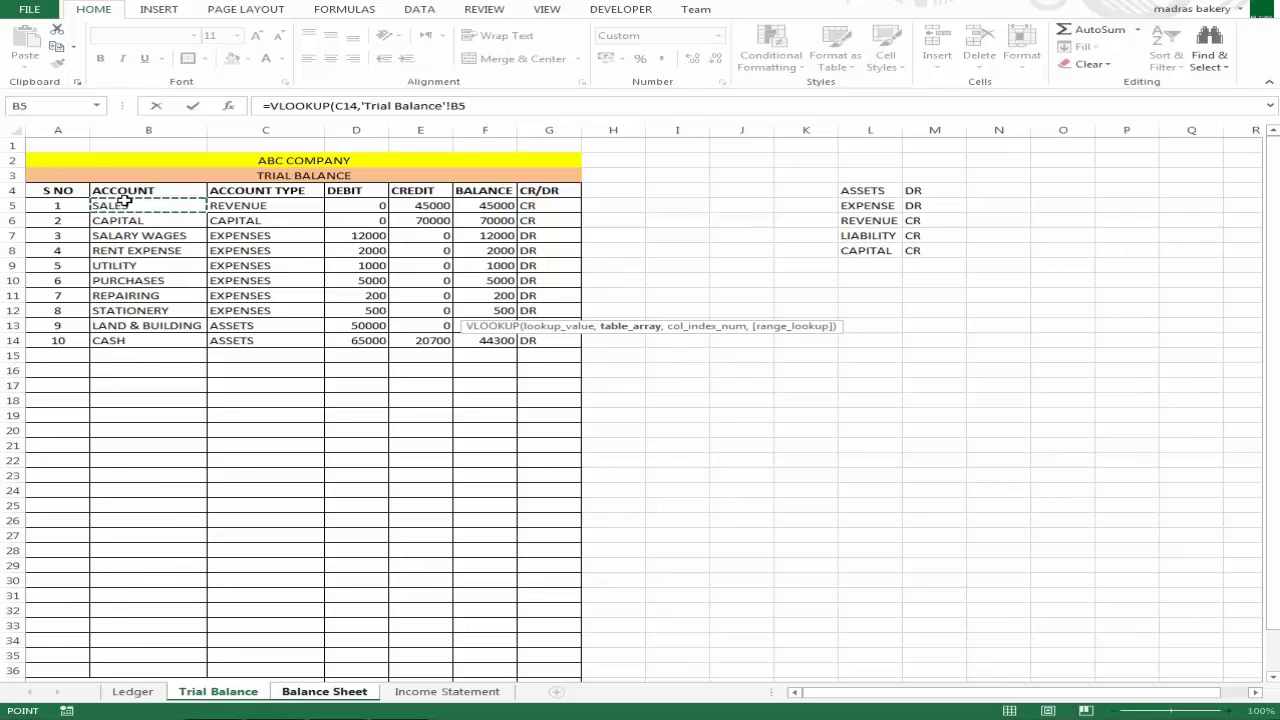
pyautogui.moveTo(124, 203); pyautogui.dragTo(100, 540)
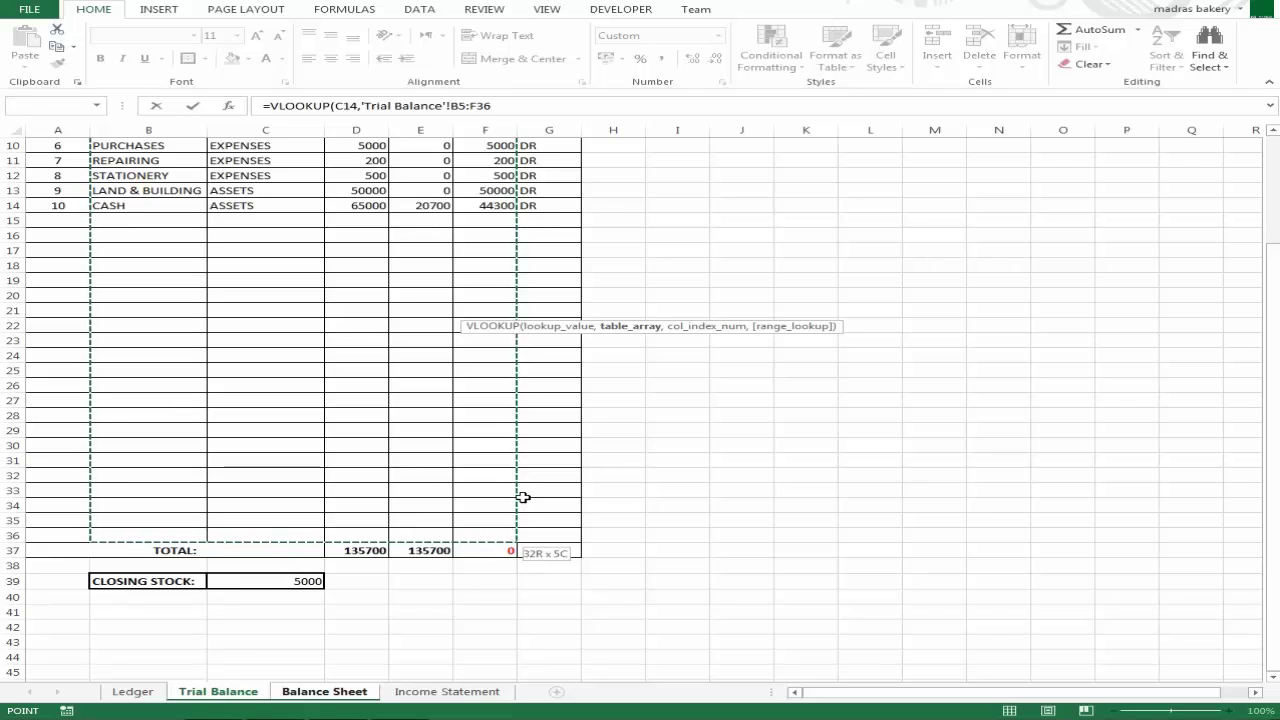
pyautogui.press('F4')
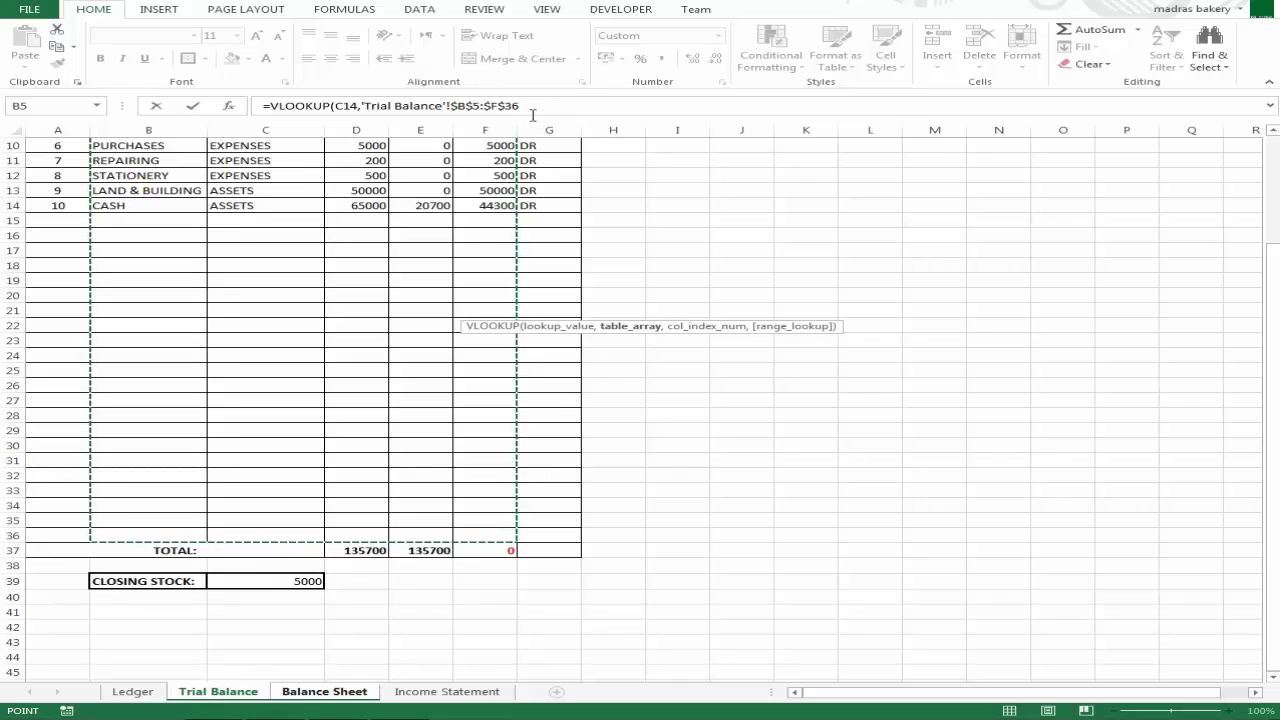
pyautogui.write(',5')
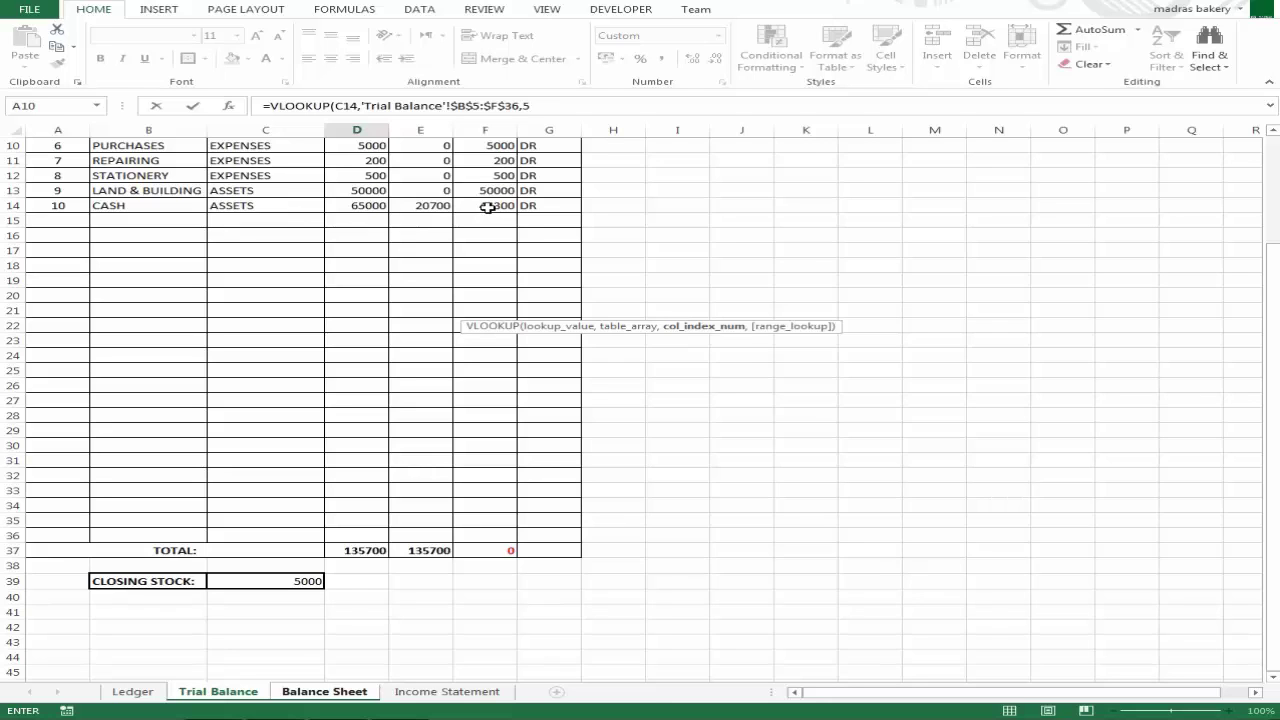
pyautogui.write(',0')
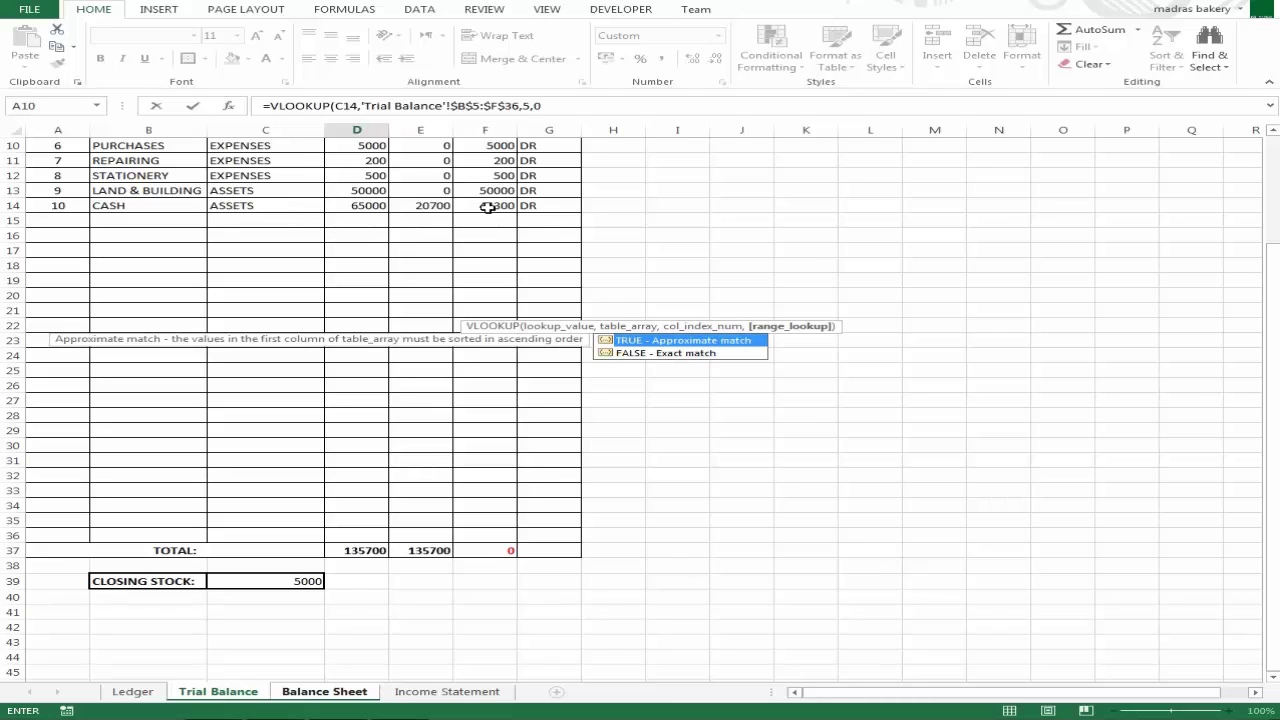
pyautogui.press('Return')
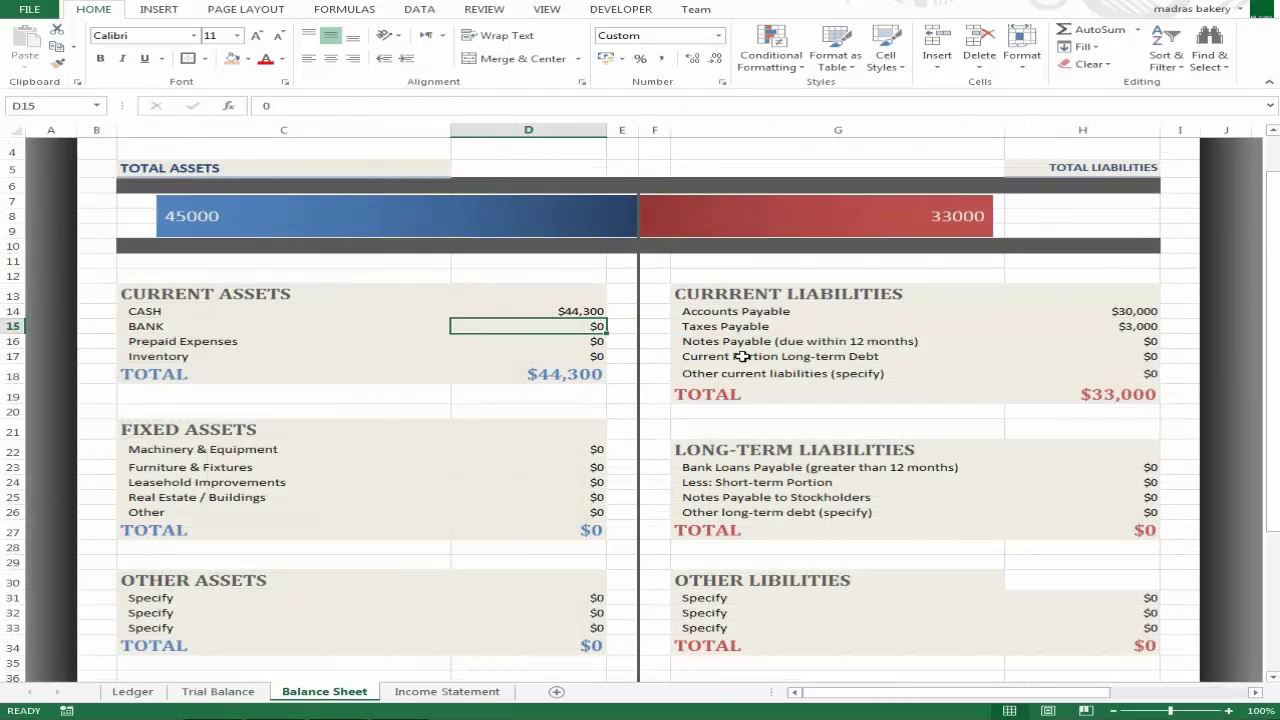
# Check the CASH lookup against the Trial Balance's cash balance and copy its formula from D14 to D15:D16 for BANK and Prepaid Expenses
pyautogui.press('Up')
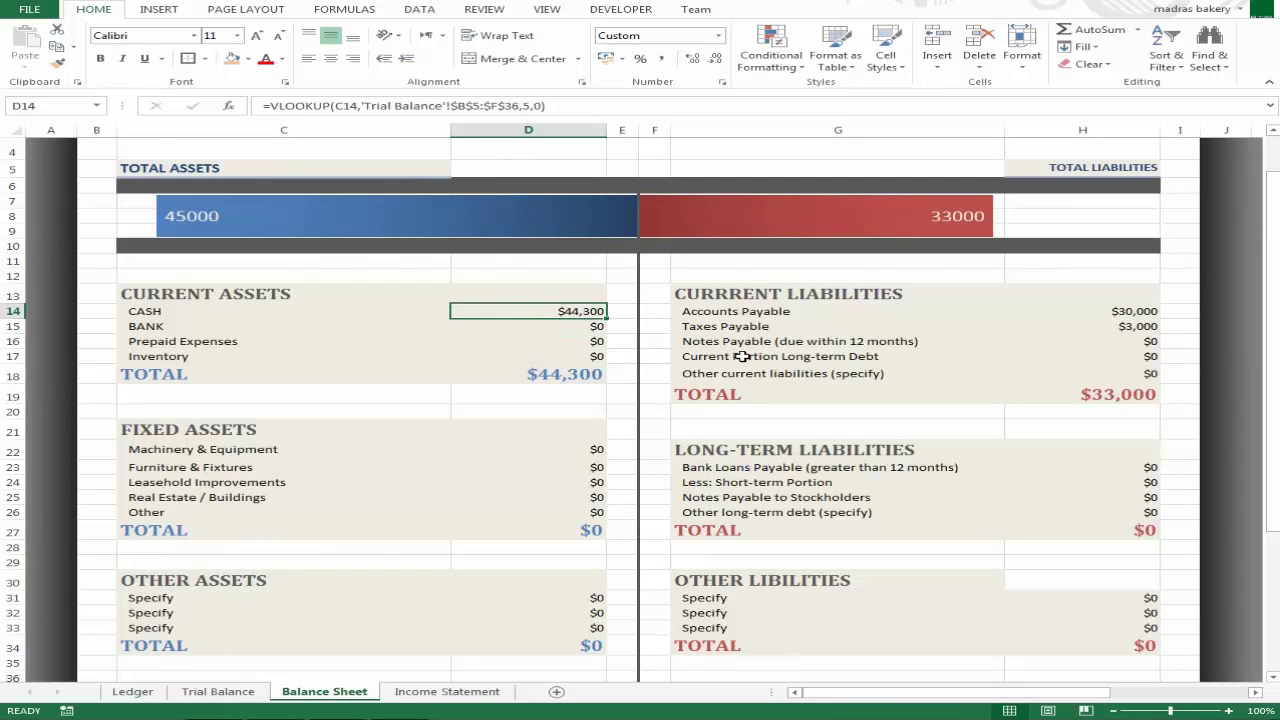
pyautogui.hotkey('ctrl', 'pageup')
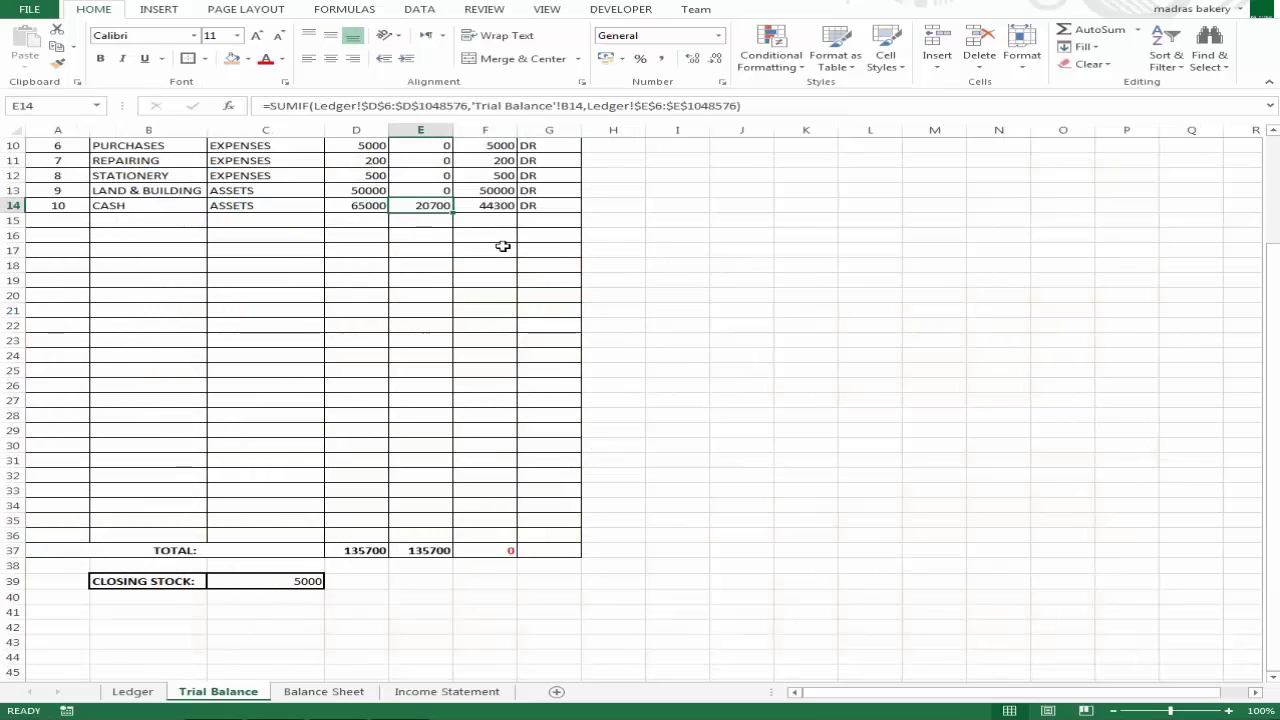
pyautogui.click(491, 206)
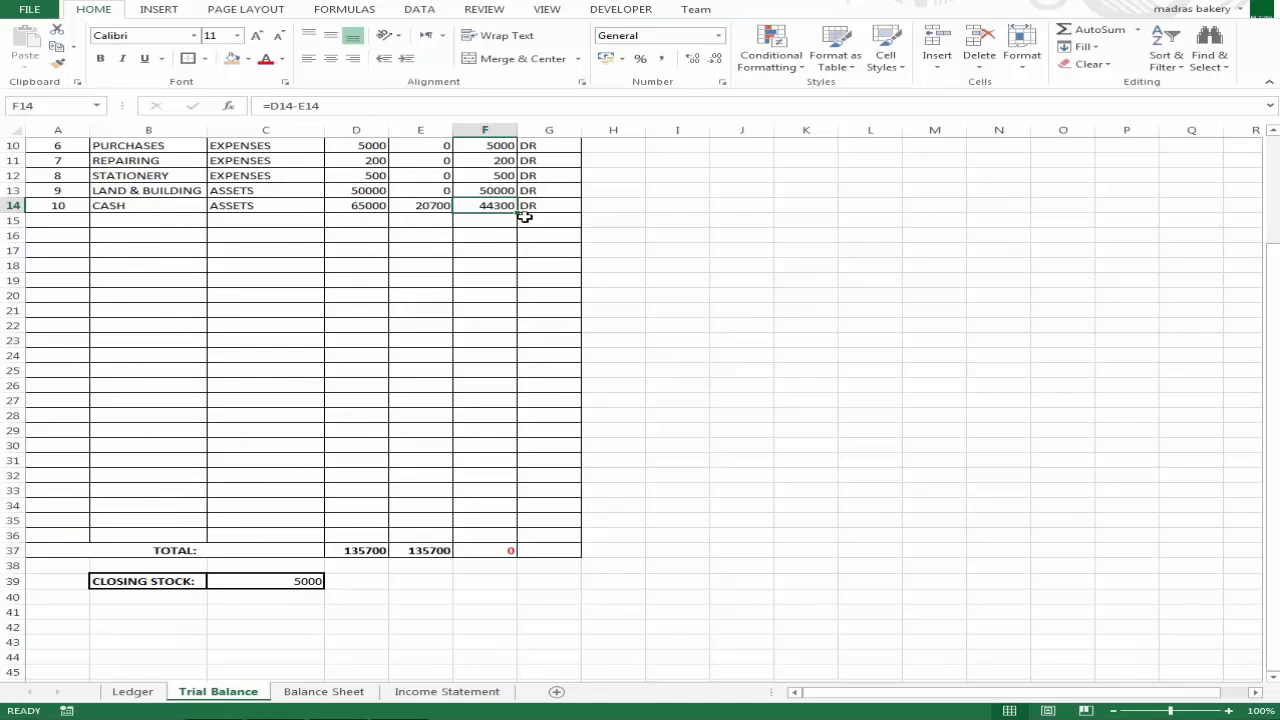
pyautogui.hotkey('ctrl', 'pagedown')
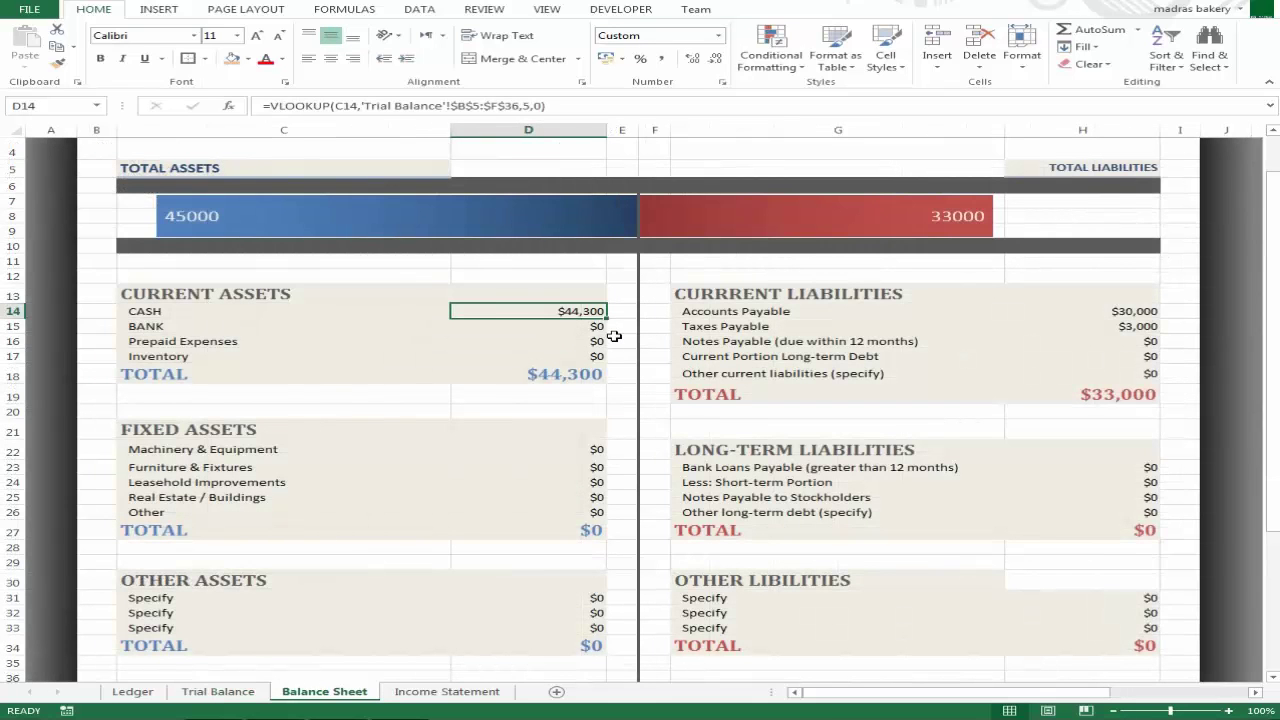
pyautogui.hotkey('ctrl', 'c')
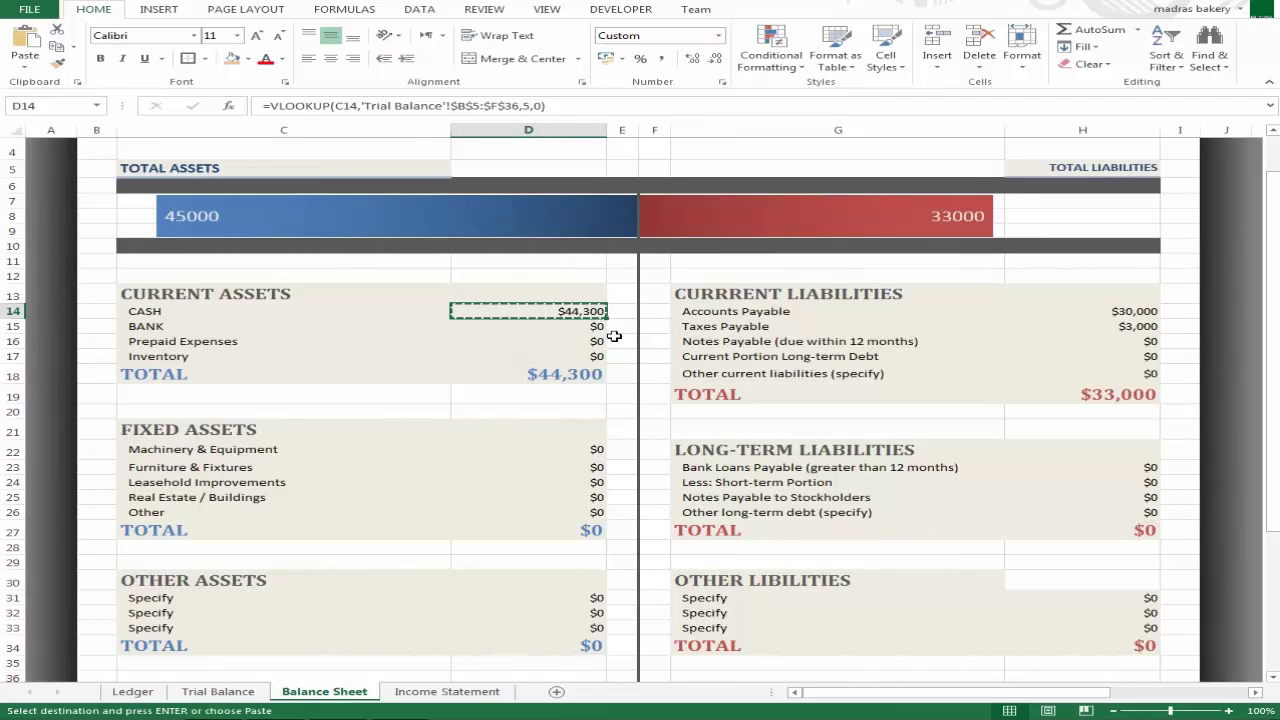
pyautogui.hotkey('shift', 'Down')
pyautogui.hotkey('shift', 'Down')
pyautogui.press('Return')
pyautogui.press('Down')
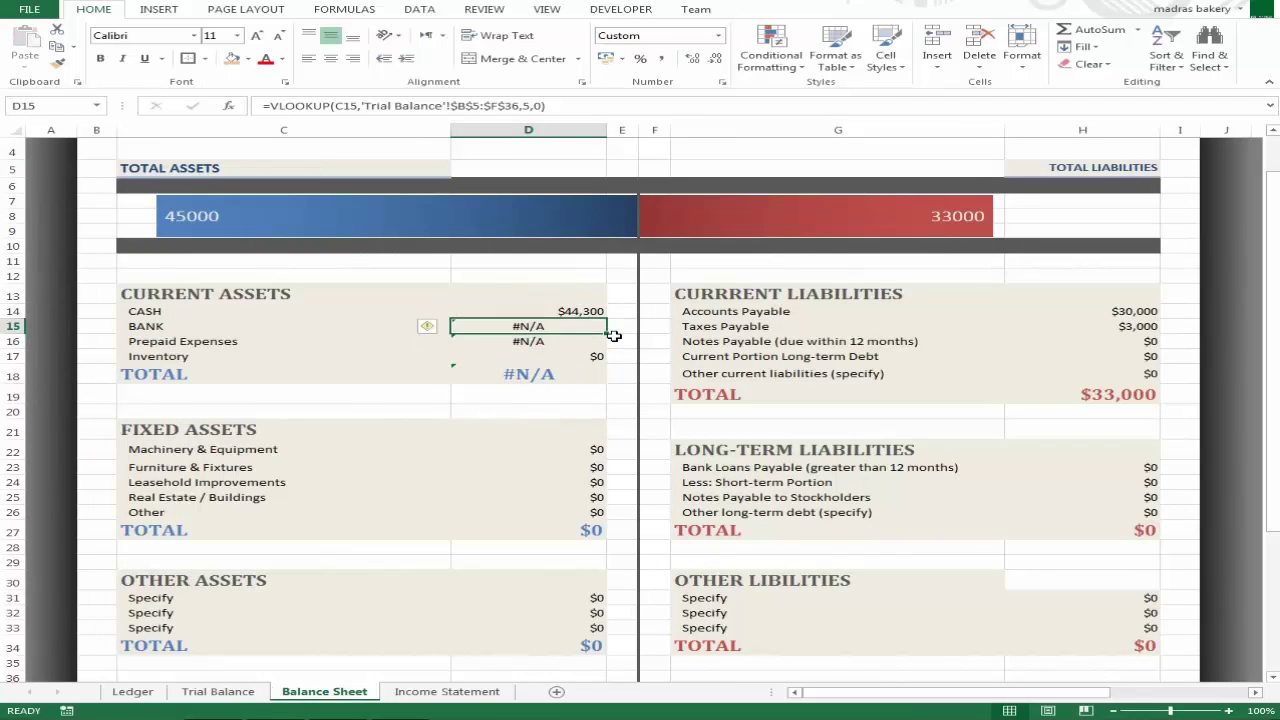
# Try copying the BANK label from C15 of the Balance Sheet into B15 of the Trial Balance, and undo the paste
pyautogui.click(214, 692)
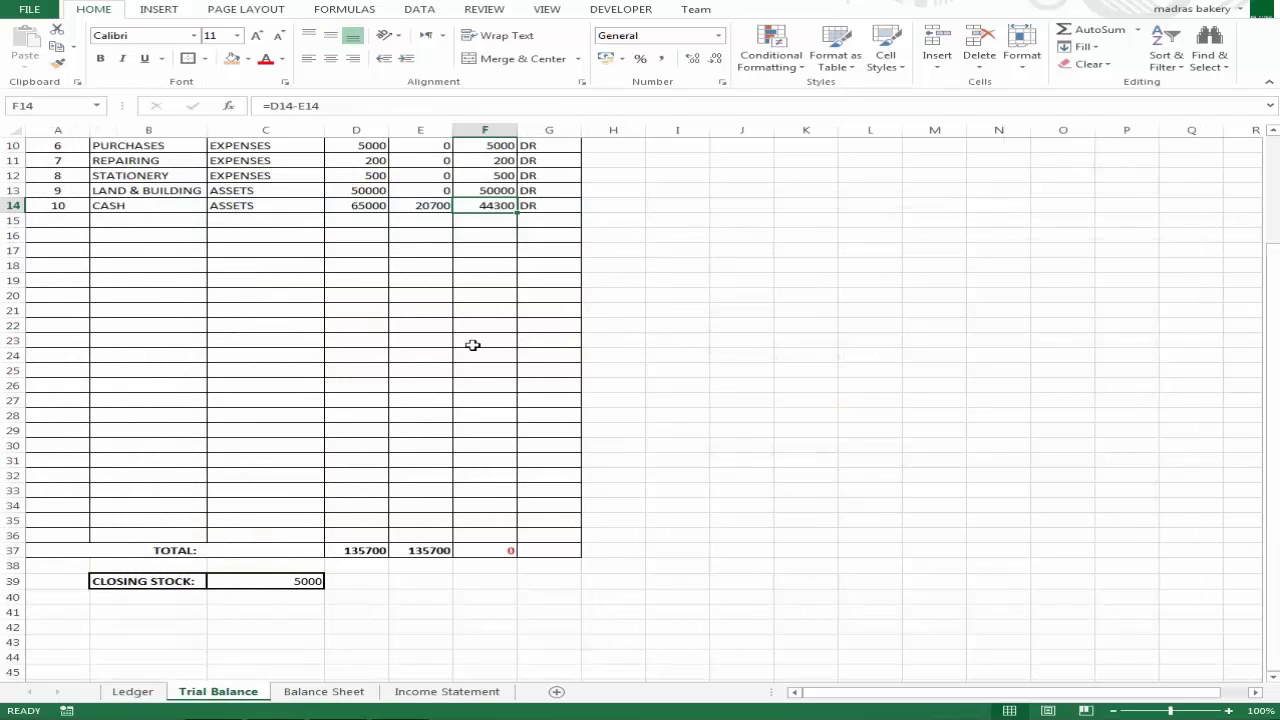
pyautogui.click(326, 692)
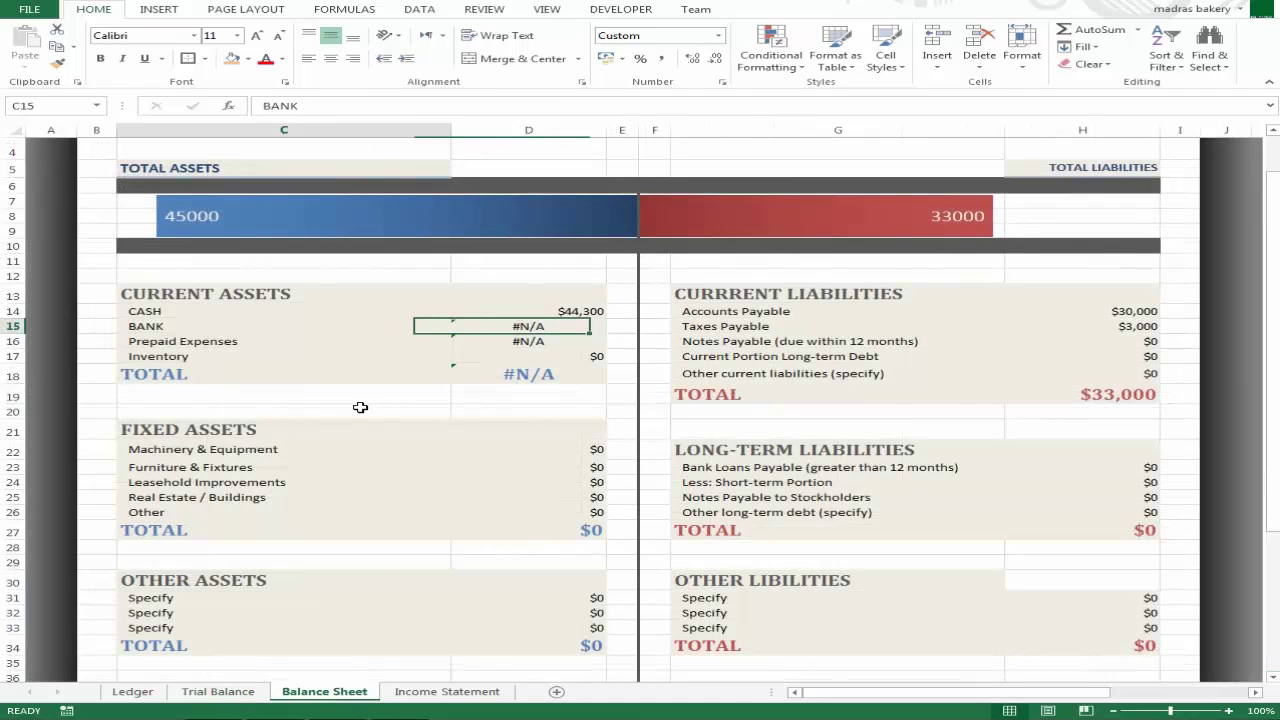
pyautogui.press('Left')
pyautogui.hotkey('ctrl', 'c')
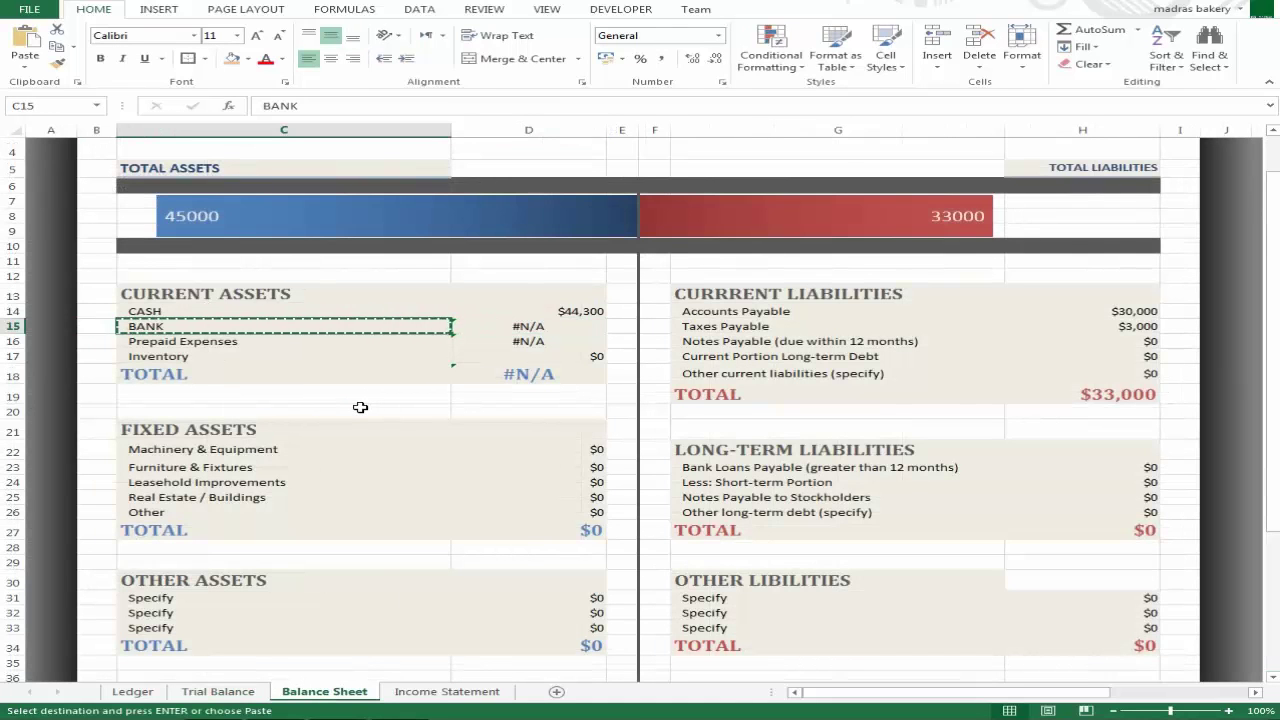
pyautogui.hotkey('ctrl', 'pageup')
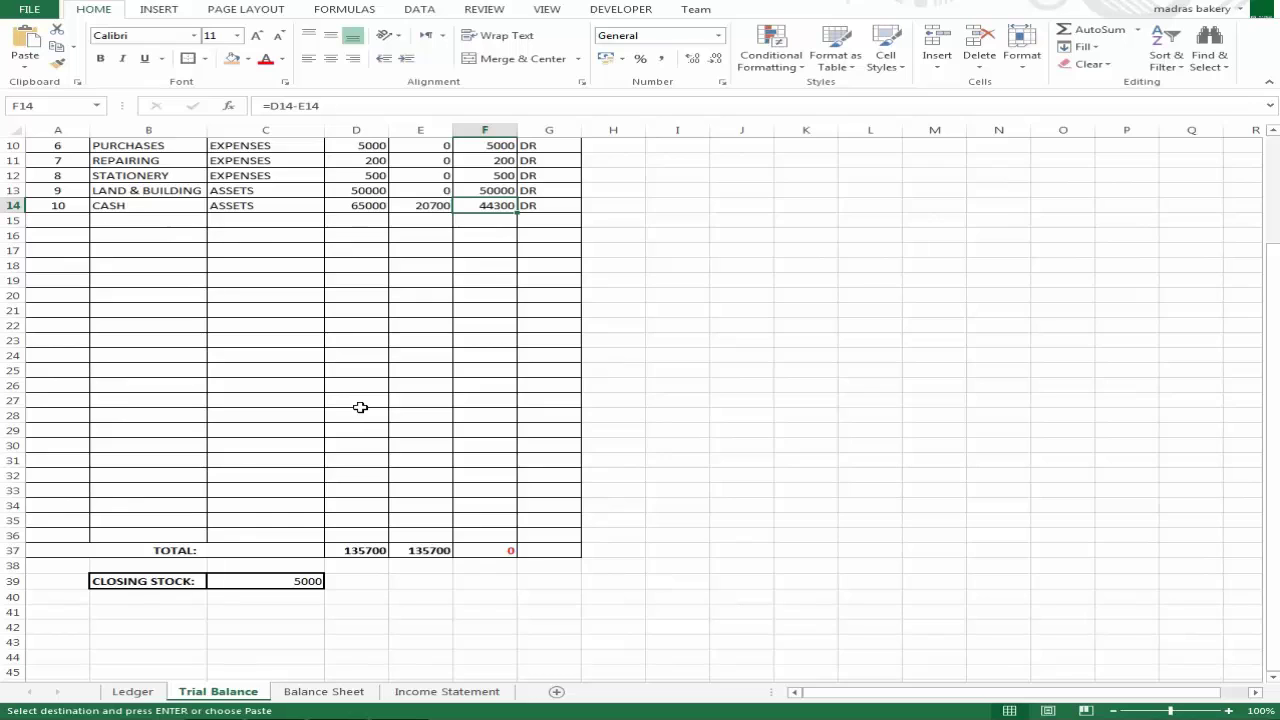
pyautogui.click(152, 217)
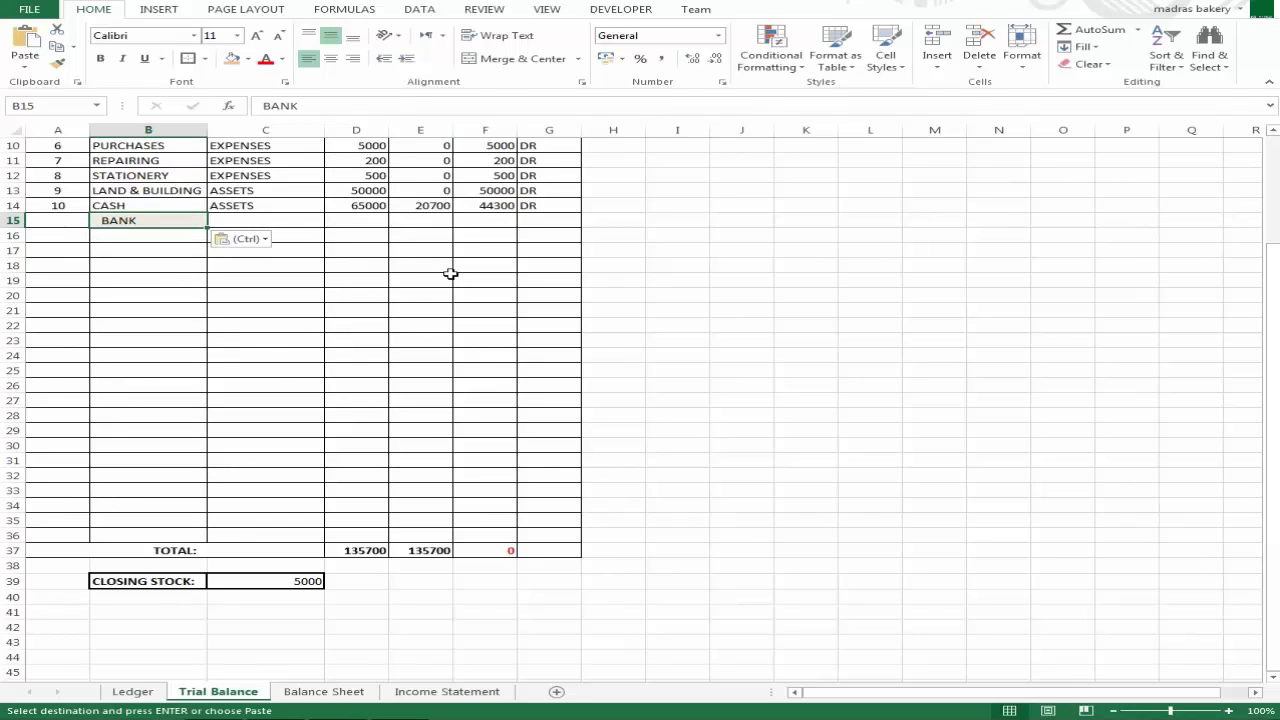
pyautogui.hotkey('ctrl', 'z')
# Try clearing the BANK and Prepaid Expenses labels in C15:C16 of the Balance Sheet, and undo the deletion
pyautogui.hotkey('ctrl', 'pagedown')
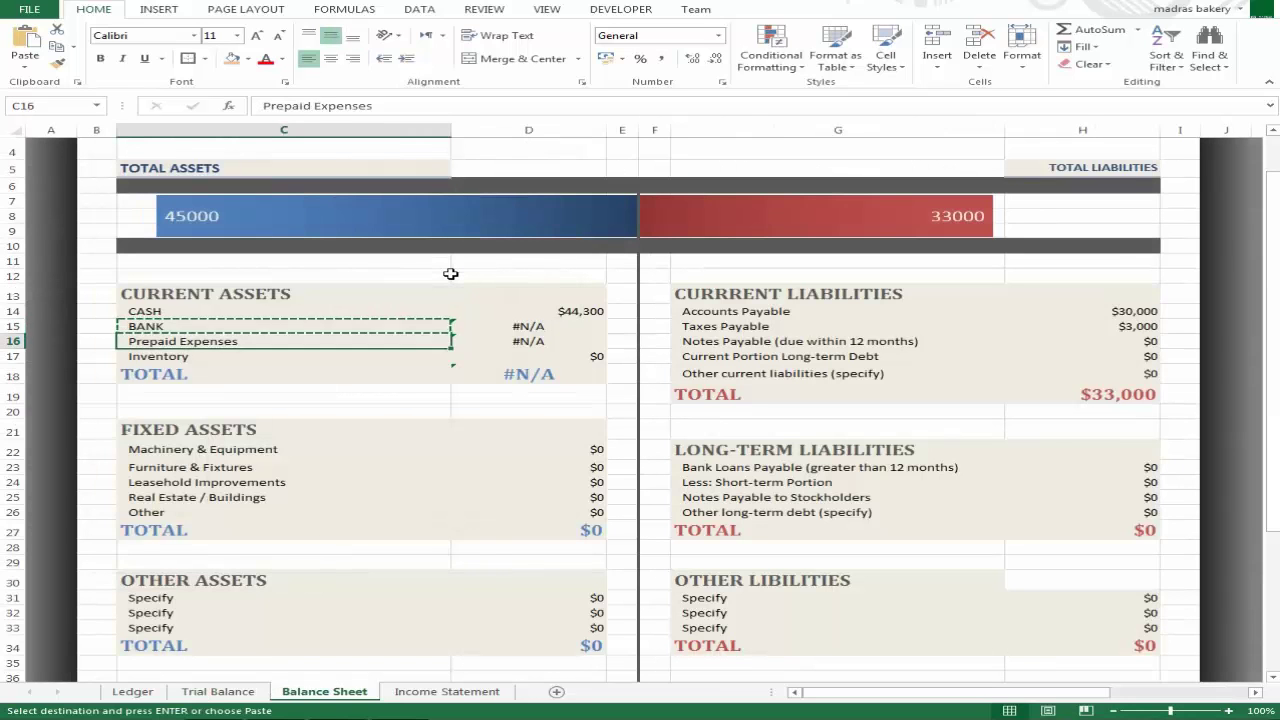
pyautogui.press('Up')
pyautogui.press('Escape')
pyautogui.hotkey('shift', 'Down')
pyautogui.press('Delete')
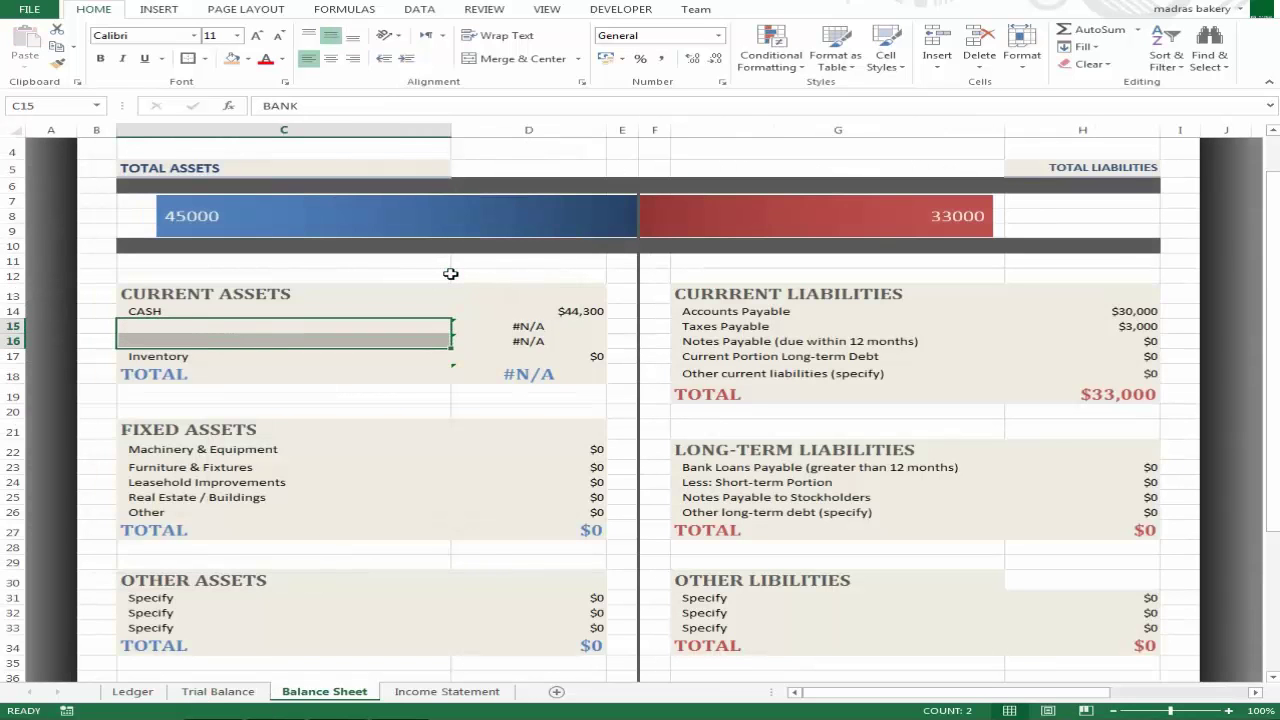
pyautogui.hotkey('ctrl', 'z')
pyautogui.hotkey('shift', 'Up')
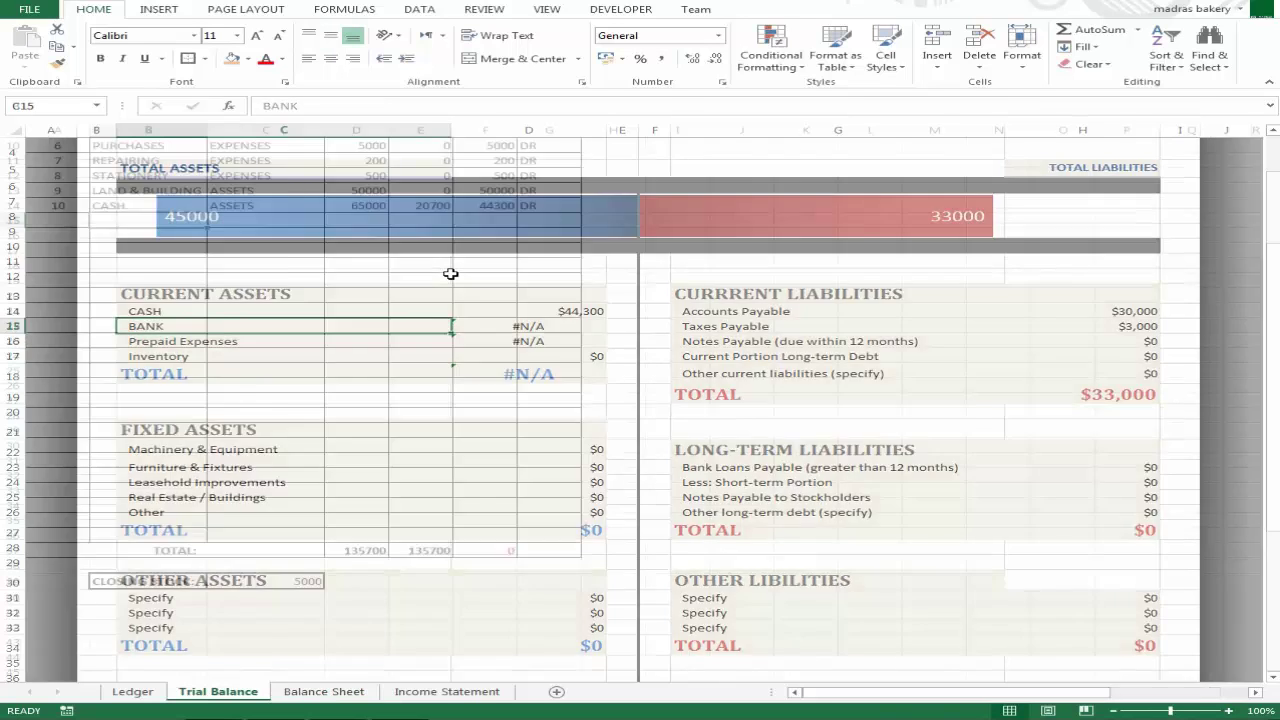
# Enter the account name BANK in B15 of the Trial Balance and return to the Balance Sheet
pyautogui.hotkey('ctrl', 'pageup')
pyautogui.write('BAN')
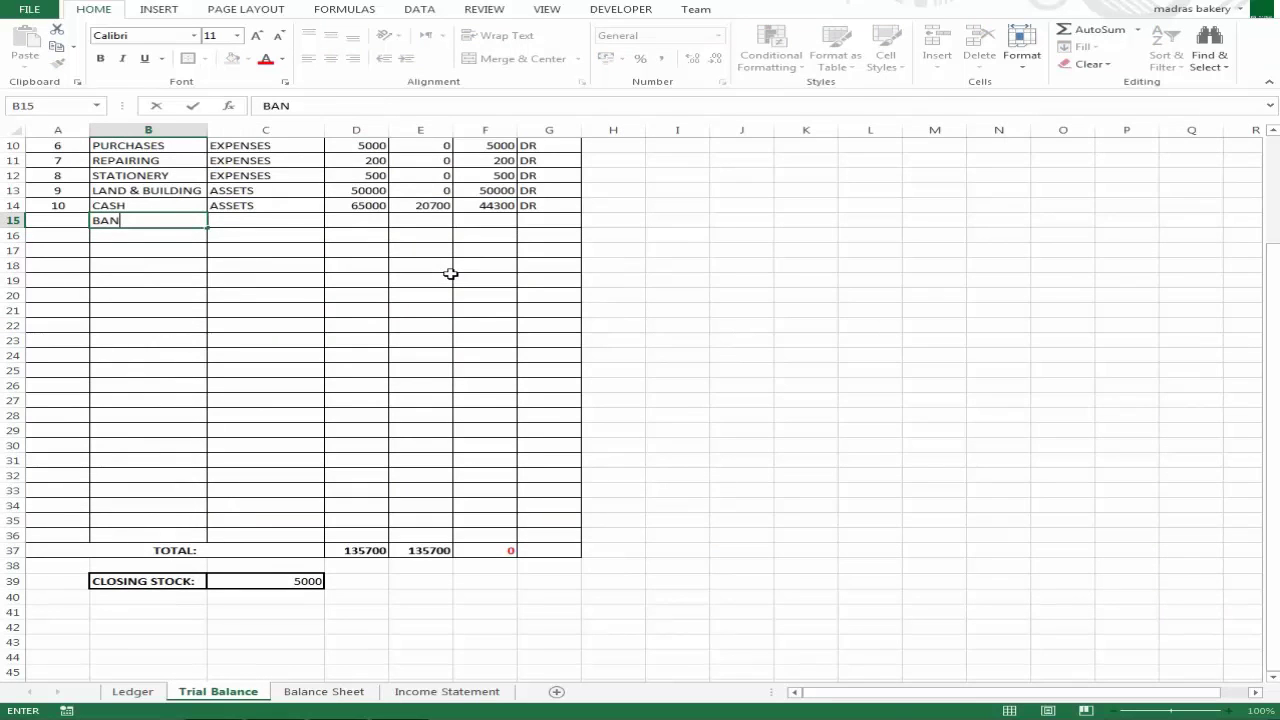
pyautogui.write('K')
pyautogui.hotkey('ctrl', 'Return')
pyautogui.hotkey('ctrl', 'pagedown')
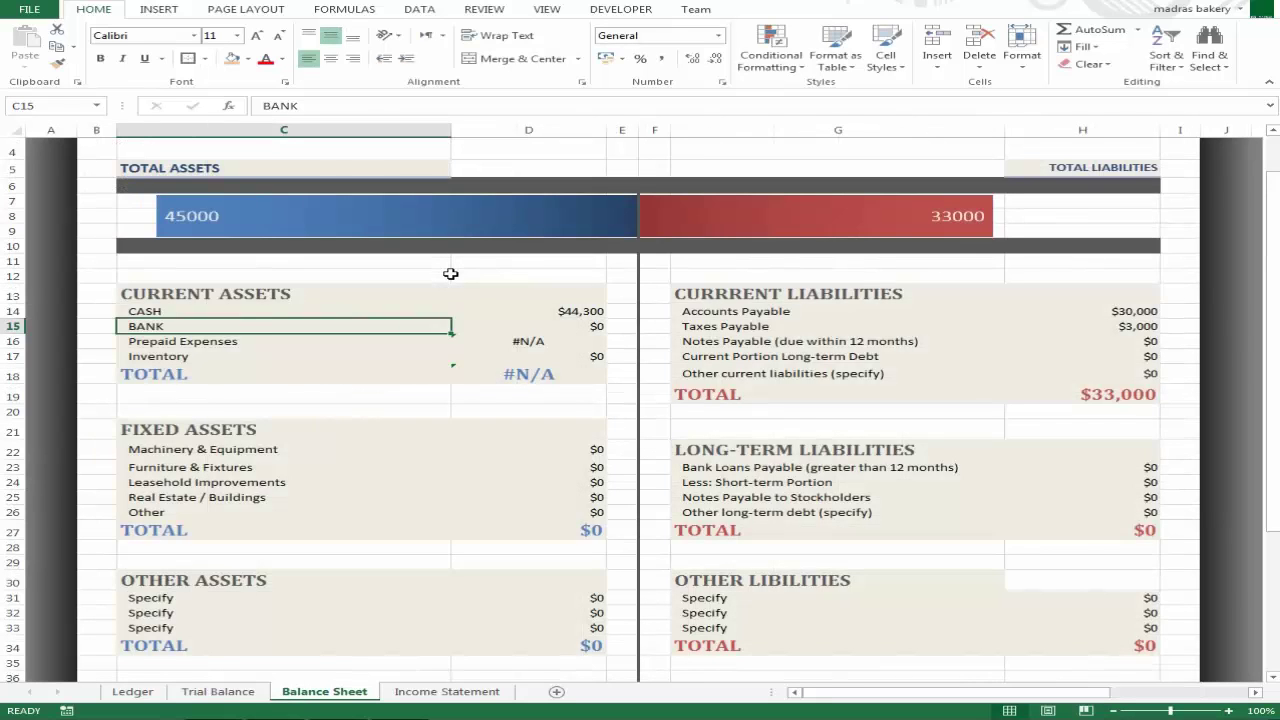
# Enter the account name PREPAID EXPENSES in B16 of the Trial Balance and return to the Balance Sheet's Prepaid Expenses line
pyautogui.press('Down')
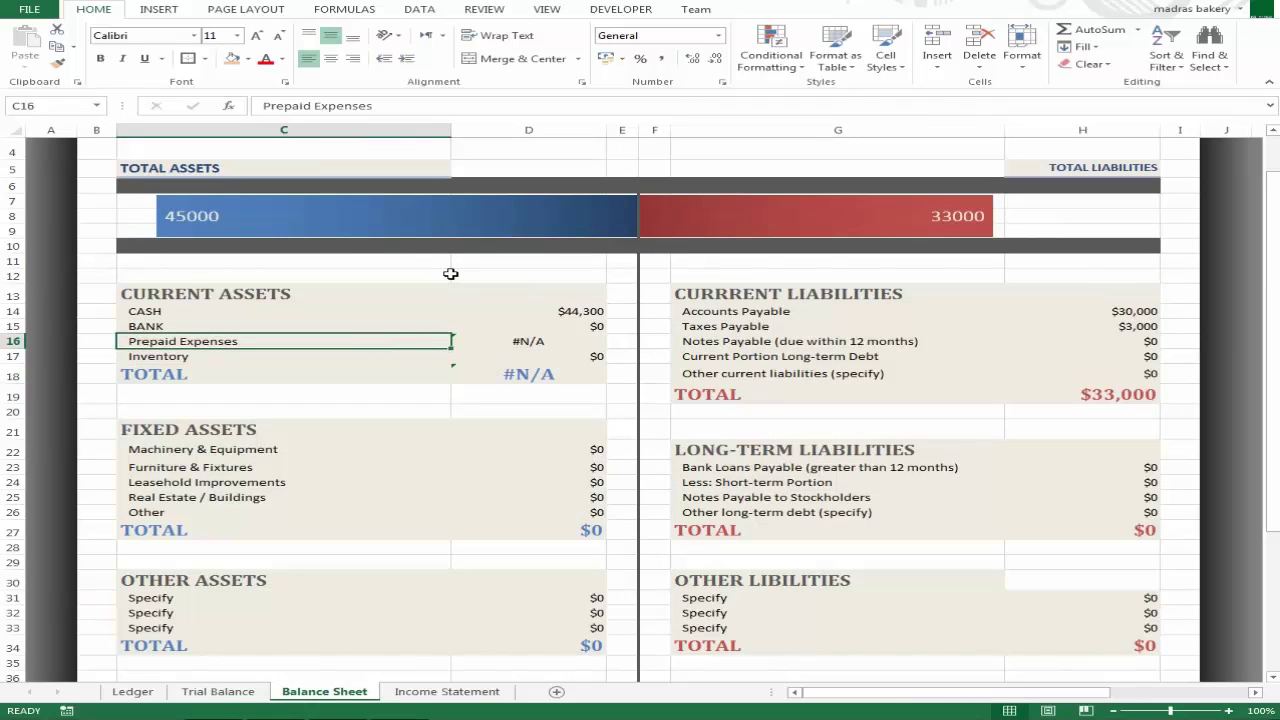
pyautogui.hotkey('ctrl', 'pageup')
pyautogui.press('Down')
pyautogui.write('PR')
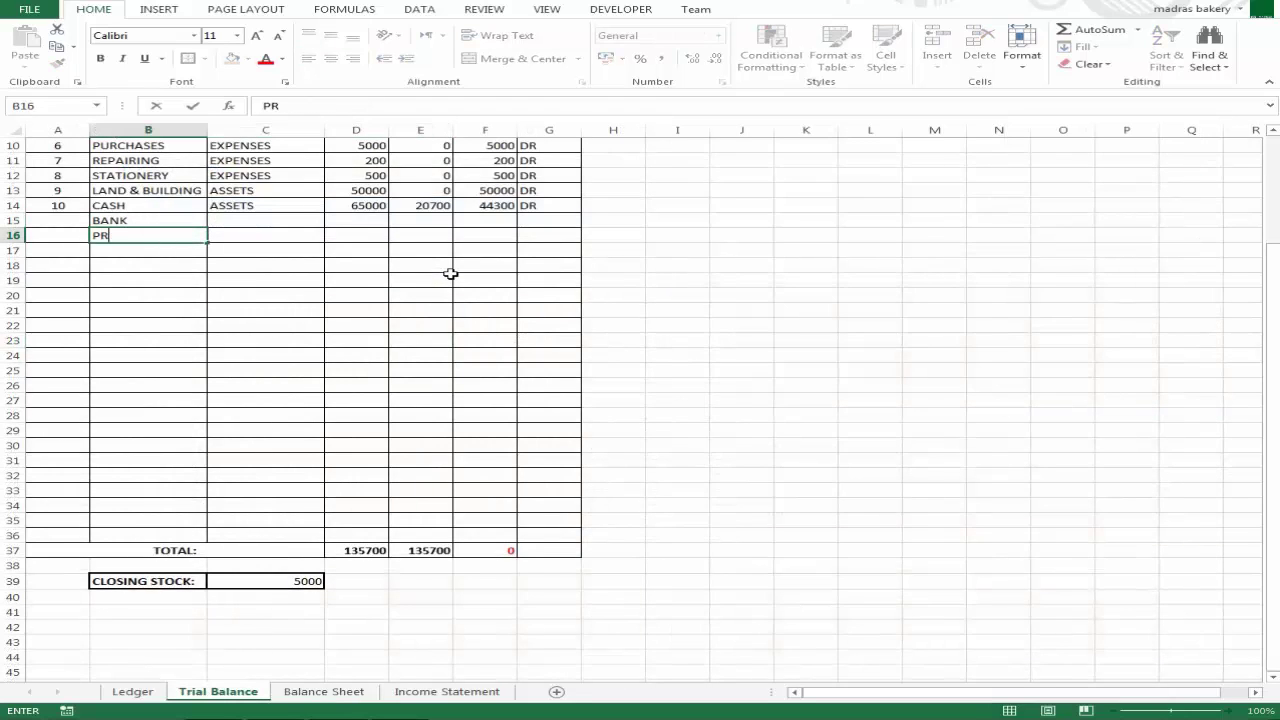
pyautogui.write('EPAID EXPENSE')
pyautogui.press('Return')
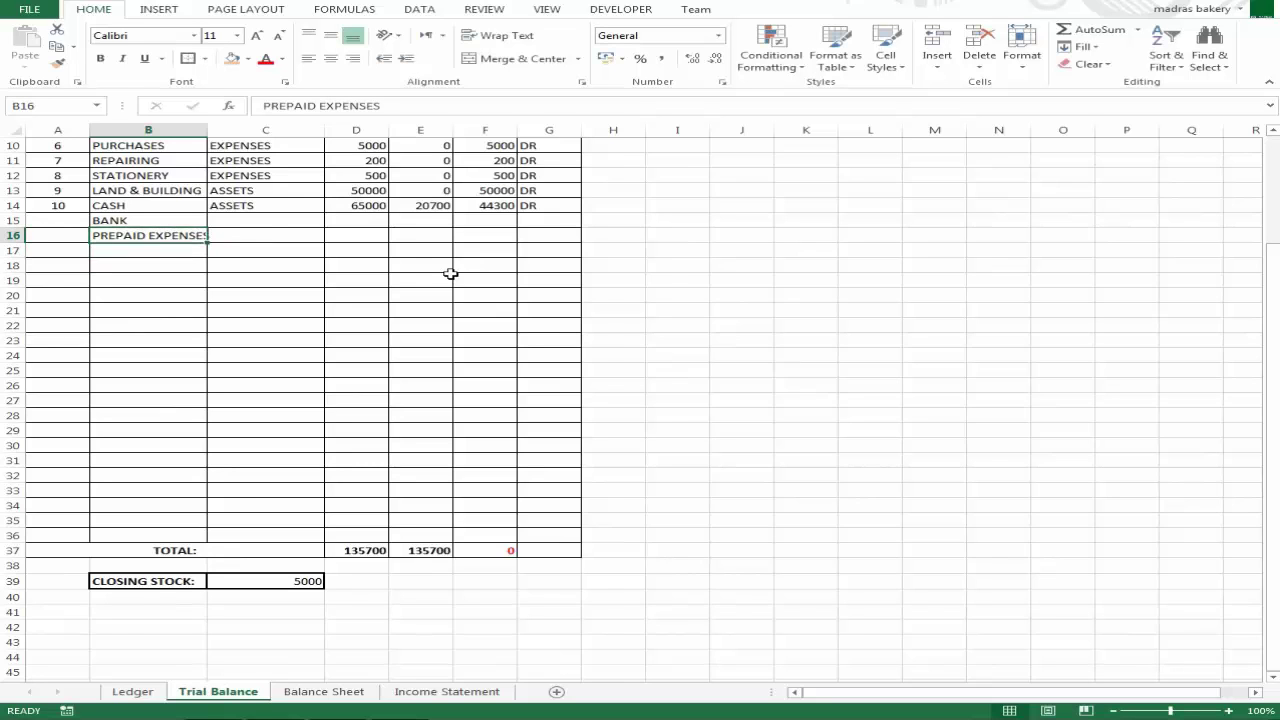
pyautogui.hotkey('ctrl', 'pagedown')
pyautogui.press('Down')
pyautogui.press('Up')
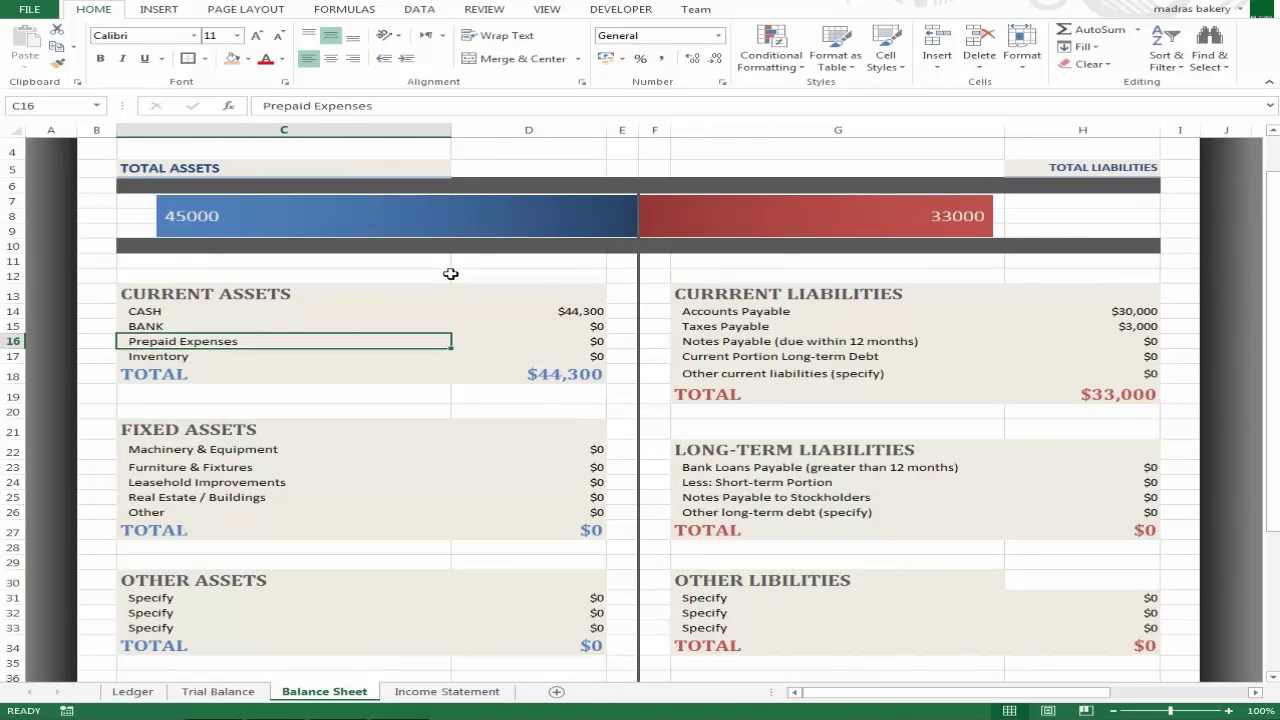
# Link the Inventory amount in D17 of the Balance Sheet to the closing stock in C39 of the Trial Balance
pyautogui.press('Down')
pyautogui.press('Right')
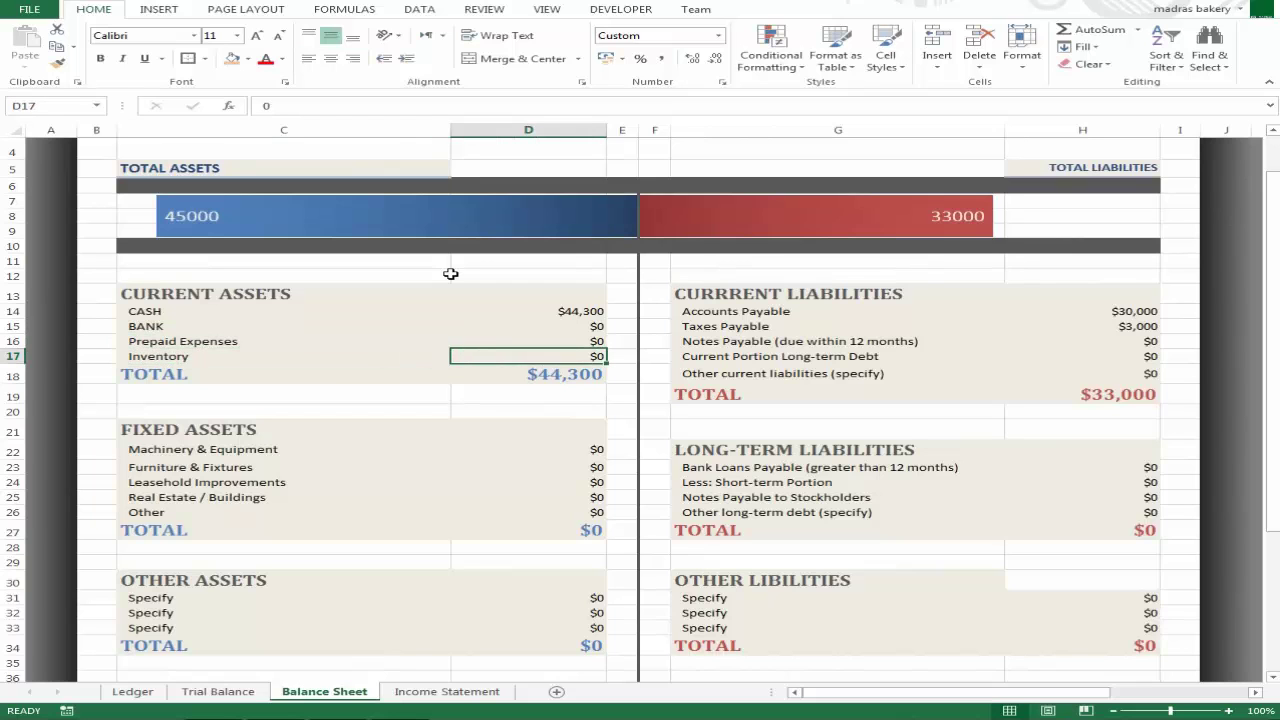
pyautogui.write('=')
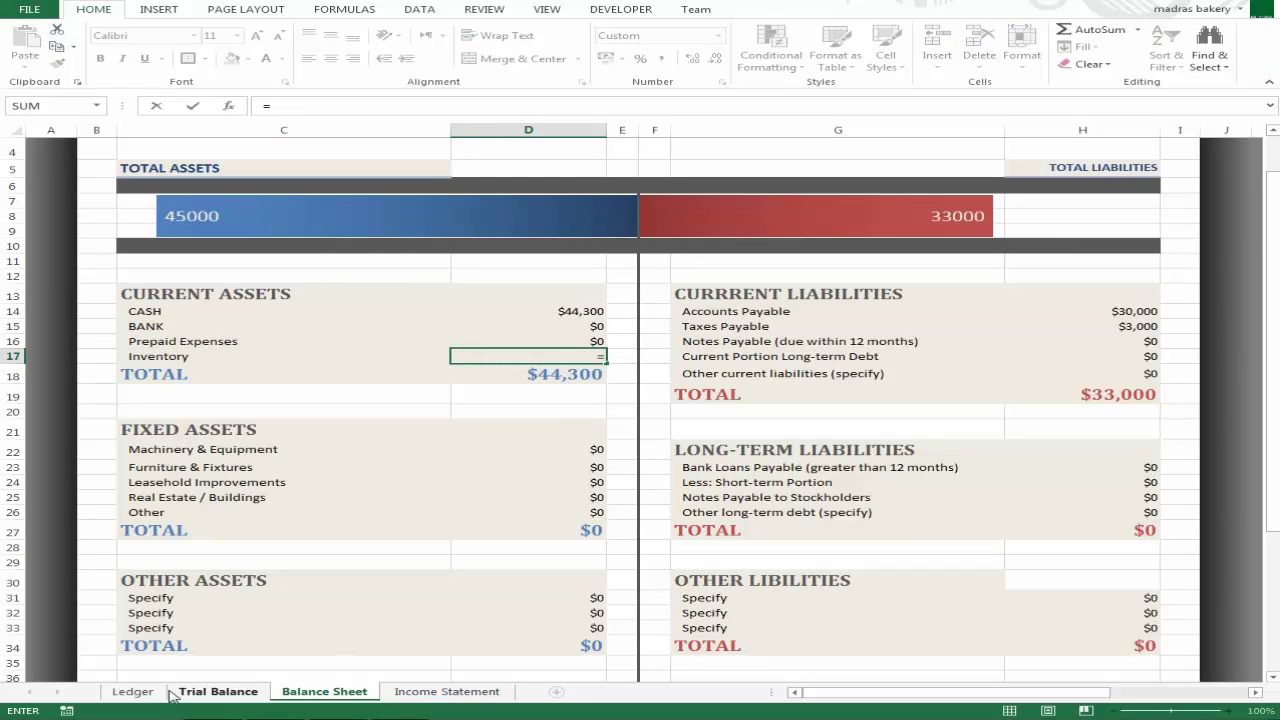
pyautogui.click(220, 692)
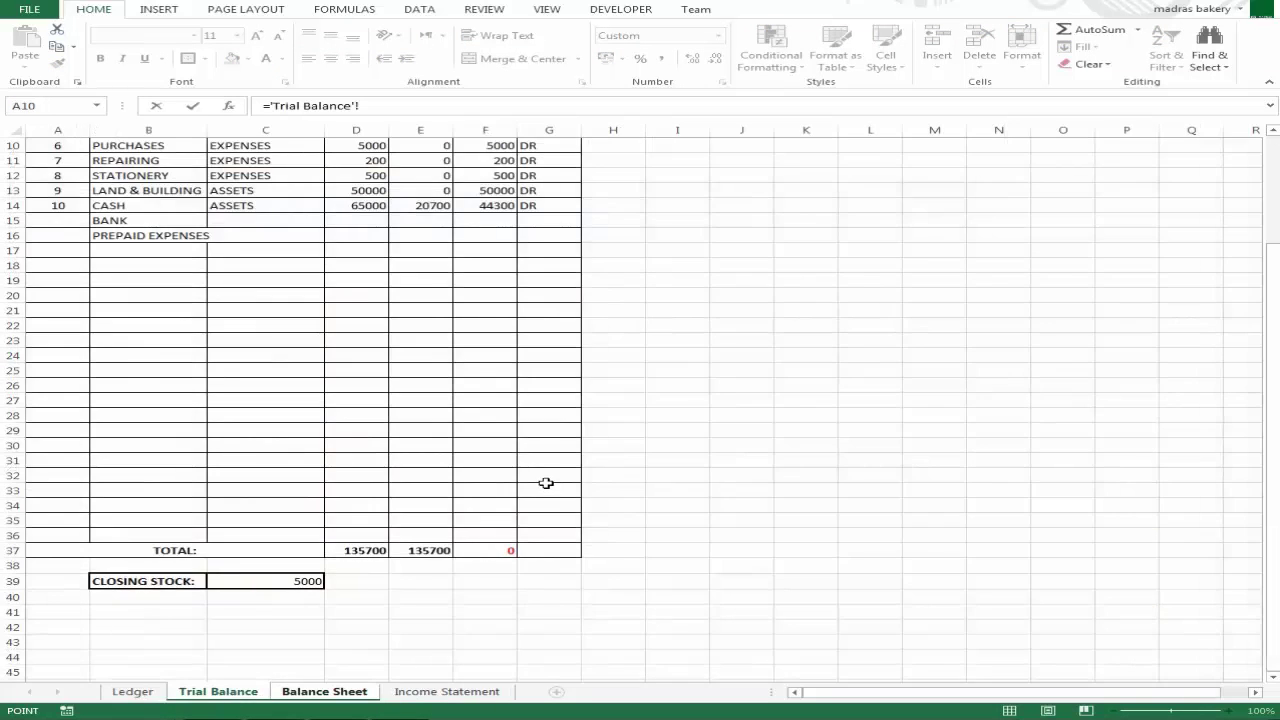
pyautogui.click(253, 583)
pyautogui.press('Return')
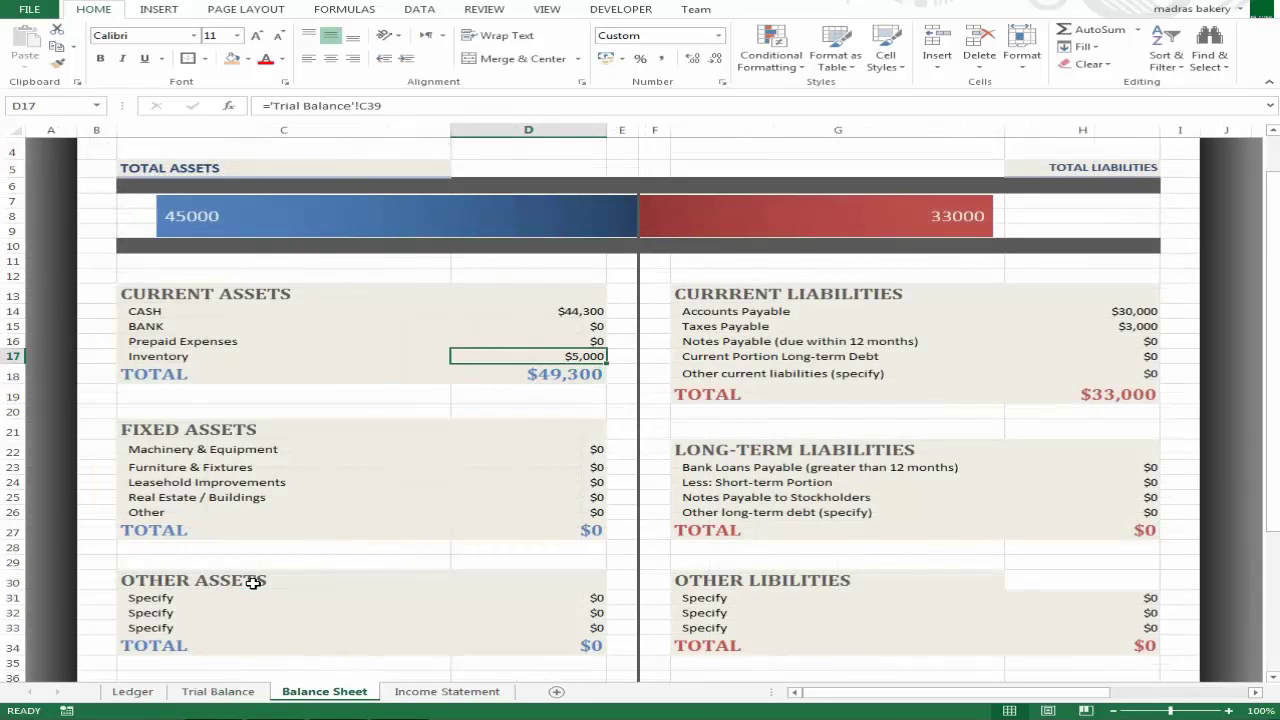
# Review the current assets total formula in D18 and the Prepaid Expenses label and lookup formula in row 16
pyautogui.press('Down')
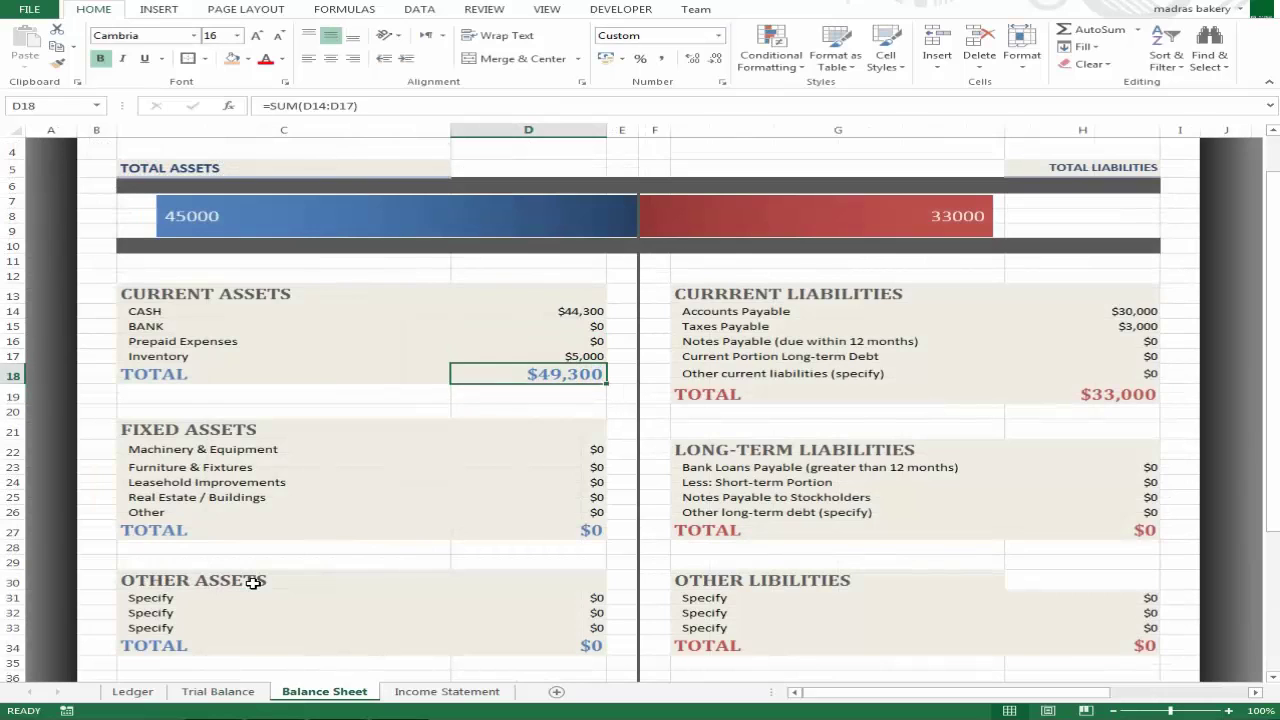
pyautogui.press('Up')
pyautogui.press('Up')
pyautogui.press('Up')
pyautogui.press('Down')
pyautogui.press('Left')
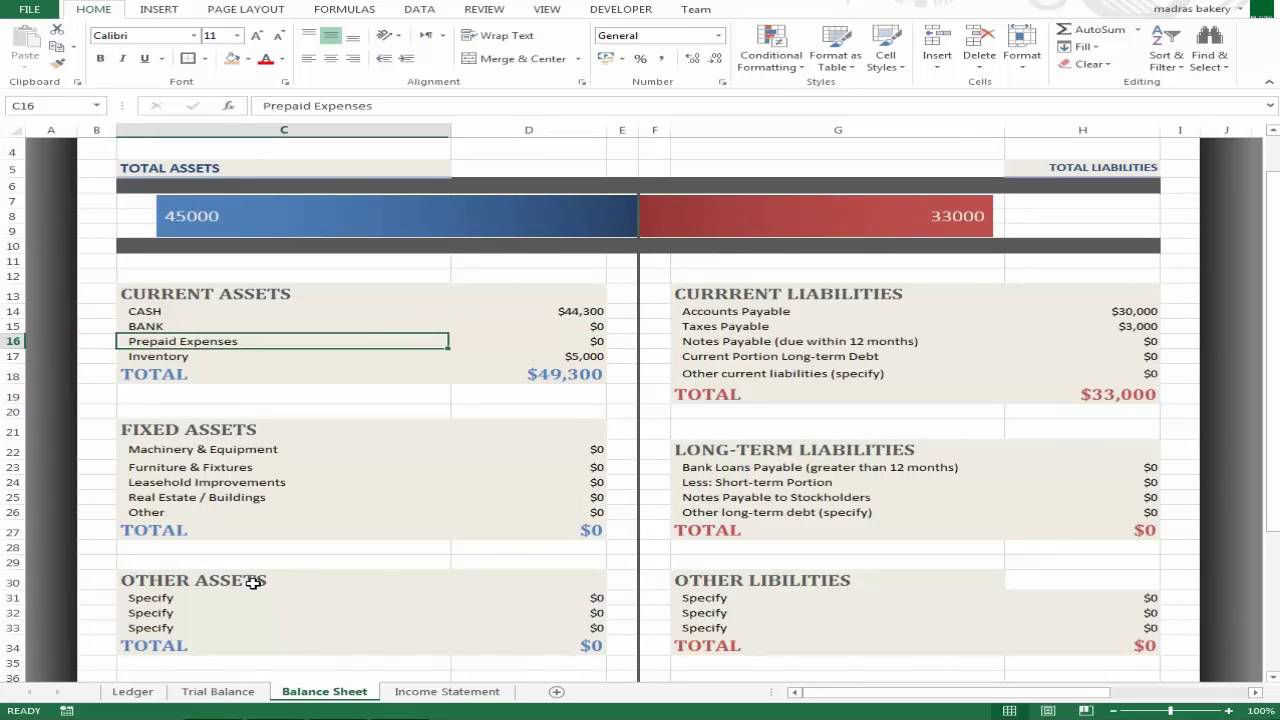
pyautogui.press('Down')
pyautogui.press('Up')
pyautogui.press('Right')
pyautogui.press('Left')
pyautogui.press('Right')
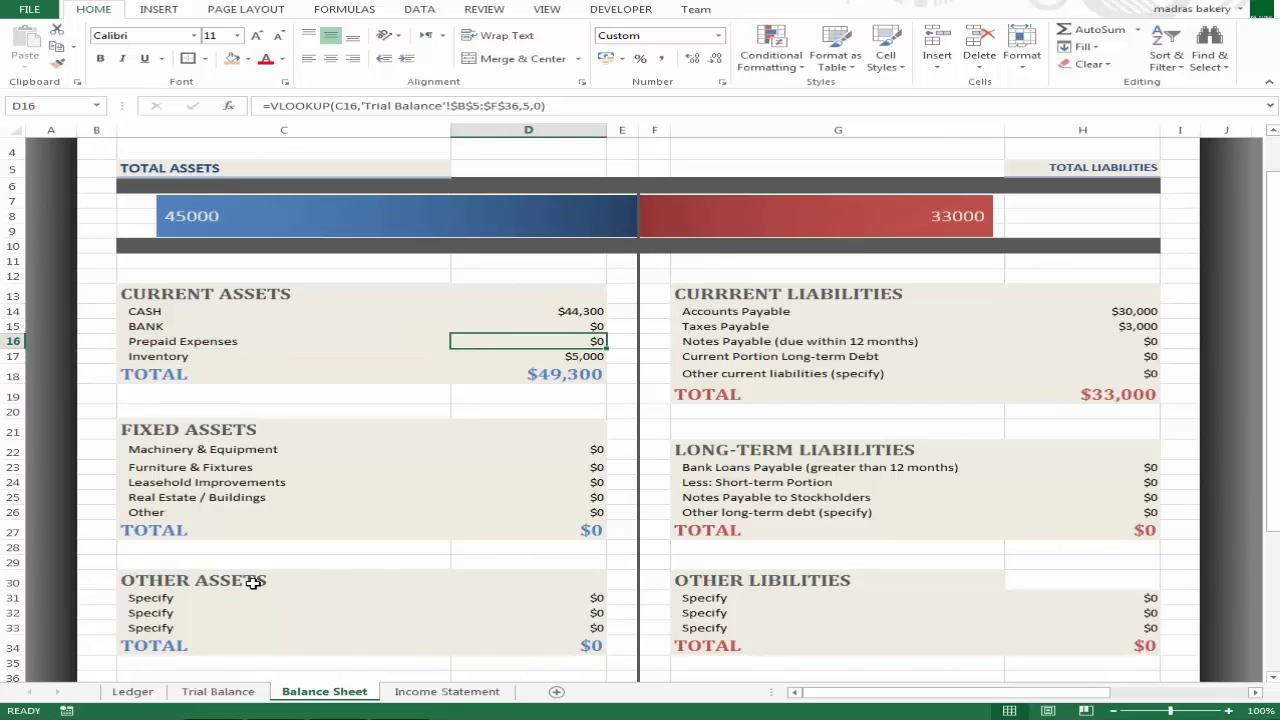
# Copy the CASH line's VLOOKUP formula text from D14 unchanged into the Accounts Payable amount in H14
pyautogui.click(886, 296)
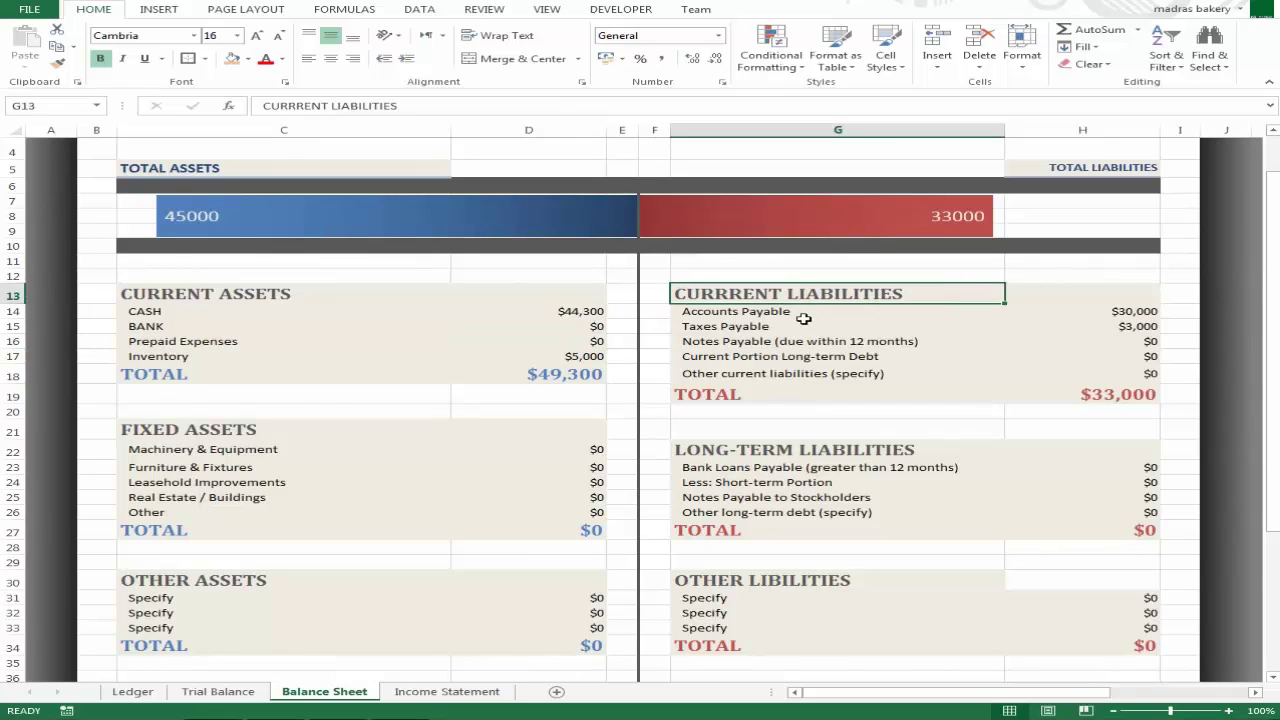
pyautogui.click(870, 326)
pyautogui.press('Up')
pyautogui.press('Left')
pyautogui.press('Left')
pyautogui.press('Left')
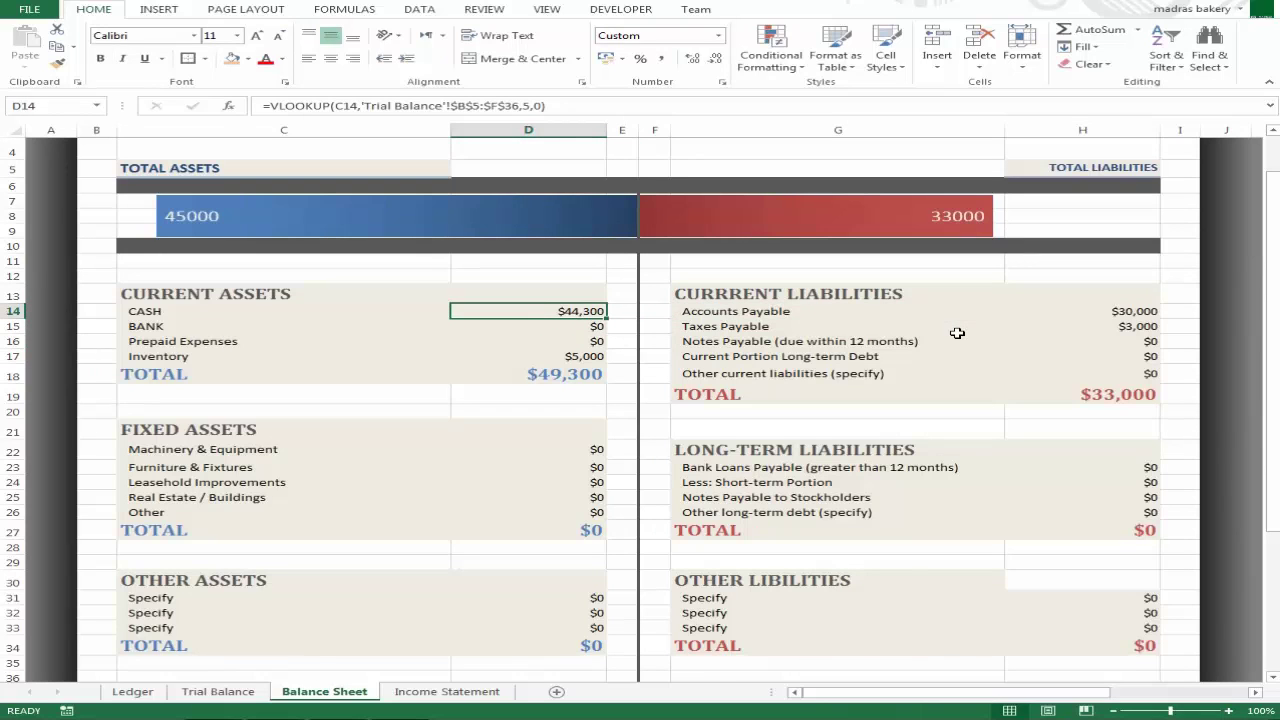
pyautogui.press('F2')
pyautogui.press('Left')
pyautogui.press('Left')
pyautogui.press('Left')
pyautogui.press('Left')
pyautogui.press('Left')
pyautogui.press('Left')
pyautogui.press('Left')
pyautogui.press('Left')
pyautogui.press('Left')
pyautogui.press('Left')
pyautogui.press('Left')
pyautogui.press('Left')
pyautogui.press('Left')
pyautogui.press('Left')
pyautogui.press('Left')
pyautogui.press('Left')
pyautogui.press('Left')
pyautogui.press('Left')
pyautogui.press('Left')
pyautogui.press('Left')
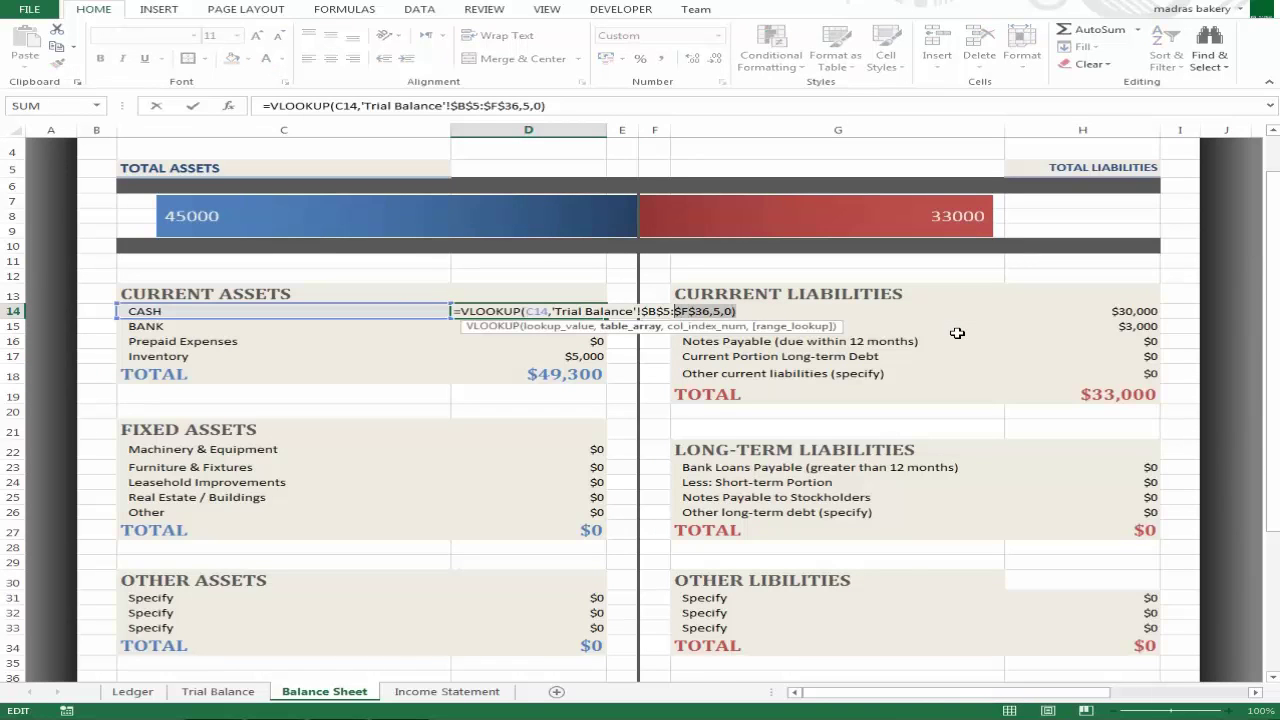
pyautogui.press('Left')
pyautogui.press('Left')
pyautogui.press('Left')
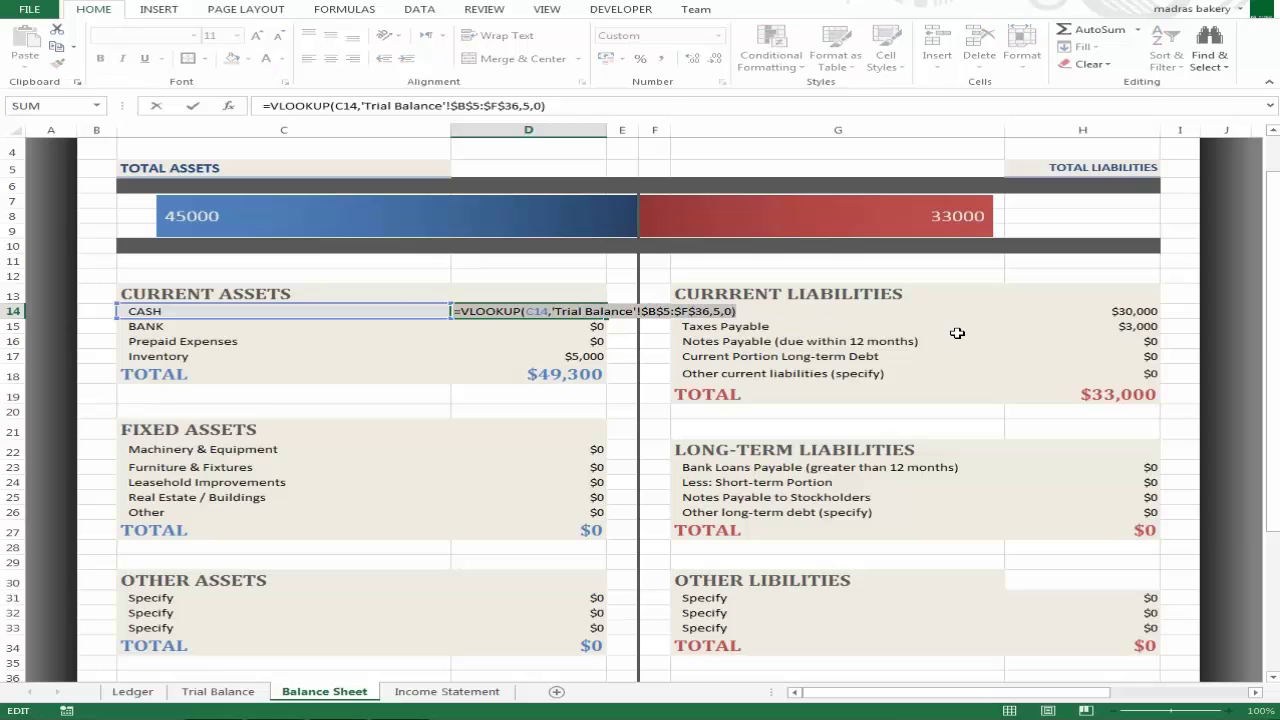
pyautogui.press('Return')
pyautogui.press('Up')
pyautogui.press('Right')
pyautogui.press('Right')
pyautogui.press('Right')
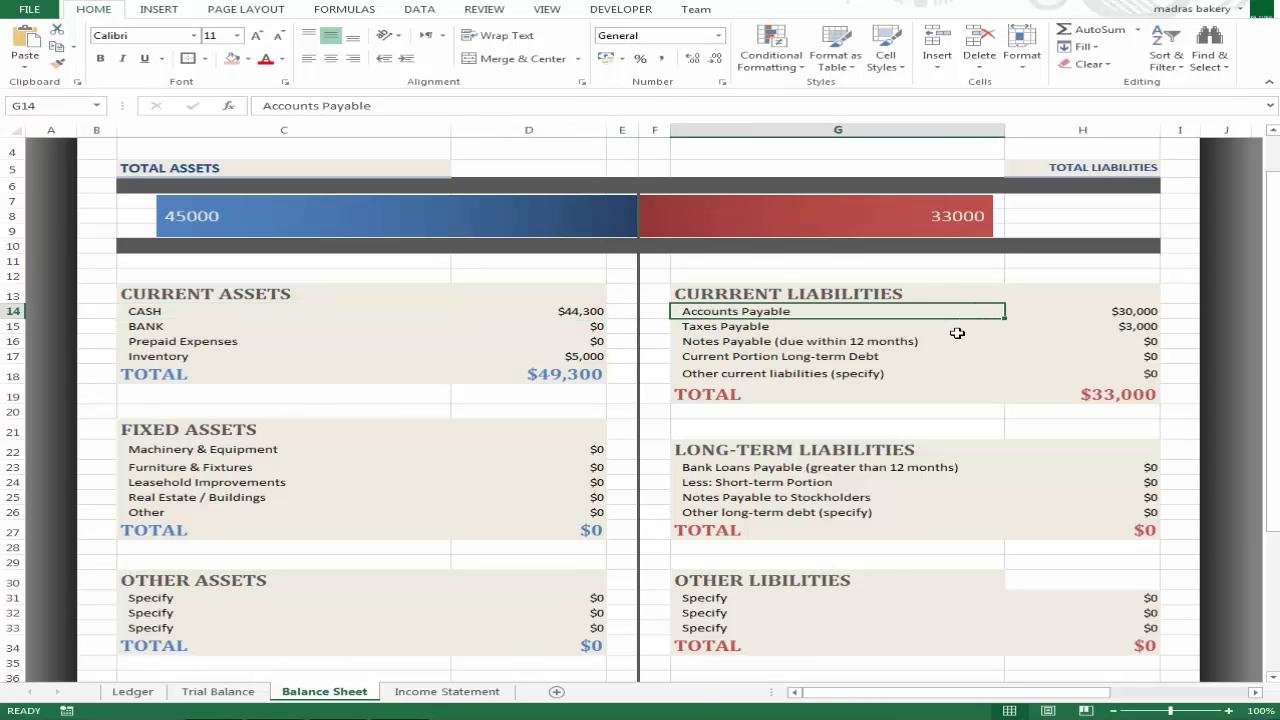
pyautogui.press('Right')
pyautogui.write("=VLOOKUP(C14,'Trial Balance'!$B$5:$F$36,5,0)")
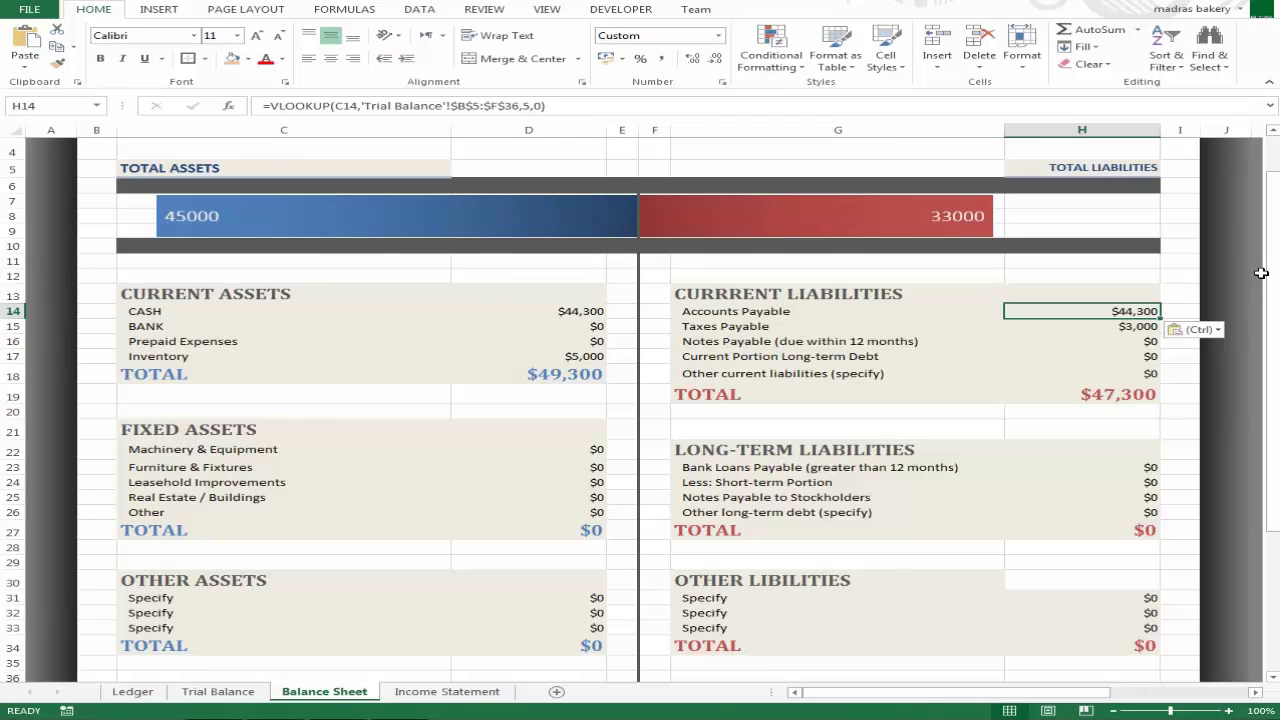
# Change the lookup value of the VLOOKUP formula in H14 to the Accounts Payable label in G14
pyautogui.press('Down')
pyautogui.press('Up')
pyautogui.press('F2')
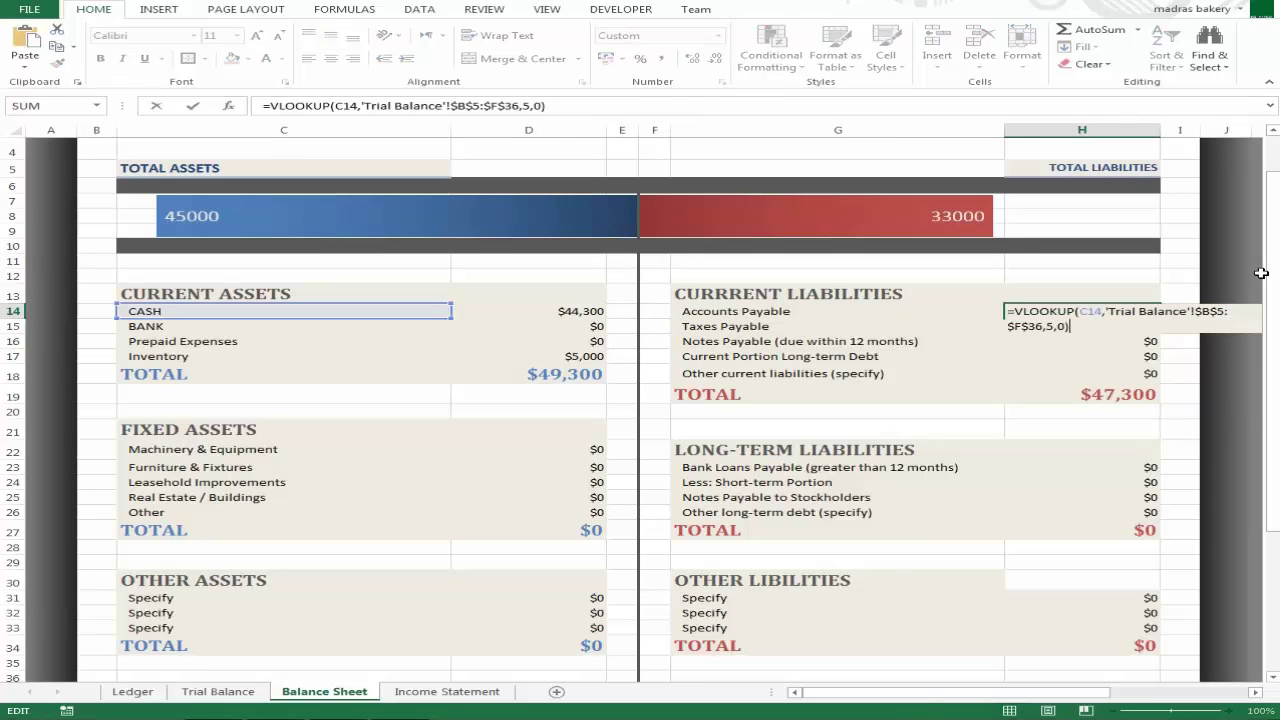
pyautogui.press('Up')
pyautogui.press('Right')
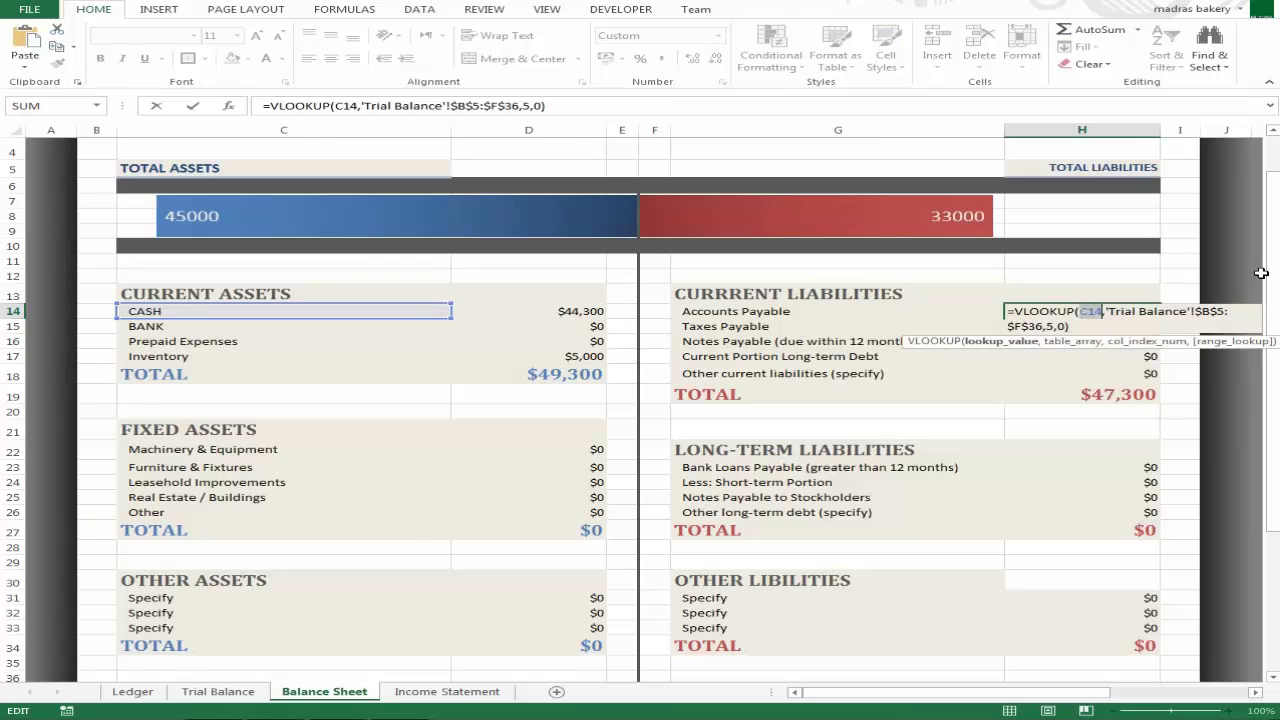
pyautogui.click(748, 312)
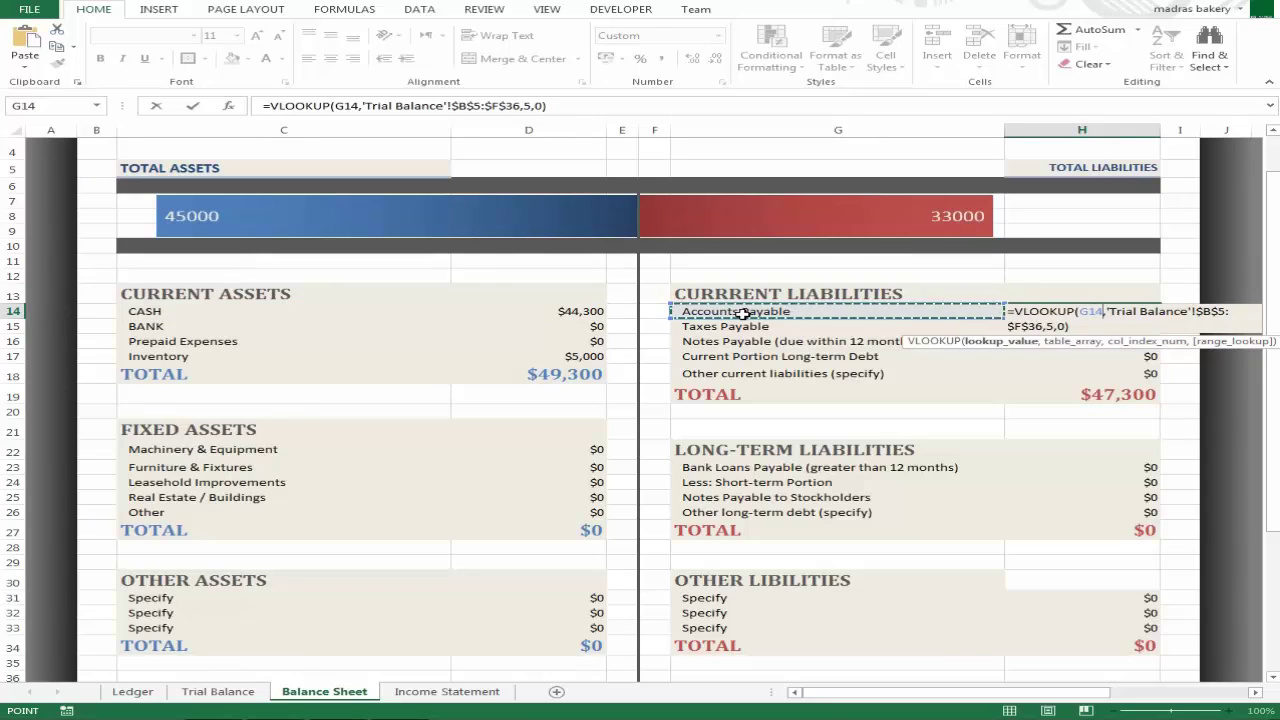
pyautogui.hotkey('ctrl', 'Return')
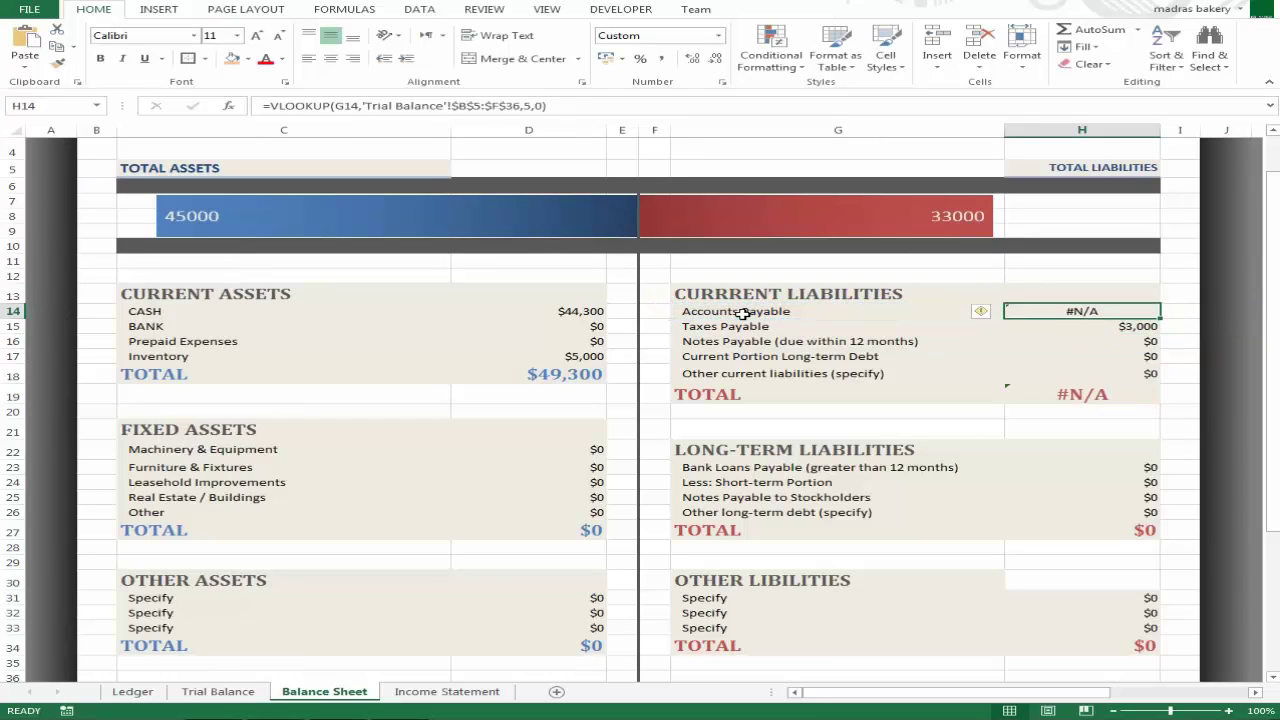
# Fill the VLOOKUP formula from H14 down through H18 for the remaining current liability lines
pyautogui.hotkey('shift', 'Down')
pyautogui.hotkey('shift', 'Down')
pyautogui.hotkey('shift', 'Down')
pyautogui.hotkey('shift', 'Down')
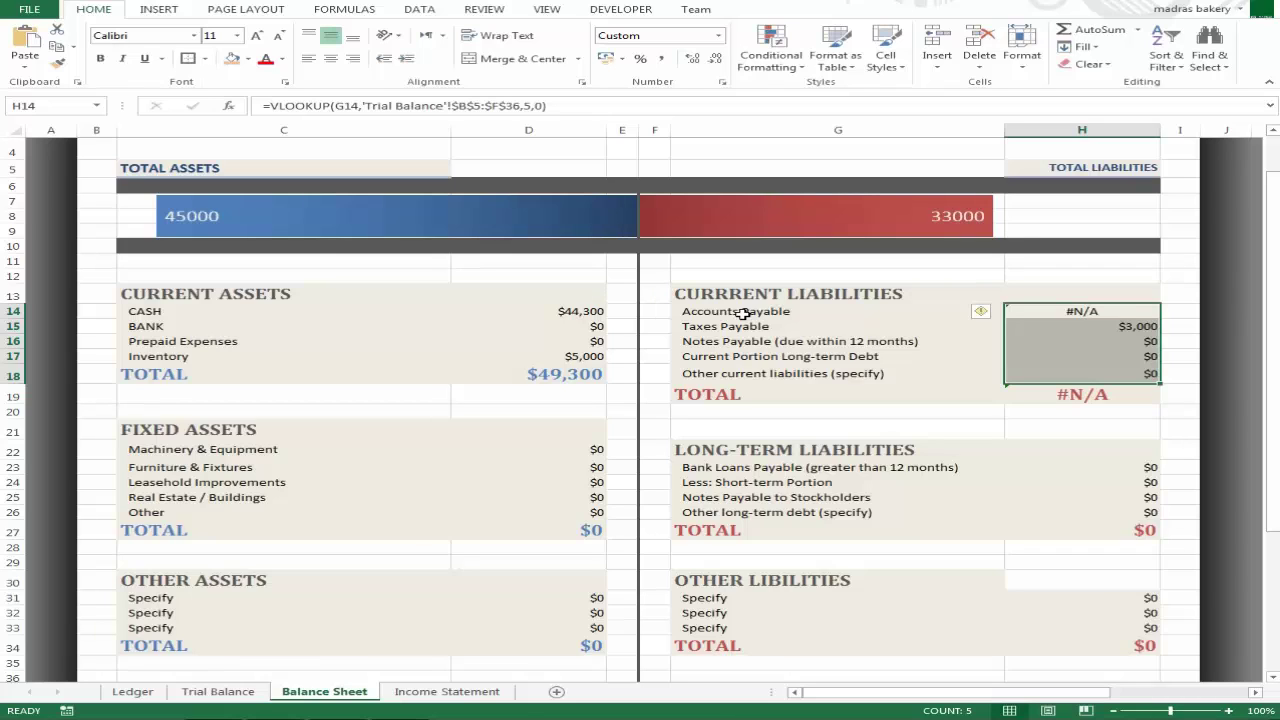
pyautogui.hotkey('ctrl', 'd')
pyautogui.hotkey('shift', 'Up')
pyautogui.hotkey('shift', 'Up')
pyautogui.hotkey('shift', 'Up')
pyautogui.hotkey('shift', 'Up')
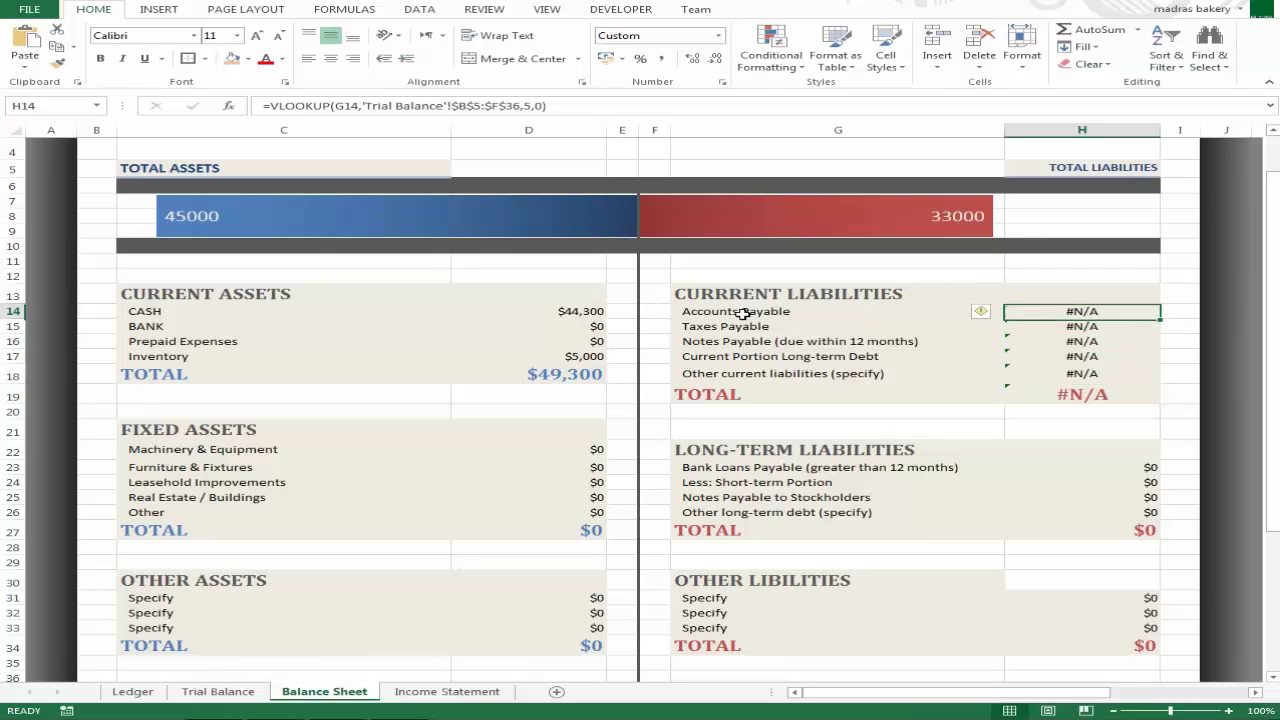
# Return to the Trial Balance and auto-fit the width of the ACCOUNT column B to its names
pyautogui.click(742, 313)
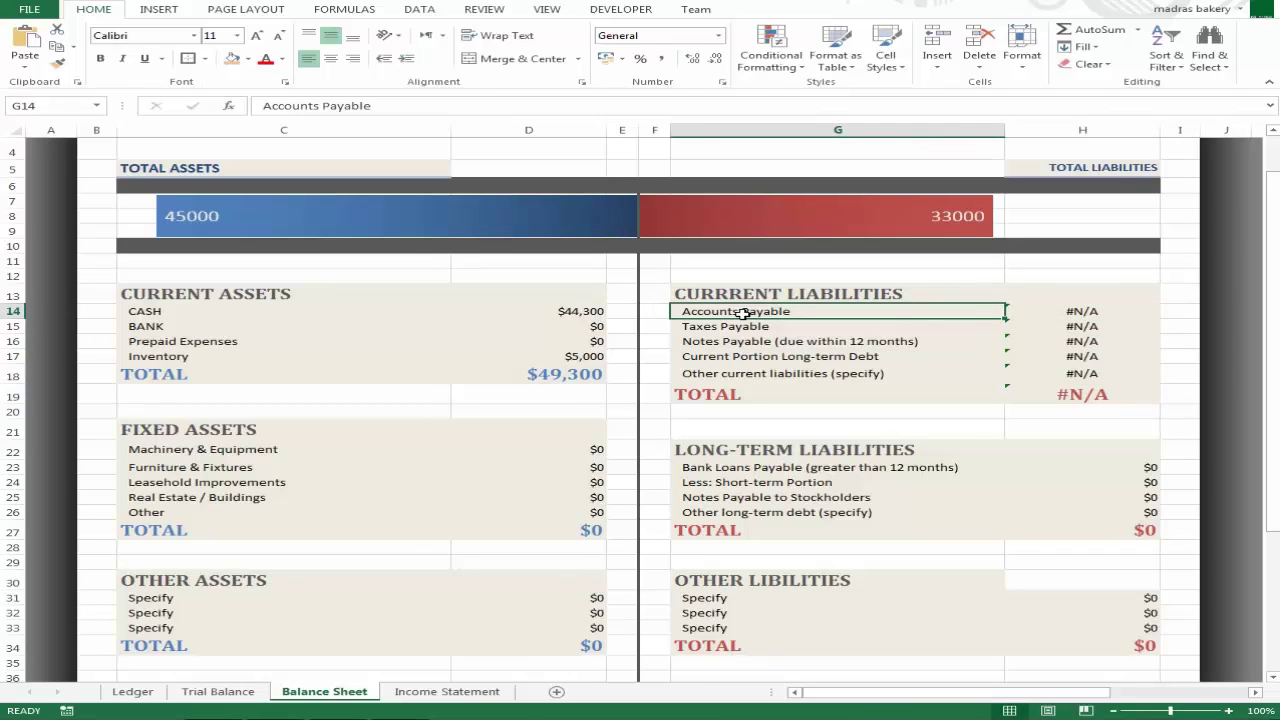
pyautogui.hotkey('ctrl', 'pageup')
pyautogui.scroll(3, 393, 318)
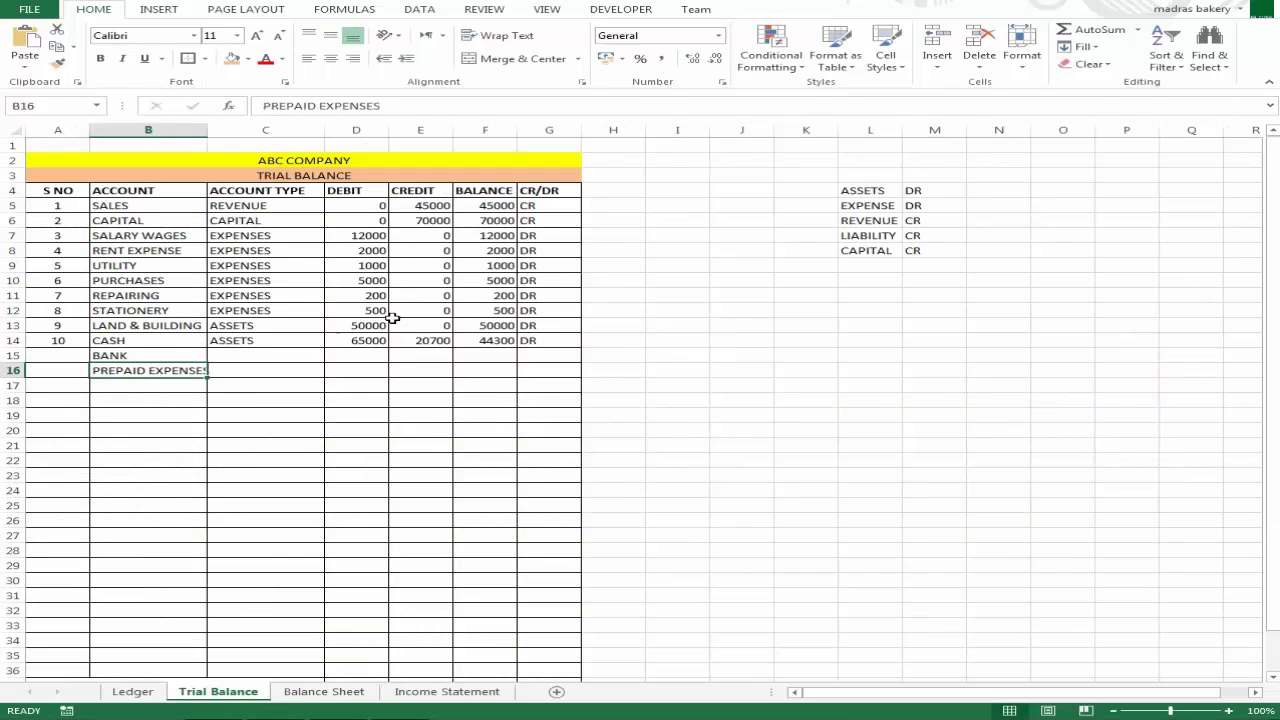
pyautogui.click(278, 222)
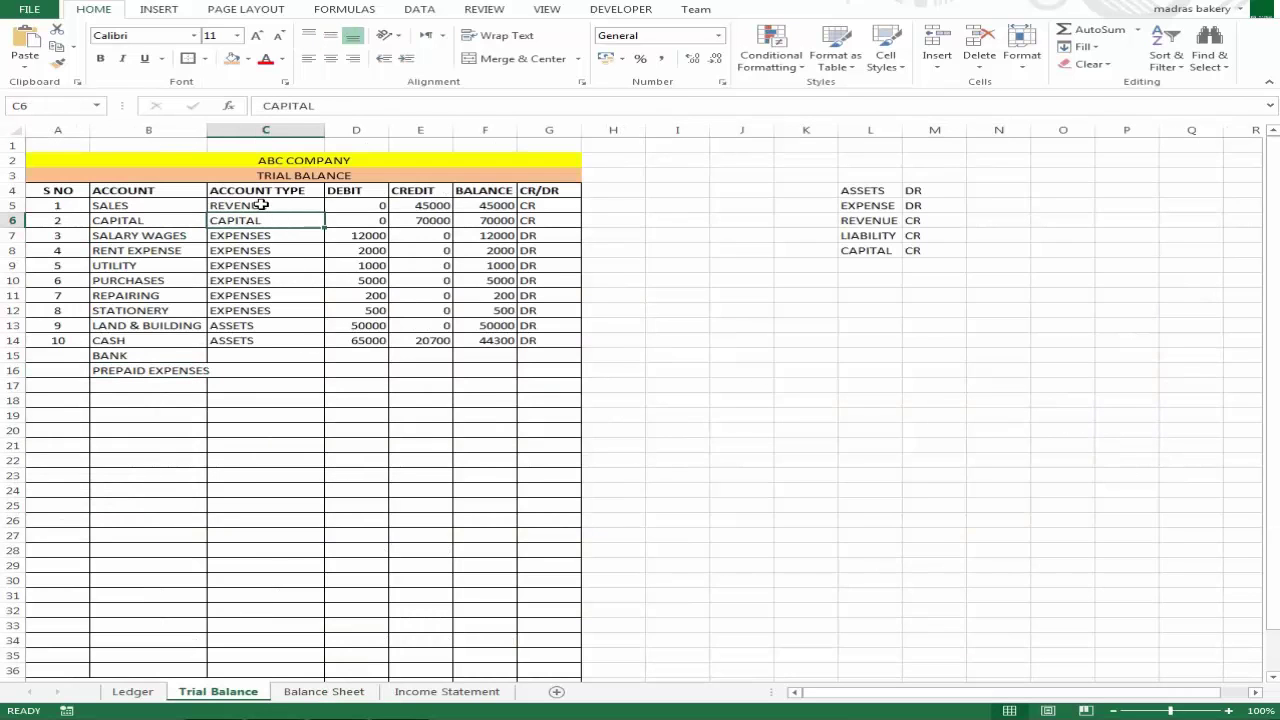
pyautogui.click(260, 205)
pyautogui.click(277, 329)
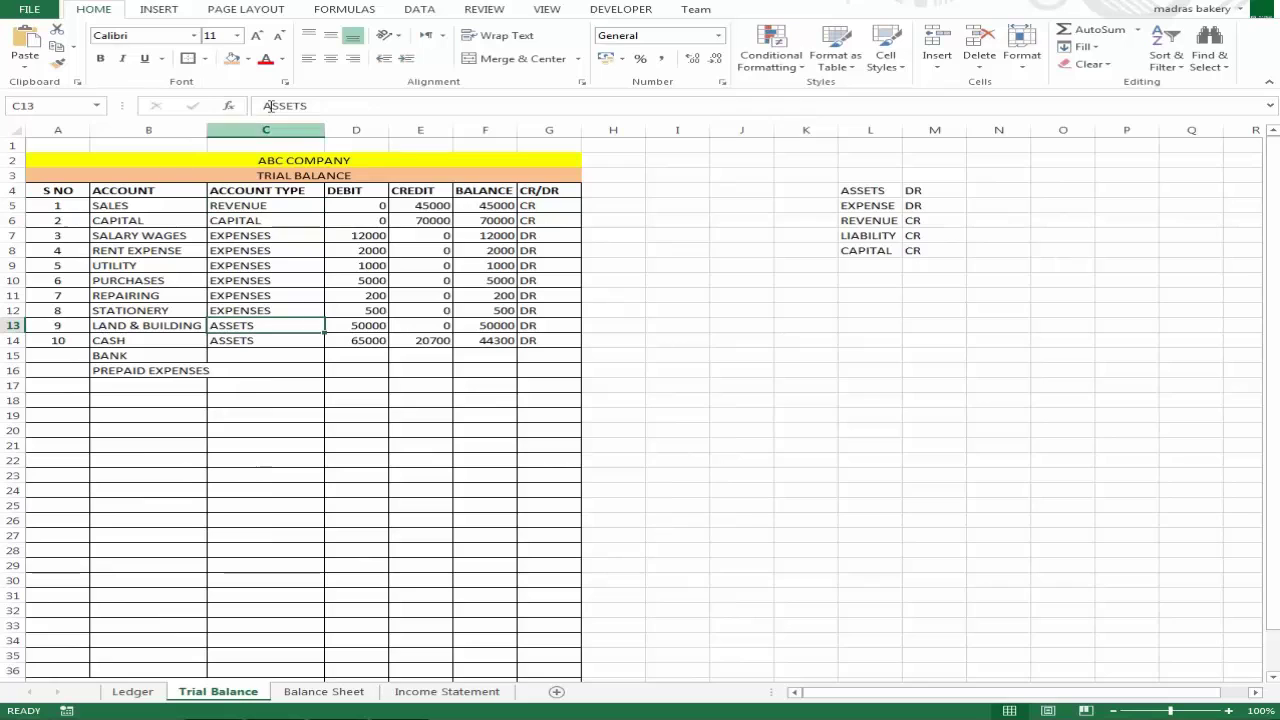
pyautogui.doubleClick(207, 130)
# Enter the account name ACCOUNT PAYABLE in B17 of the Trial Balance
pyautogui.click(185, 385)
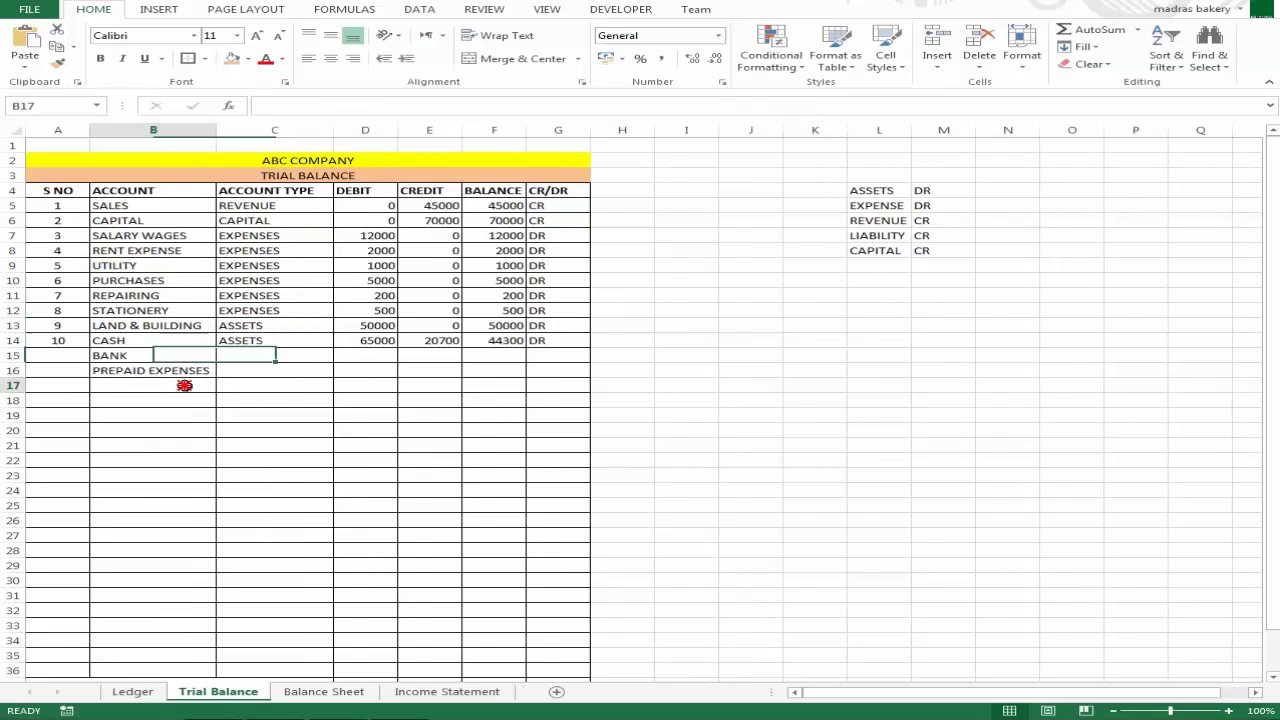
pyautogui.write('ACCO')
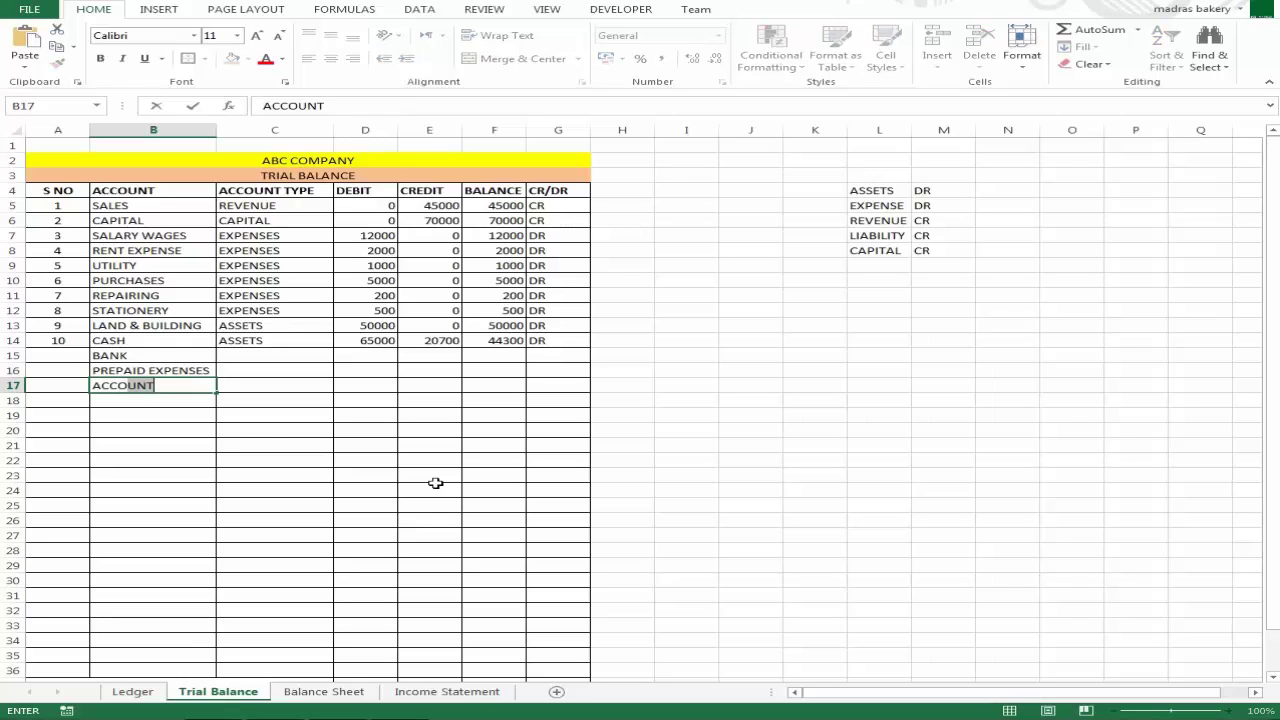
pyautogui.write('UNT PAYAB')
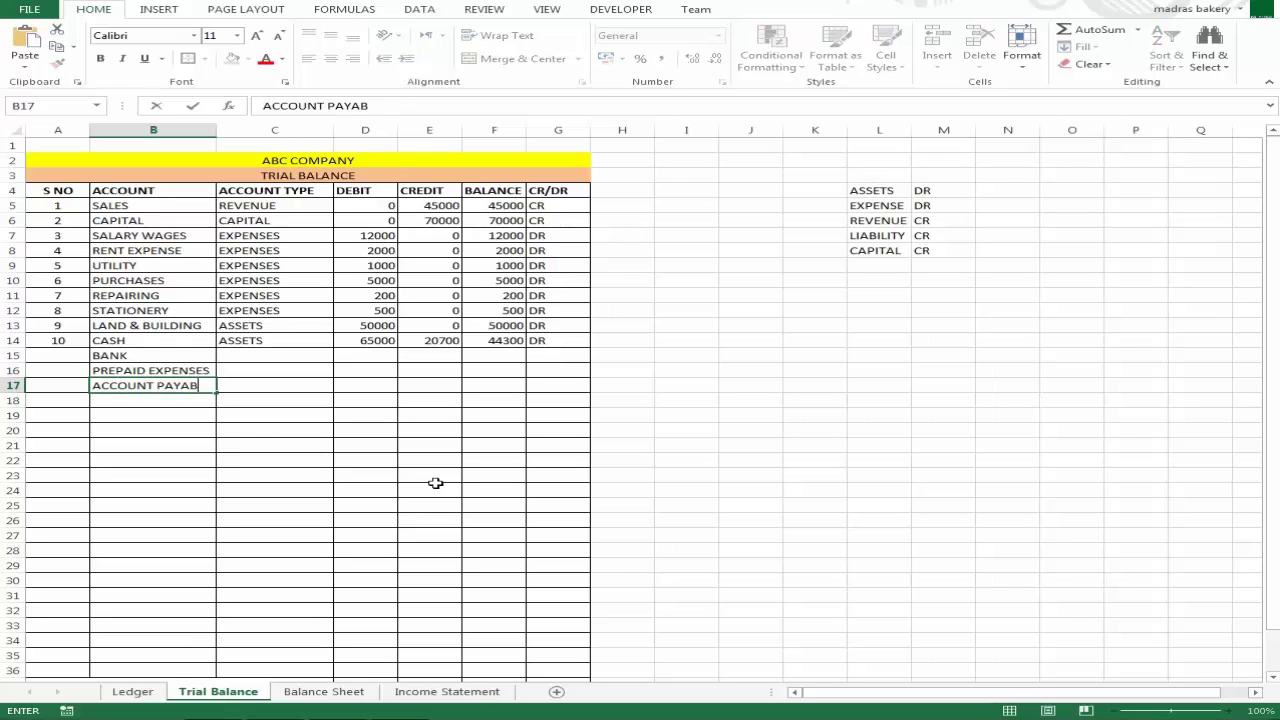
pyautogui.write('LE')
pyautogui.hotkey('ctrl', 'Return')
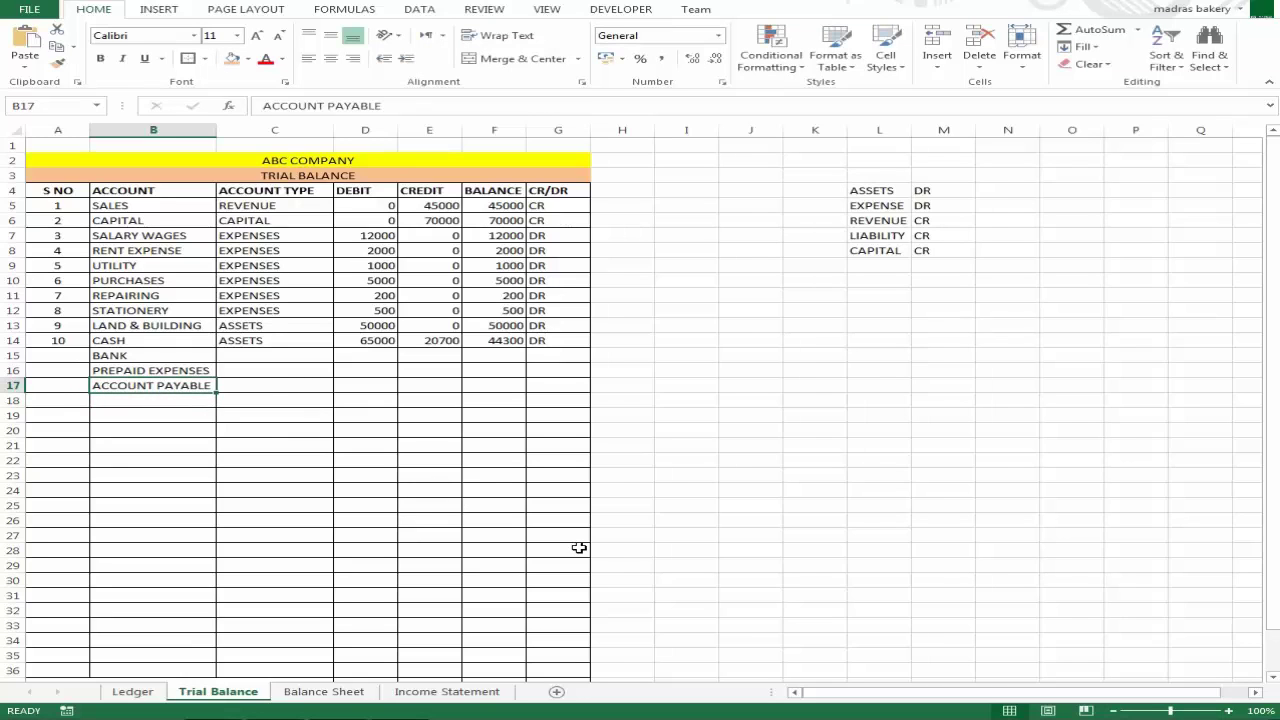
# Copy the ACCOUNT PAYABLE name from B17 of the Trial Balance over the Accounts Payable label in G14 of the Balance Sheet
pyautogui.hotkey('ctrl', 'pagedown')
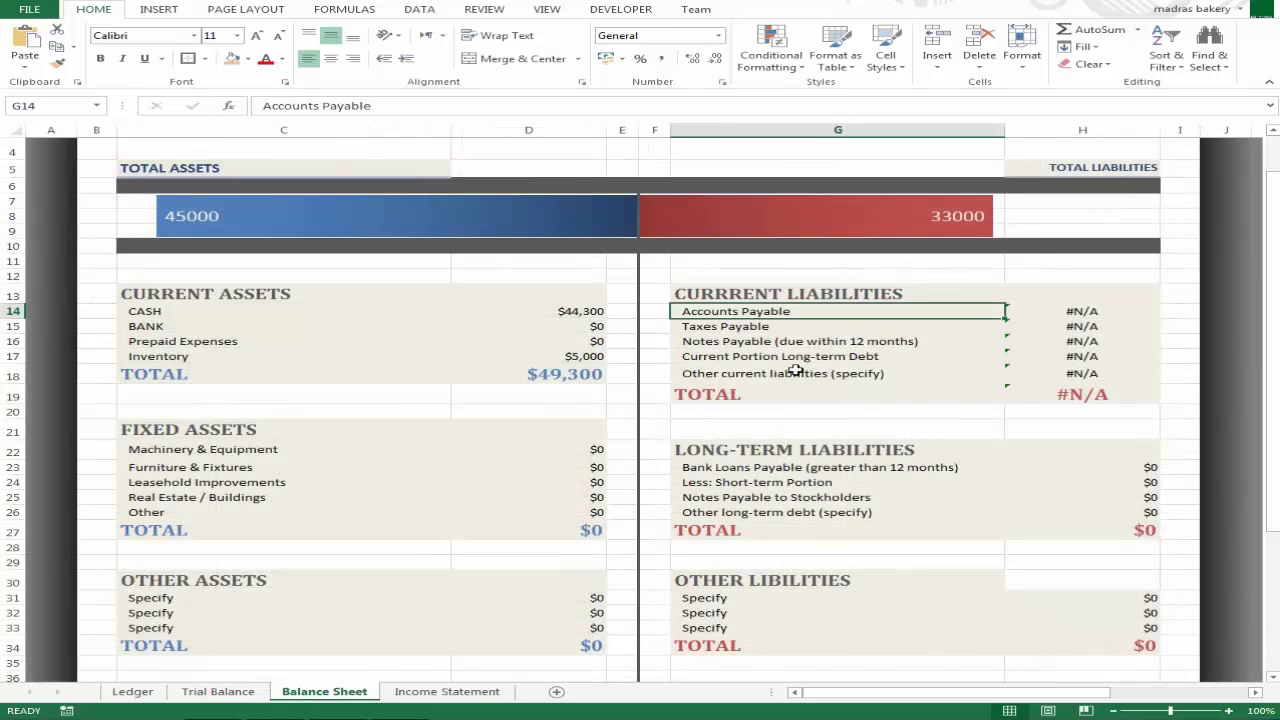
pyautogui.hotkey('ctrl', 'pageup')
pyautogui.press('Down')
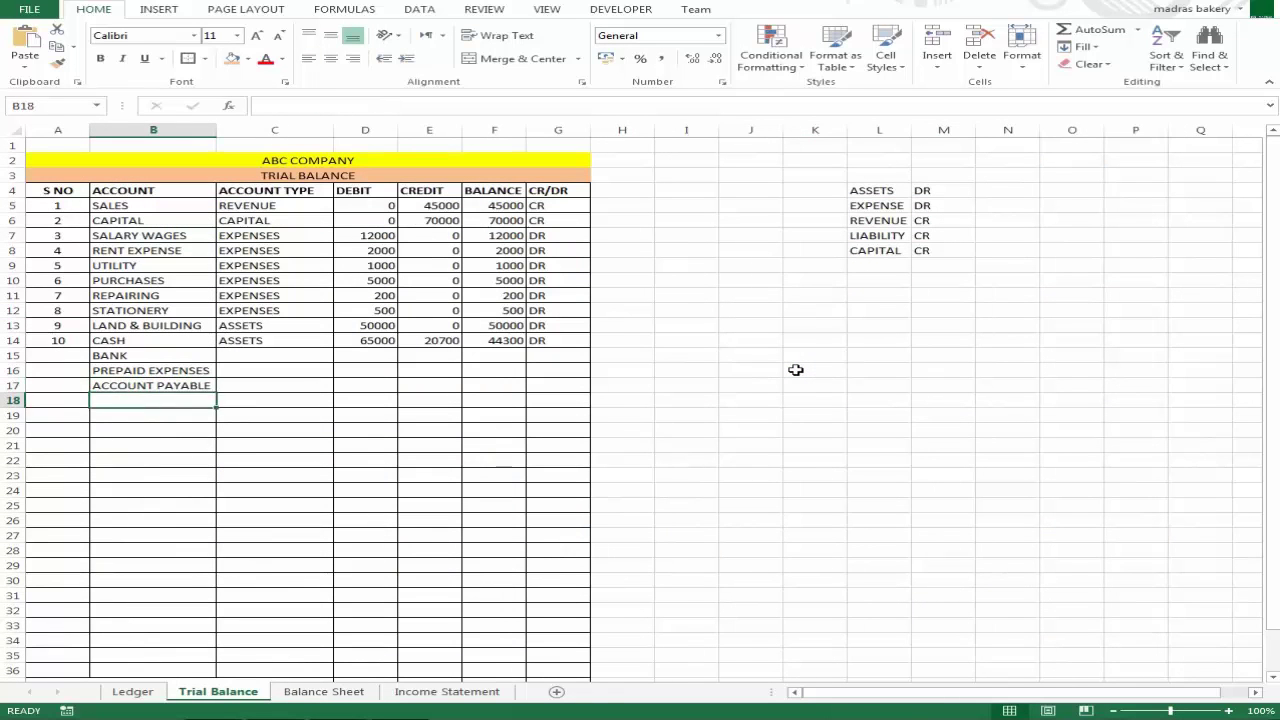
pyautogui.press('Up')
pyautogui.press('Down')
pyautogui.press('Up')
pyautogui.press('F2')
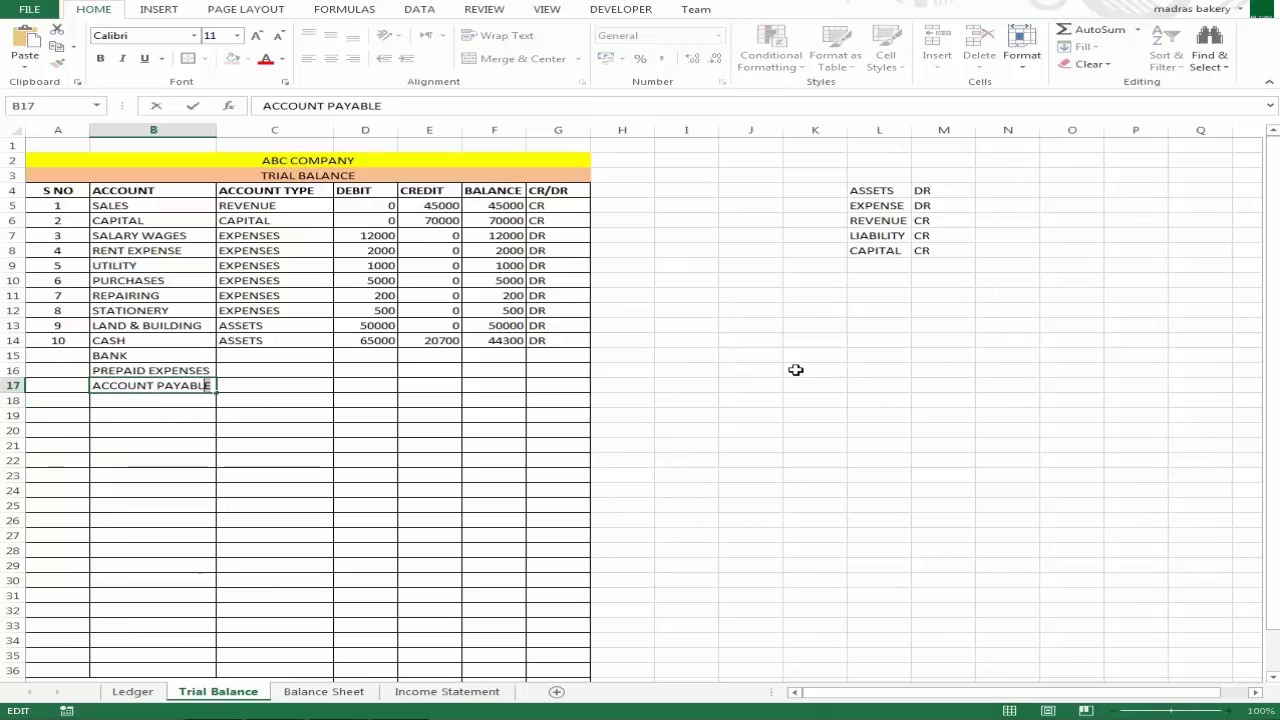
pyautogui.hotkey('shift', 'Left')
pyautogui.hotkey('shift', 'Left')
pyautogui.hotkey('shift', 'Left')
pyautogui.hotkey('shift', 'Left')
pyautogui.hotkey('shift', 'Left')
pyautogui.hotkey('shift', 'Left')
pyautogui.hotkey('shift', 'Left')
pyautogui.hotkey('shift', 'Left')
pyautogui.hotkey('shift', 'Left')
pyautogui.hotkey('shift', 'Left')
pyautogui.hotkey('shift', 'Left')
pyautogui.hotkey('shift', 'Left')
pyautogui.hotkey('shift', 'Left')
pyautogui.hotkey('shift', 'Left')
pyautogui.hotkey('shift', 'Left')
pyautogui.hotkey('ctrl', 'c')
pyautogui.press('Return')
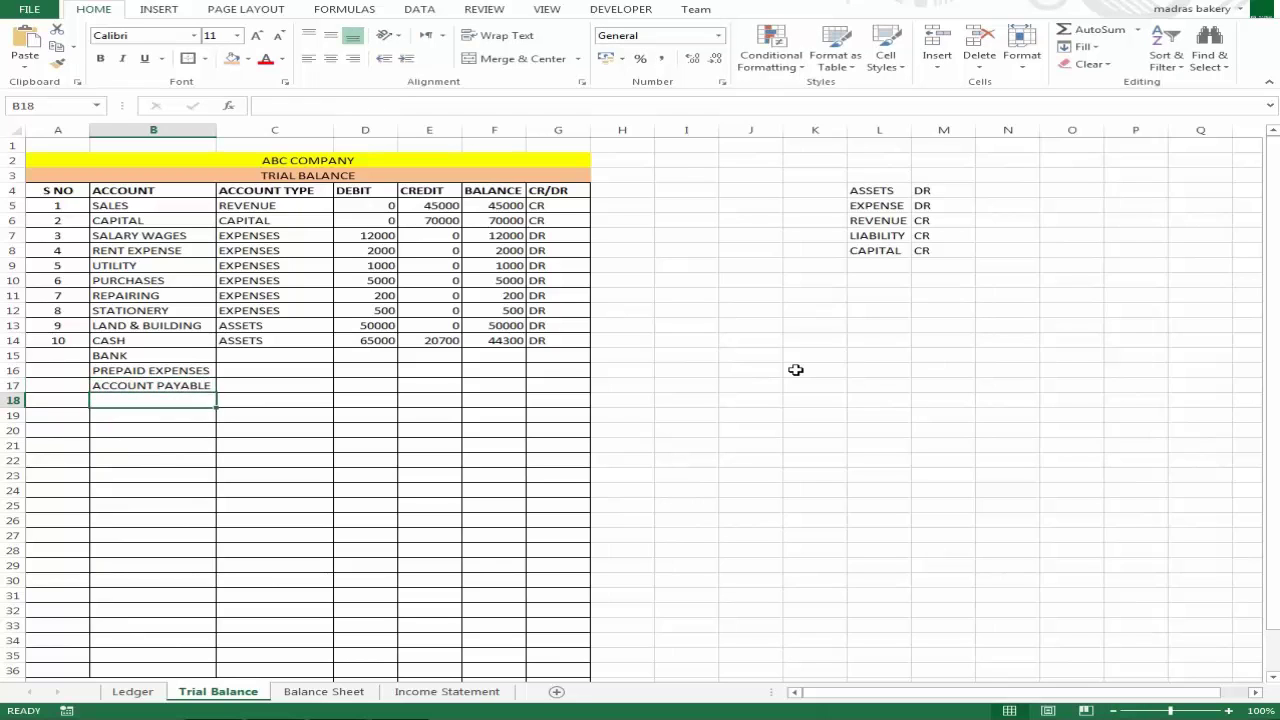
pyautogui.press('Up')
pyautogui.hotkey('ctrl', 'pagedown')
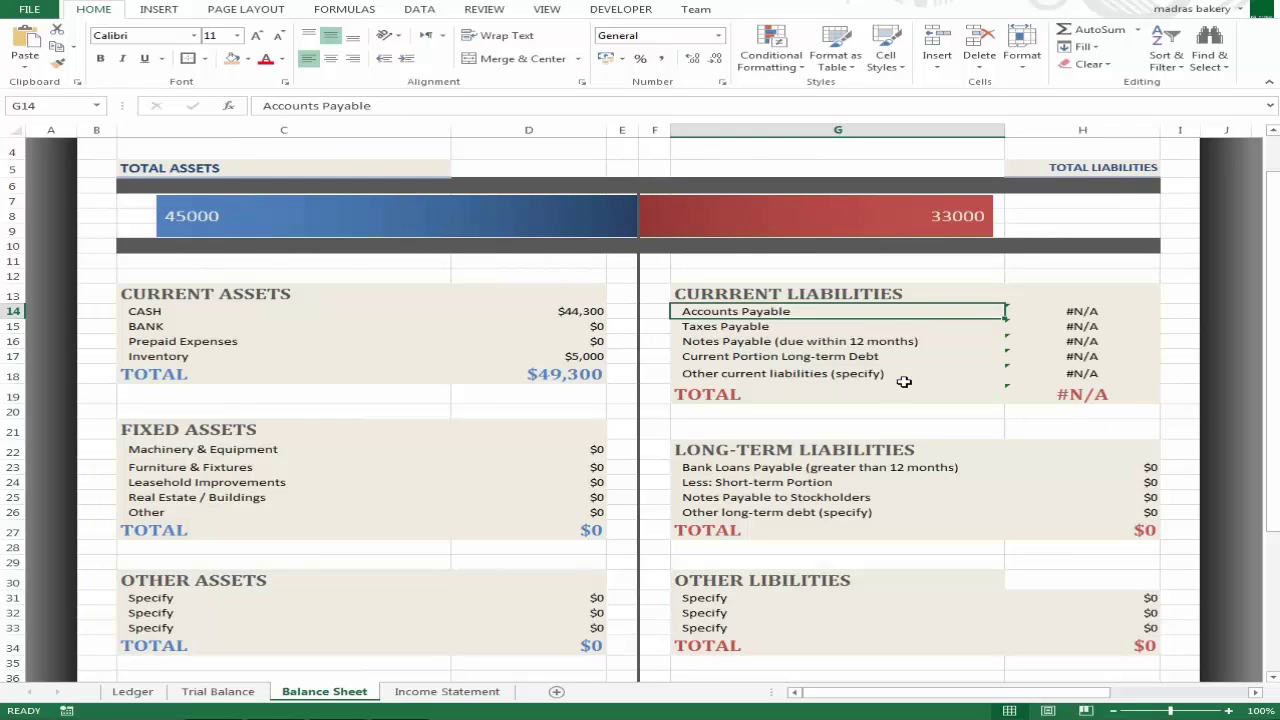
pyautogui.hotkey('ctrl', 'v')
pyautogui.press('Down')
pyautogui.press('Up')
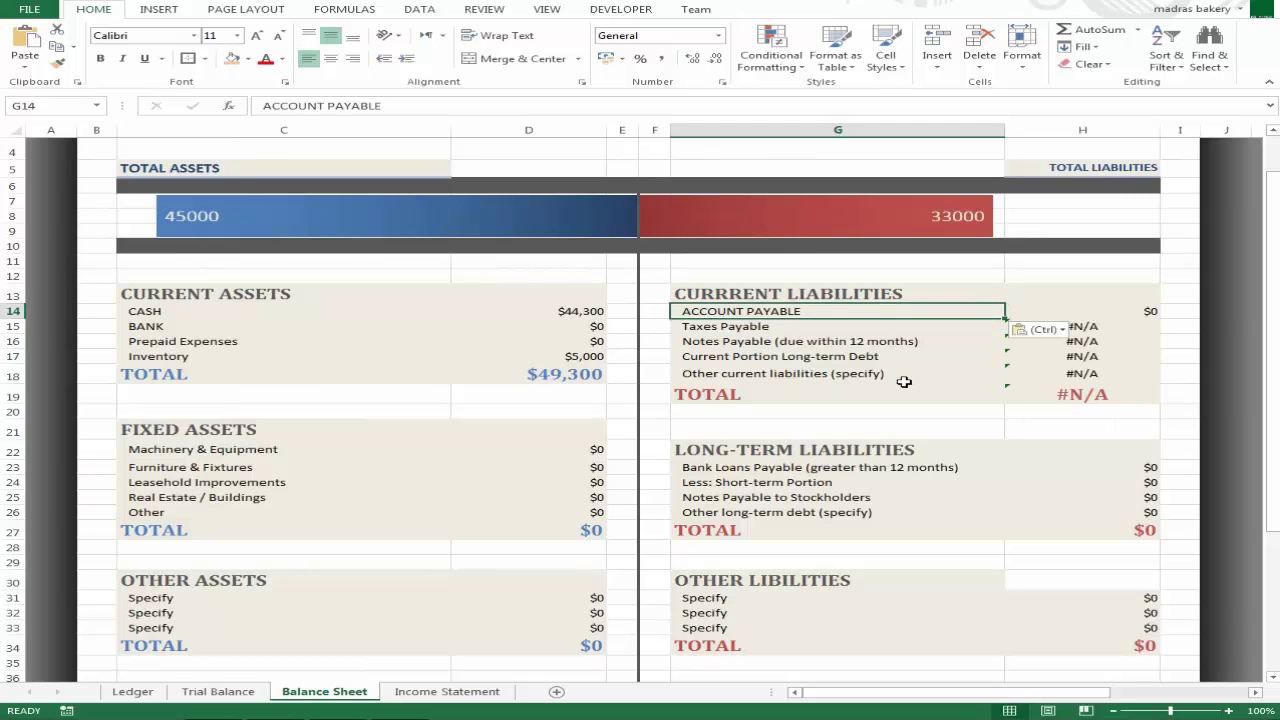
# Clear the four remaining current liability labels in G15:G18 of the Balance Sheet
pyautogui.press('Down')
pyautogui.hotkey('shift', 'Down')
pyautogui.hotkey('shift', 'Down')
pyautogui.hotkey('shift', 'Down')
pyautogui.press('Delete')
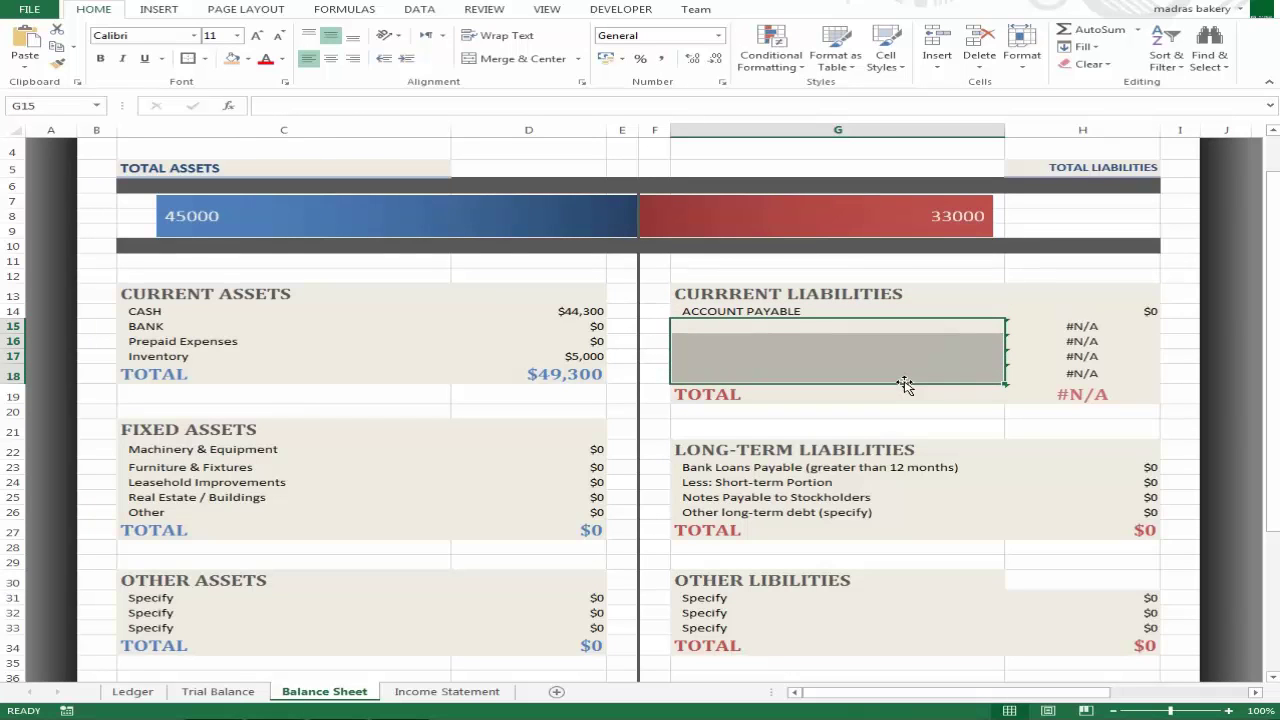
# Clear the lookup formulas in H15:H18 of the Balance Sheet beside the blank current liability labels
pyautogui.press('Right')
pyautogui.hotkey('shift', 'Down')
pyautogui.hotkey('shift', 'Down')
pyautogui.hotkey('shift', 'Down')
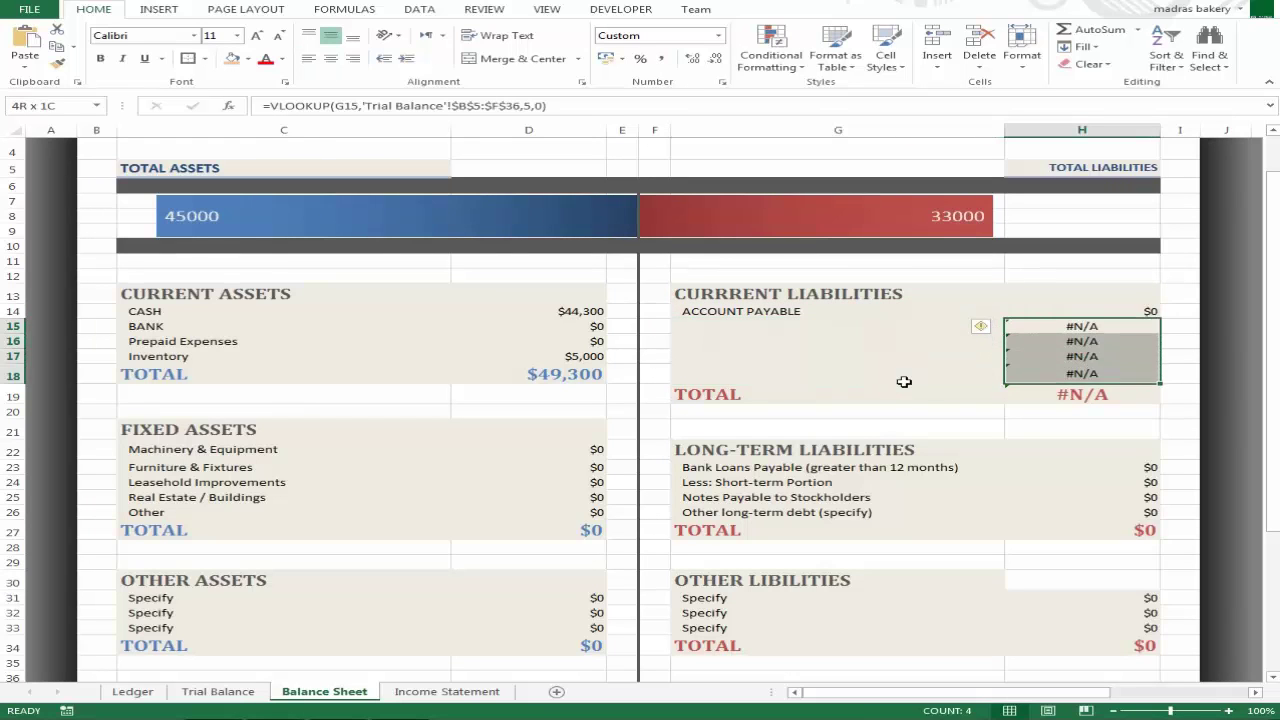
pyautogui.press('Delete')
pyautogui.press('Down')
pyautogui.press('Up')
pyautogui.press('Up')
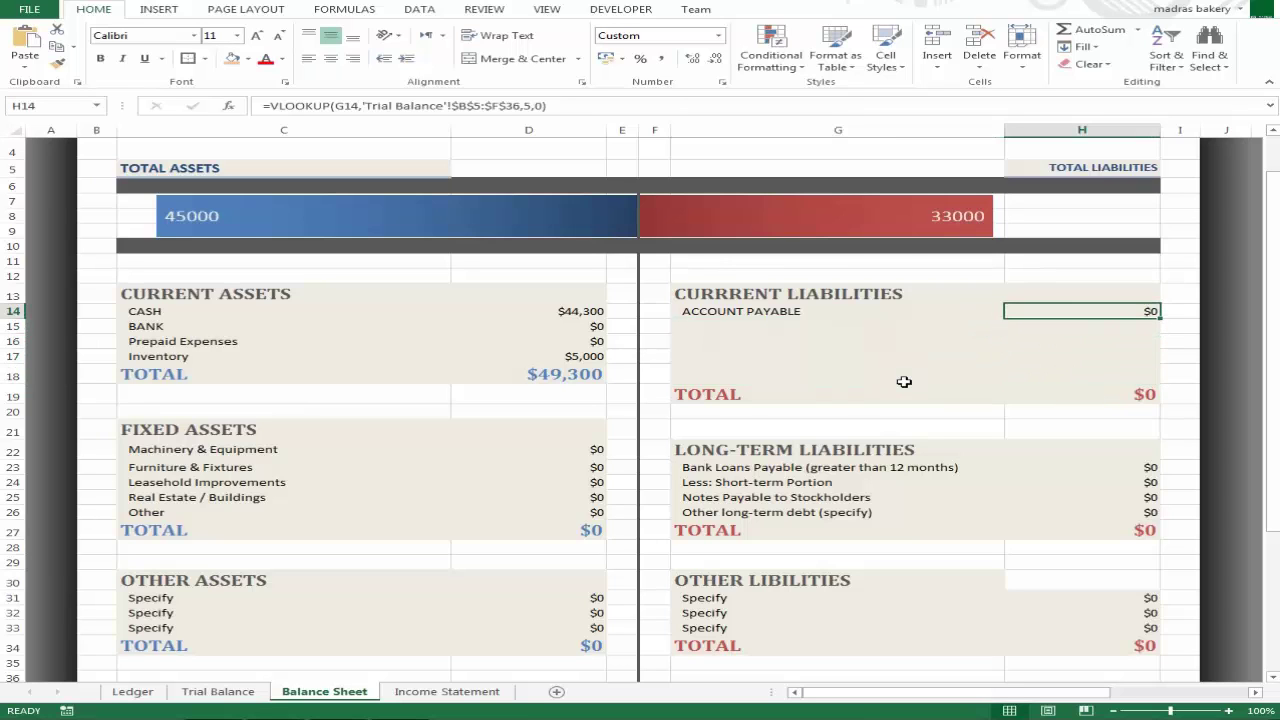
pyautogui.press('Down')
pyautogui.press('Left')
pyautogui.press('Left')
pyautogui.press('Right')
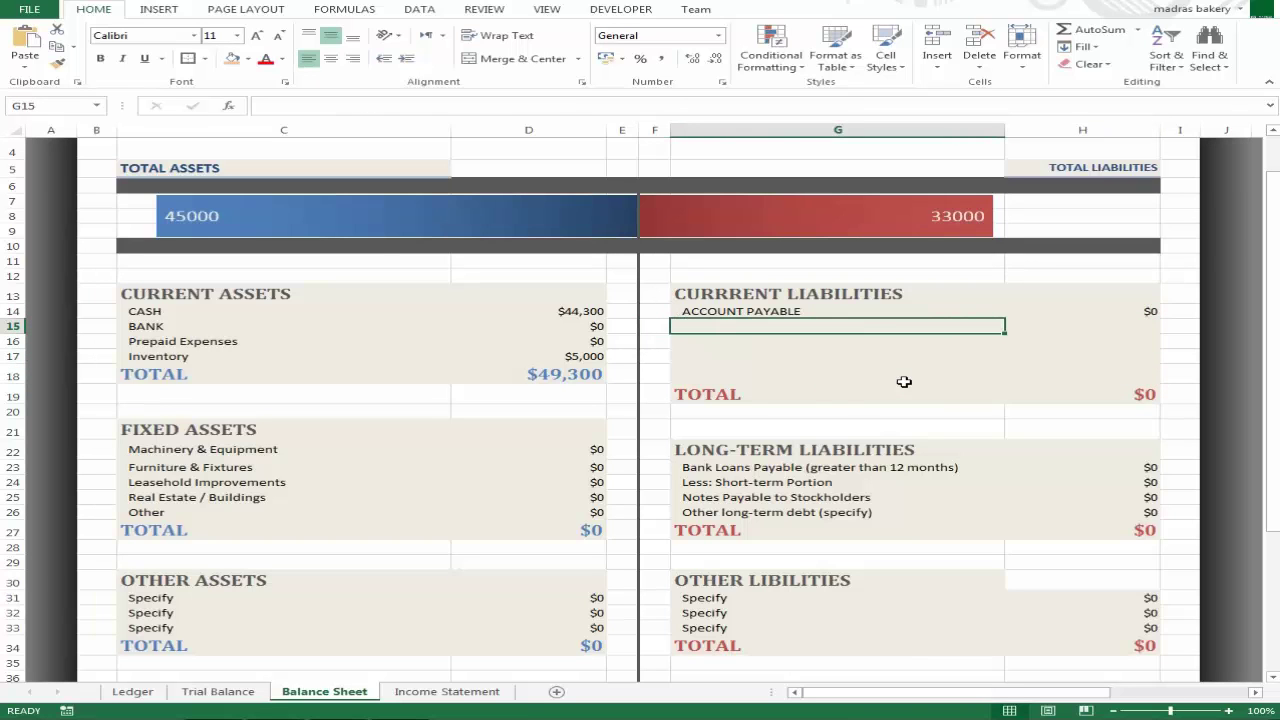
# In the Trial Balance, copy the ASSETS account type from C14 to the BANK and PREPAID EXPENSES rows in C15:C16
pyautogui.hotkey('ctrl', 'pageup')
pyautogui.press('Down')
pyautogui.press('Up')
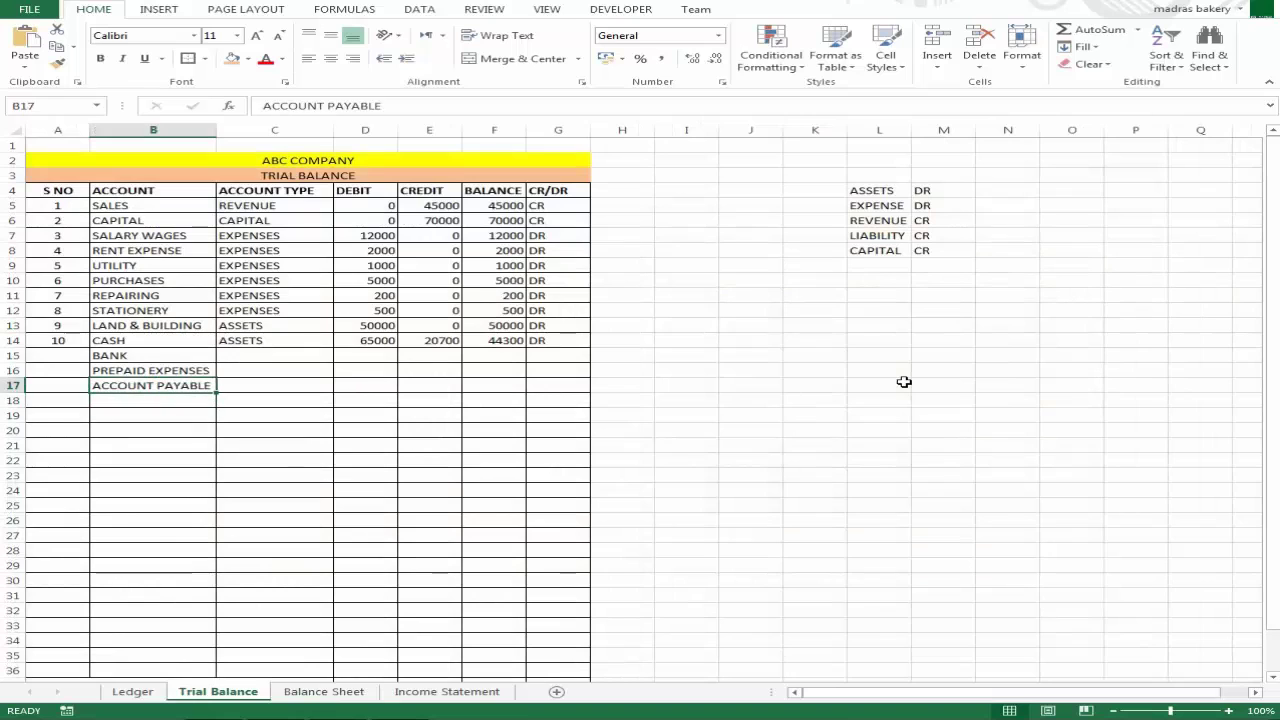
pyautogui.press('Up')
pyautogui.press('Right')
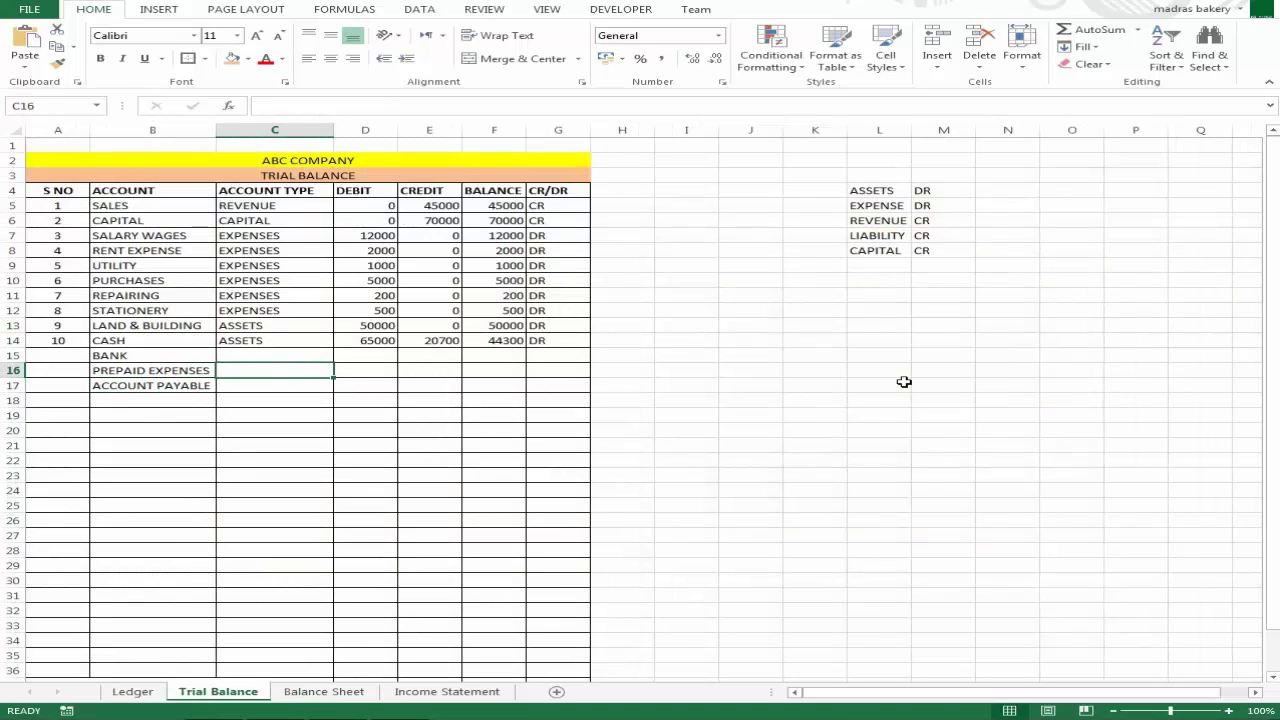
pyautogui.click(281, 266)
pyautogui.press('Down')
pyautogui.press('Down')
pyautogui.press('Down')
pyautogui.press('Down')
pyautogui.press('Down')
pyautogui.press('Down')
pyautogui.press('Down')
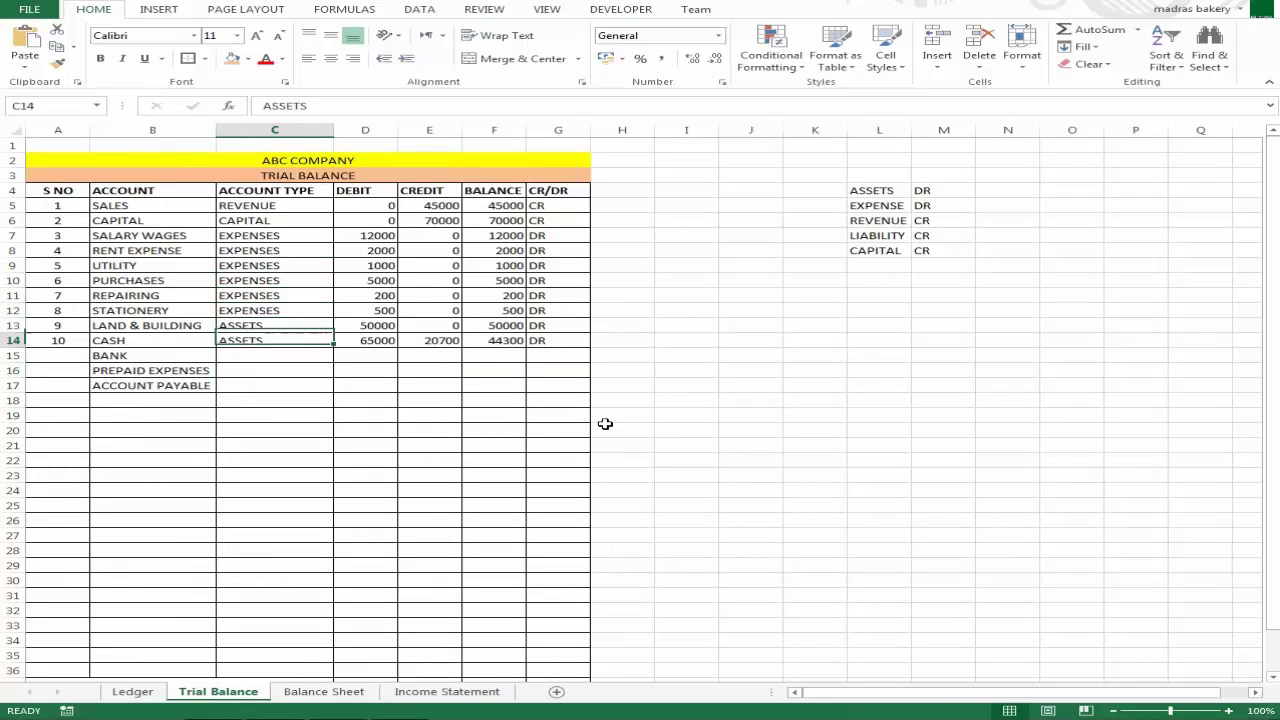
pyautogui.press('Up')
pyautogui.write('A')
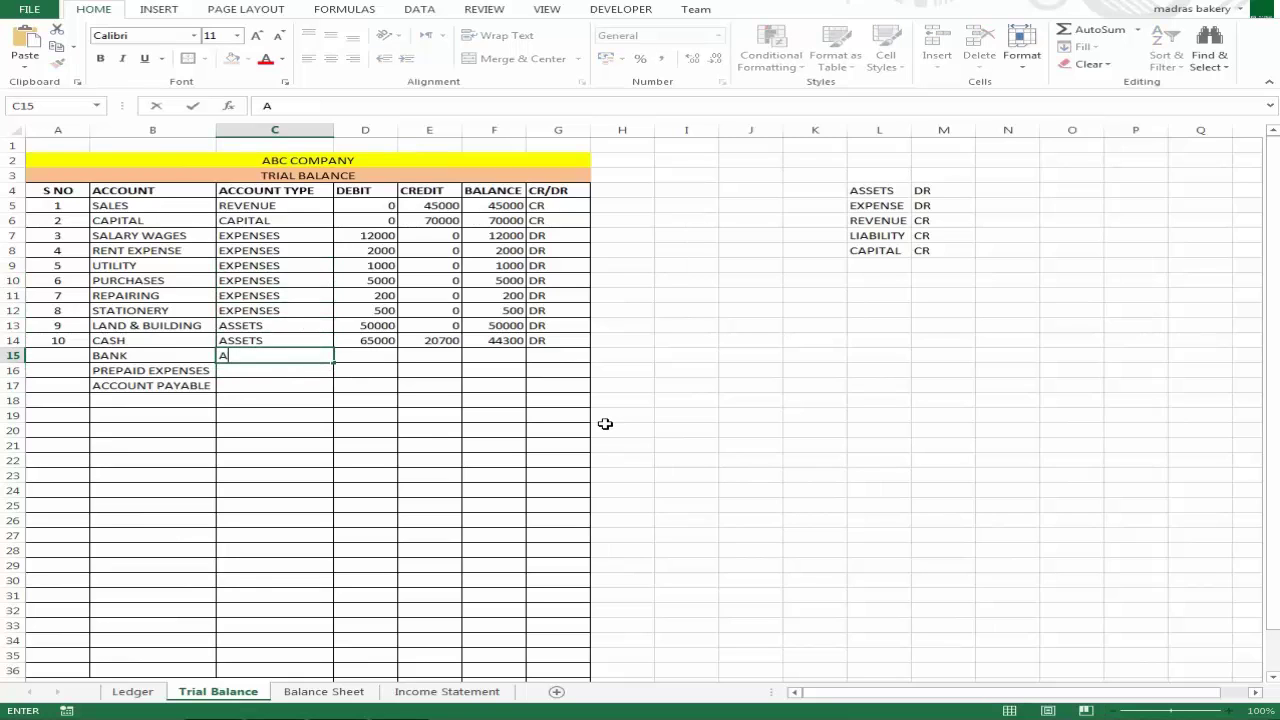
pyautogui.press('Up')
pyautogui.hotkey('ctrl', 'c')
pyautogui.press('Down')
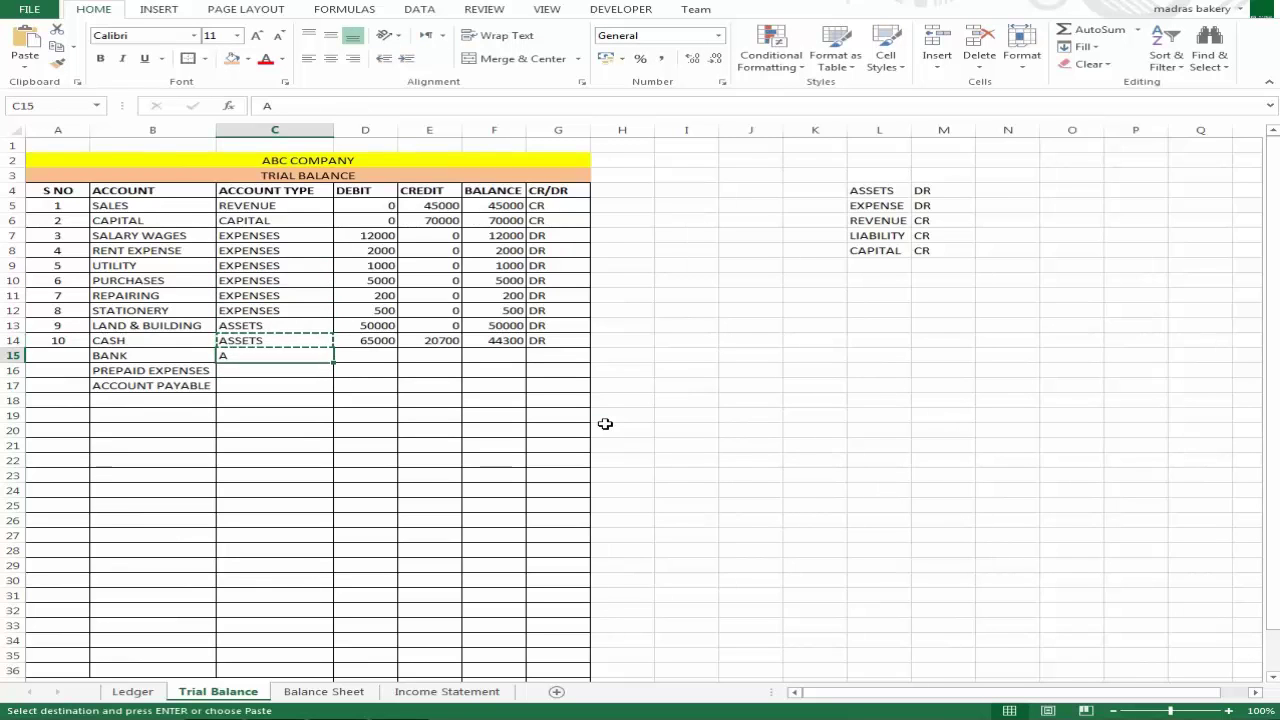
pyautogui.hotkey('ctrl', 'v')
pyautogui.press('Down')
pyautogui.press('Up')
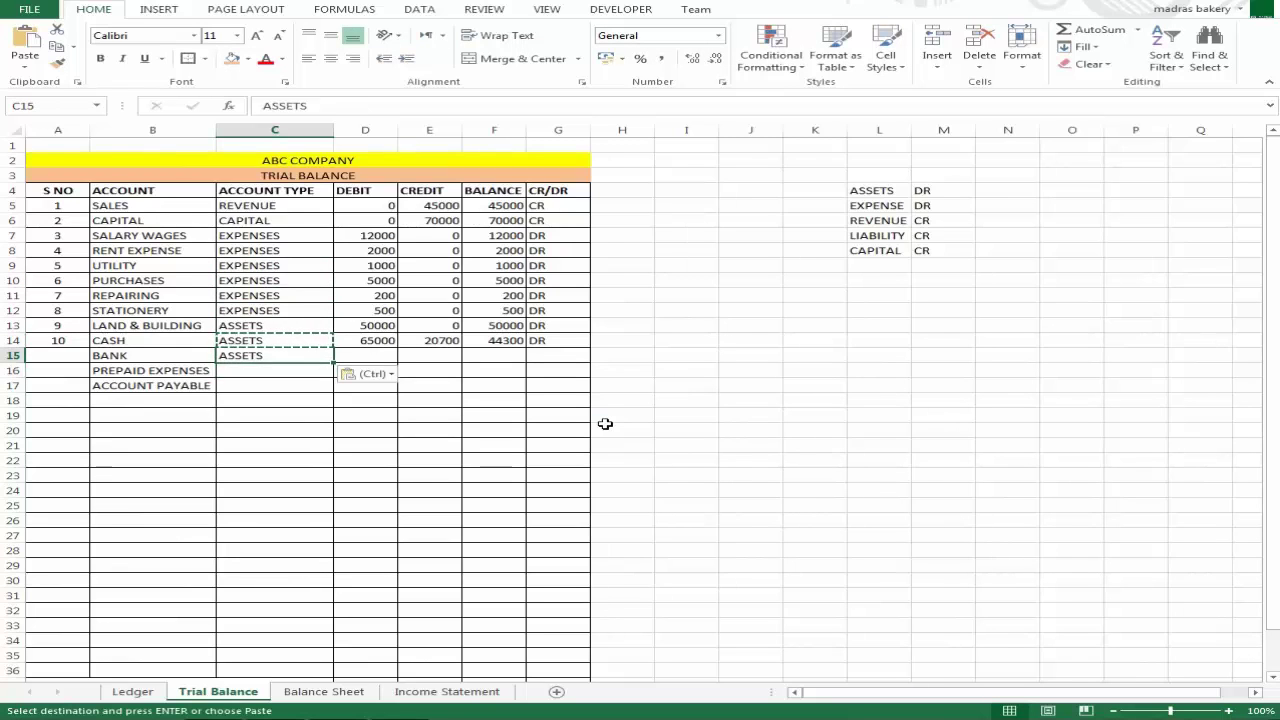
pyautogui.press('Down')
pyautogui.press('Return')
pyautogui.press('Down')
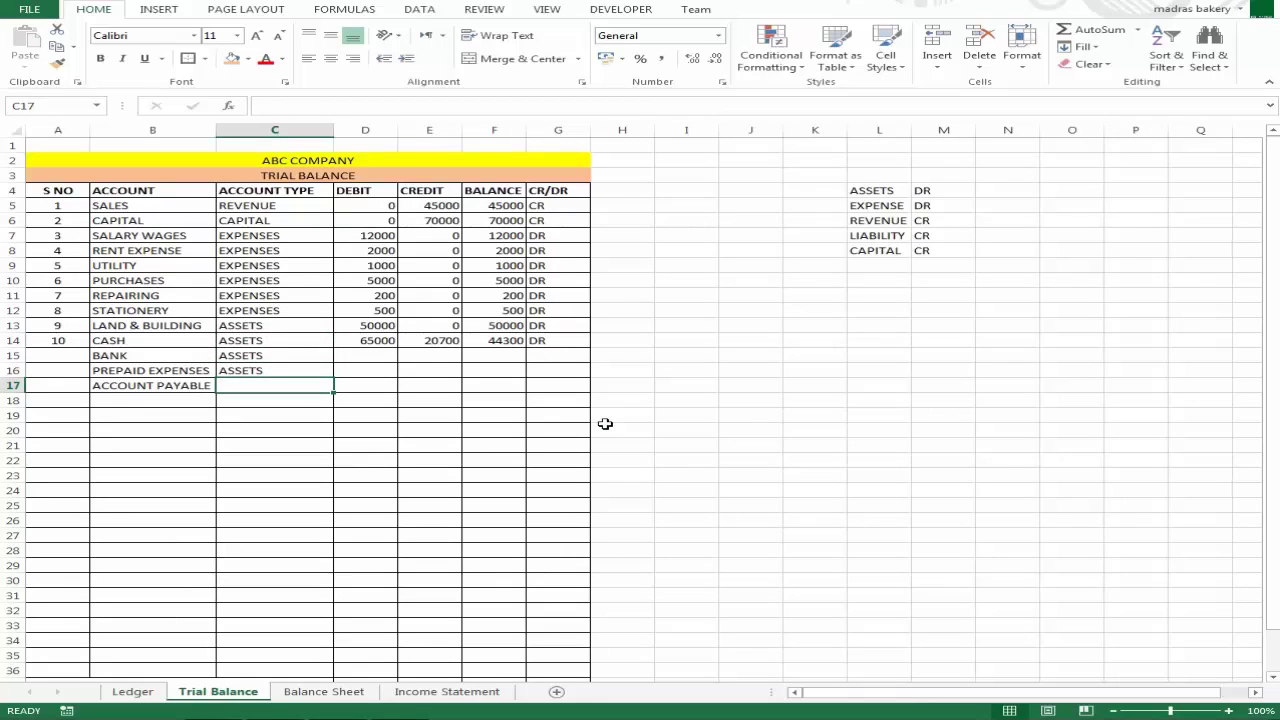
# Enter LIABILITY as the account type of ACCOUNT PAYABLE in C17
pyautogui.press('Up')
pyautogui.press('Down')
pyautogui.write('LI')
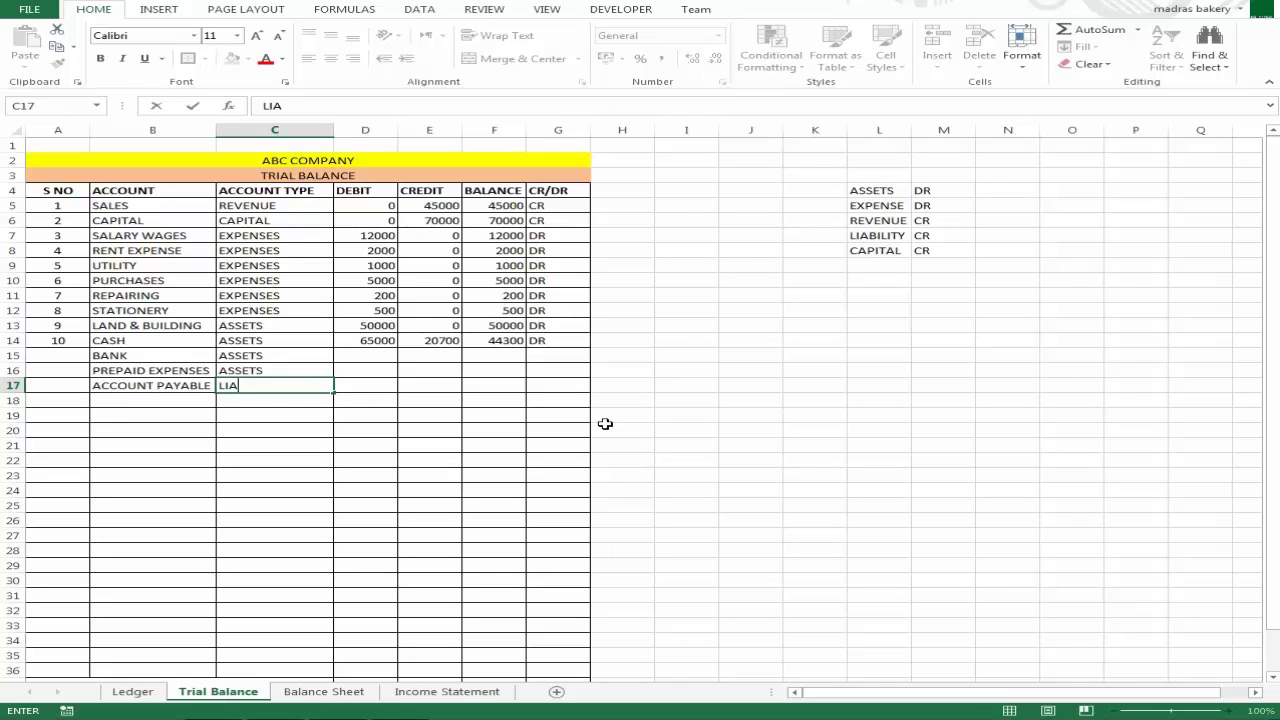
pyautogui.write('ABIL')
pyautogui.press('Return')
pyautogui.press('Up')
# Fill the CASH row's debit, credit, balance and CR/DR formulas in D14:G14 down through row 17
pyautogui.press('Right')
pyautogui.press('Up')
pyautogui.press('Up')
pyautogui.press('Up')
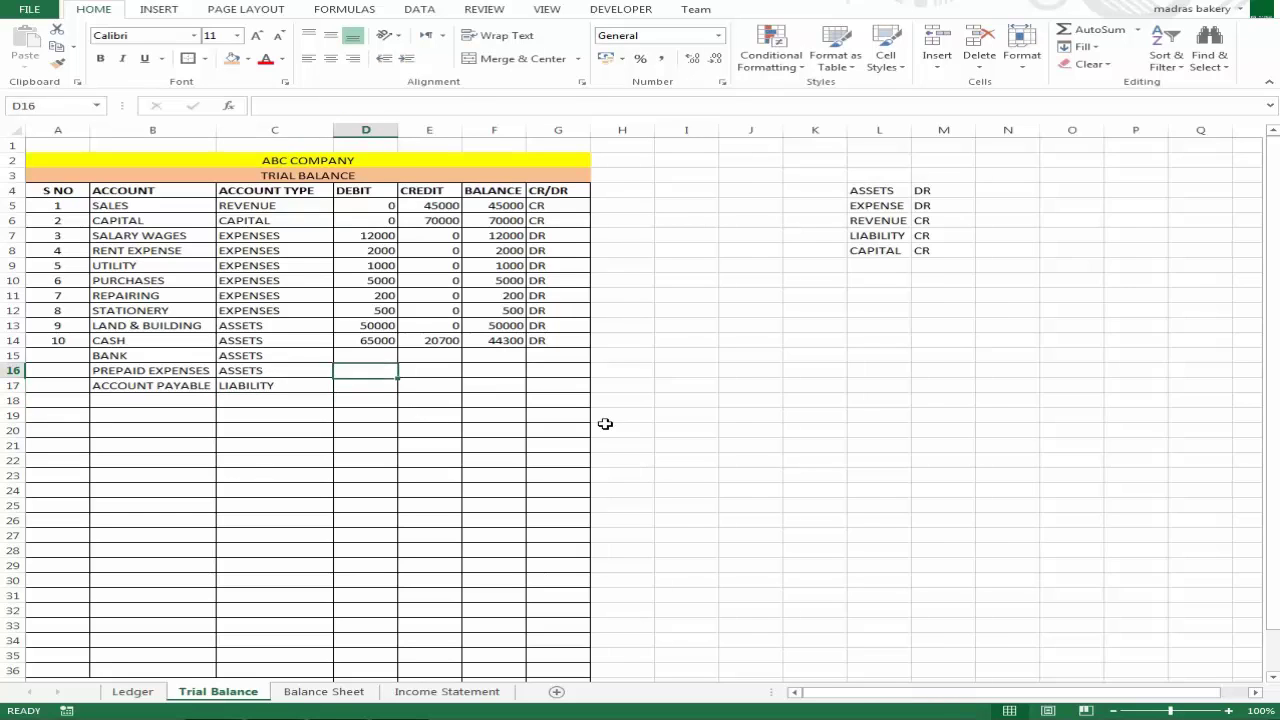
pyautogui.hotkey('shift', 'Right')
pyautogui.hotkey('shift', 'Right')
pyautogui.hotkey('shift', 'Right')
pyautogui.hotkey('shift', 'Down')
pyautogui.hotkey('shift', 'Down')
pyautogui.hotkey('shift', 'Down')
pyautogui.hotkey('shift', 'Down')
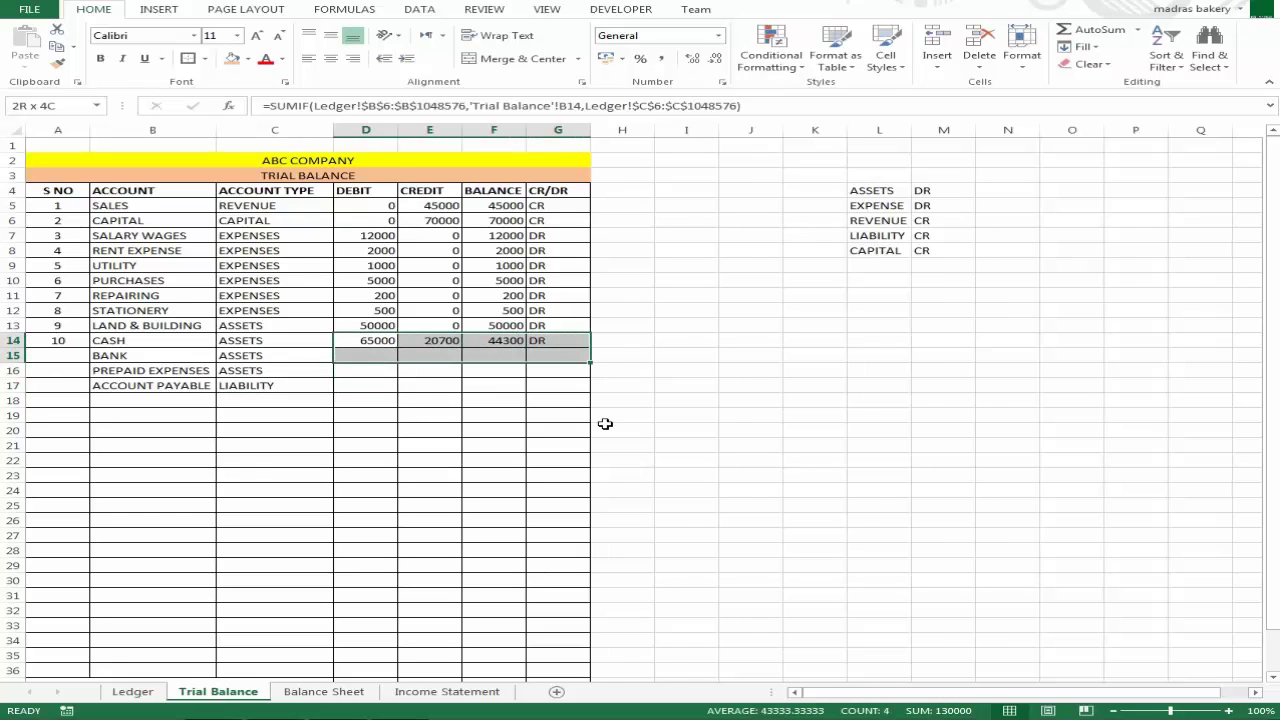
pyautogui.hotkey('shift', 'Up')
pyautogui.hotkey('ctrl', 'd')
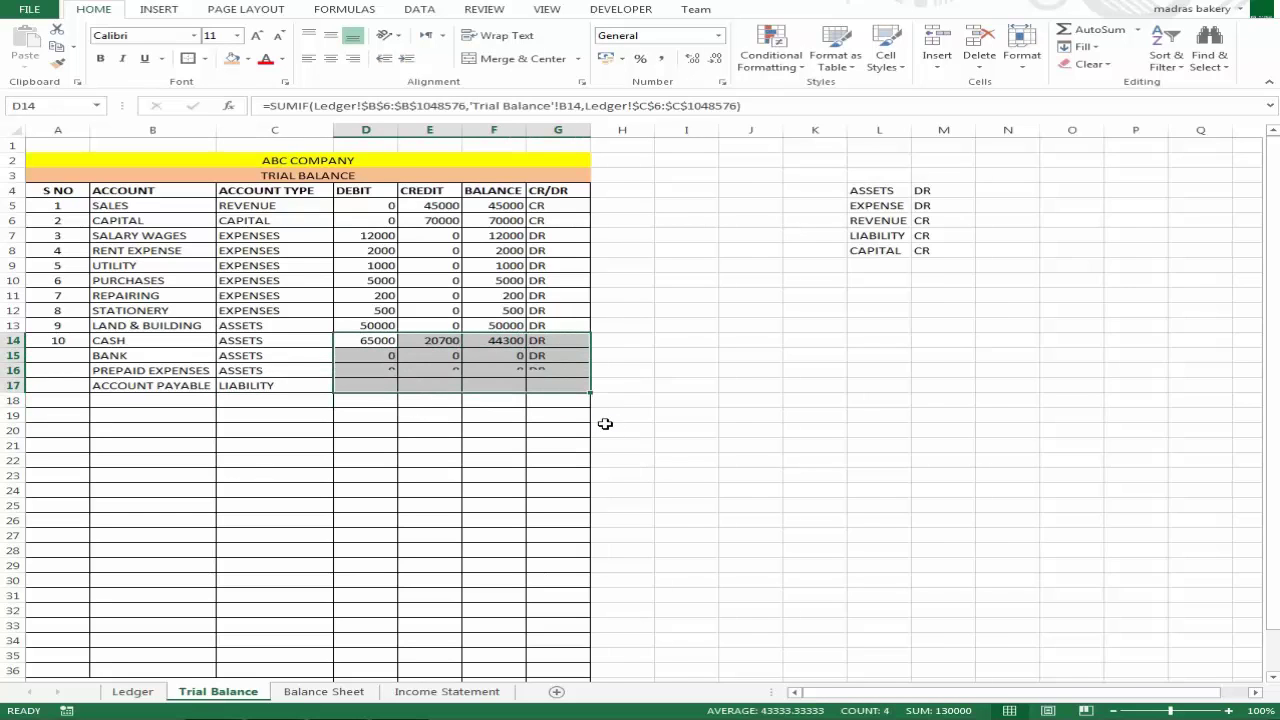
# Examine the filled debit, credit and balance formulas of the BANK and PREPAID EXPENSES rows
pyautogui.press('Down')
pyautogui.press('Down')
pyautogui.press('Up')
pyautogui.press('Right')
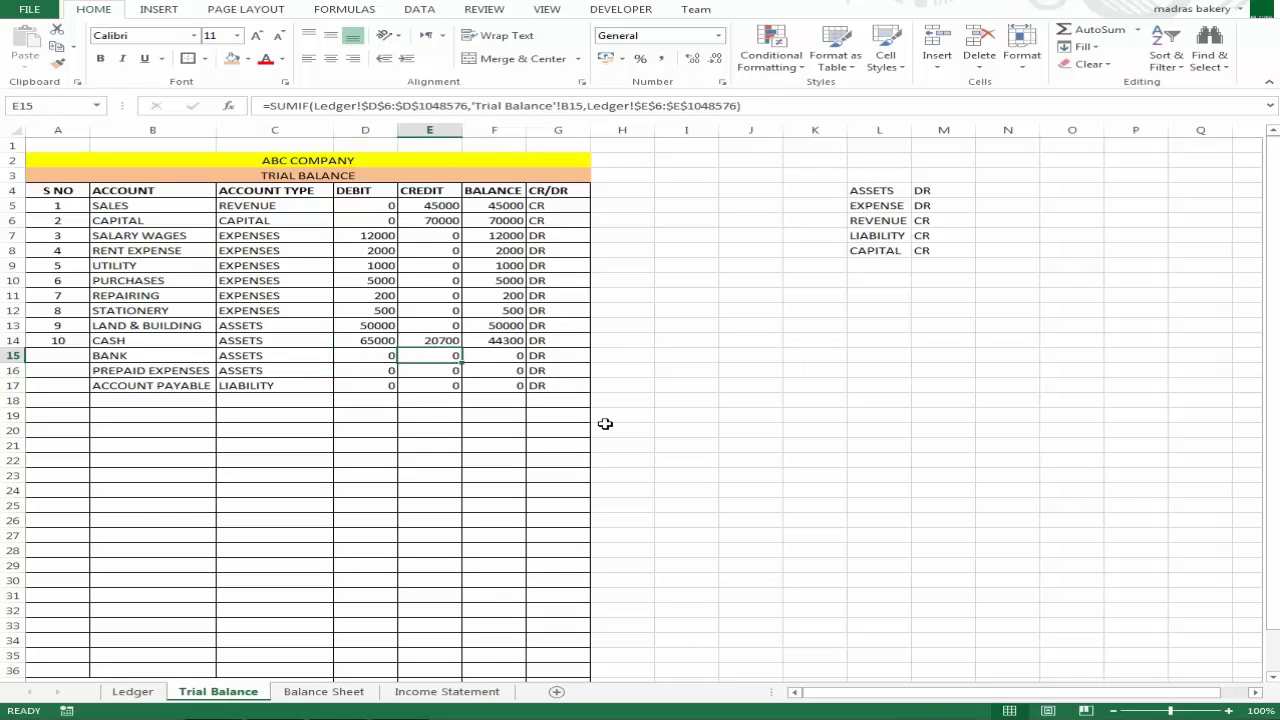
pyautogui.press('Right')
pyautogui.press('Left')
pyautogui.press('Left')
pyautogui.press('Up')
pyautogui.press('Down')
pyautogui.press('Down')
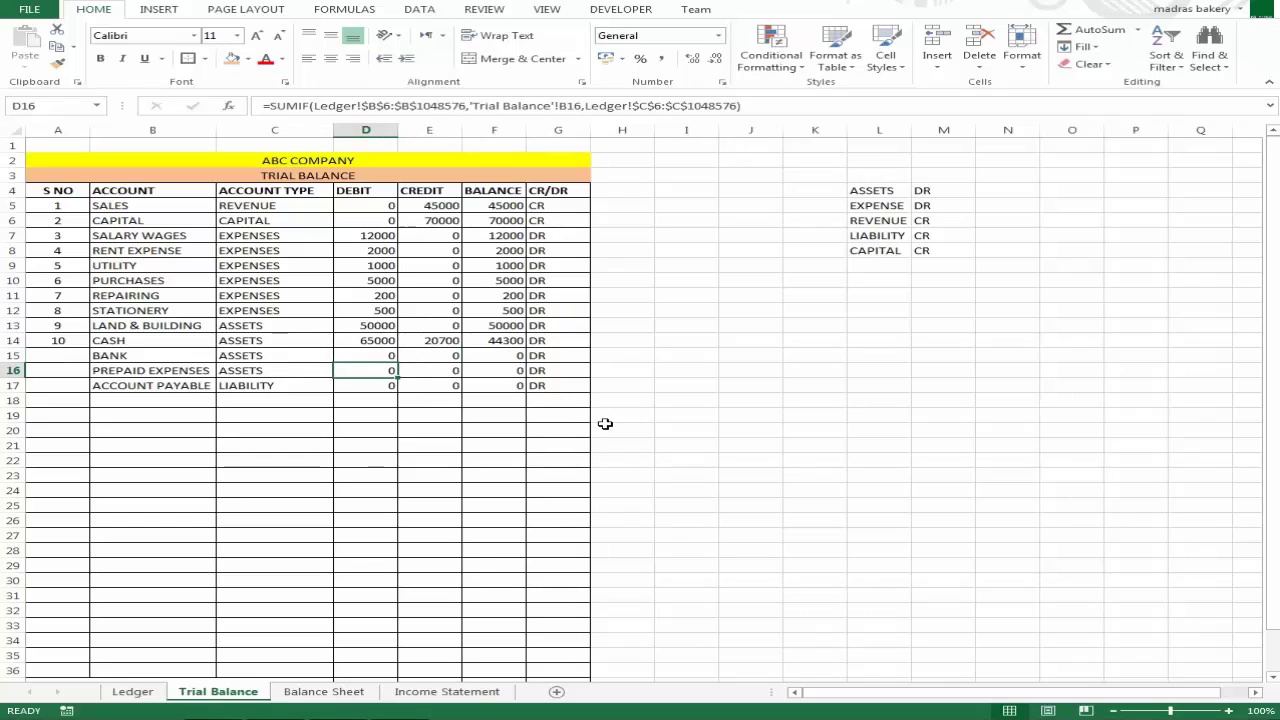
# Start a new Ledger entry by entering the date 06-Jul-16 in A16
pyautogui.hotkey('ctrl', 'pageup')
pyautogui.press('Left')
pyautogui.press('Left')
pyautogui.press('Left')
pyautogui.press('Left')
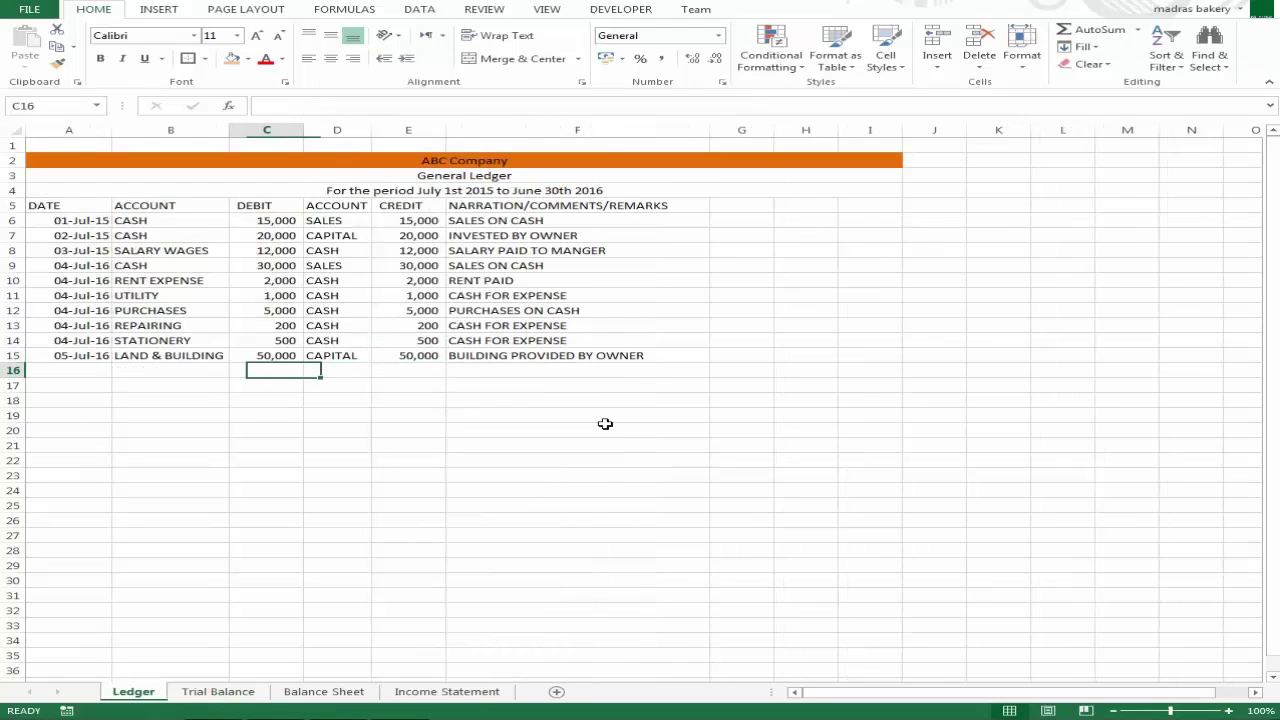
pyautogui.write('6J')
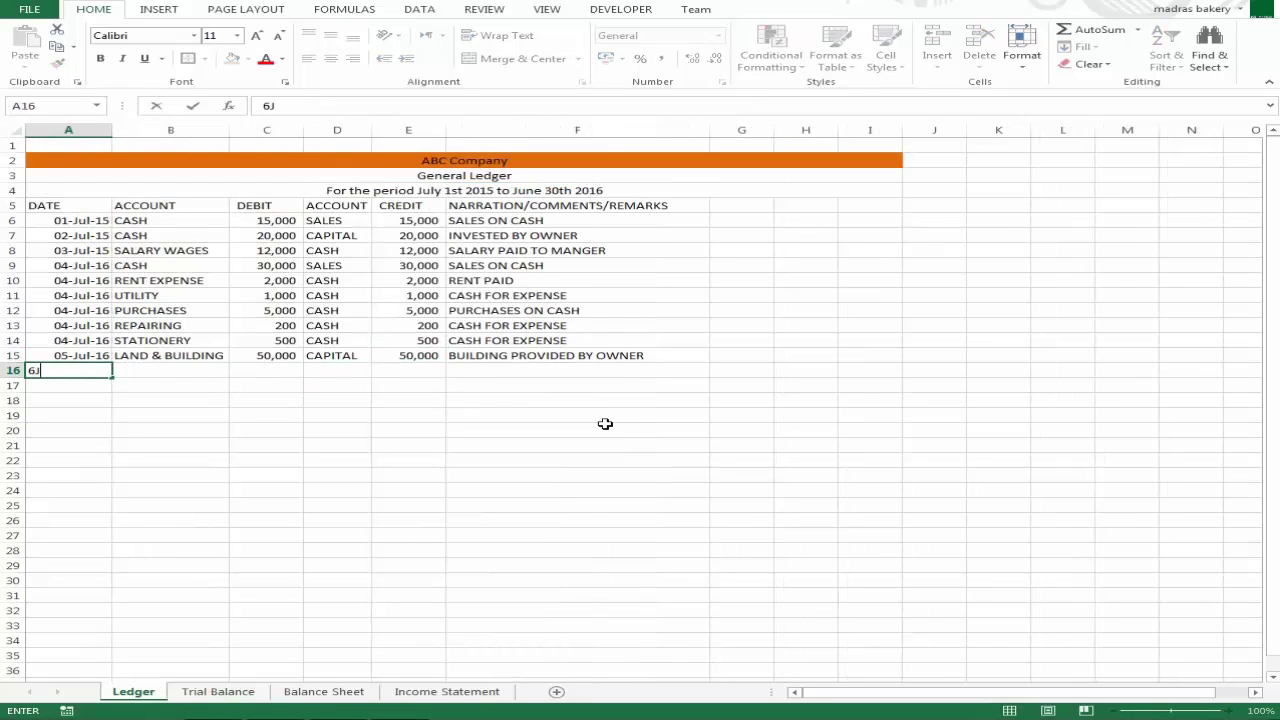
pyautogui.write('UL16')
pyautogui.press('Return')
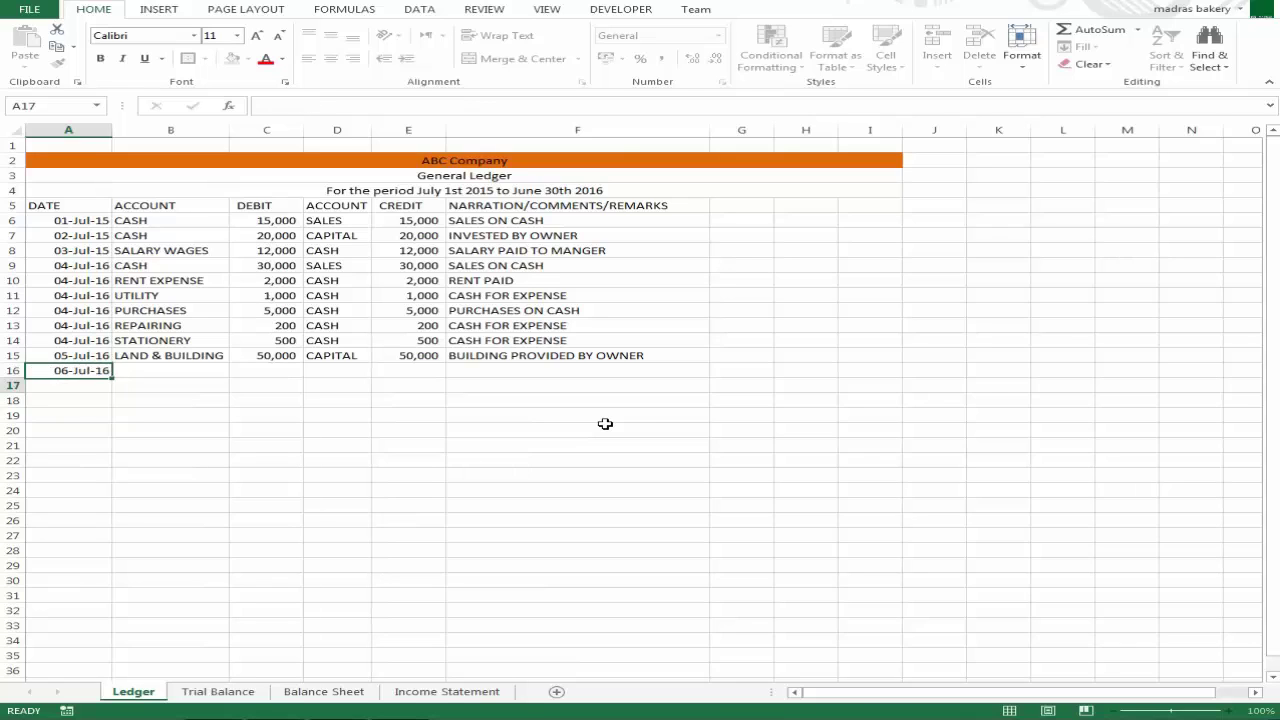
pyautogui.press('Up')
pyautogui.press('Right')
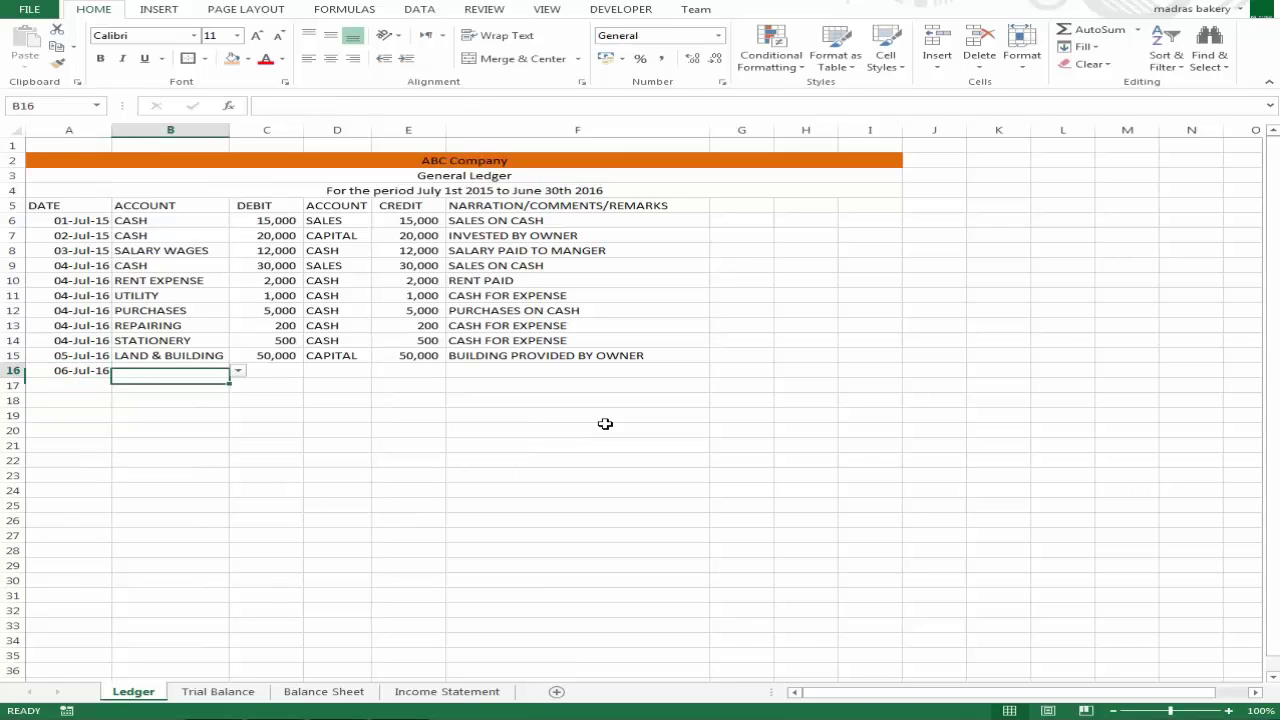
pyautogui.write('PURCHASES')
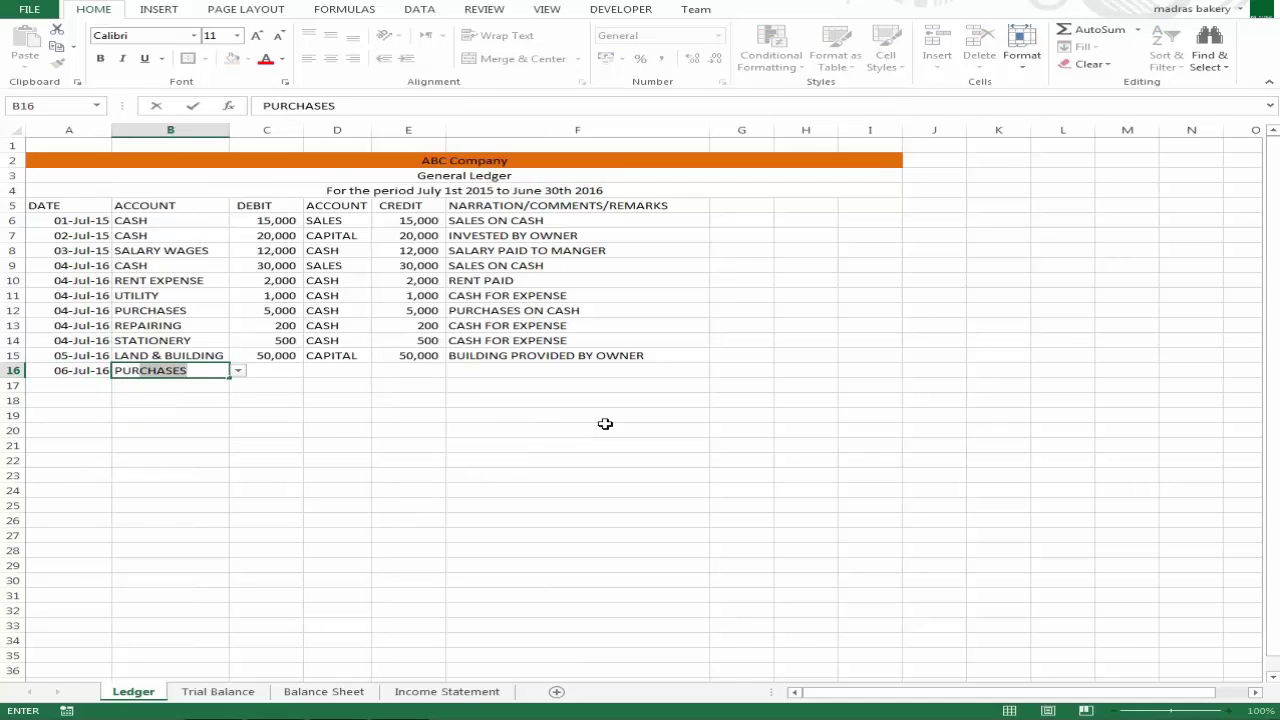
pyautogui.press('Return')
pyautogui.press('Return')
pyautogui.press('Escape')
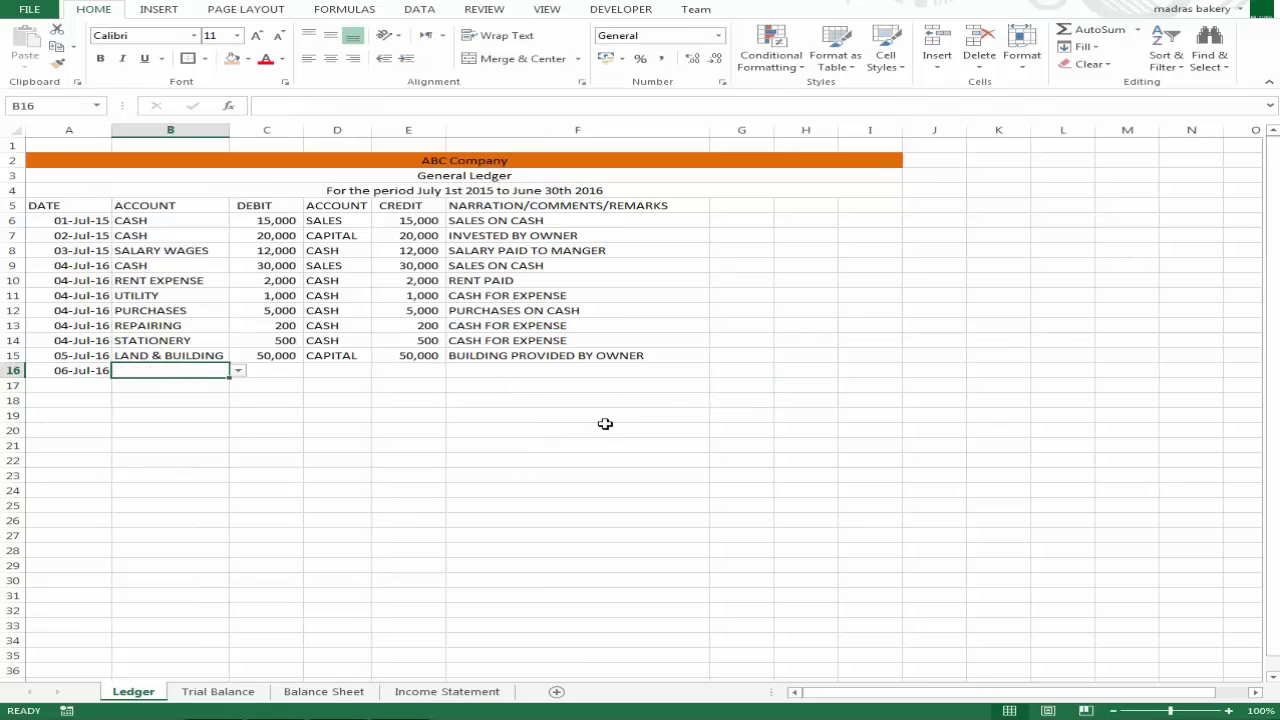
# Copy the PURCHASES account name from B12 of the Ledger into B16
pyautogui.press('Up')
pyautogui.press('Up')
pyautogui.press('Up')
pyautogui.press('Up')
pyautogui.hotkey('ctrl', 'c')
pyautogui.press('Down')
pyautogui.press('Down')
pyautogui.press('Down')
pyautogui.press('Down')
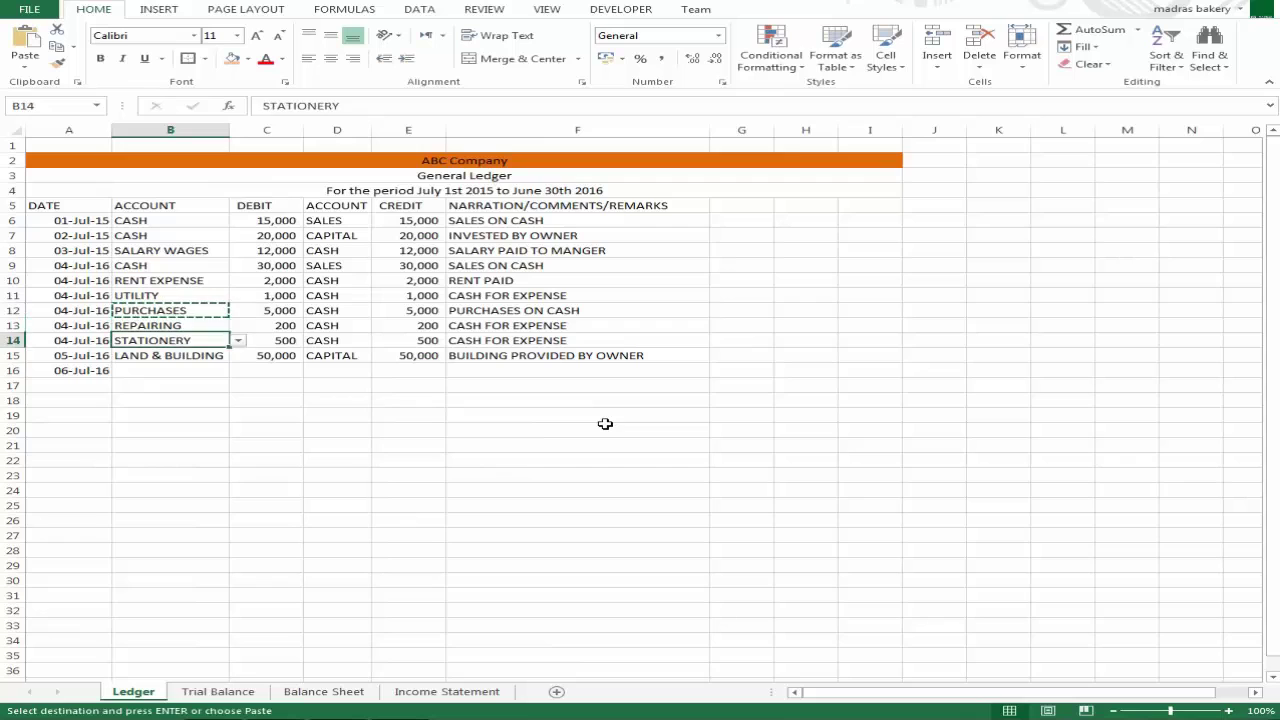
pyautogui.hotkey('ctrl', 'v')
pyautogui.press('Right')
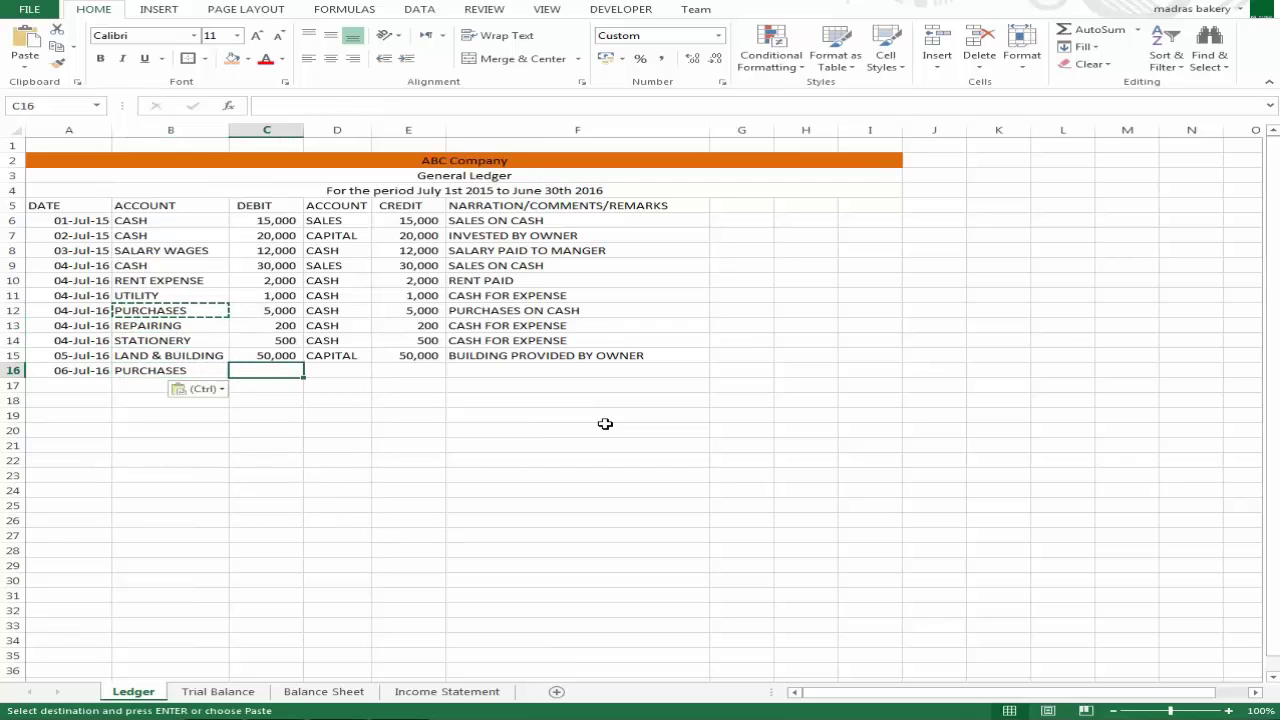
pyautogui.press('Left')
pyautogui.press('Escape')
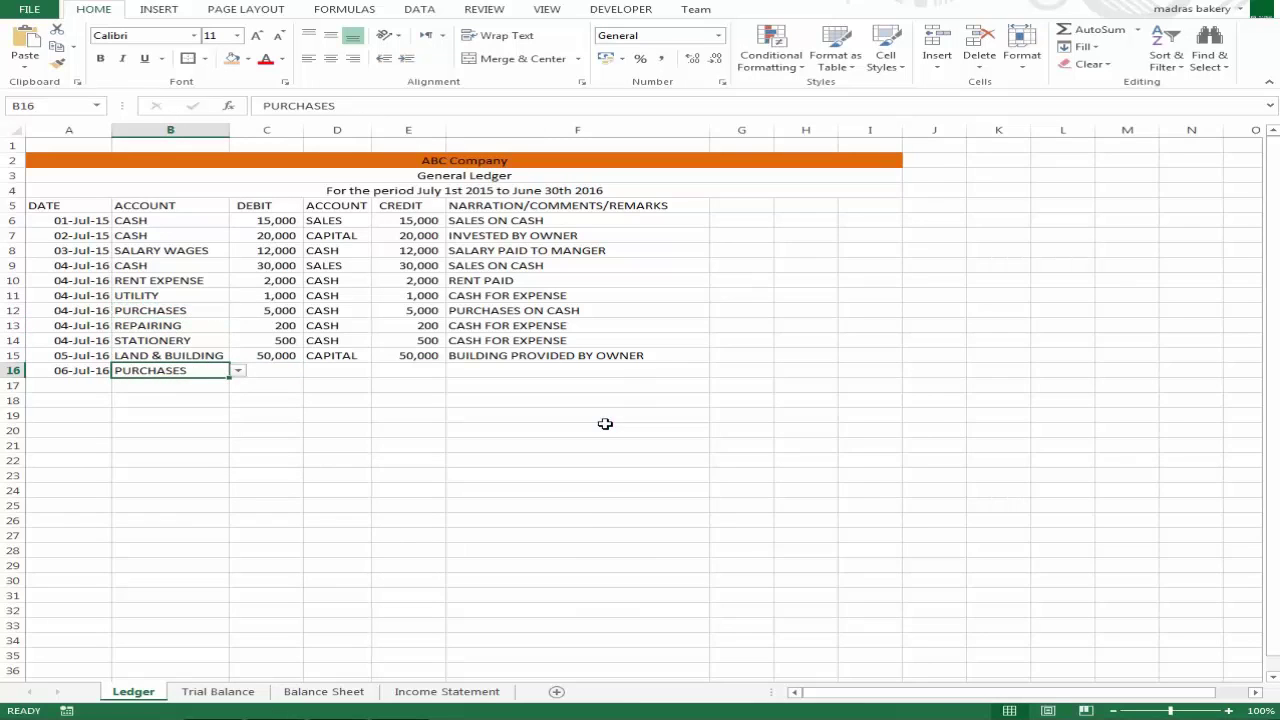
# Enter a debit of 4000 for the purchases entry in C16
pyautogui.press('Right')
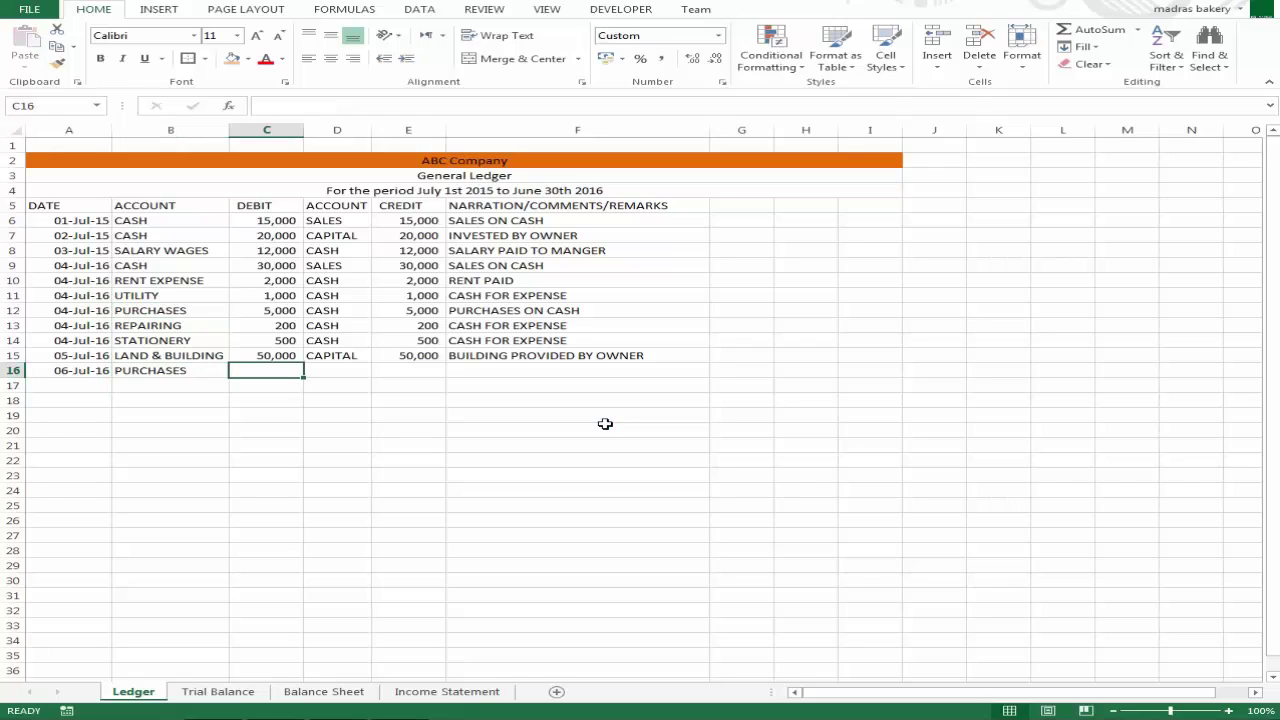
pyautogui.write('4000')
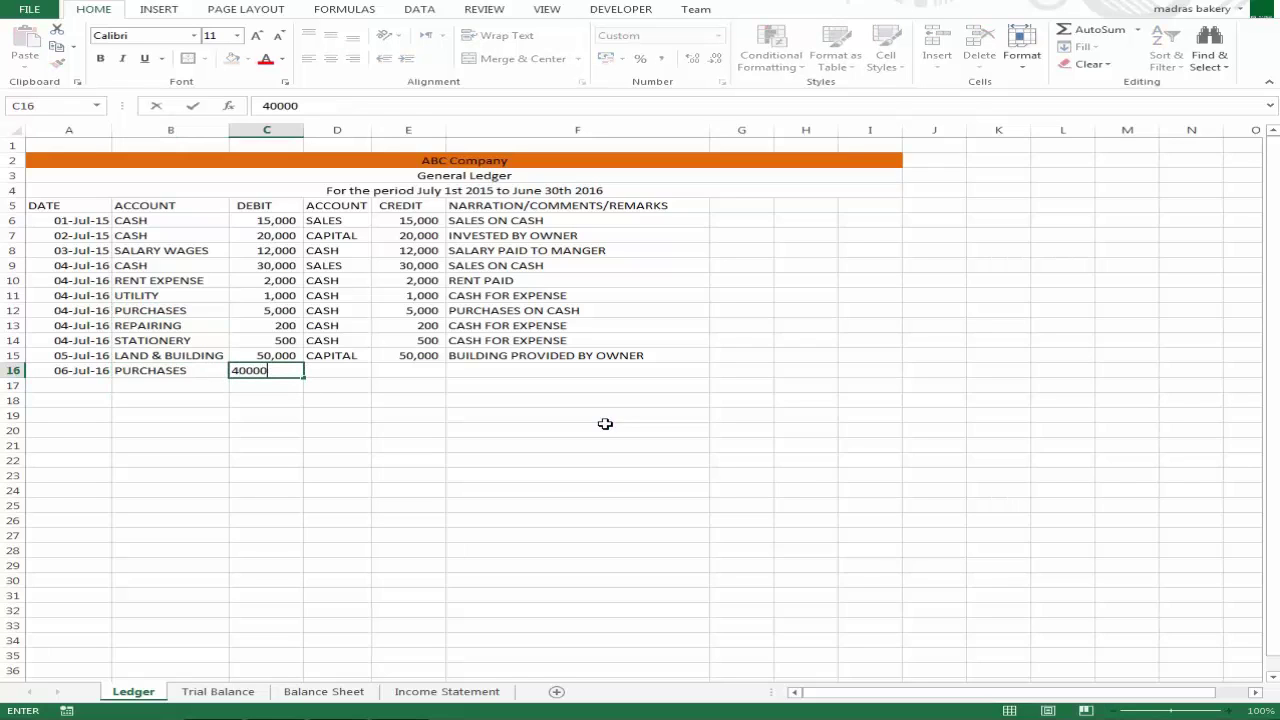
pyautogui.press('Right')
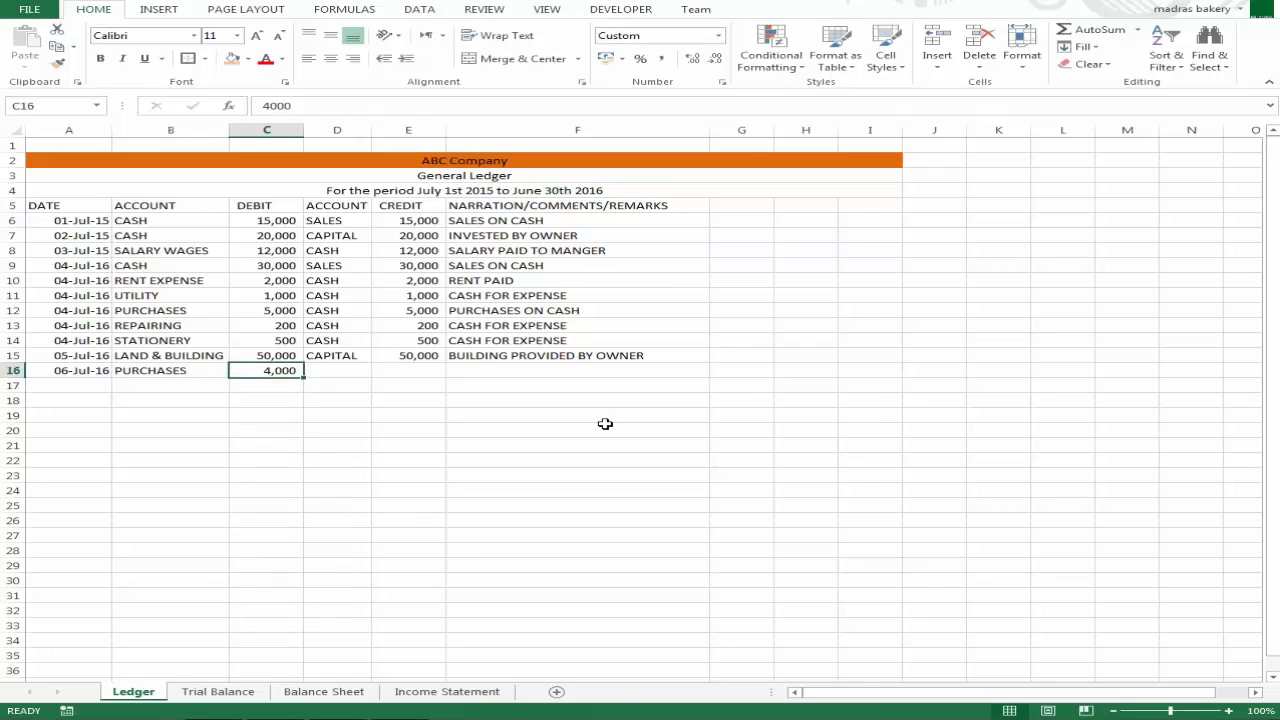
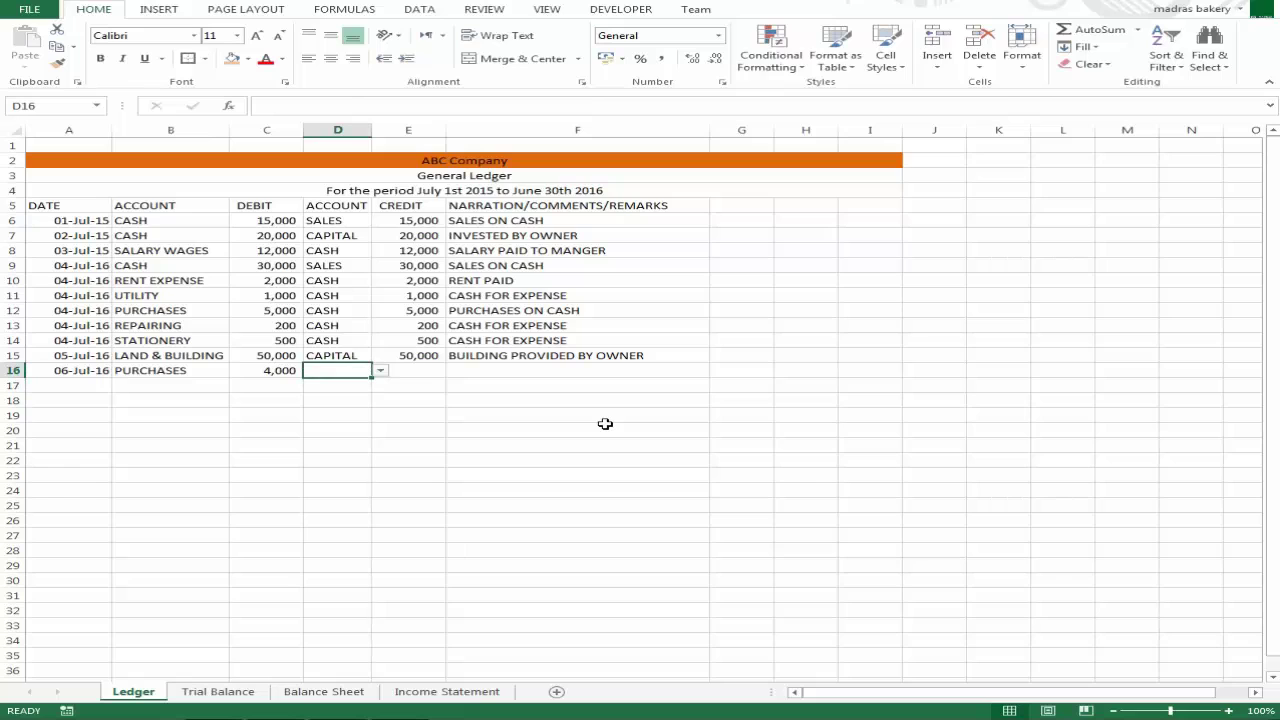
pyautogui.write('ACCOUNT')
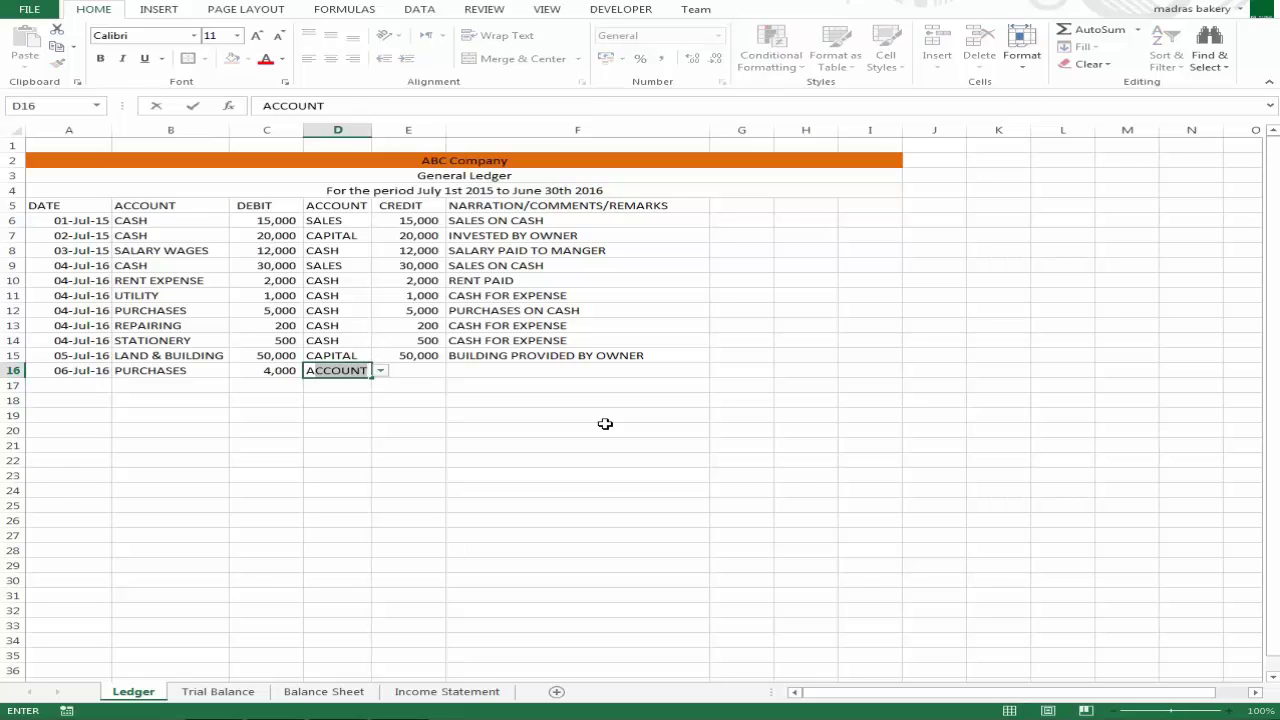
pyautogui.click(382, 374)
pyautogui.click(562, 398)
pyautogui.click(431, 409)
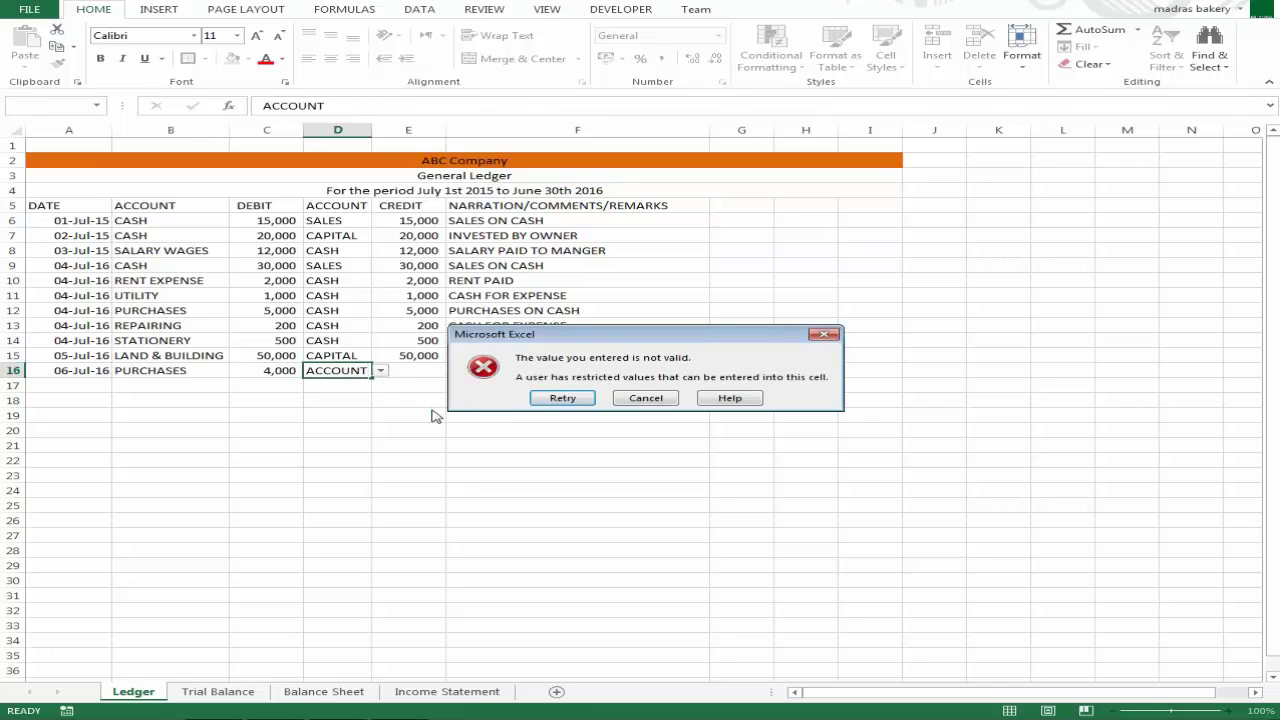
pyautogui.press('Escape')
# Copy the ACCOUNT PAYABLE name from B17 of the Trial Balance into D16 of the Ledger and fit column D's width to it
pyautogui.press('Up')
pyautogui.press('Up')
pyautogui.press('Down')
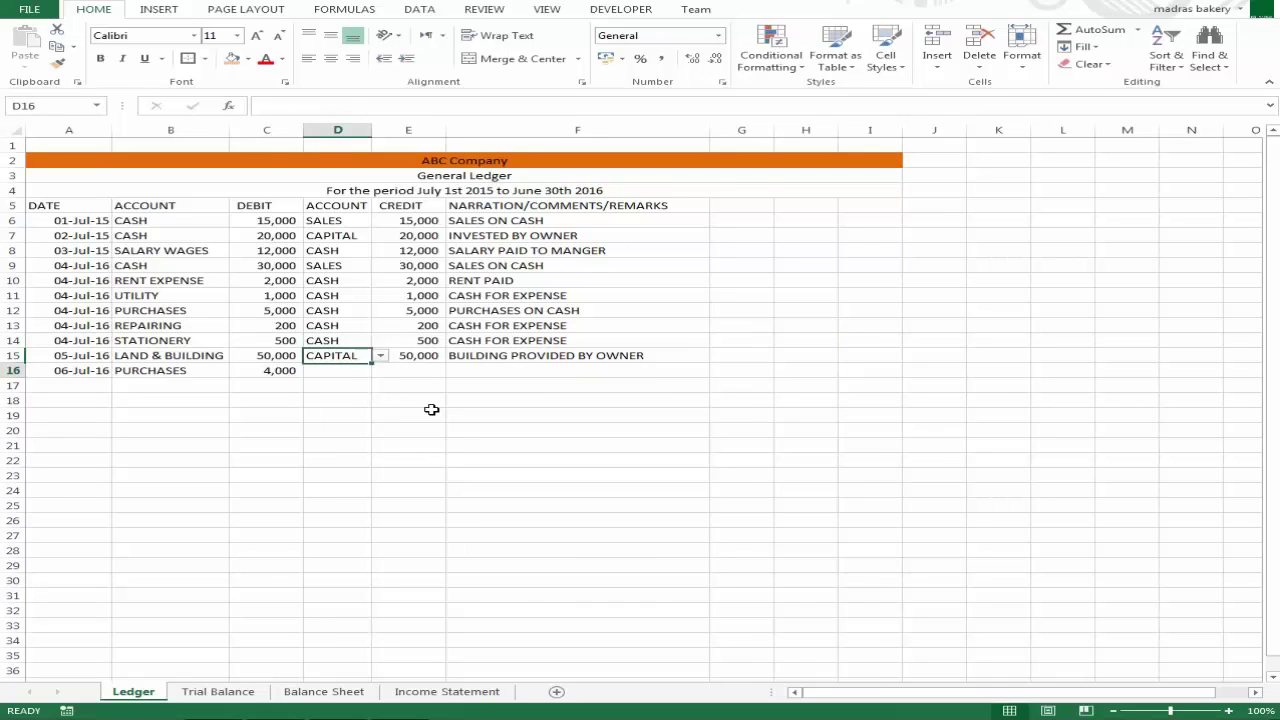
pyautogui.press('Down')
pyautogui.hotkey('ctrl', 'pagedown')
pyautogui.press('Down')
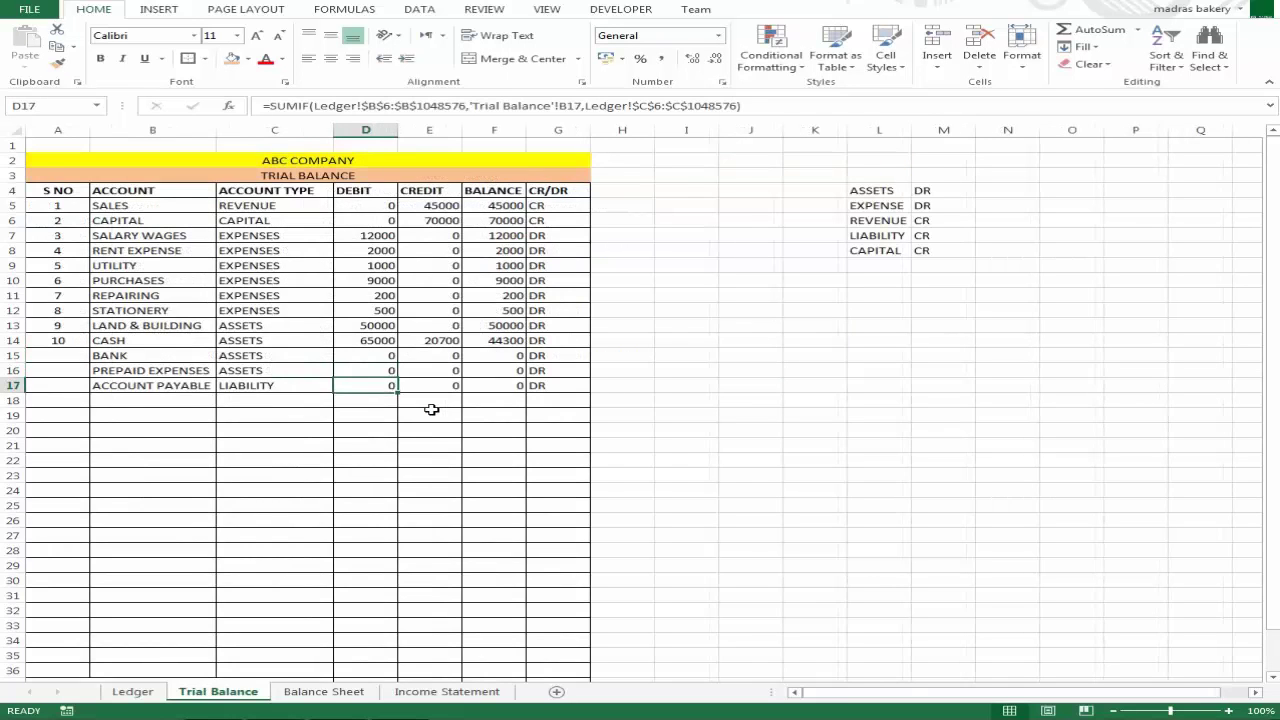
pyautogui.press('Left')
pyautogui.press('Left')
pyautogui.press('F2')
pyautogui.hotkey('shift', 'Left')
pyautogui.hotkey('shift', 'Left')
pyautogui.hotkey('shift', 'Left')
pyautogui.hotkey('shift', 'Left')
pyautogui.hotkey('shift', 'Left')
pyautogui.hotkey('shift', 'Left')
pyautogui.hotkey('shift', 'Left')
pyautogui.hotkey('shift', 'Left')
pyautogui.hotkey('shift', 'Left')
pyautogui.hotkey('shift', 'Left')
pyautogui.hotkey('shift', 'Left')
pyautogui.hotkey('shift', 'Left')
pyautogui.hotkey('shift', 'Left')
pyautogui.hotkey('shift', 'Left')
pyautogui.hotkey('shift', 'Left')
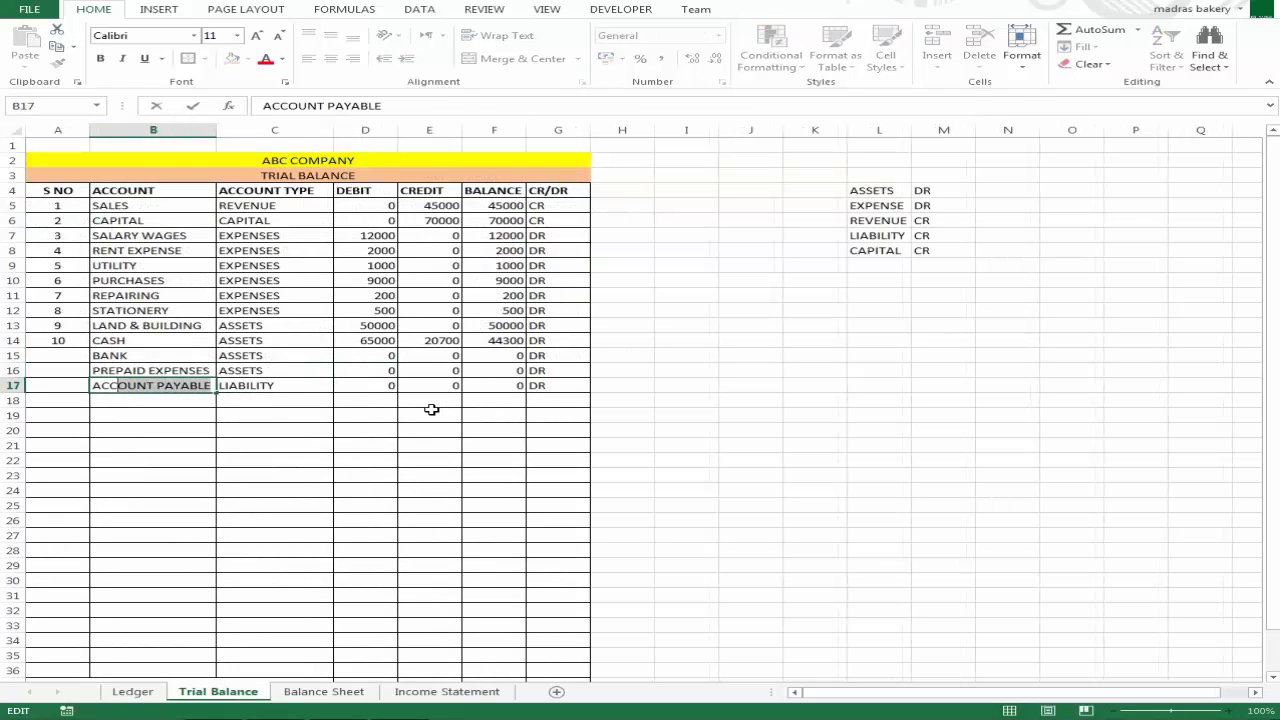
pyautogui.hotkey('ctrl', 'c')
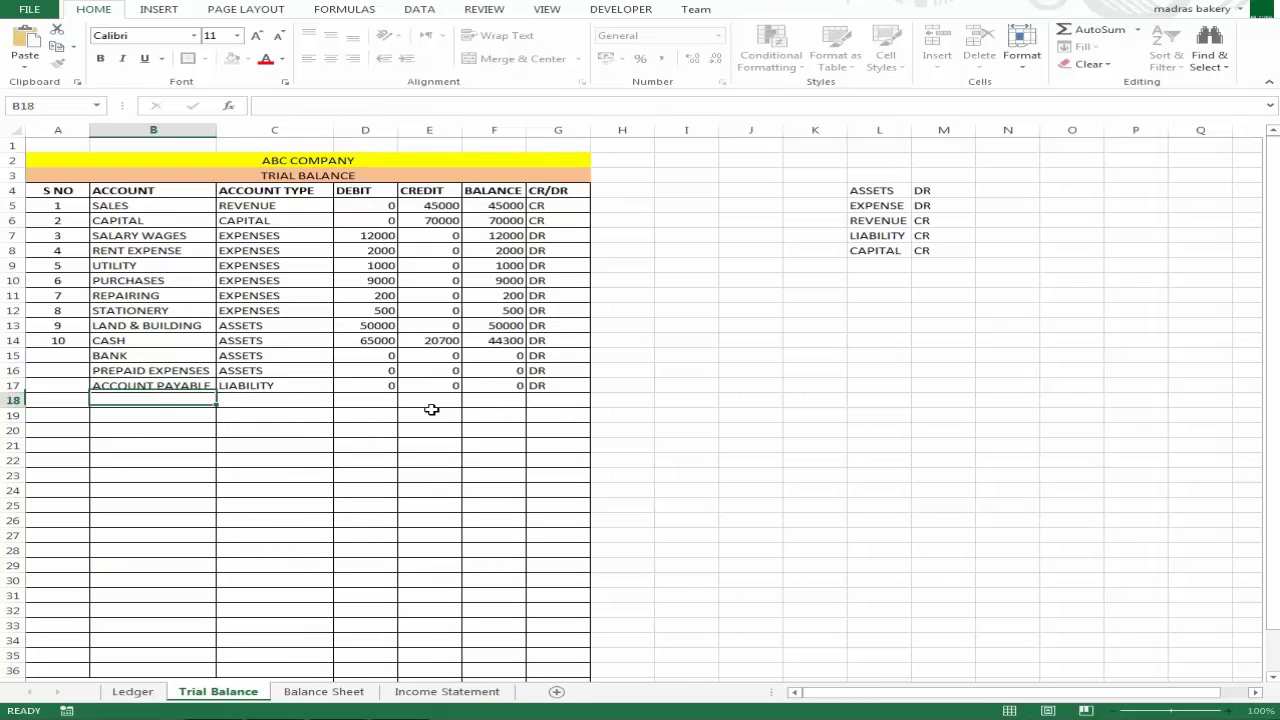
pyautogui.press('Escape')
pyautogui.hotkey('ctrl', 'pageup')
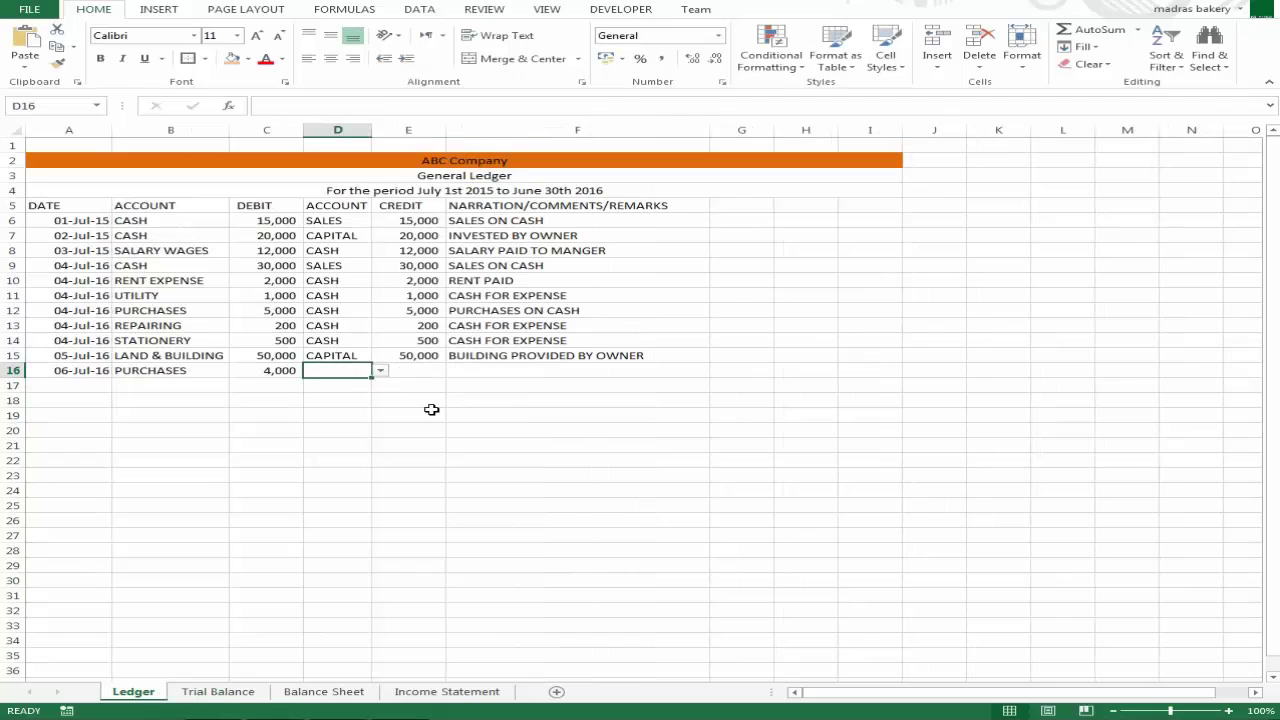
pyautogui.hotkey('ctrl', 'v')
pyautogui.press('Tab')
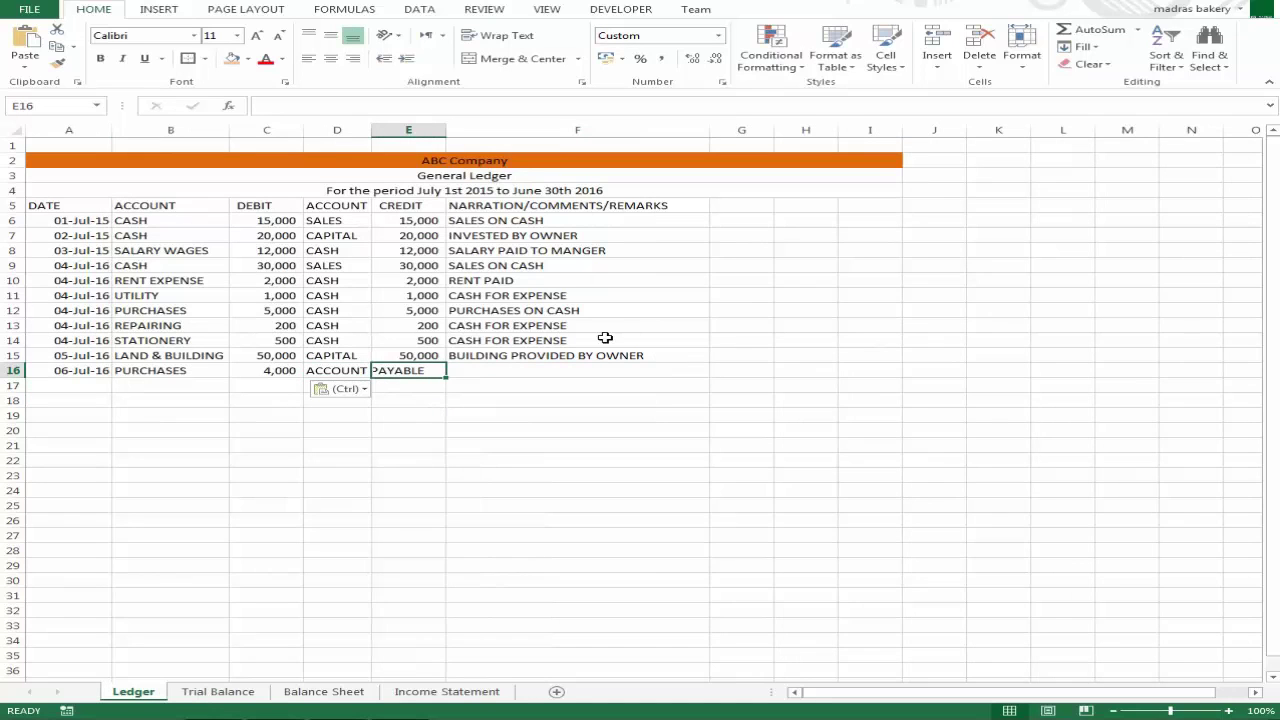
pyautogui.doubleClick(371, 130)
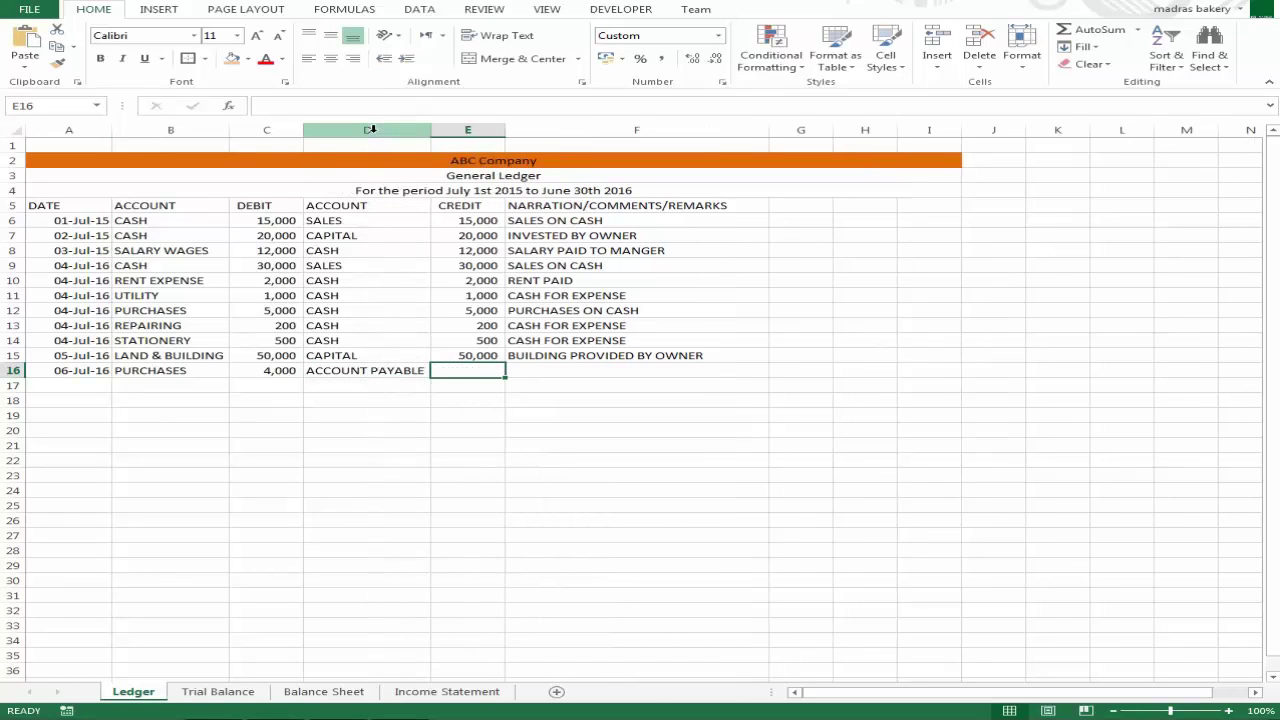
# Copy the 4,000 debit of the purchases entry from C16 into its credit cell E16
pyautogui.press('Left')
pyautogui.press('Left')
pyautogui.hotkey('ctrl', 'c')
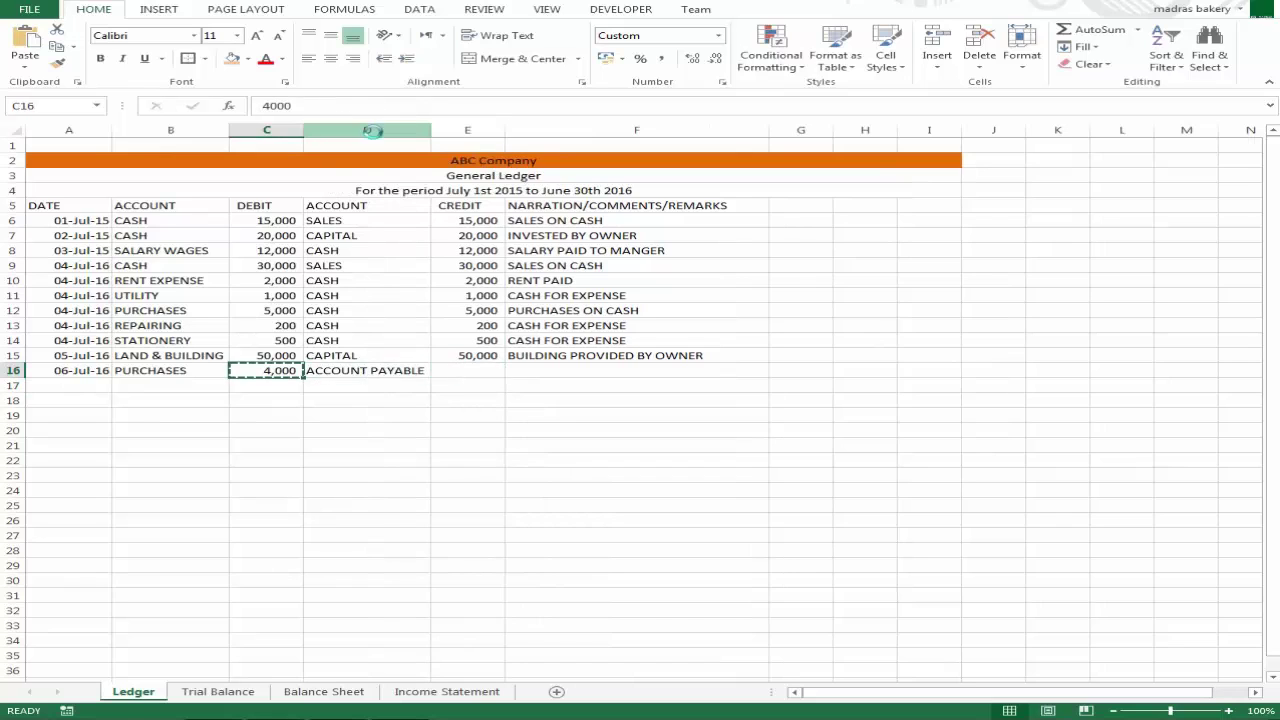
pyautogui.press('Right')
pyautogui.press('Right')
pyautogui.press('Return')
pyautogui.press('Tab')
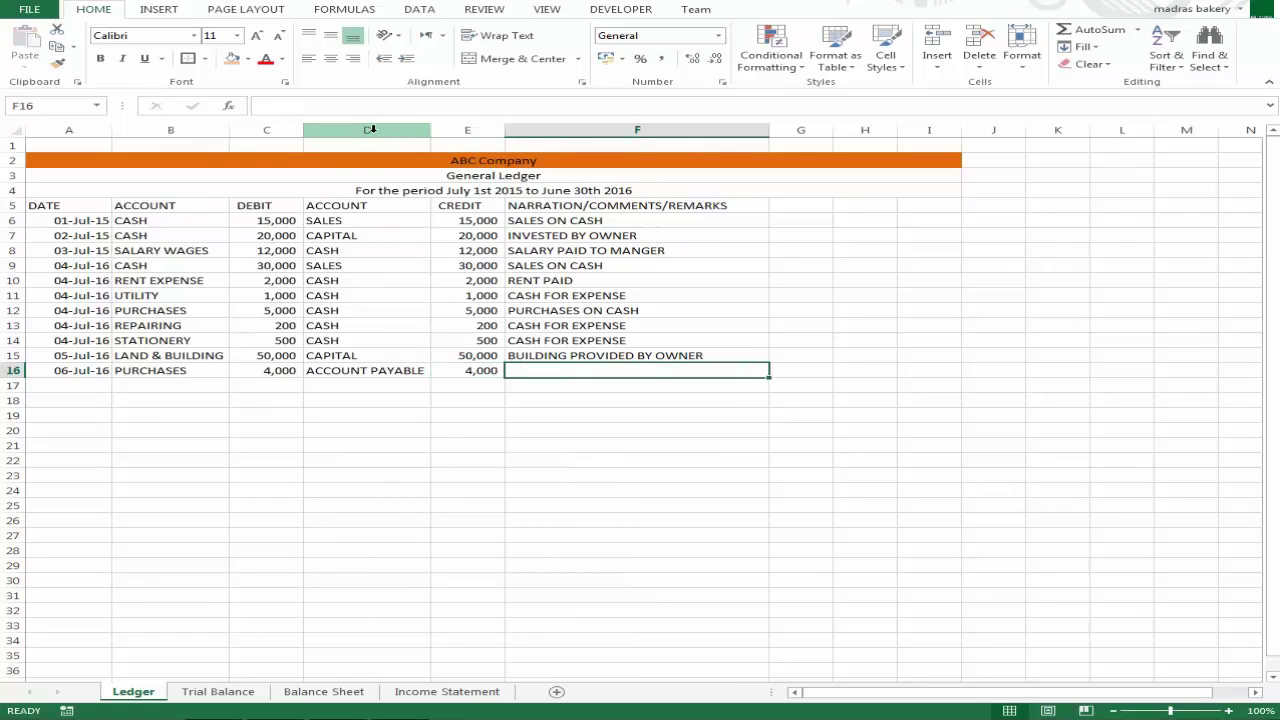
# Enter the narration PURCHASES ON CREDIT FROM XYZ for the credit purchase in F16
pyautogui.write('PURCHASE O')
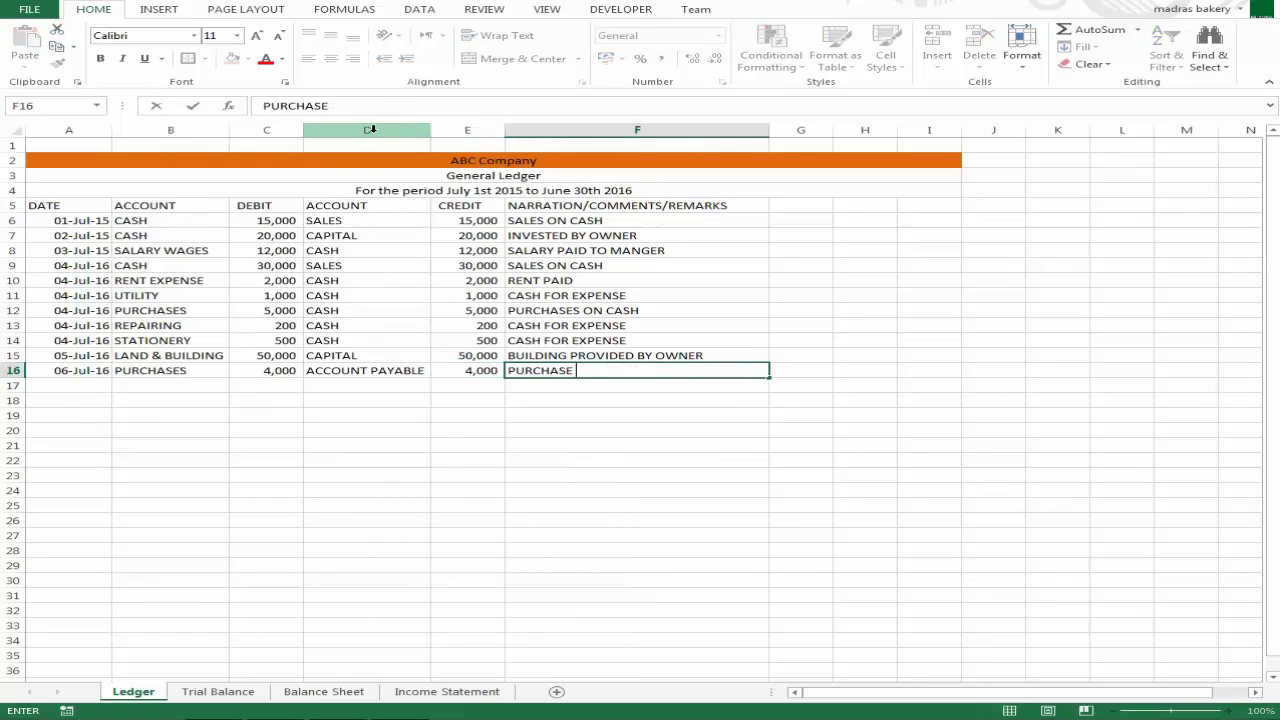
pyautogui.press('BackSpace')
pyautogui.press('BackSpace')
pyautogui.write('S O C')
pyautogui.write('N CRE')
pyautogui.write('DIT FROM A')
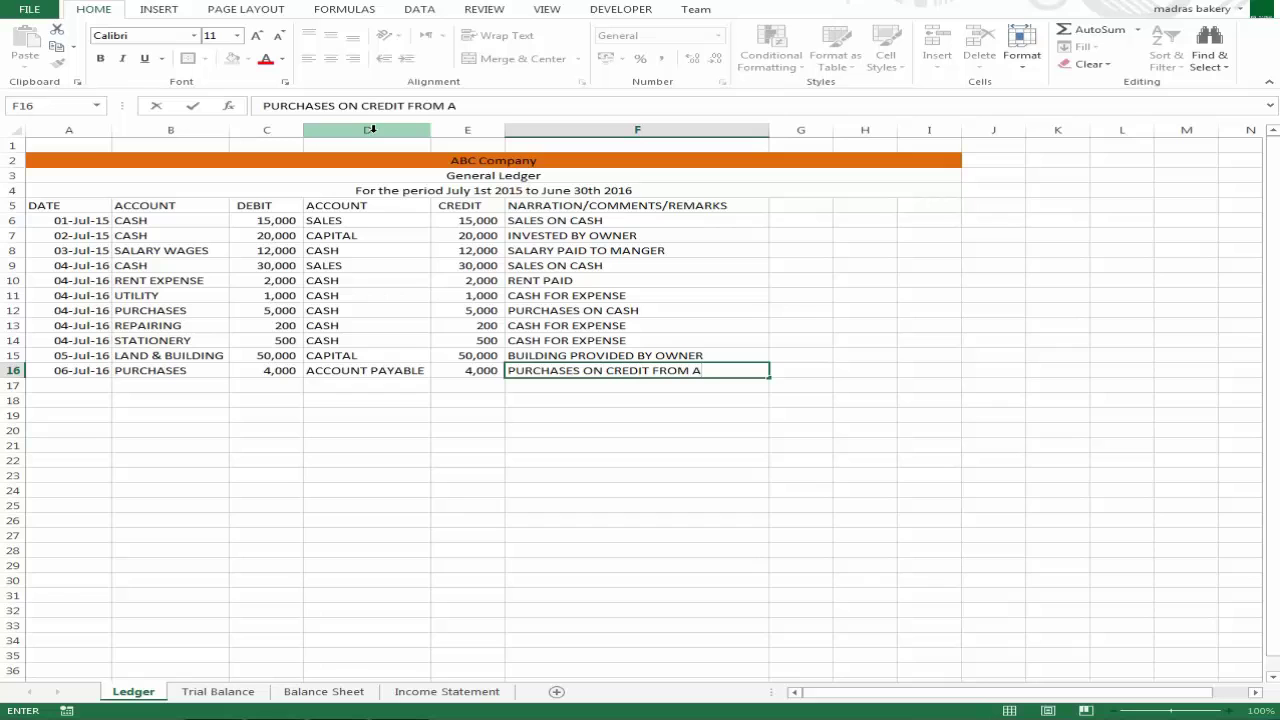
pyautogui.press('BackSpace')
pyautogui.write('XYZ')
pyautogui.hotkey('ctrl', 'Return')
# Examine the debit, credit and balance formulas of the ACCOUNT PAYABLE row in the Trial Balance
pyautogui.hotkey('ctrl', 'pagedown')
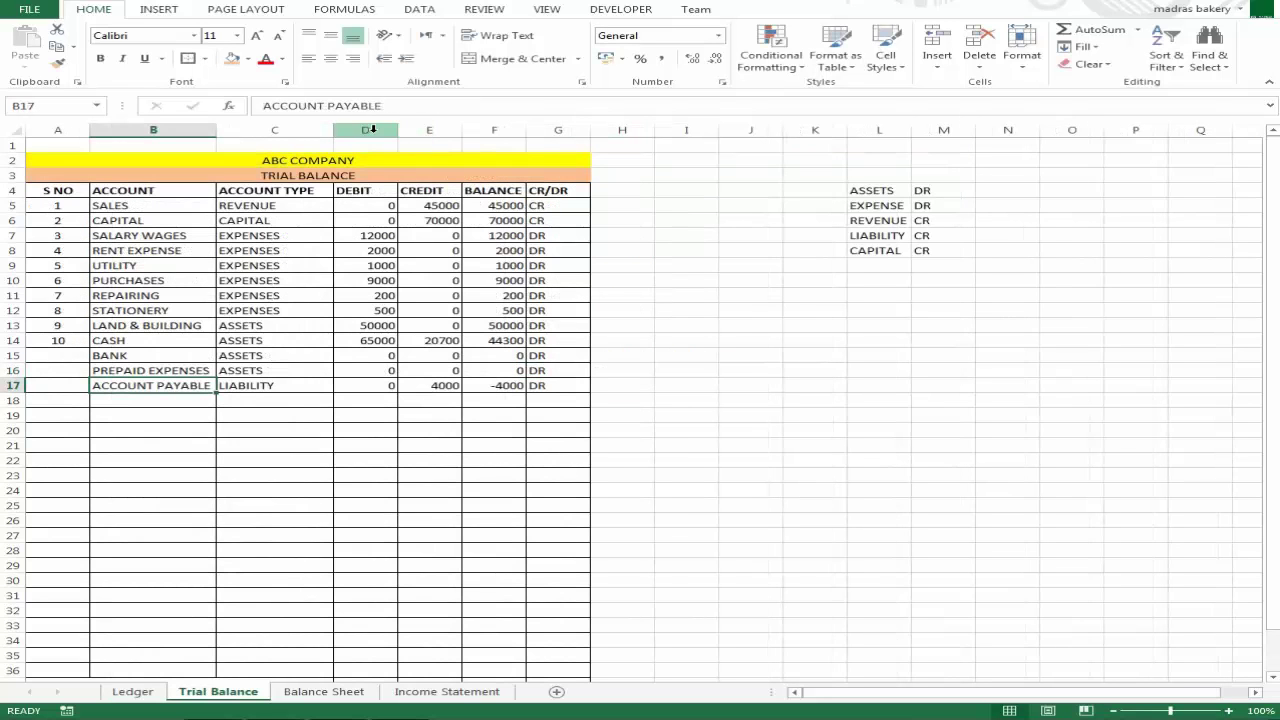
pyautogui.press('Right')
pyautogui.press('Right')
pyautogui.press('Right')
pyautogui.press('Right')
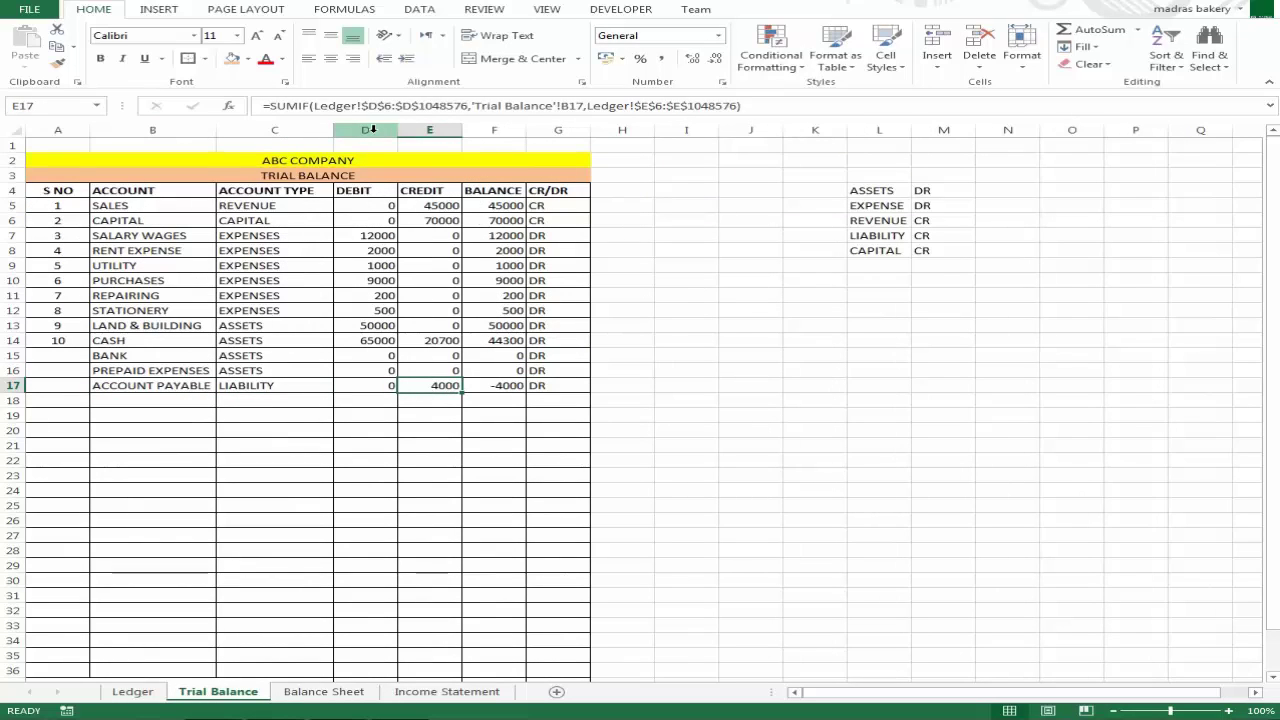
pyautogui.press('Left')
pyautogui.press('Left')
pyautogui.press('Right')
pyautogui.press('Right')
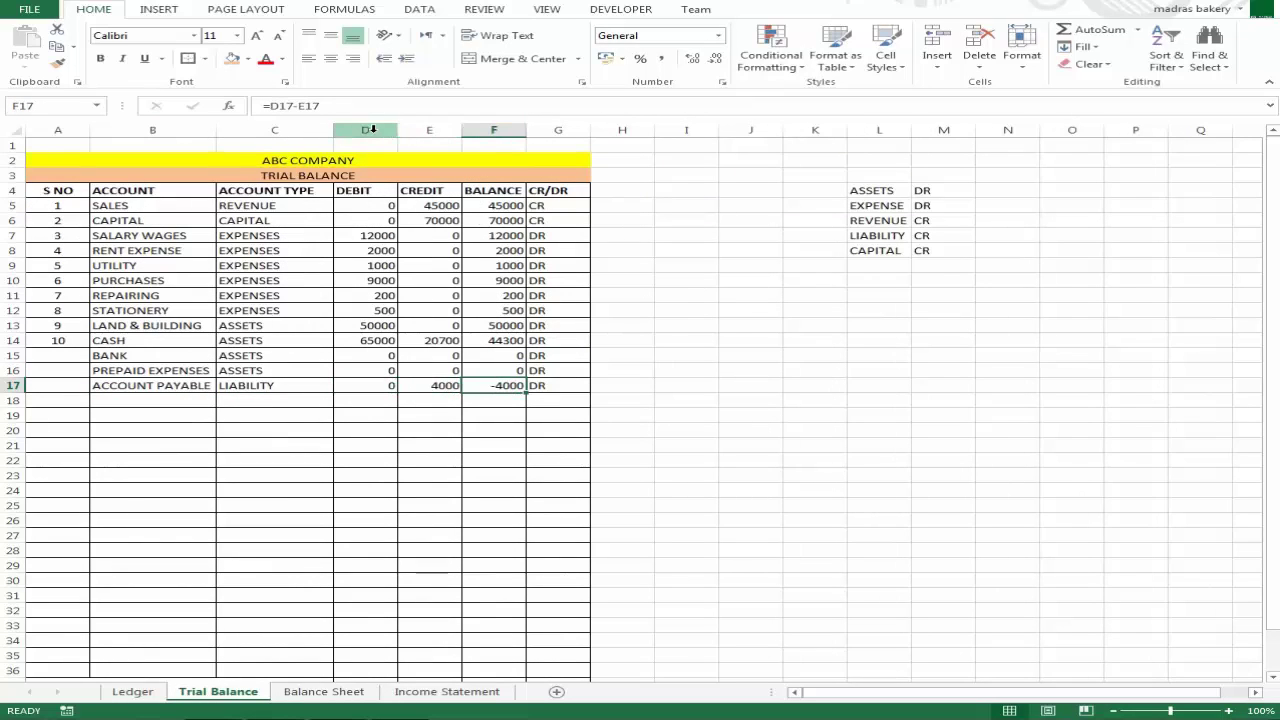
# Compare the BALANCE formulas in column F between the debit-type accounts, ACCOUNT PAYABLE and SALES
pyautogui.press('Up')
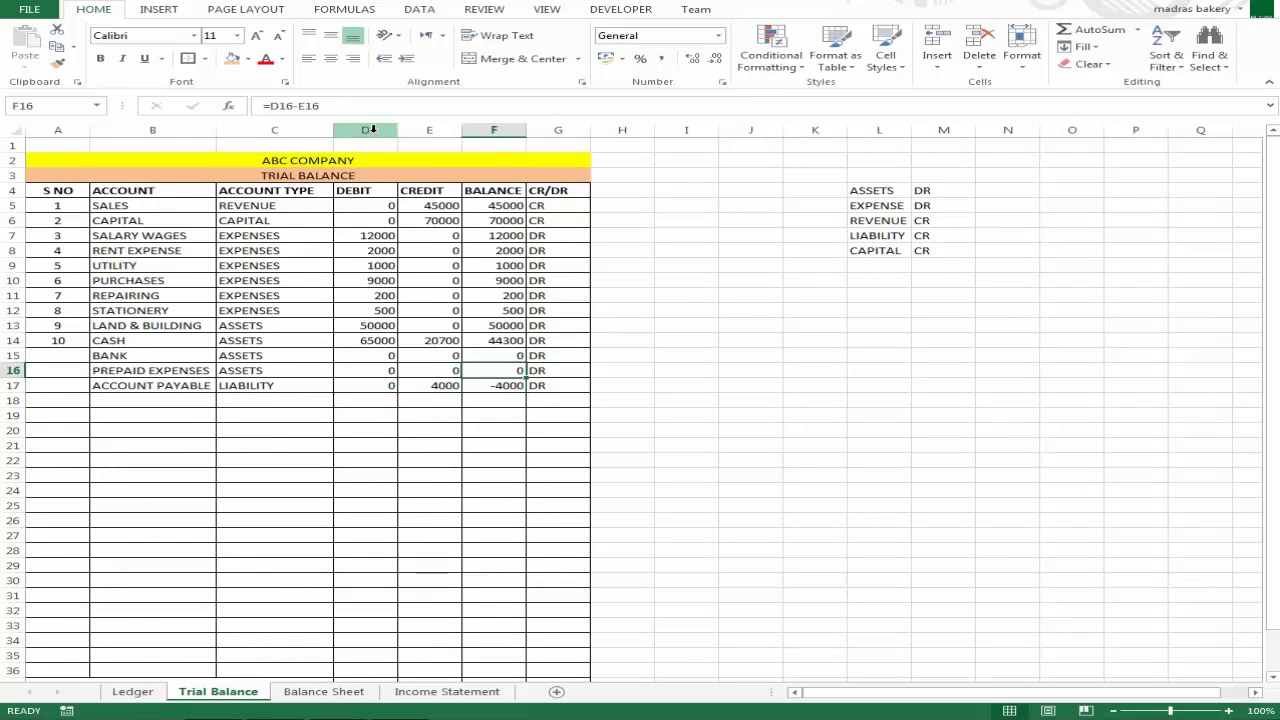
pyautogui.press('Up')
pyautogui.press('Up')
pyautogui.press('Up')
pyautogui.press('Down')
pyautogui.press('Down')
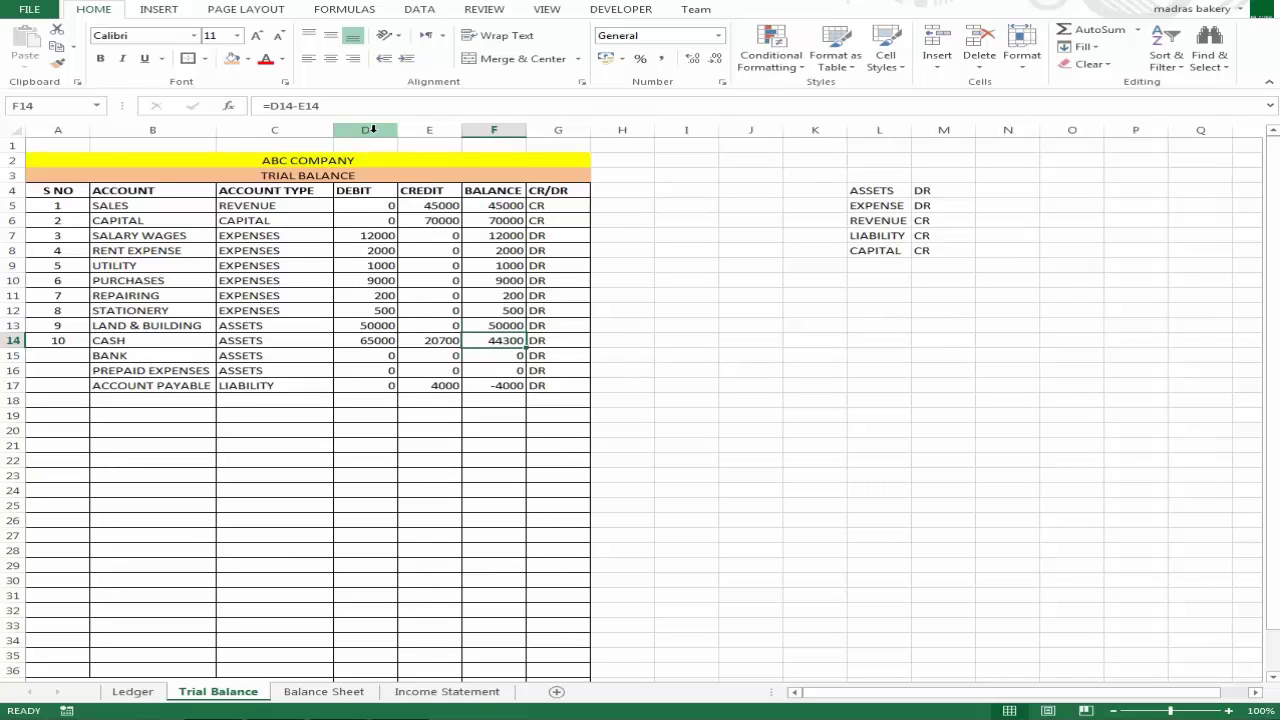
pyautogui.press('Up')
pyautogui.press('Up')
pyautogui.press('Up')
pyautogui.press('Up')
pyautogui.press('Up')
pyautogui.press('Up')
pyautogui.press('Up')
pyautogui.press('Up')
pyautogui.press('Up')
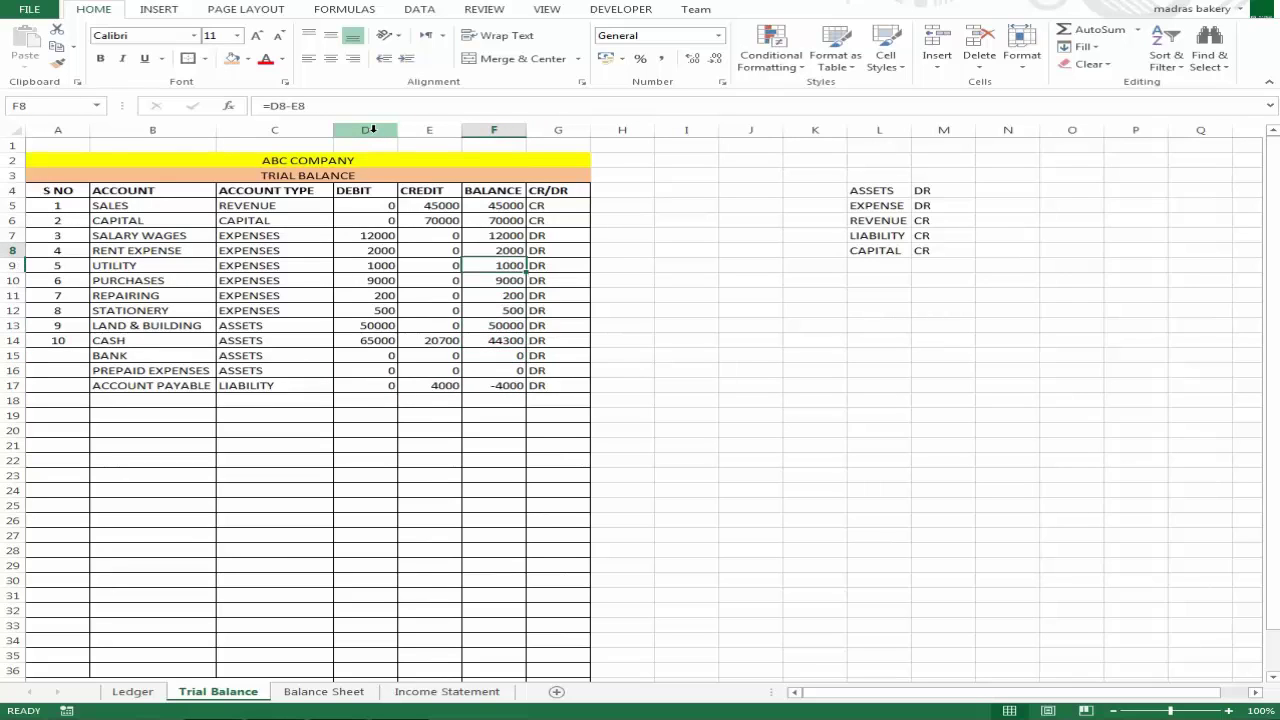
pyautogui.press('Up')
pyautogui.press('Up')
pyautogui.press('Down')
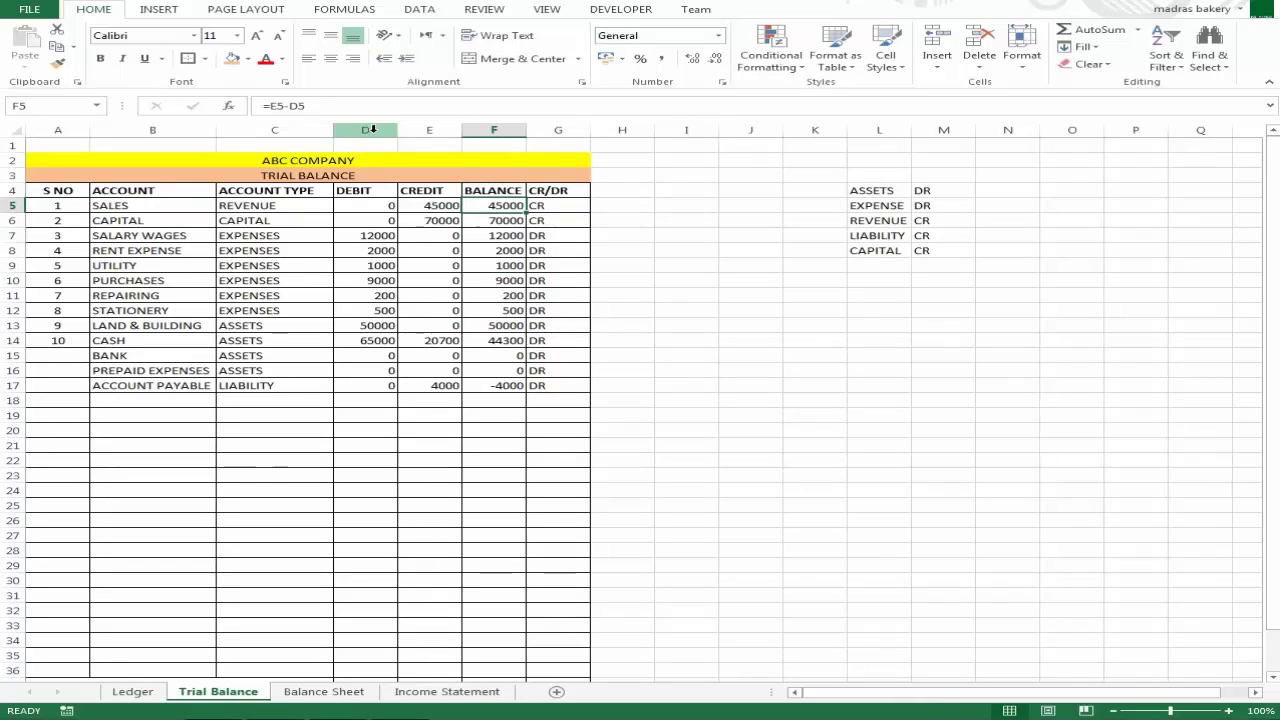
pyautogui.press('Right')
pyautogui.press('Left')
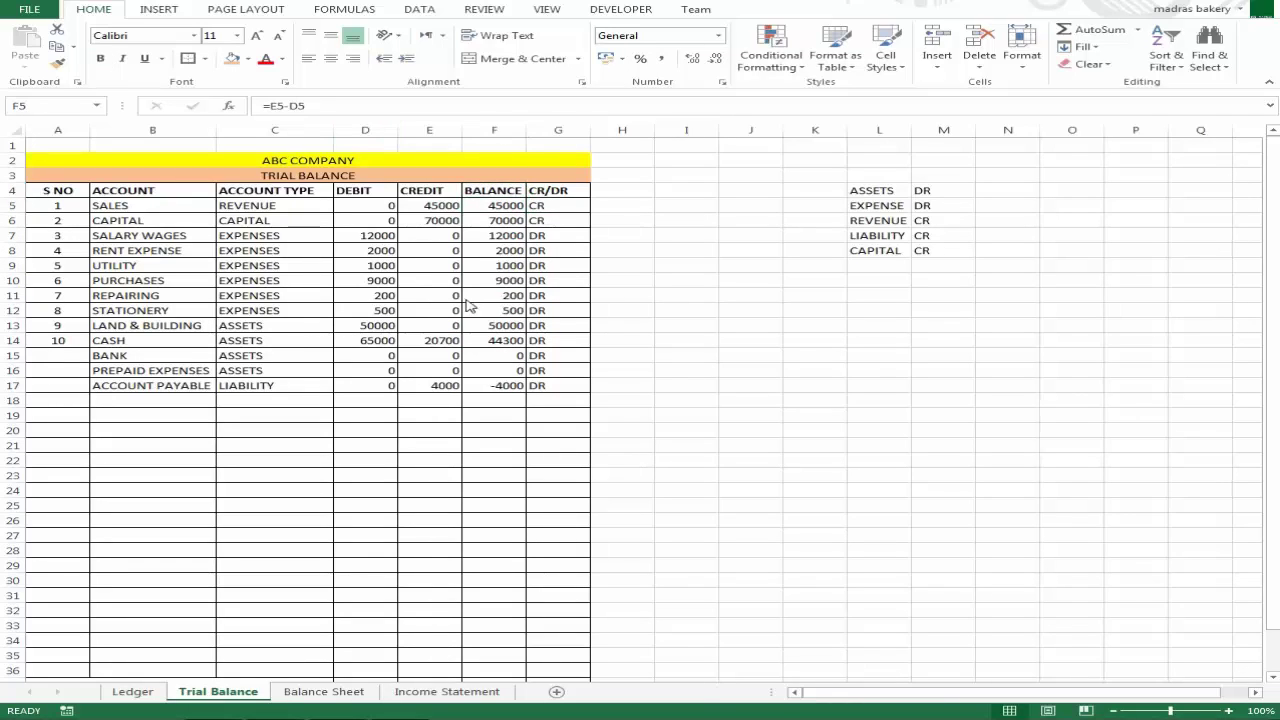
pyautogui.click(499, 318)
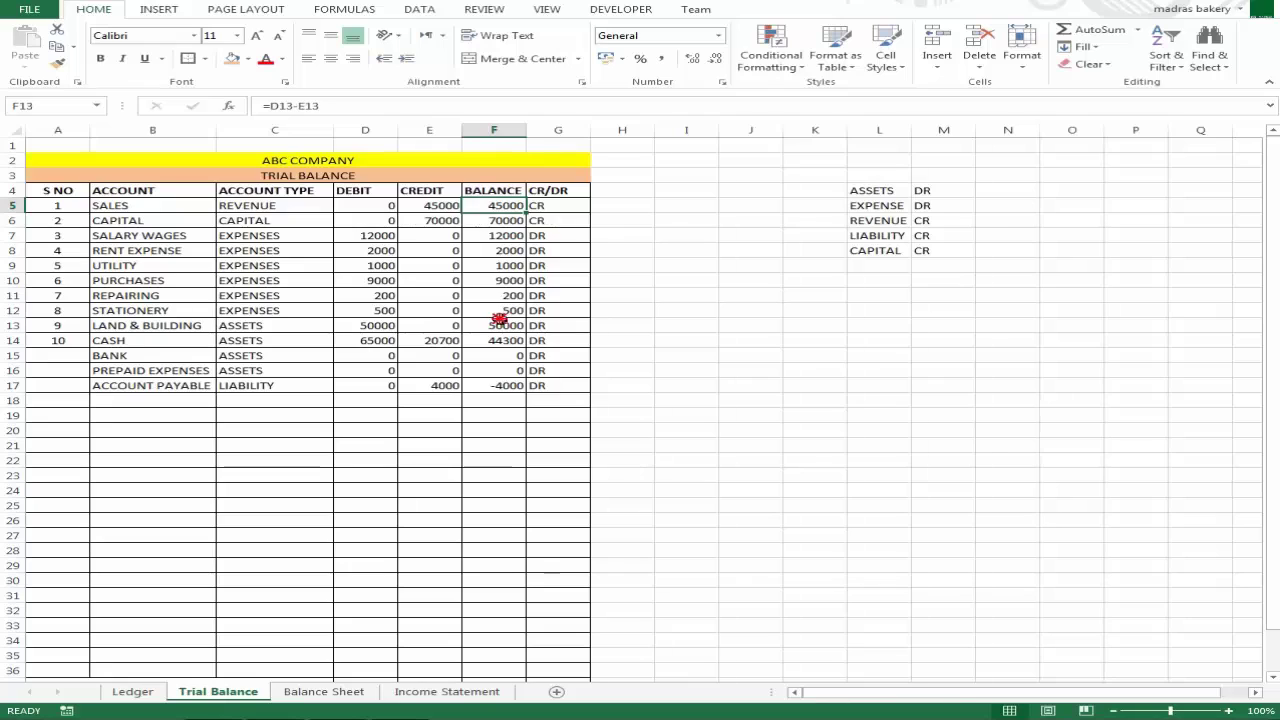
pyautogui.click(499, 385)
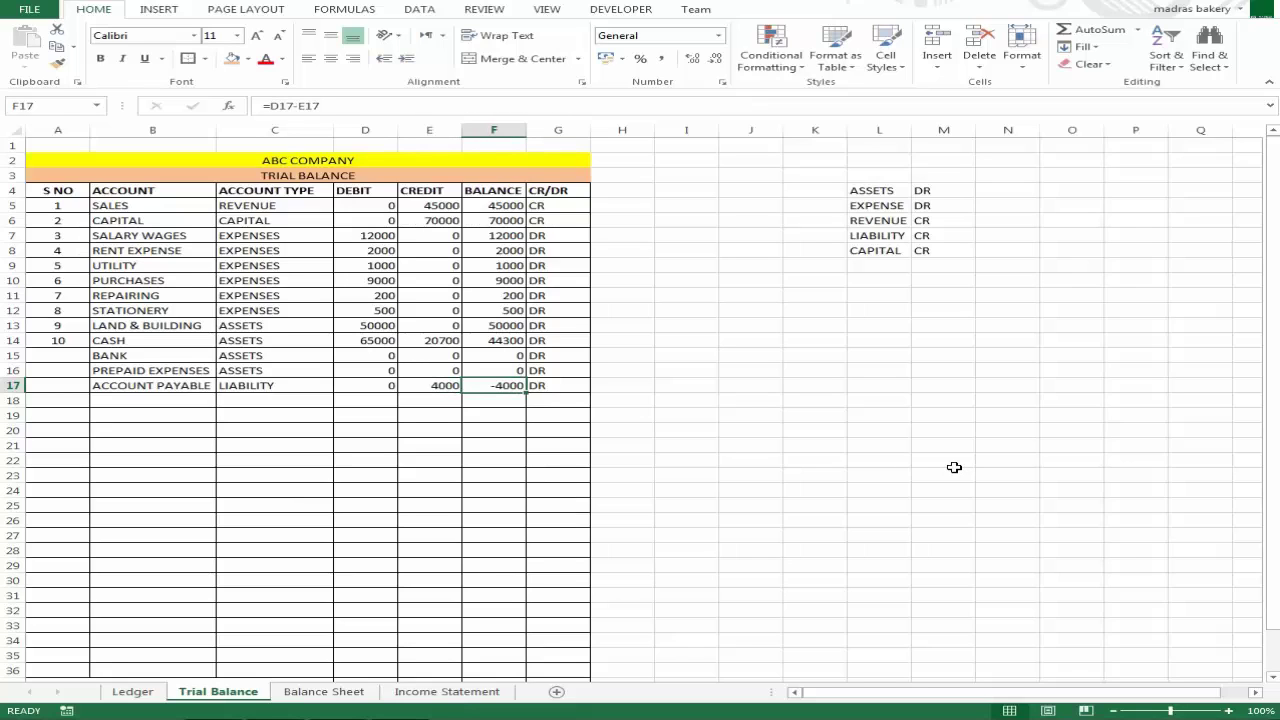
pyautogui.press('Up')
pyautogui.press('Up')
pyautogui.press('Up')
pyautogui.press('Up')
pyautogui.press('Up')
pyautogui.press('Up')
pyautogui.press('Up')
pyautogui.press('Up')
pyautogui.press('Up')
pyautogui.press('Up')
pyautogui.press('Up')
pyautogui.press('Up')
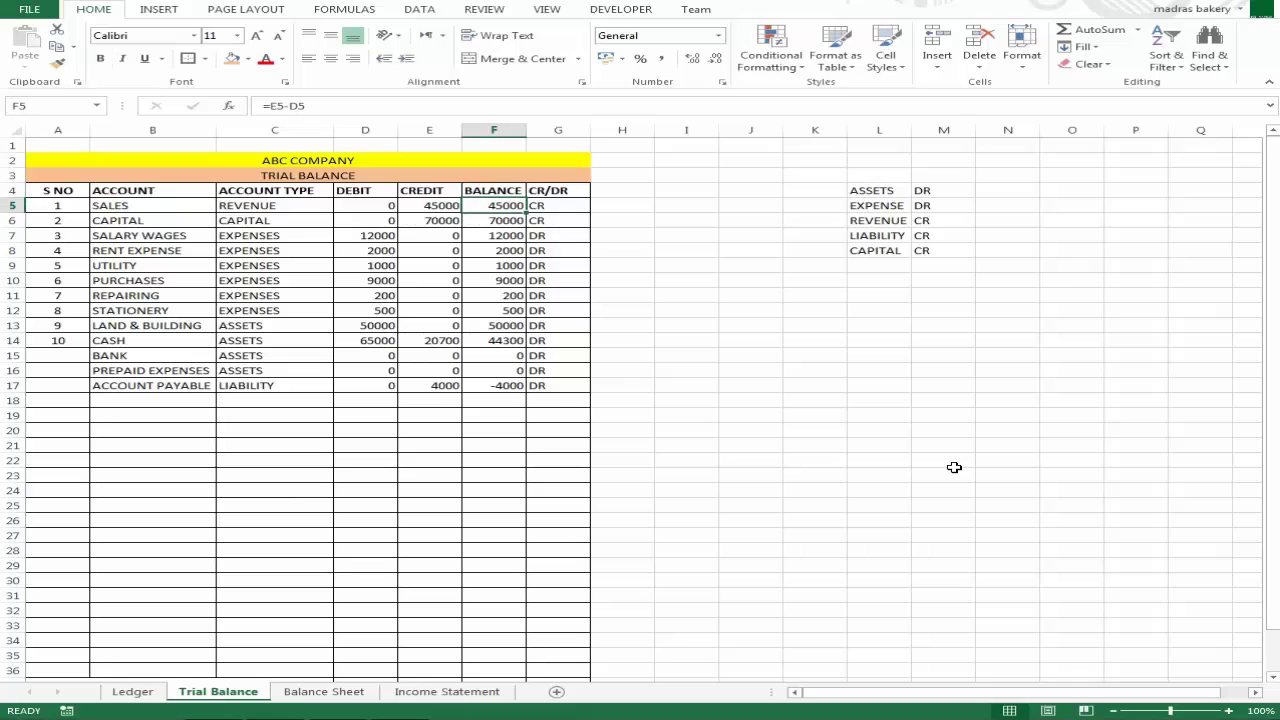
# Set the CR/DR entry of the ACCOUNT PAYABLE row in G17 to CR
pyautogui.press('Right')
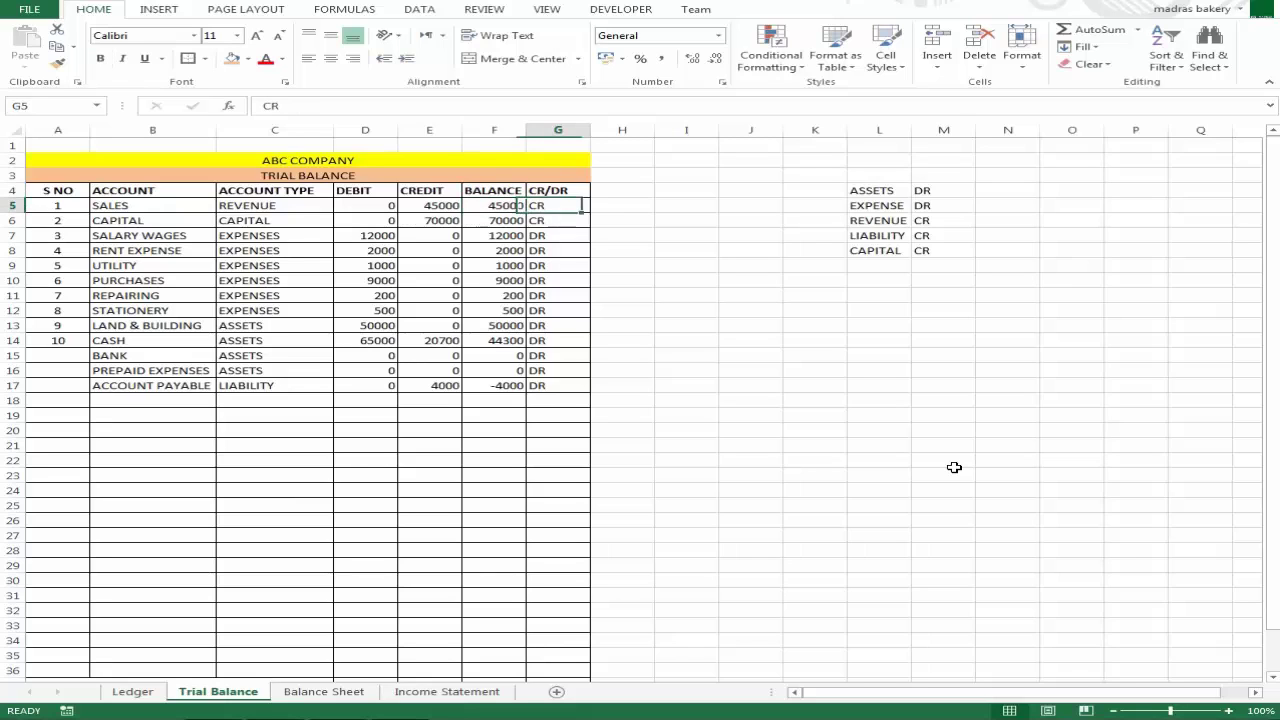
pyautogui.press('Down')
pyautogui.press('Down')
pyautogui.press('Down')
pyautogui.press('Down')
pyautogui.press('Down')
pyautogui.press('Down')
pyautogui.press('Down')
pyautogui.press('Down')
pyautogui.press('Down')
pyautogui.press('Down')
pyautogui.press('Up')
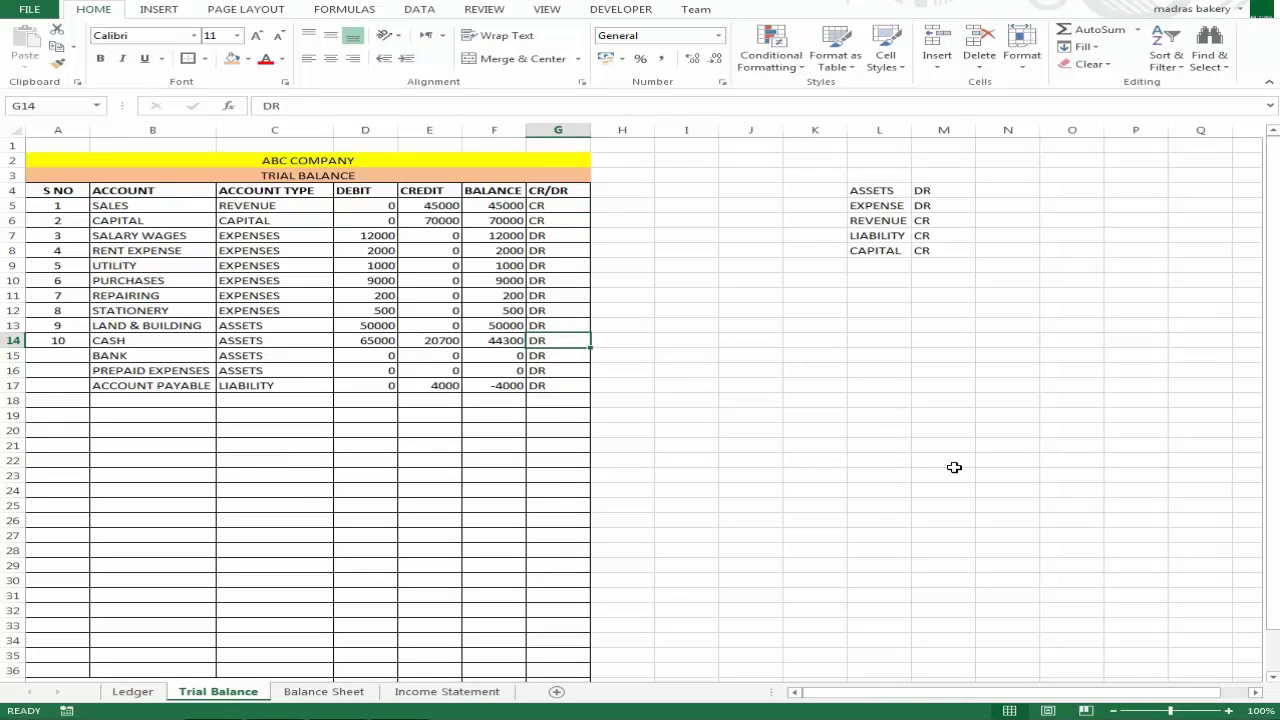
pyautogui.press('Left')
pyautogui.press('Right')
pyautogui.press('Down')
pyautogui.press('Down')
pyautogui.press('Down')
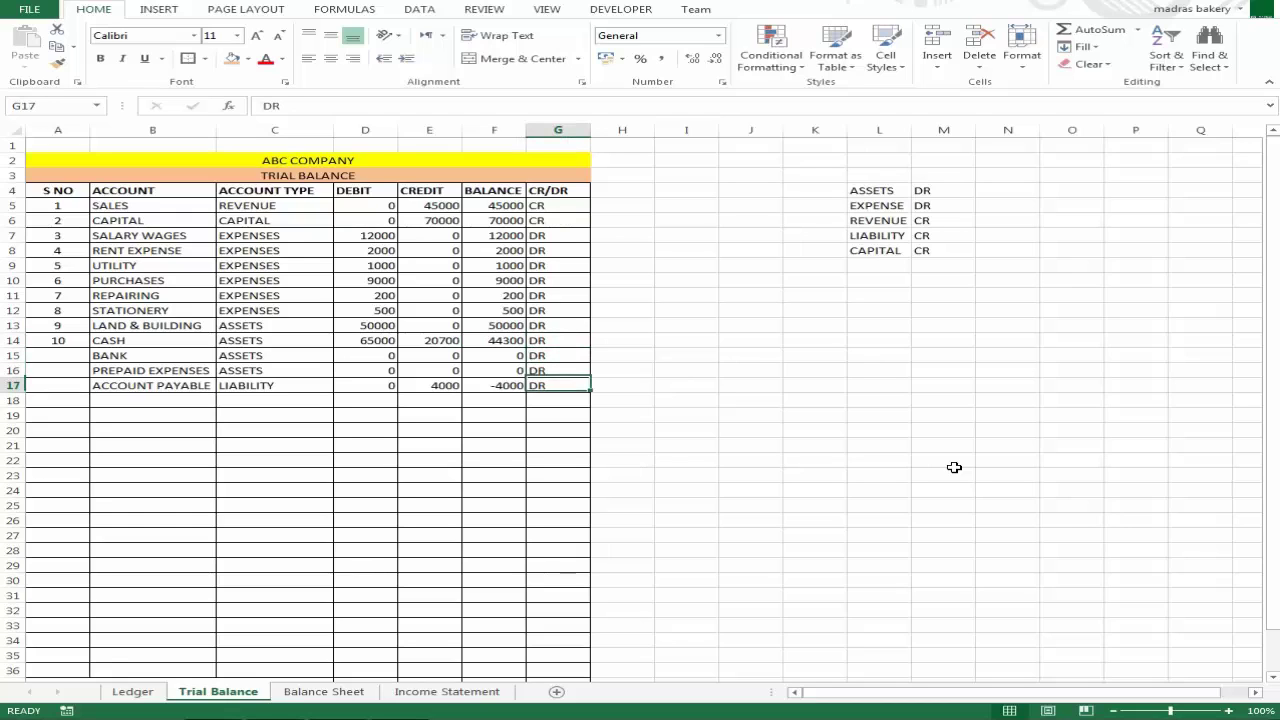
pyautogui.write('CR')
pyautogui.press('Return')
# Review the BALANCE column formulas from the ACCOUNT PAYABLE row up to the SALES row
pyautogui.press('Up')
pyautogui.press('Left')
pyautogui.press('Up')
pyautogui.press('Up')
pyautogui.press('Up')
pyautogui.press('Up')
pyautogui.press('Up')
pyautogui.press('Up')
pyautogui.press('Up')
pyautogui.press('Up')
pyautogui.press('Up')
pyautogui.press('Up')
pyautogui.press('Up')
pyautogui.press('Up')
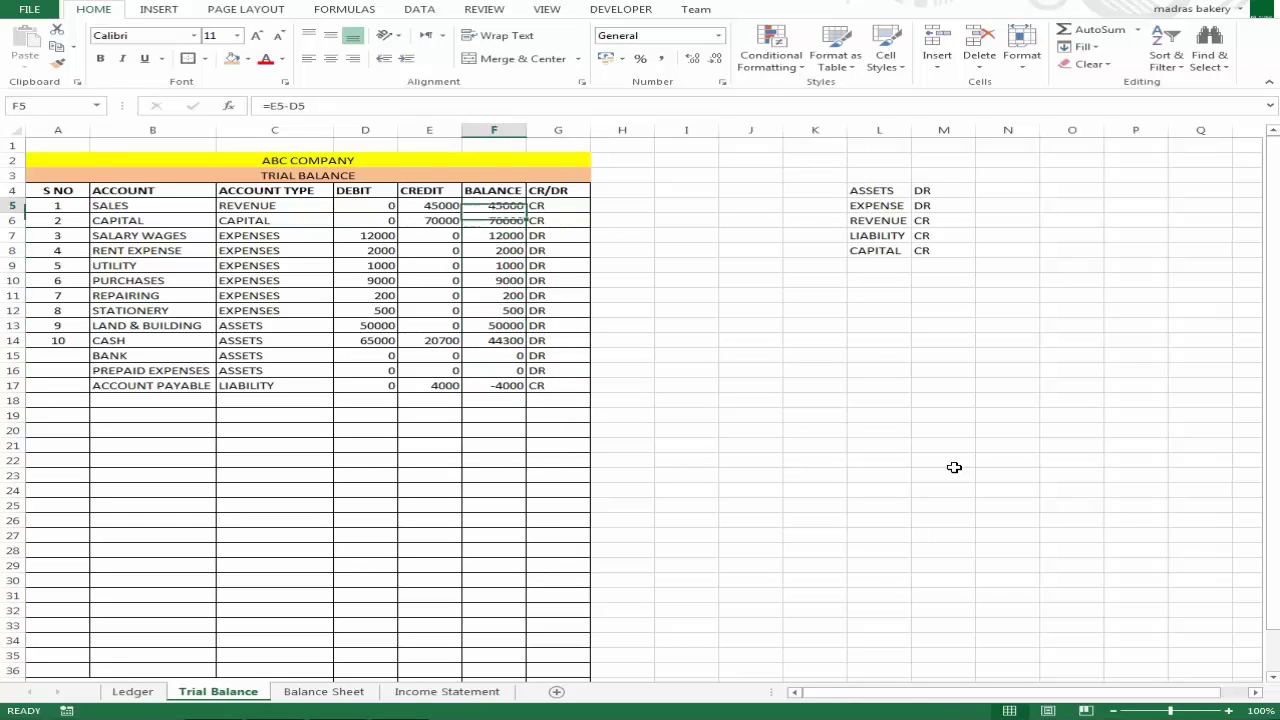
pyautogui.press('Up')
pyautogui.press('Down')
pyautogui.press('Down')
pyautogui.press('Up')
pyautogui.press('Up')
pyautogui.press('Down')
pyautogui.press('Up')
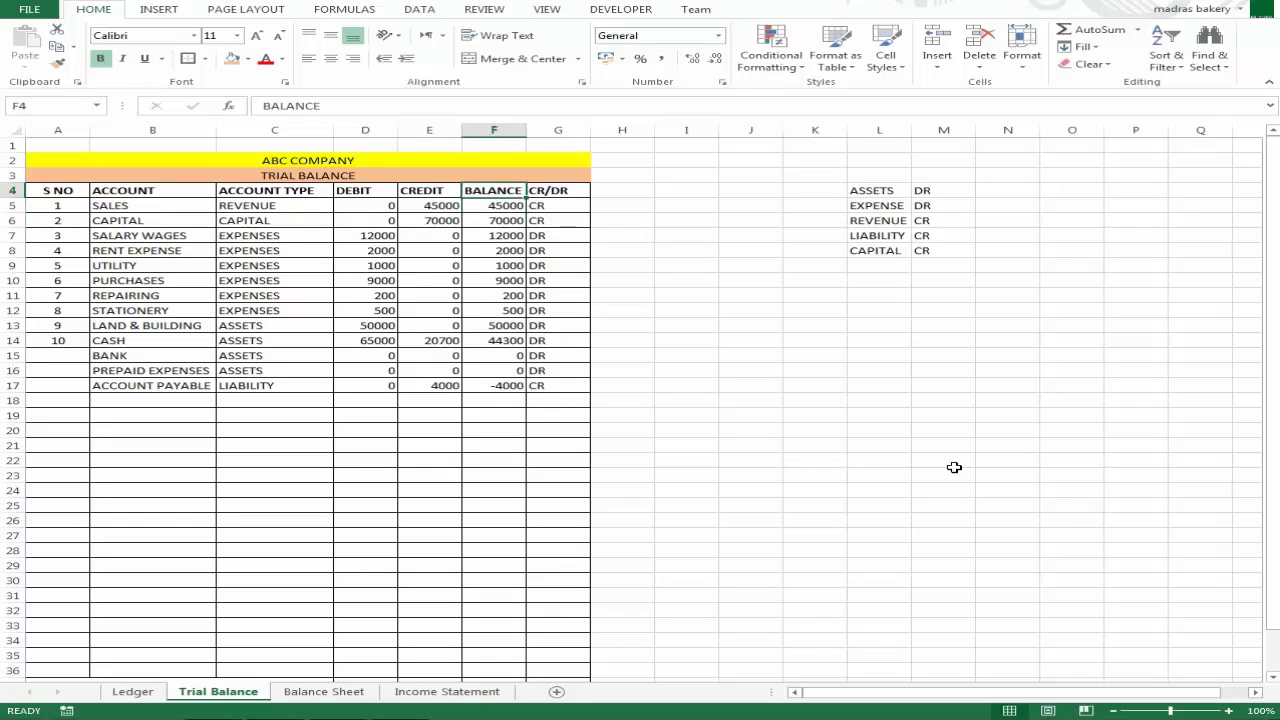
pyautogui.press('Down')
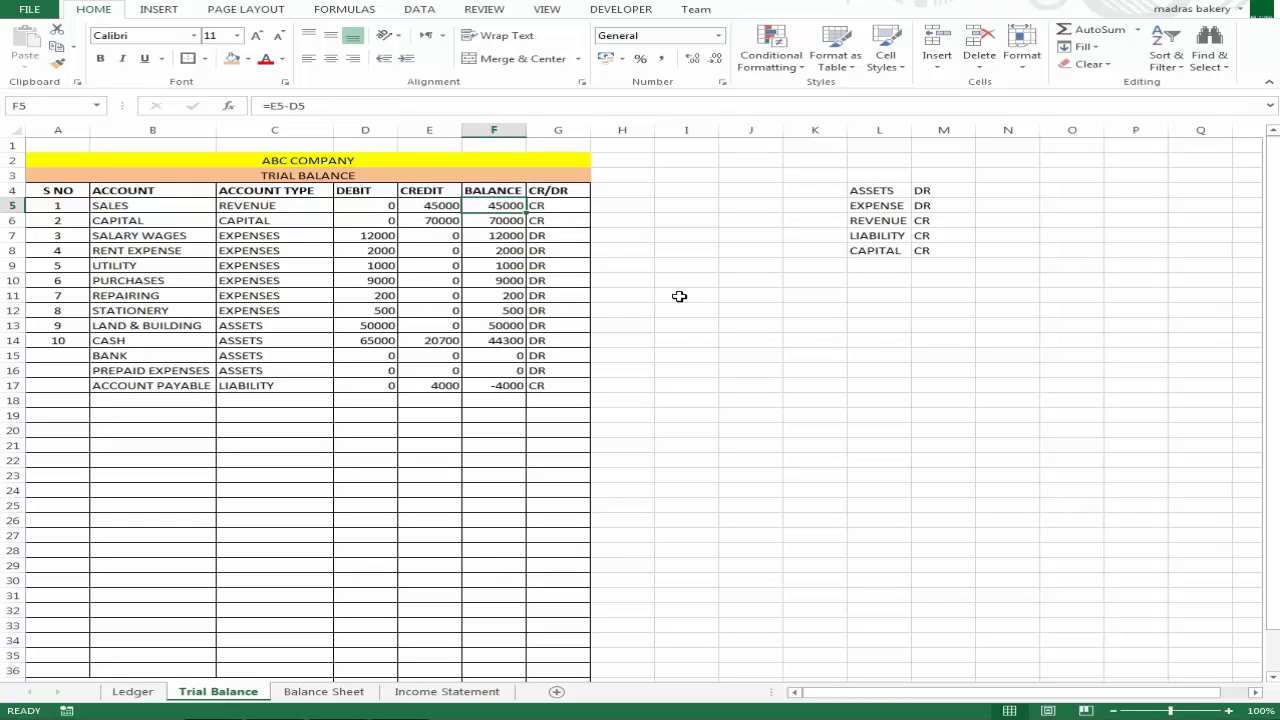
# Start the SALES row's BALANCE formula in F5 as an IF with an OR test whose first condition is C5="REVENUE"
pyautogui.press('Down')
pyautogui.press('Up')
pyautogui.press('Up')
pyautogui.press('Down')
pyautogui.press('Up')
pyautogui.press('Down')
pyautogui.write('=')
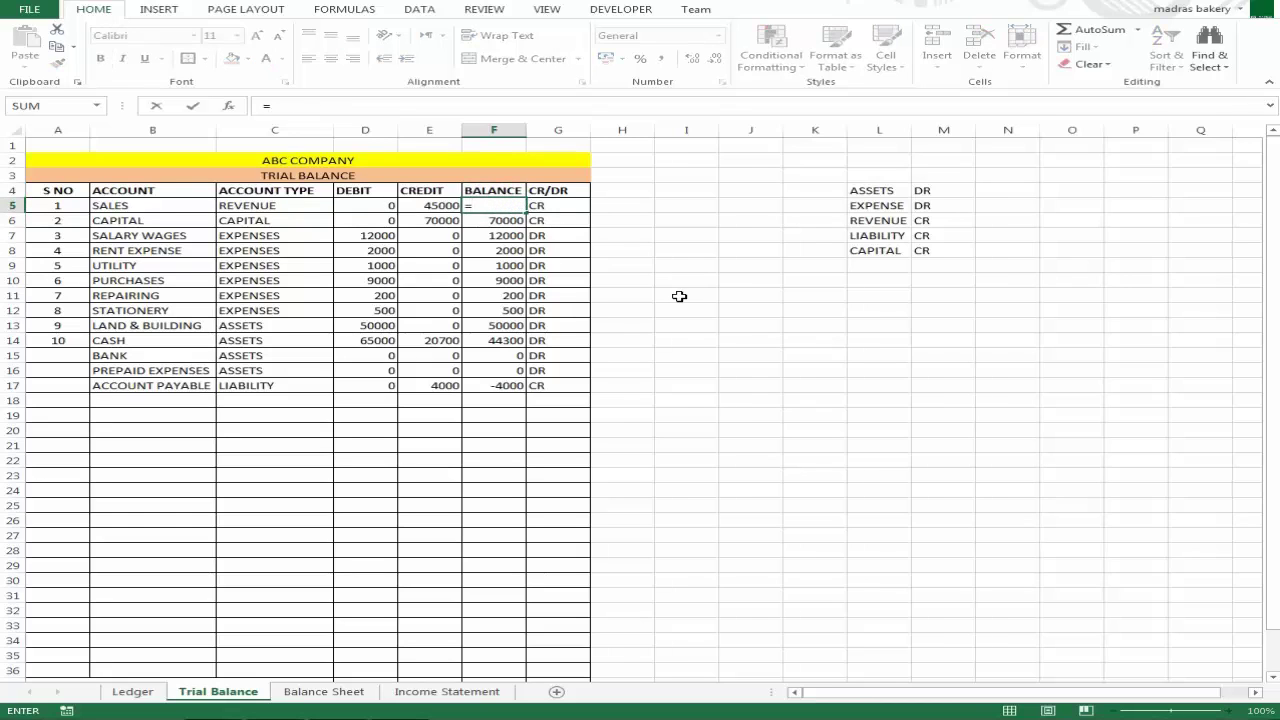
pyautogui.write('IF(')
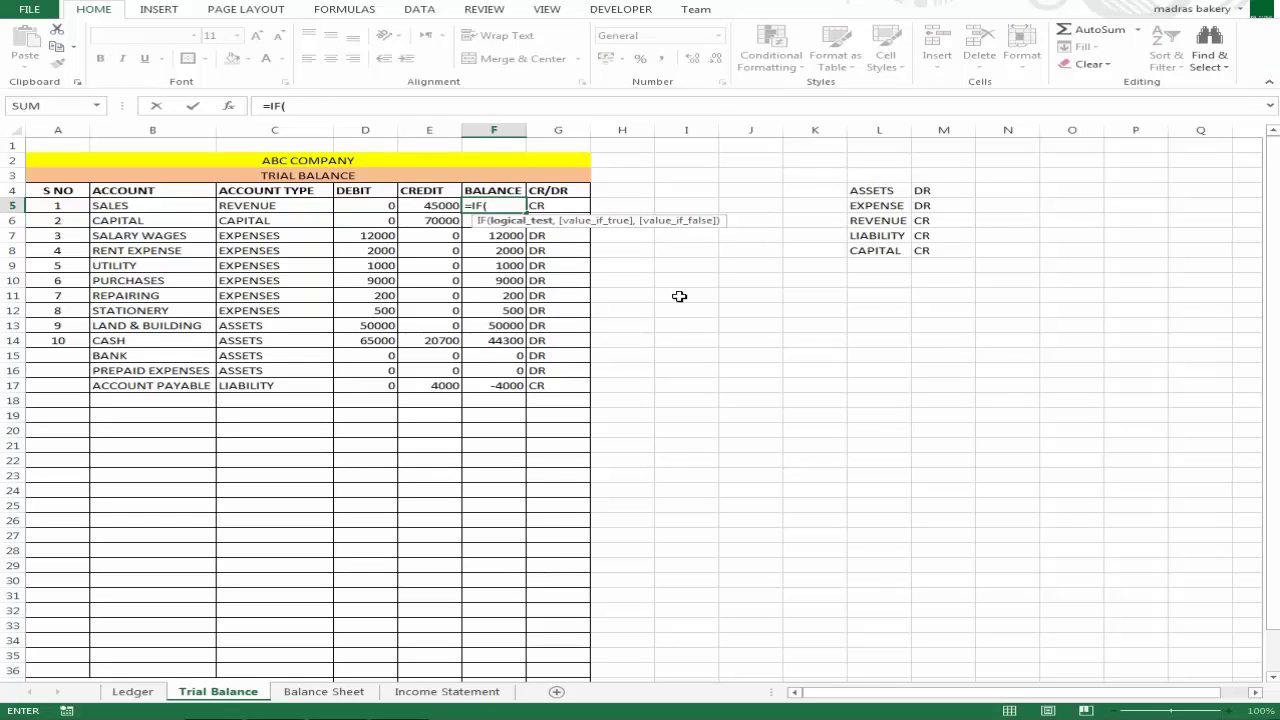
pyautogui.write('OR')
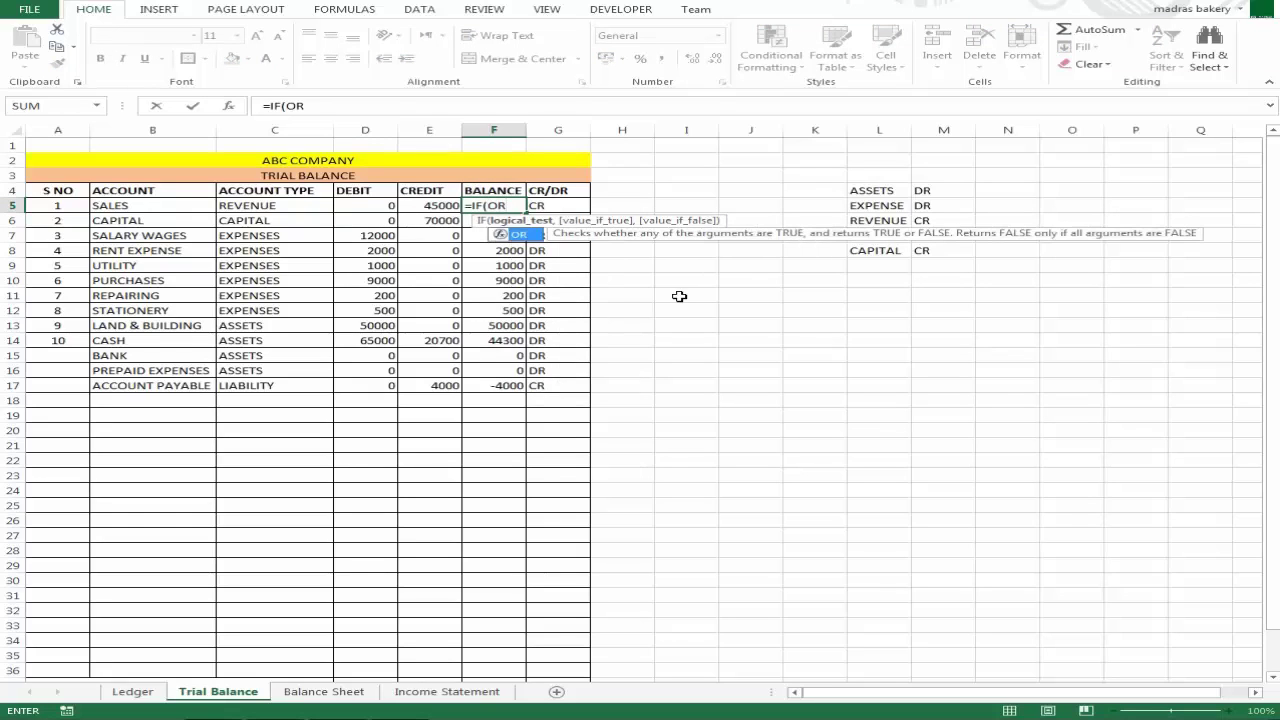
pyautogui.write('(')
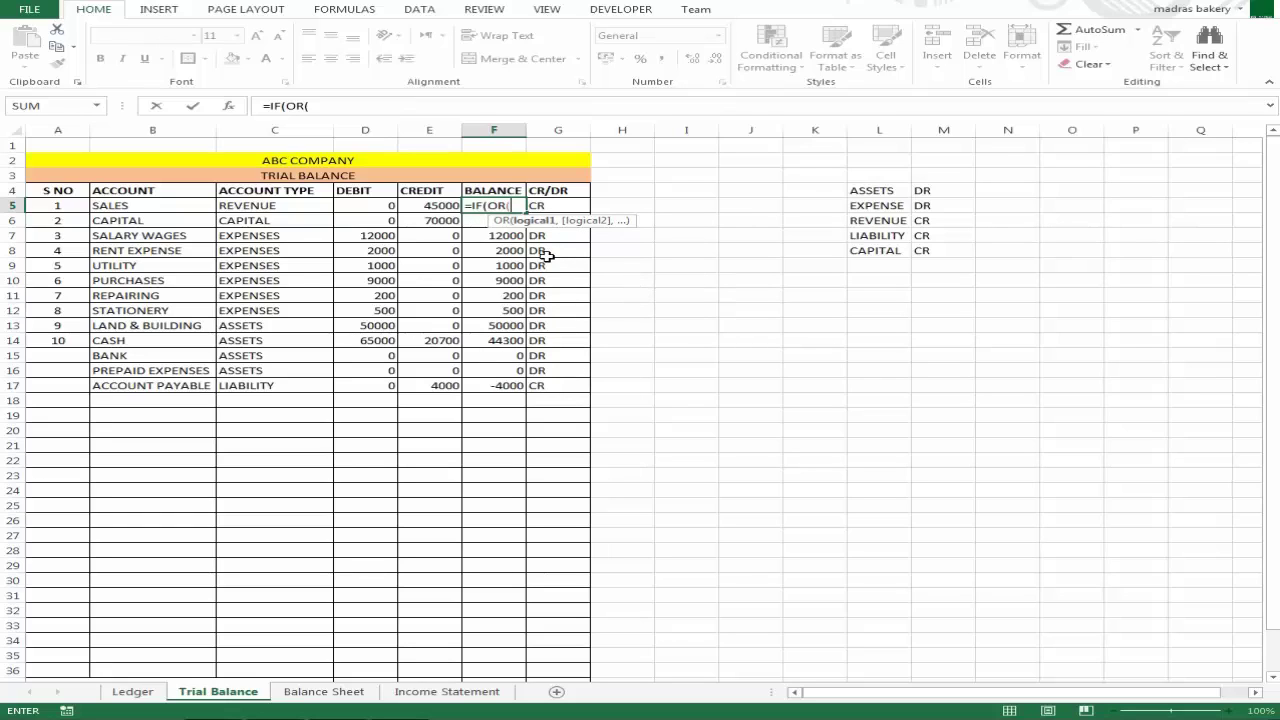
pyautogui.click(280, 206)
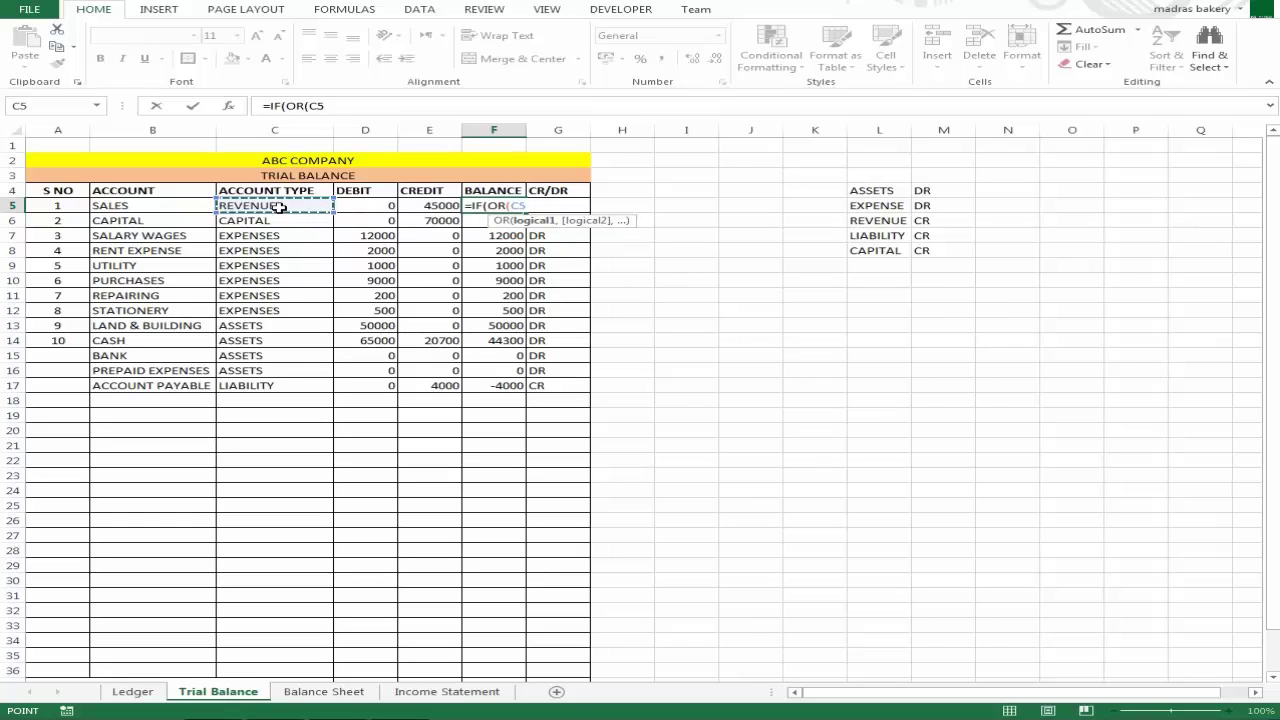
pyautogui.write('=')
pyautogui.write('"R')
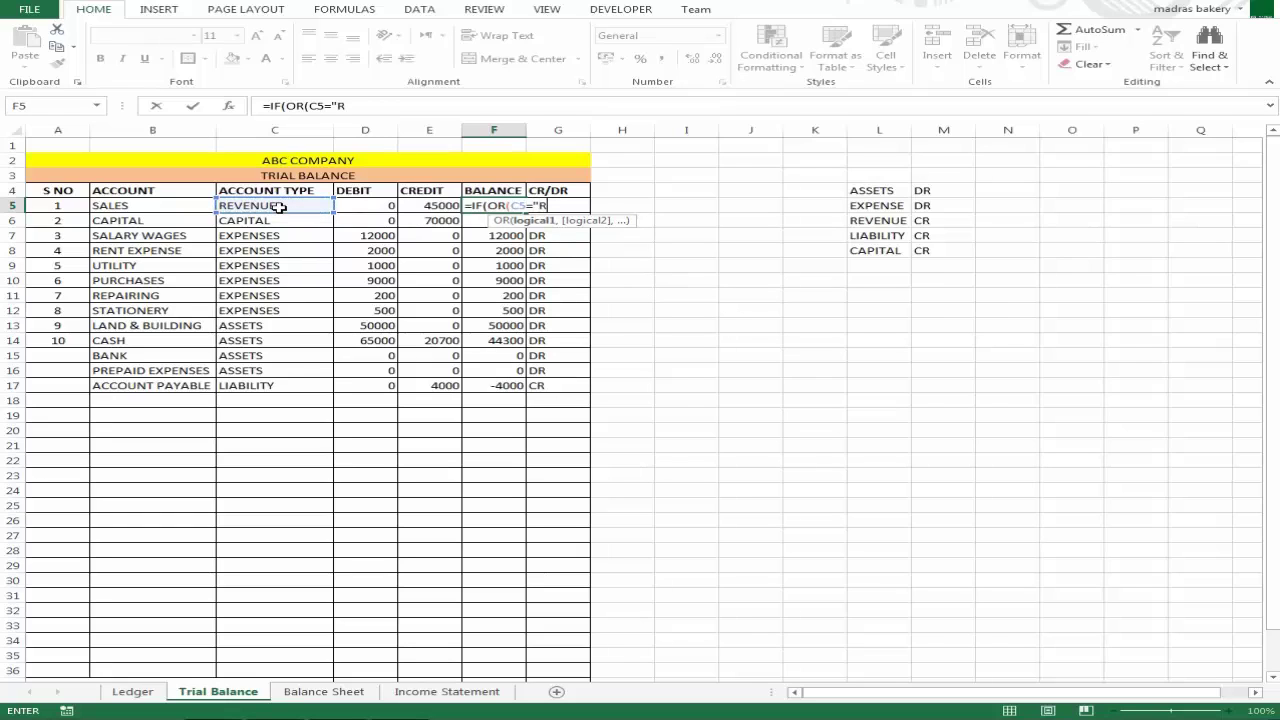
pyautogui.write('EVENUE",')
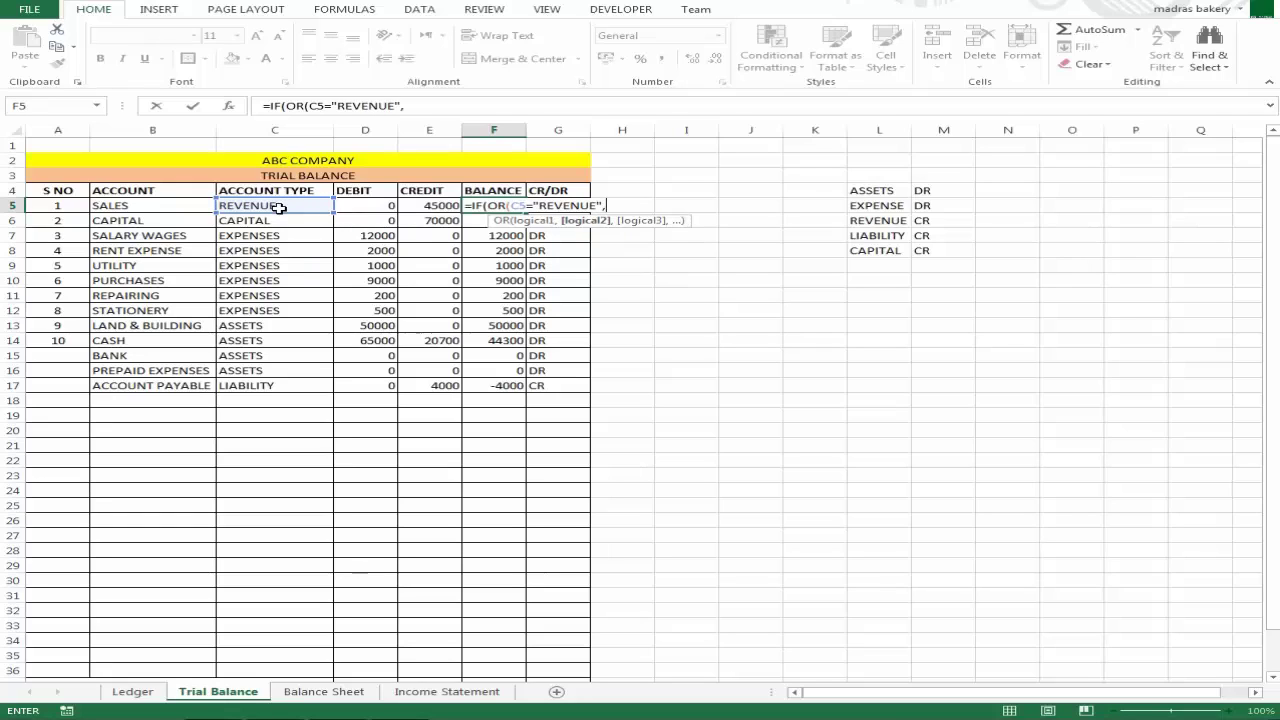
# Add C5="LIABILITY" as the second OR condition in the F5 formula, with the text enclosed in quotation marks
pyautogui.click(280, 207)
pyautogui.write('=')
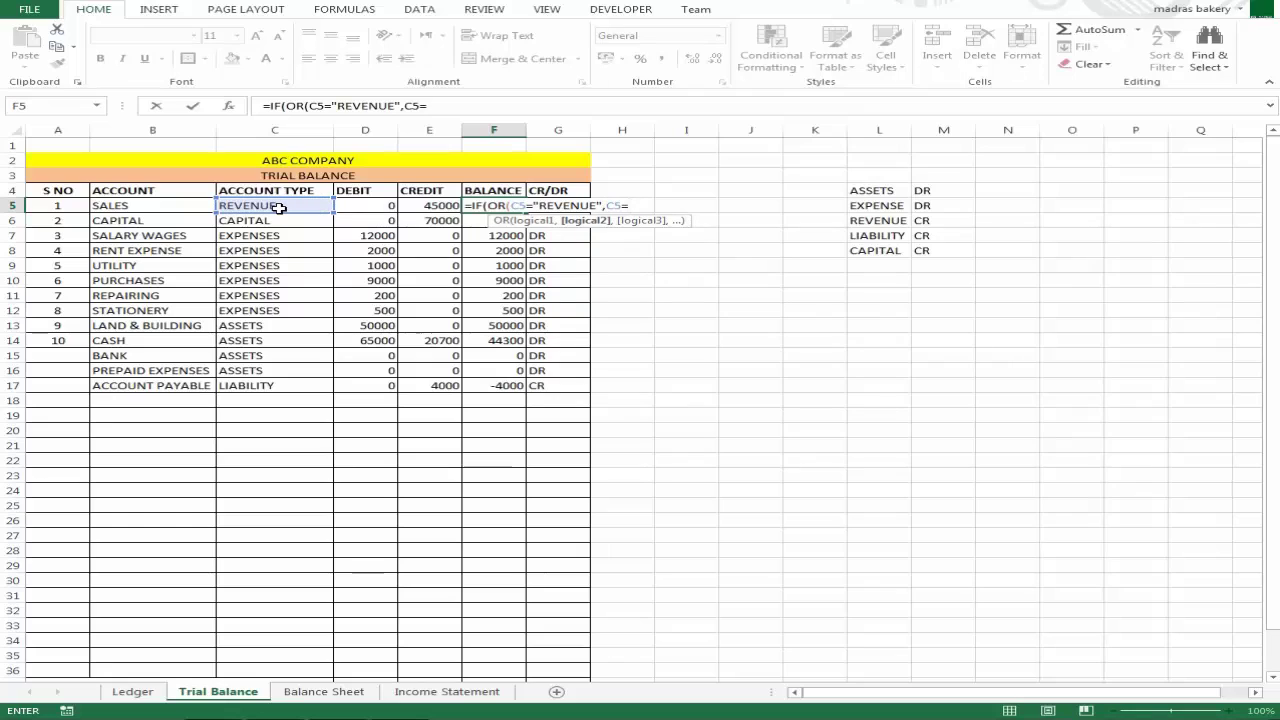
pyautogui.write('LIABILITY"')
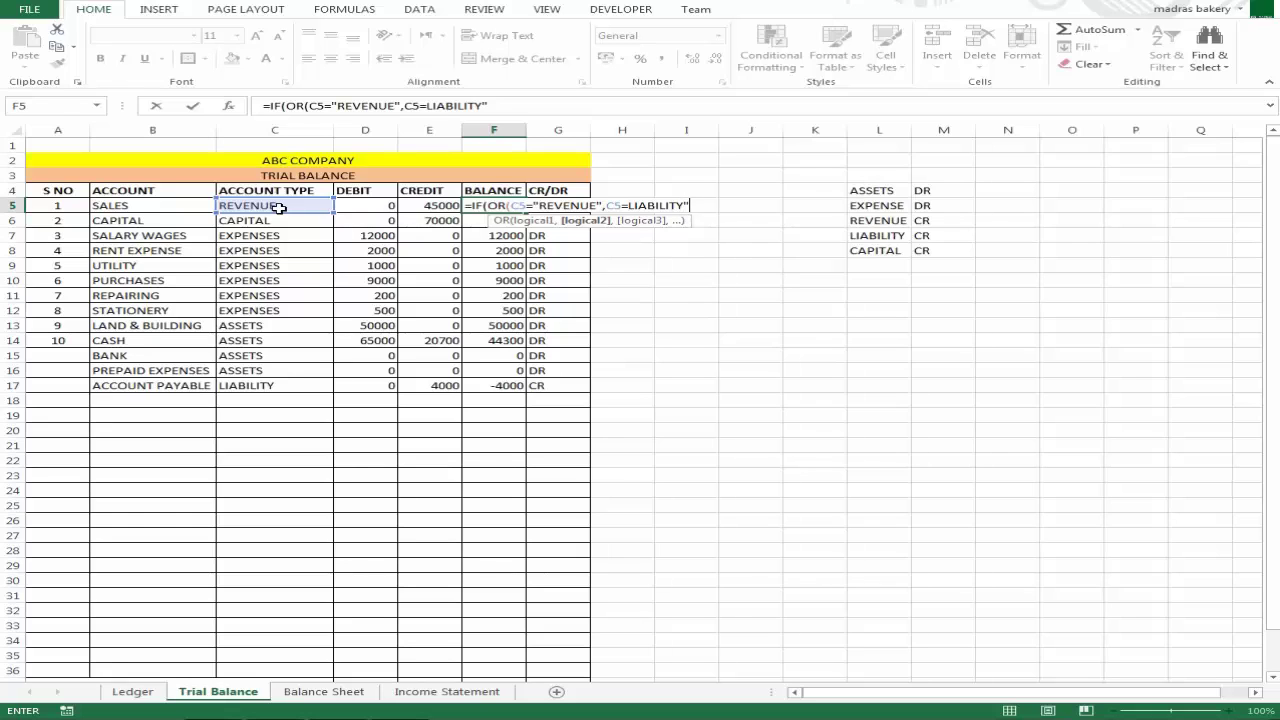
pyautogui.press('Return')
pyautogui.press('Return')
pyautogui.press('Left')
pyautogui.press('Left')
pyautogui.press('Left')
pyautogui.press('Left')
pyautogui.write('"')
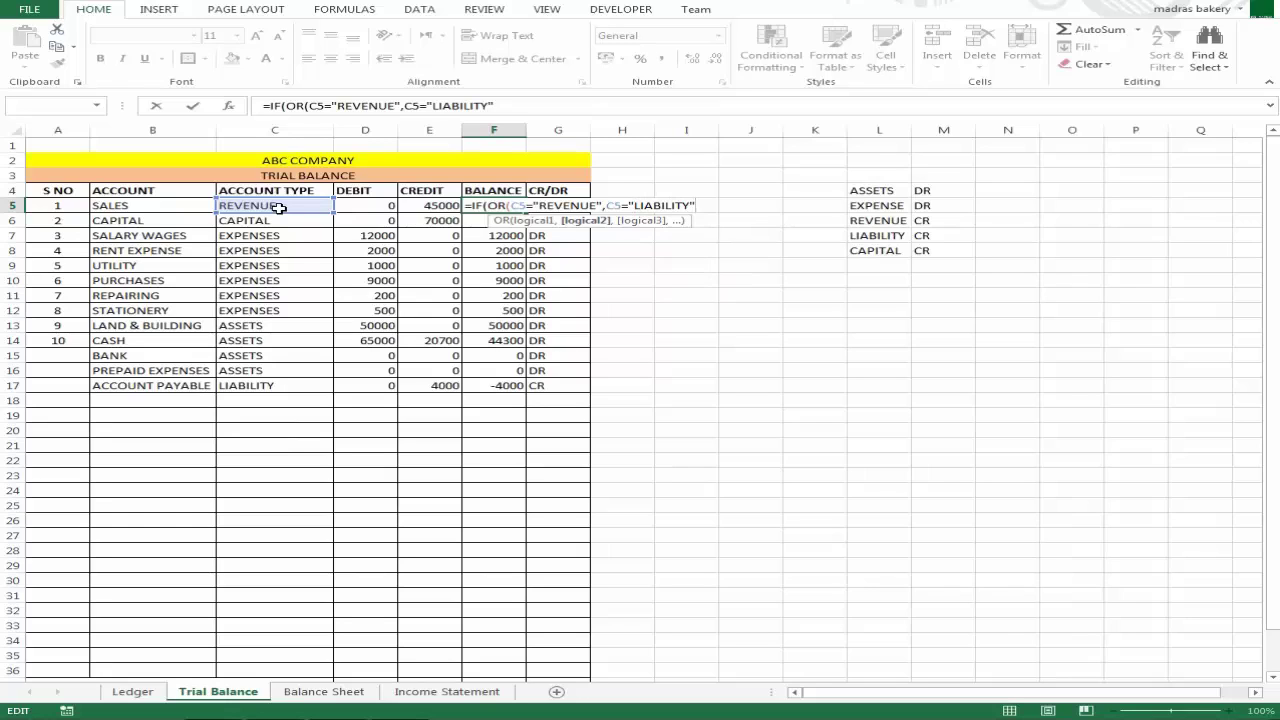
# Add C5="CAPITAL" as the third condition in the F5 formula and close the OR test
pyautogui.write(',')
pyautogui.click(279, 208)
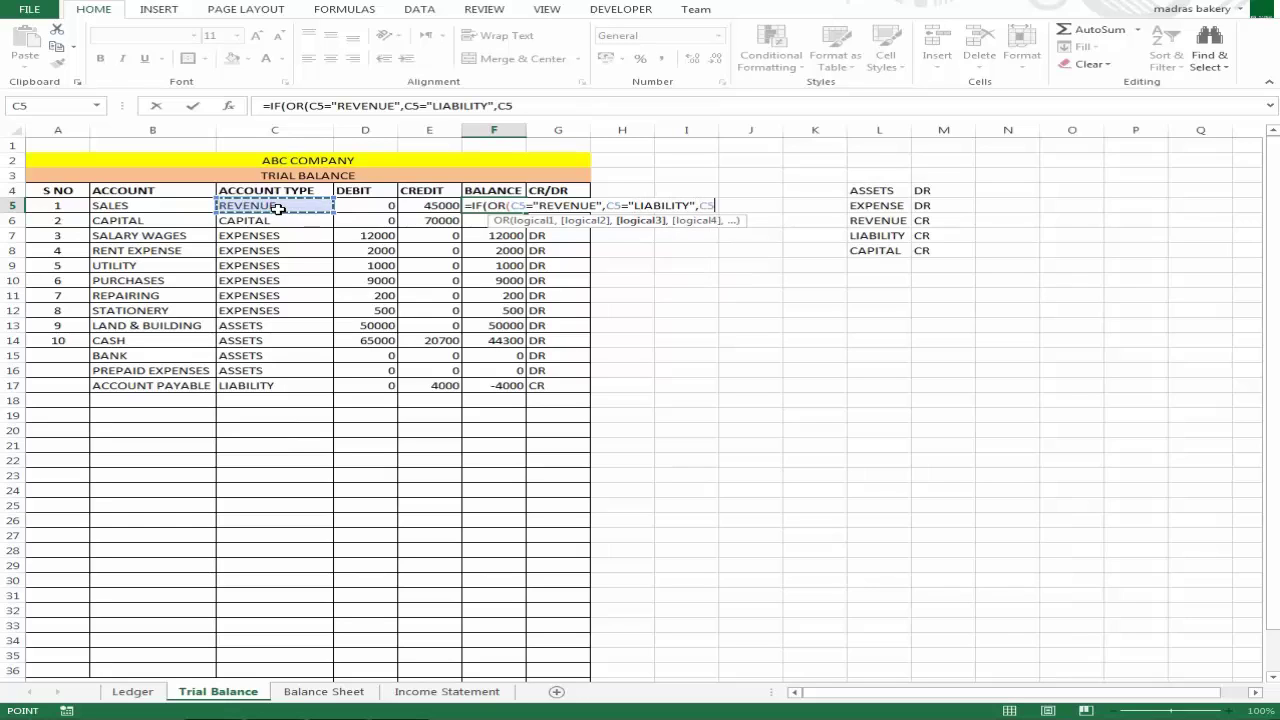
pyautogui.write('=')
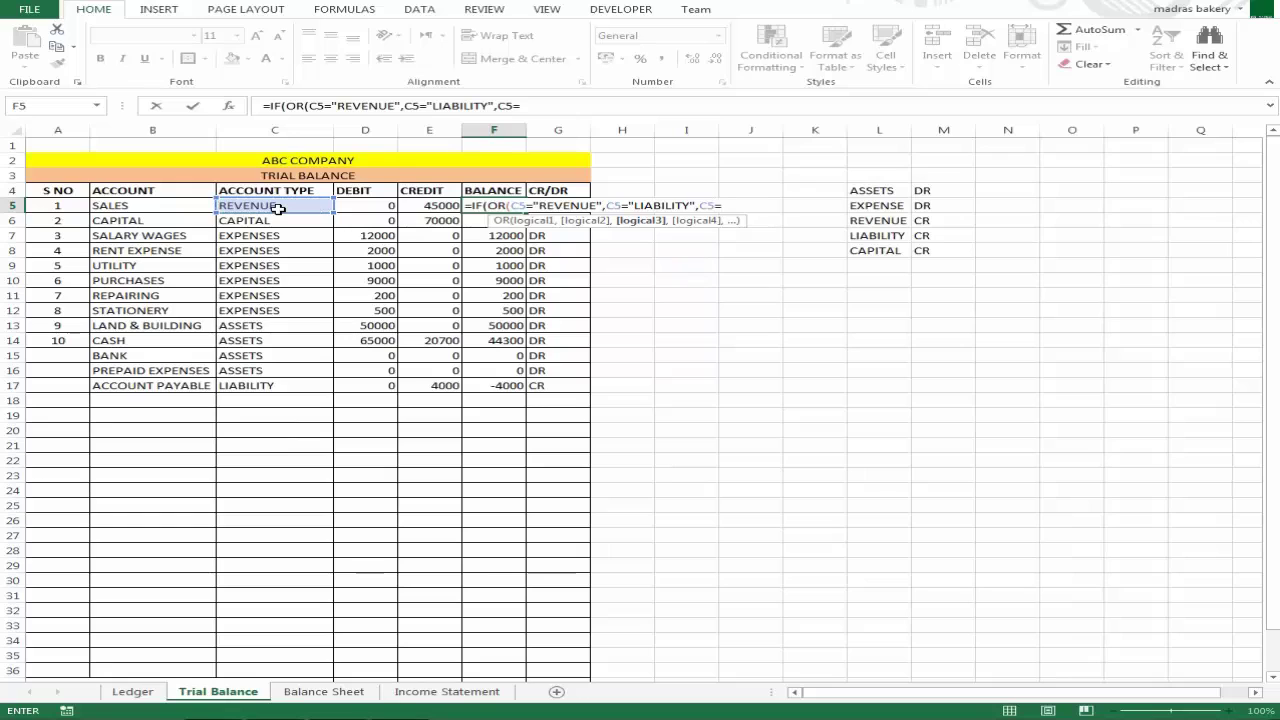
pyautogui.write('"CAPITA')
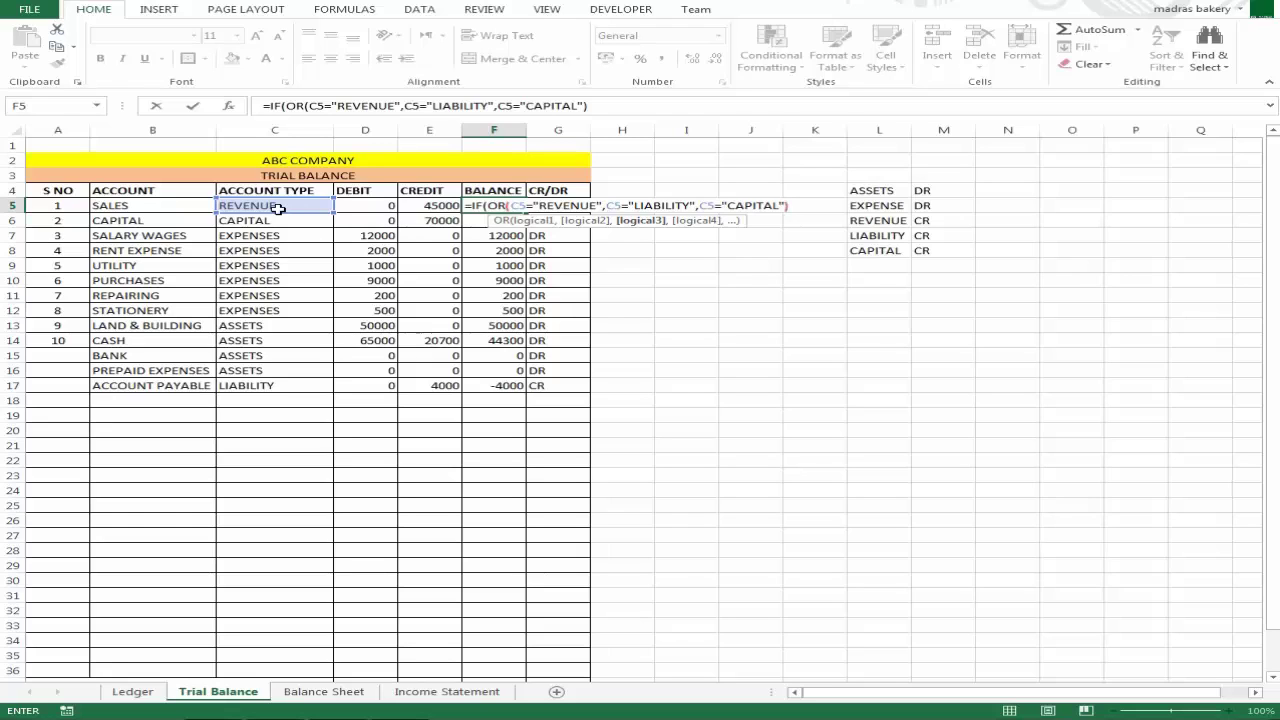
pyautogui.write('L")')
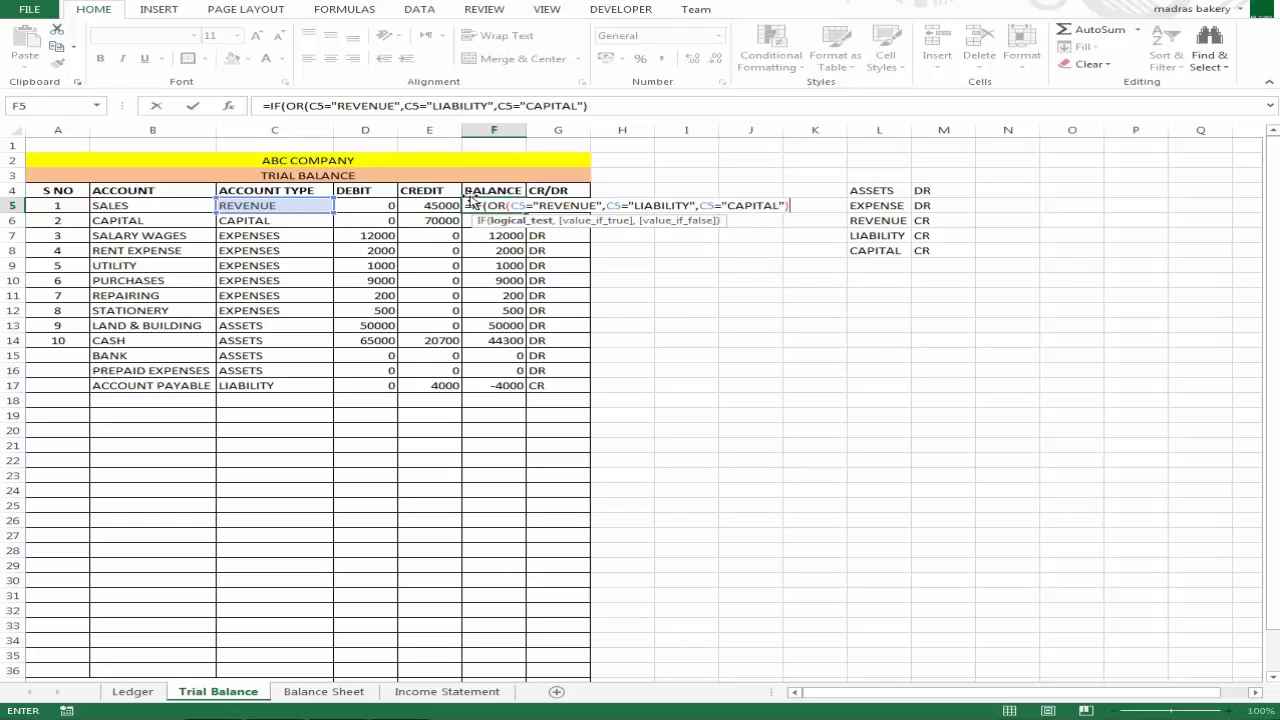
pyautogui.press('Return')
pyautogui.click(645, 395)
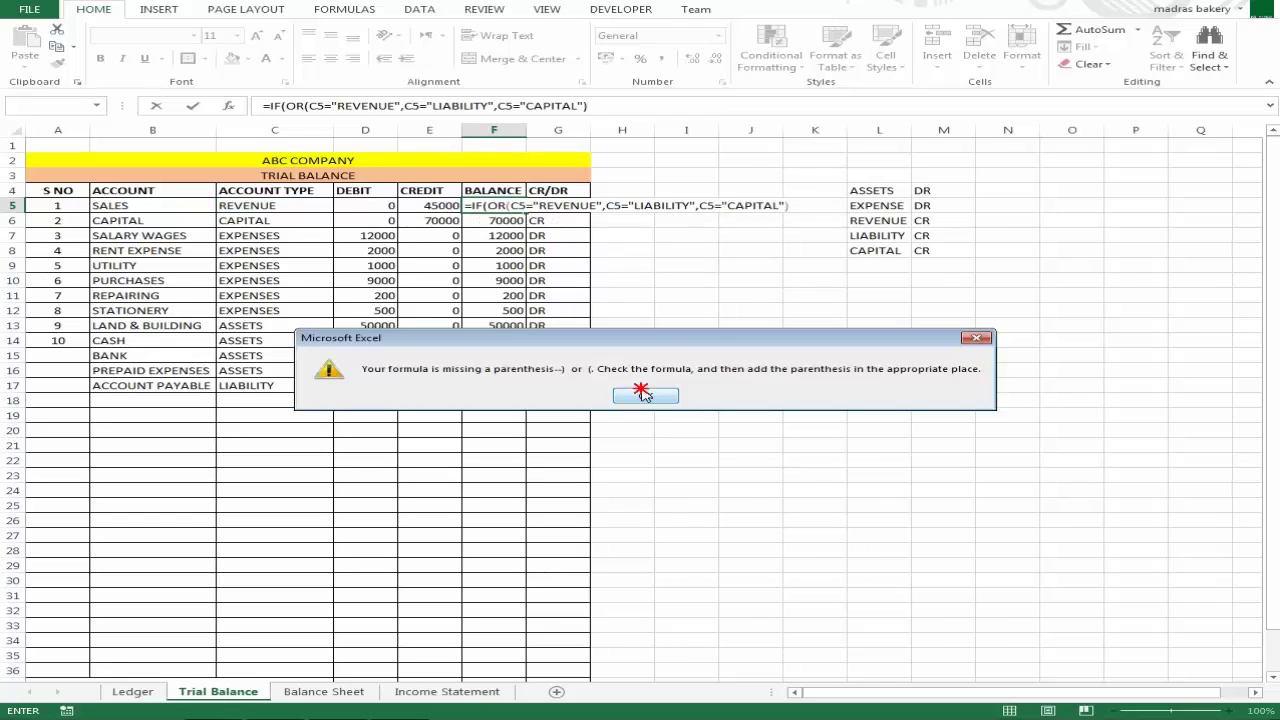
pyautogui.click(808, 206)
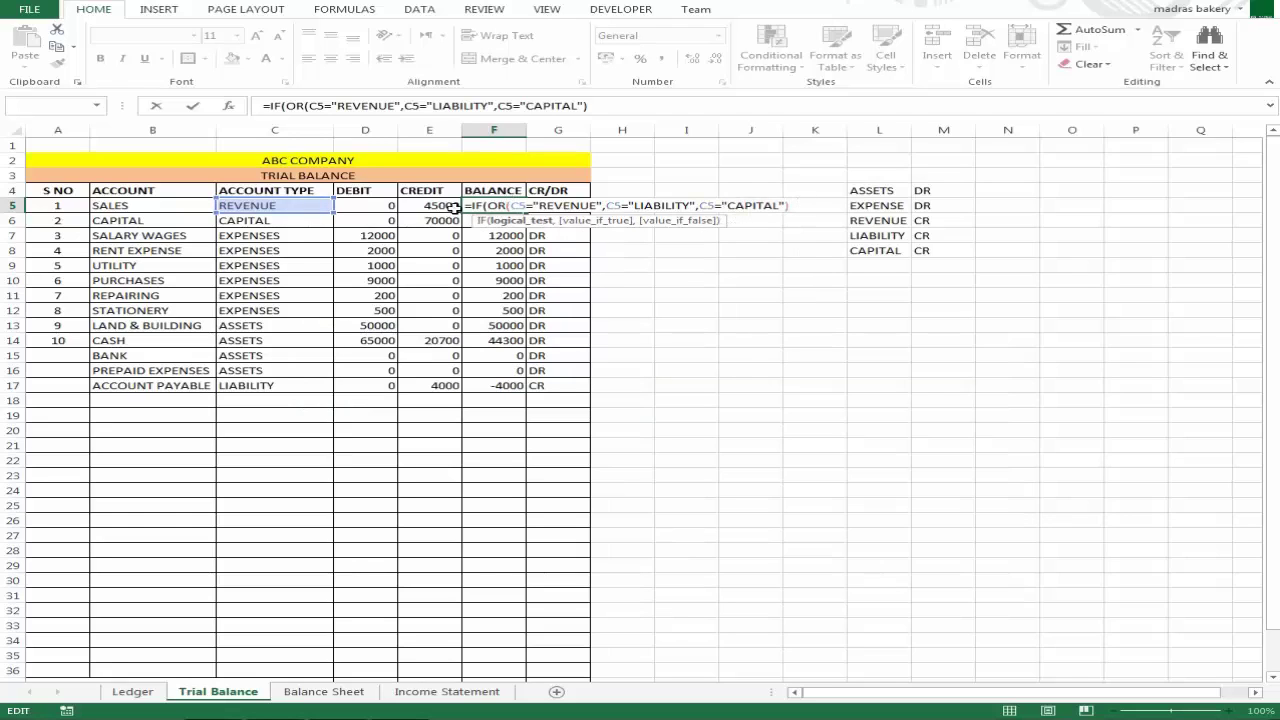
pyautogui.press('Return')
pyautogui.click(652, 397)
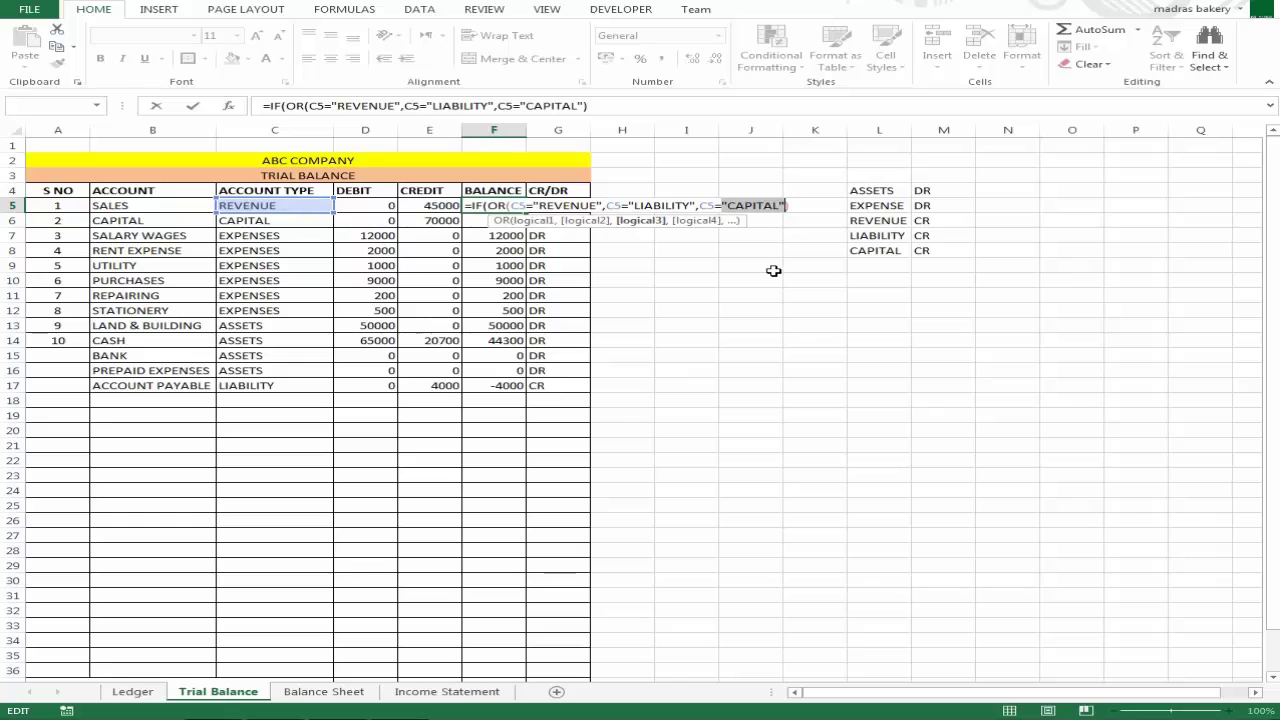
pyautogui.press('Right')
pyautogui.press('Right')
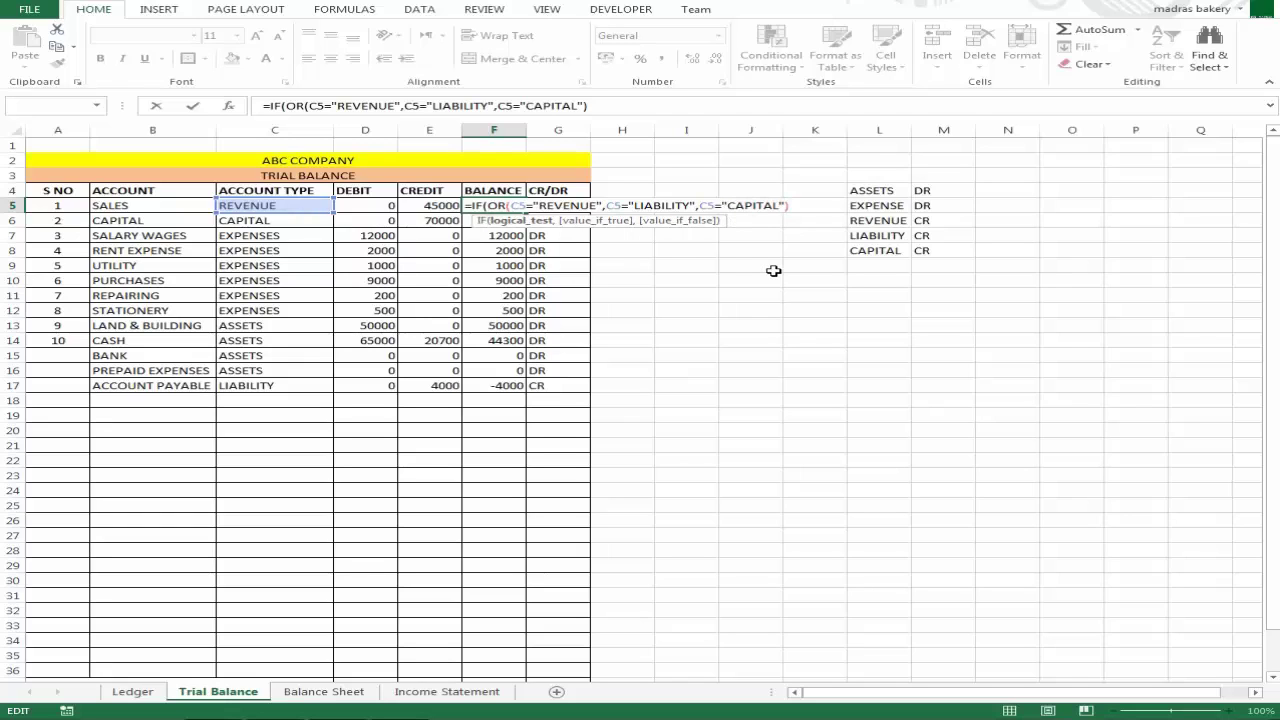
pyautogui.click(436, 208)
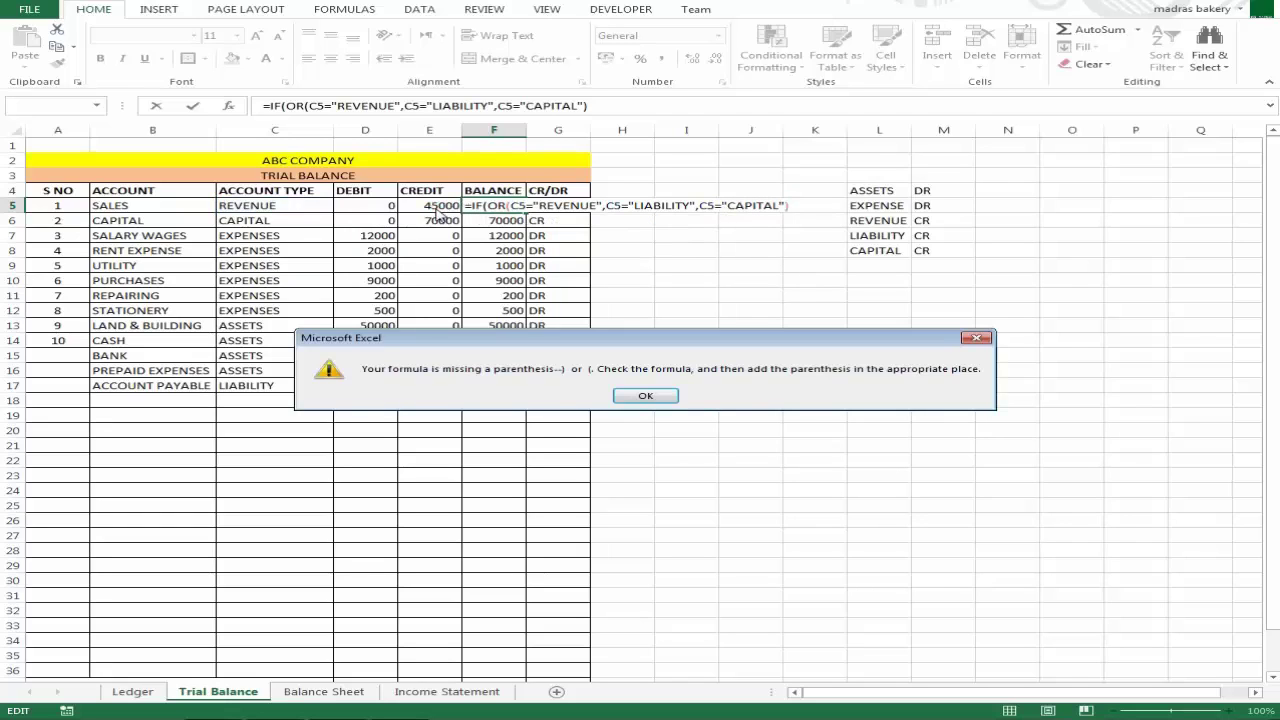
pyautogui.click(624, 394)
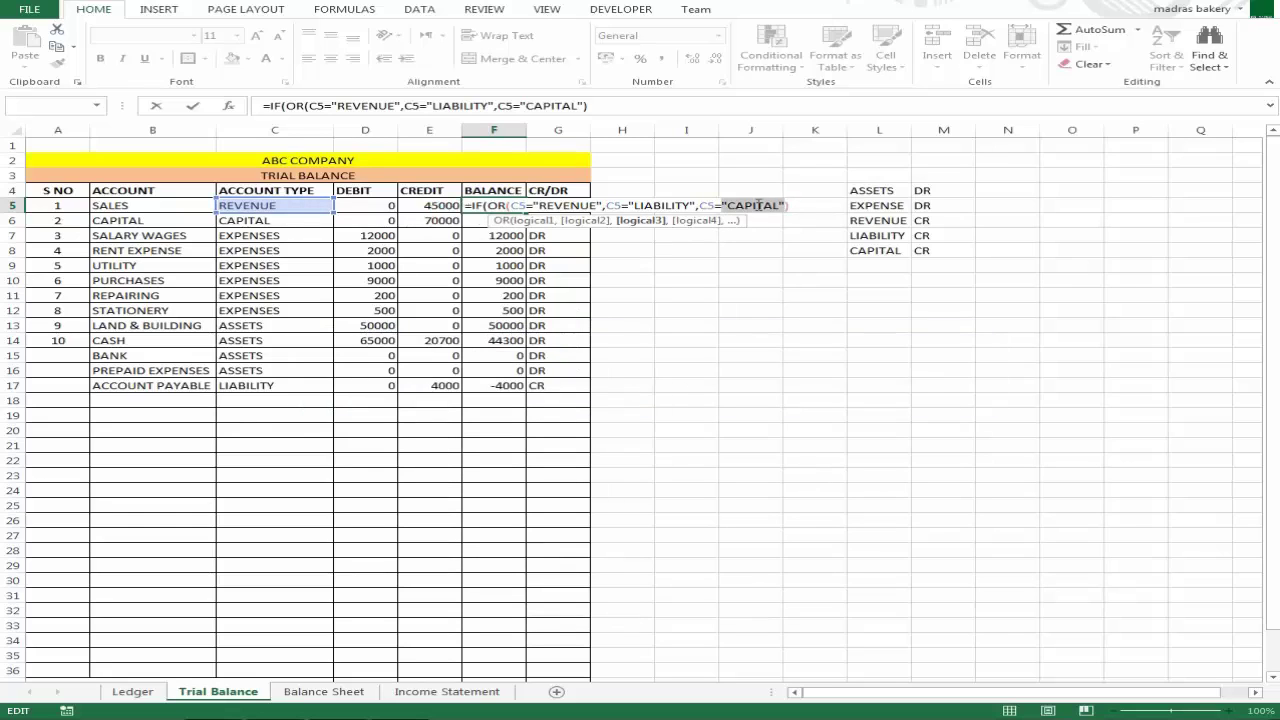
pyautogui.press('Right')
pyautogui.press('Right')
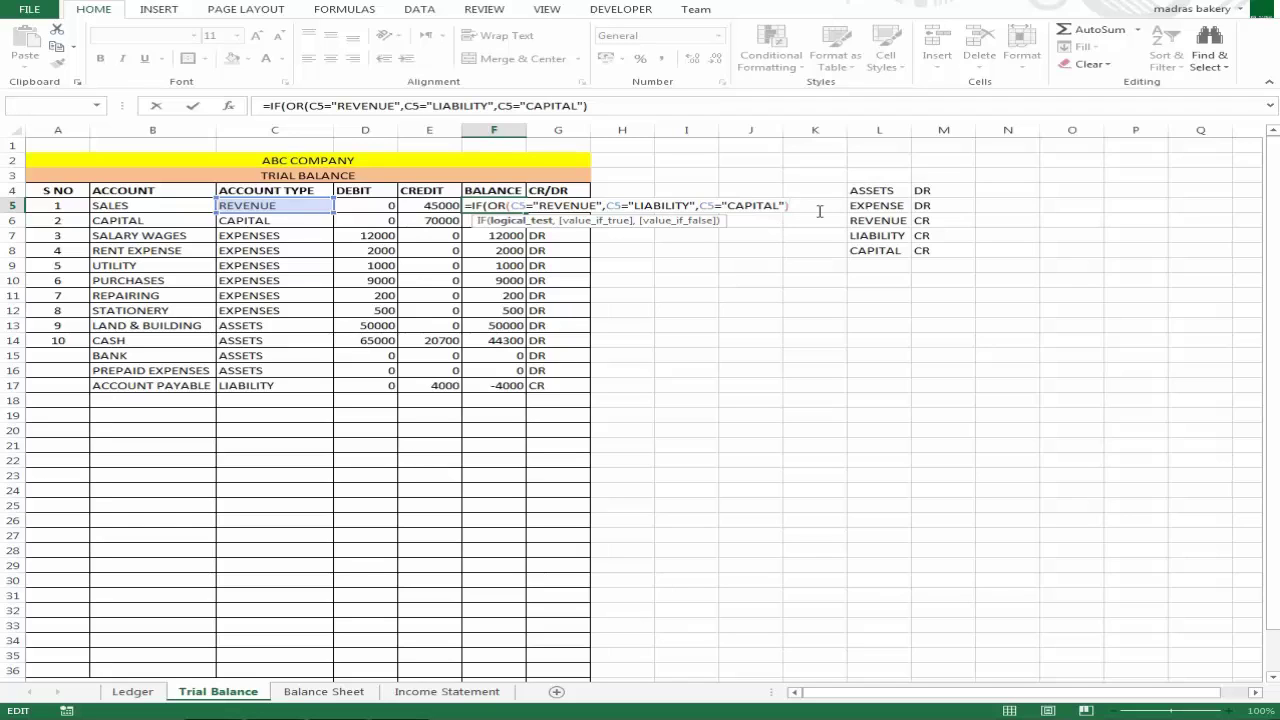
pyautogui.click(432, 207)
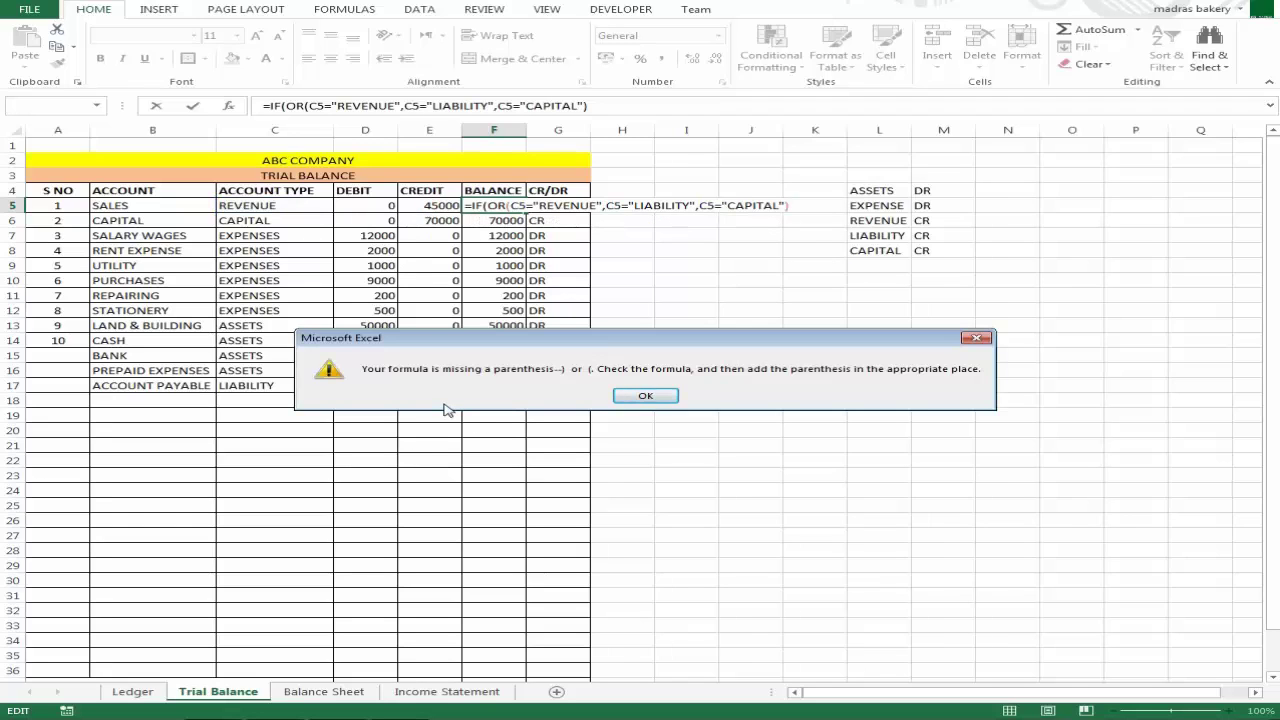
pyautogui.click(646, 397)
# Continue the F5 formula after the OR test with E5-D5 as the value if true
pyautogui.click(804, 208)
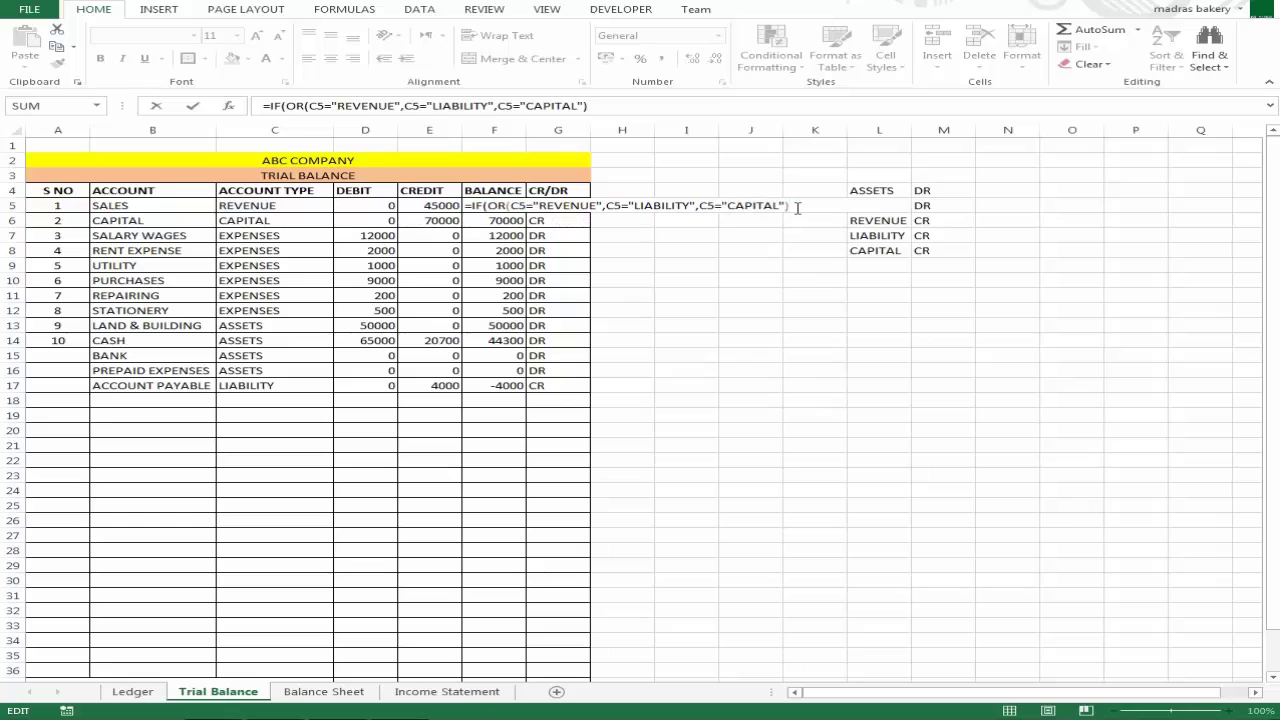
pyautogui.click(798, 208)
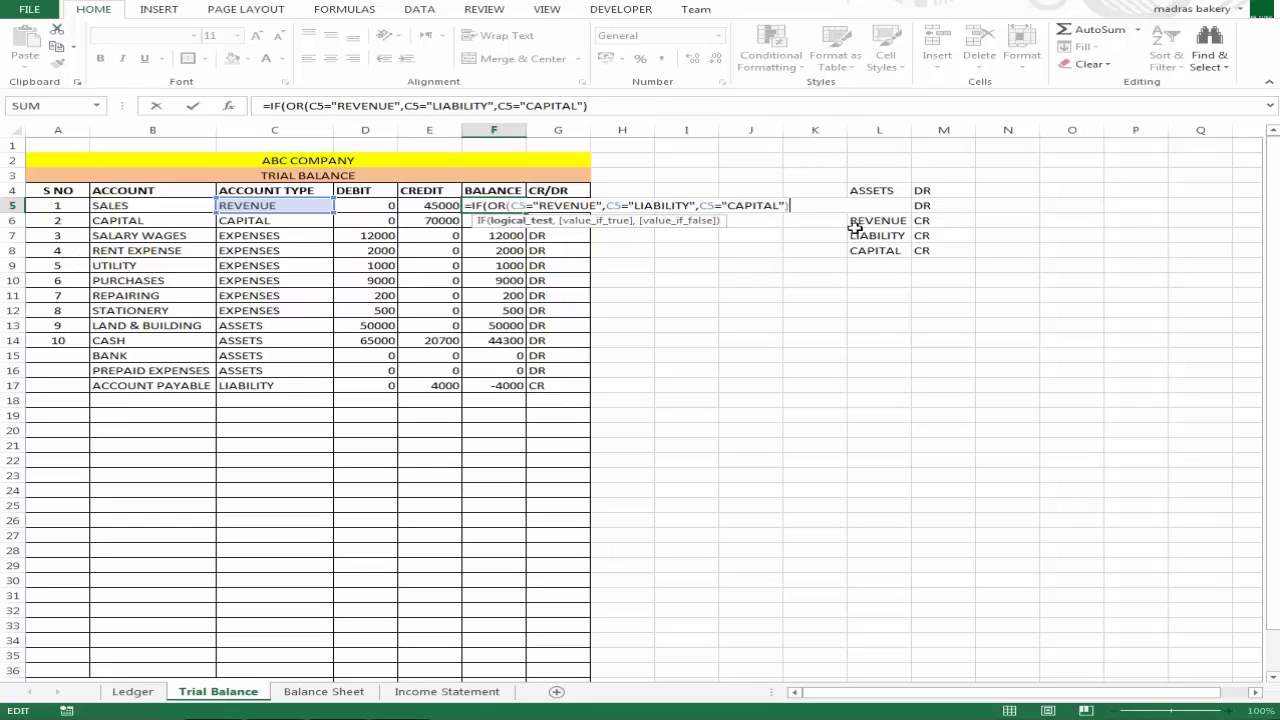
pyautogui.write(',')
pyautogui.click(440, 206)
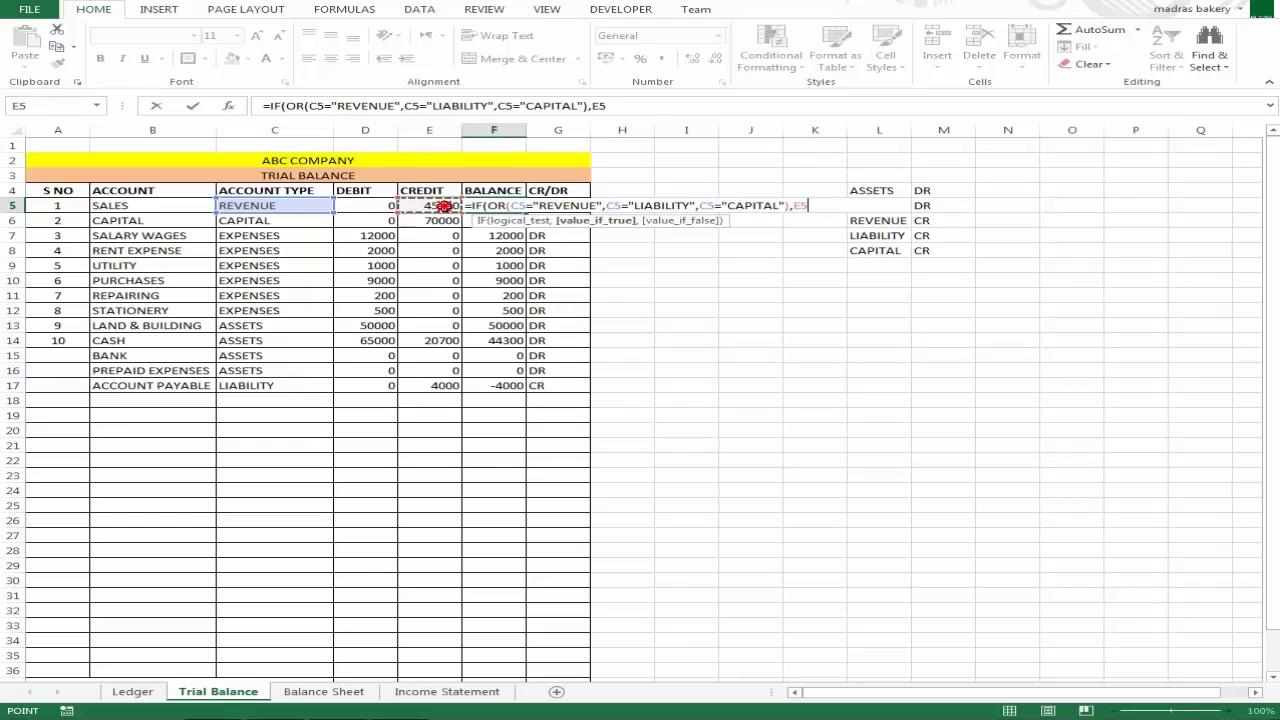
pyautogui.write('-')
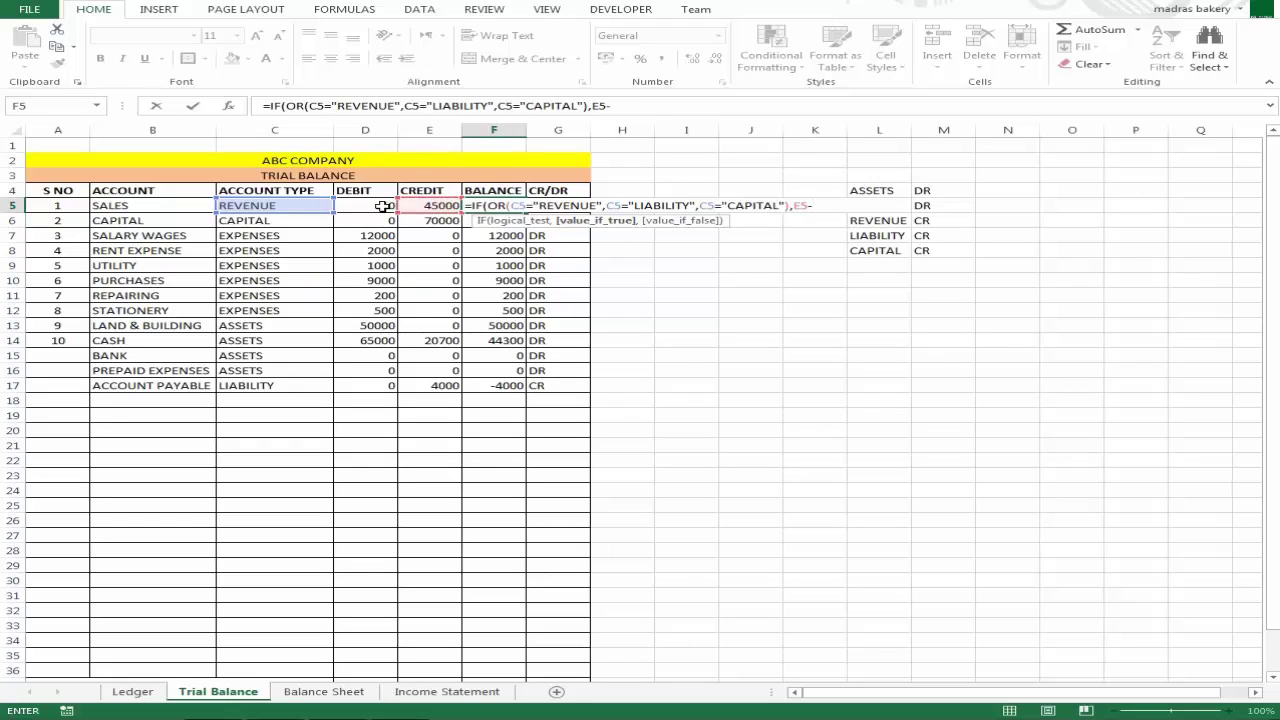
pyautogui.click(383, 206)
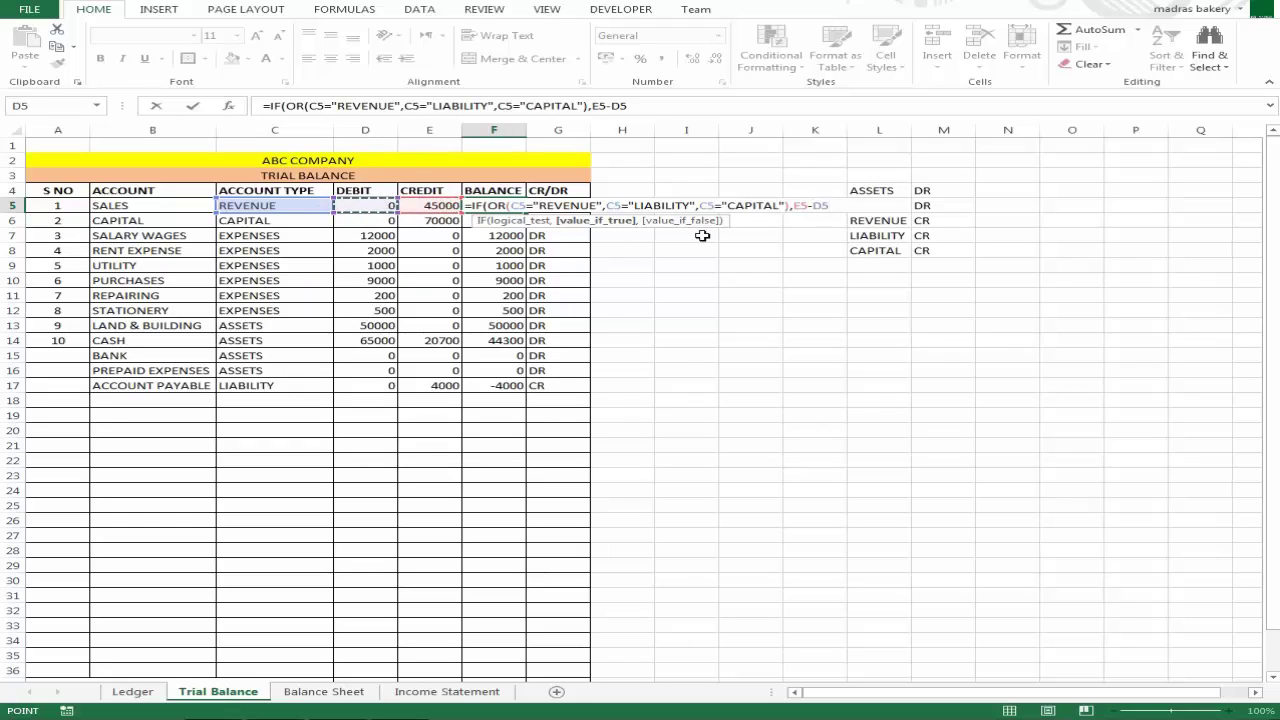
# Finish the F5 formula with D5-E5 as the value if false, and accept the closing-parenthesis correction
pyautogui.write(',')
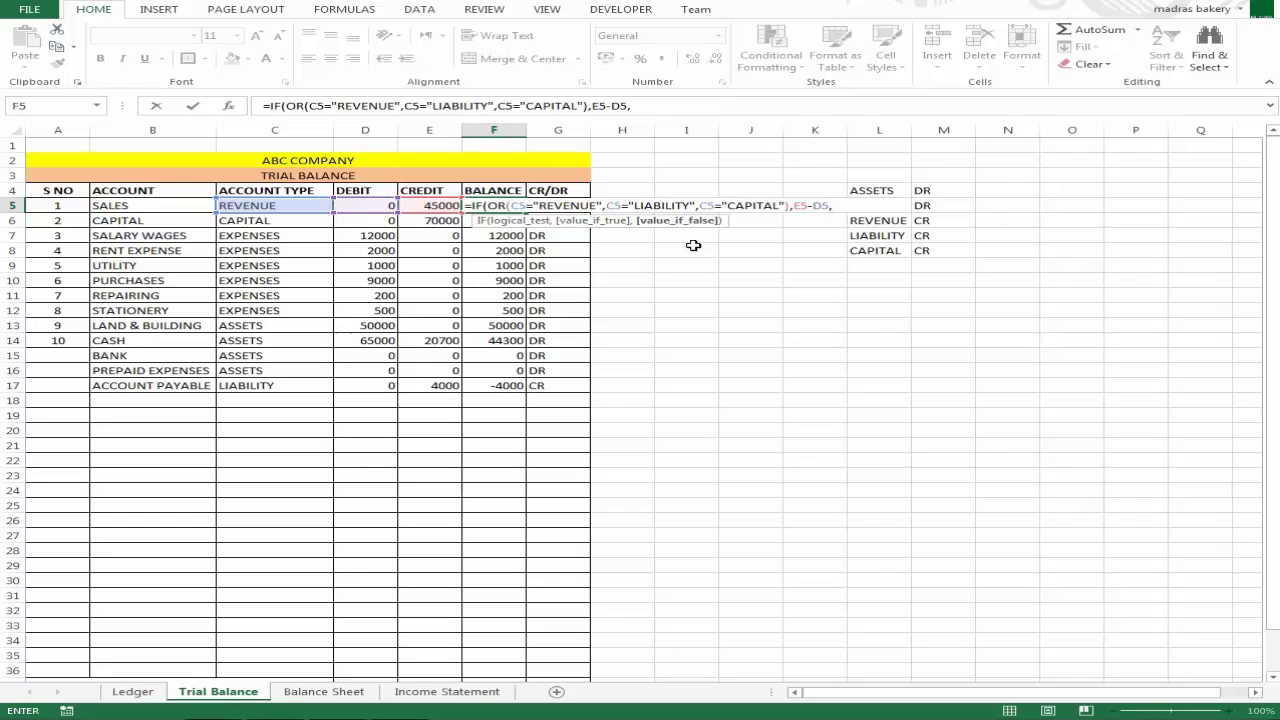
pyautogui.click(356, 206)
pyautogui.write('-')
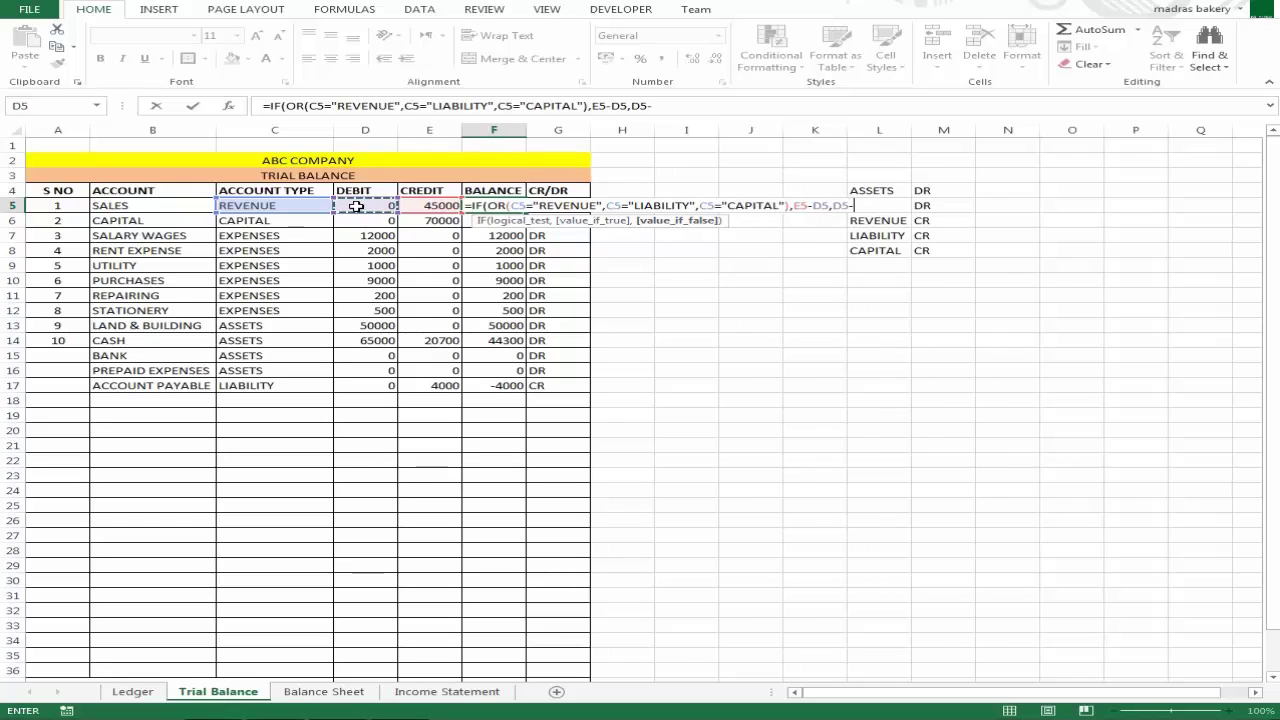
pyautogui.click(434, 206)
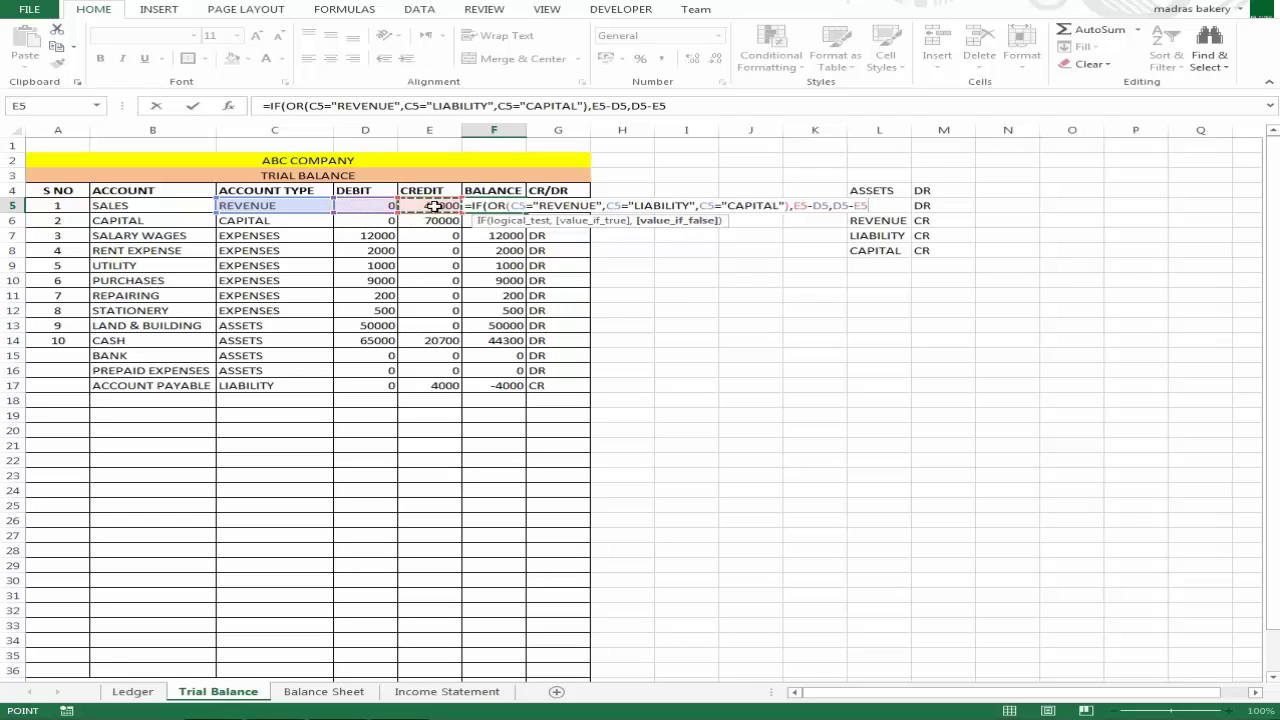
pyautogui.press('Return')
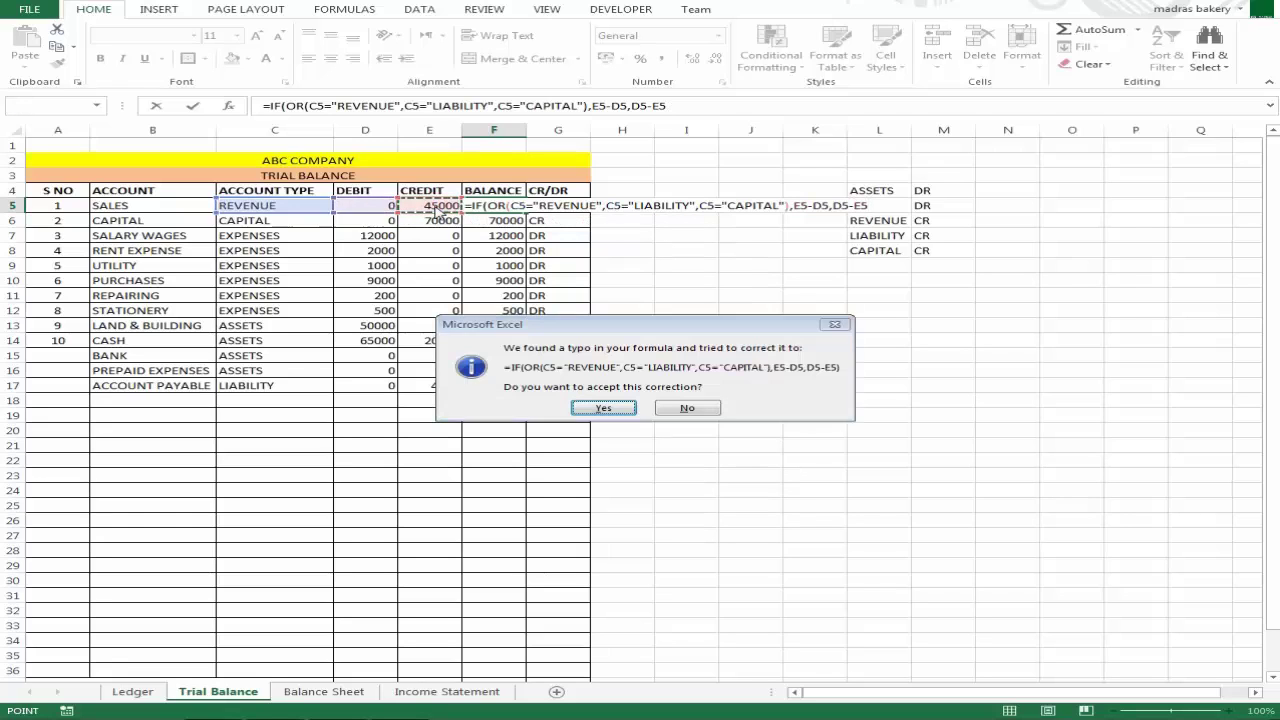
pyautogui.press('Return')
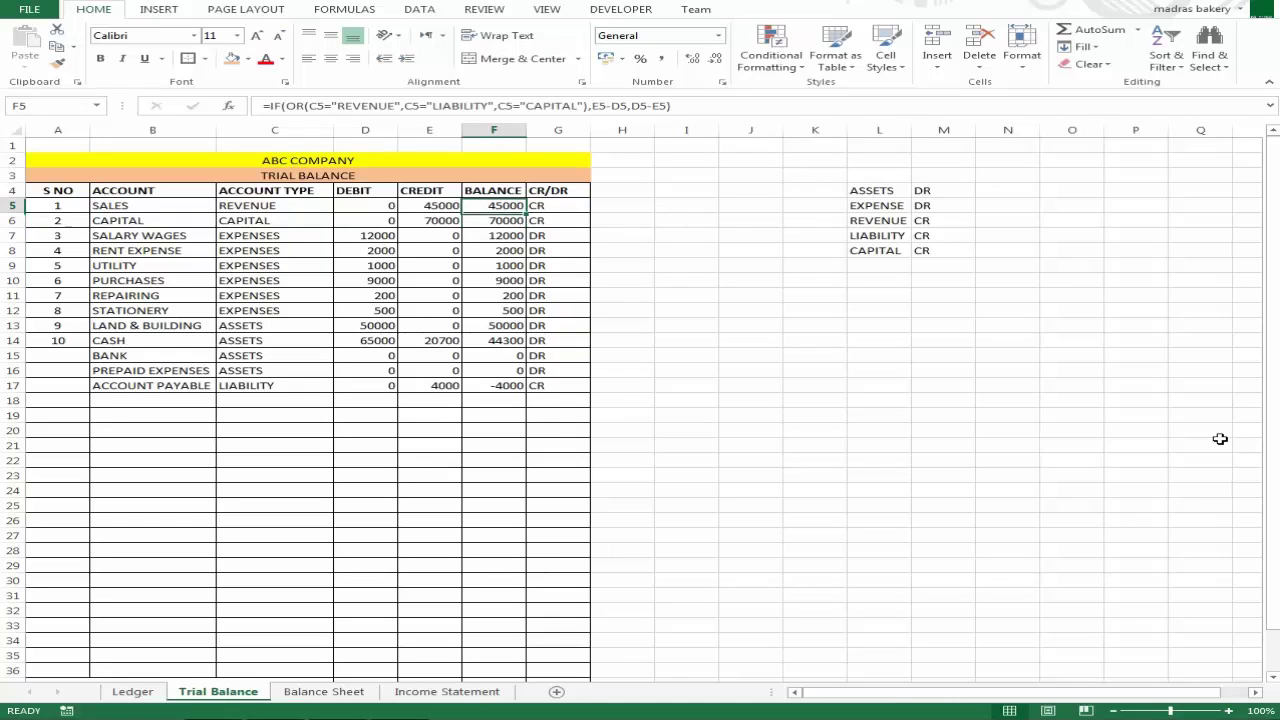
# Copy the BALANCE formula from F5 to F6:F17, covering the CAPITAL through ACCOUNT PAYABLE rows
pyautogui.hotkey('ctrl', 'c')
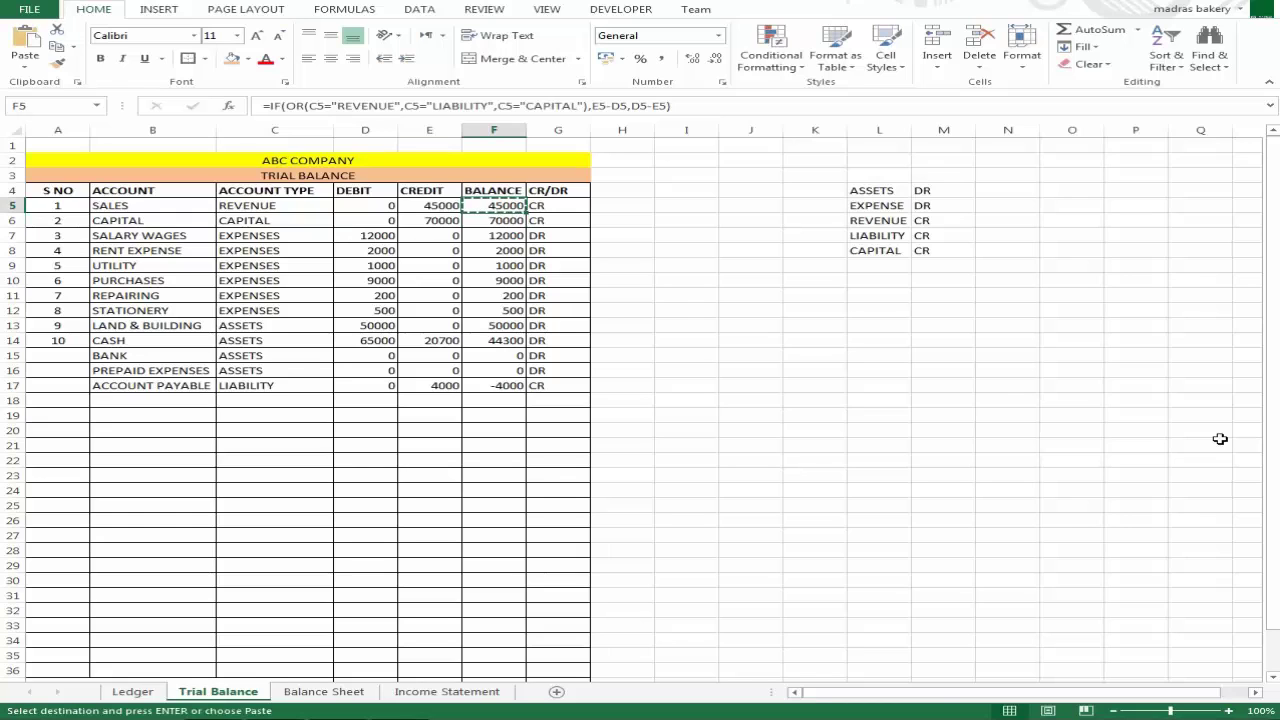
pyautogui.press('Down')
pyautogui.hotkey('shift', 'Down')
pyautogui.hotkey('shift', 'Down')
pyautogui.hotkey('shift', 'Down')
pyautogui.hotkey('shift', 'Down')
pyautogui.hotkey('shift', 'Down')
pyautogui.hotkey('shift', 'Down')
pyautogui.hotkey('shift', 'Down')
pyautogui.hotkey('shift', 'Down')
pyautogui.hotkey('shift', 'Down')
pyautogui.hotkey('shift', 'Down')
pyautogui.hotkey('shift', 'Down')
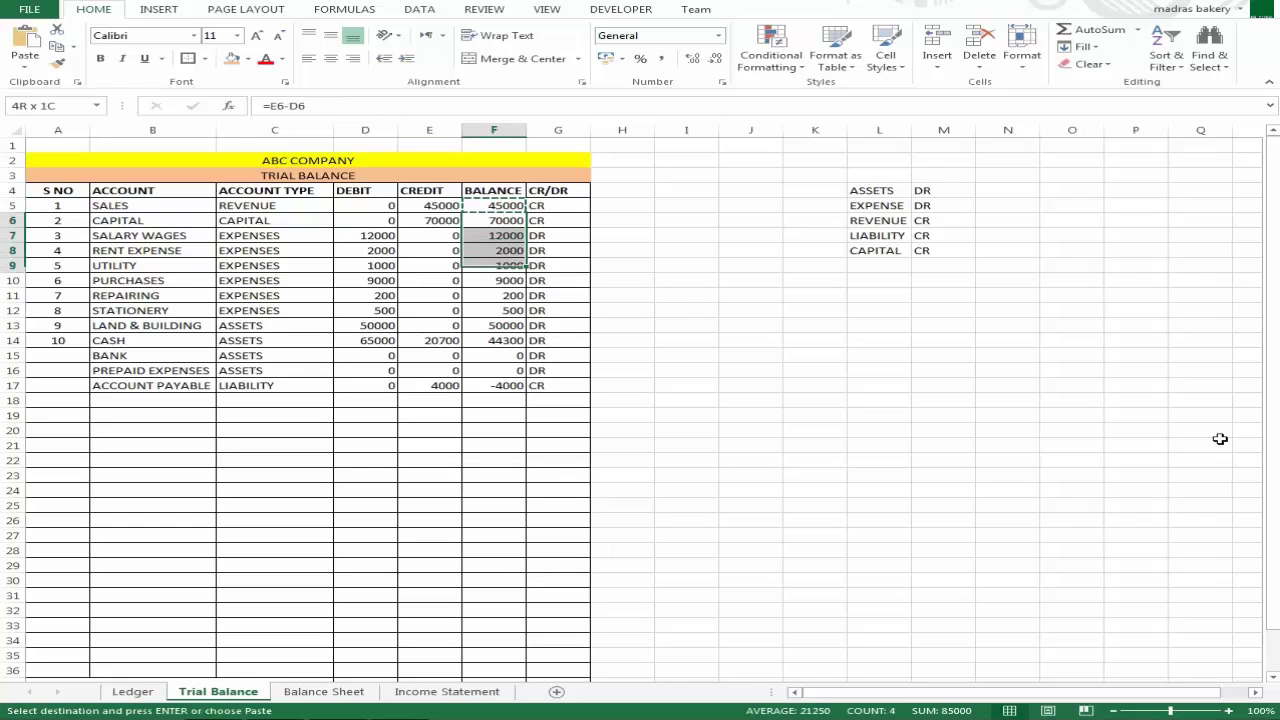
pyautogui.press('Return')
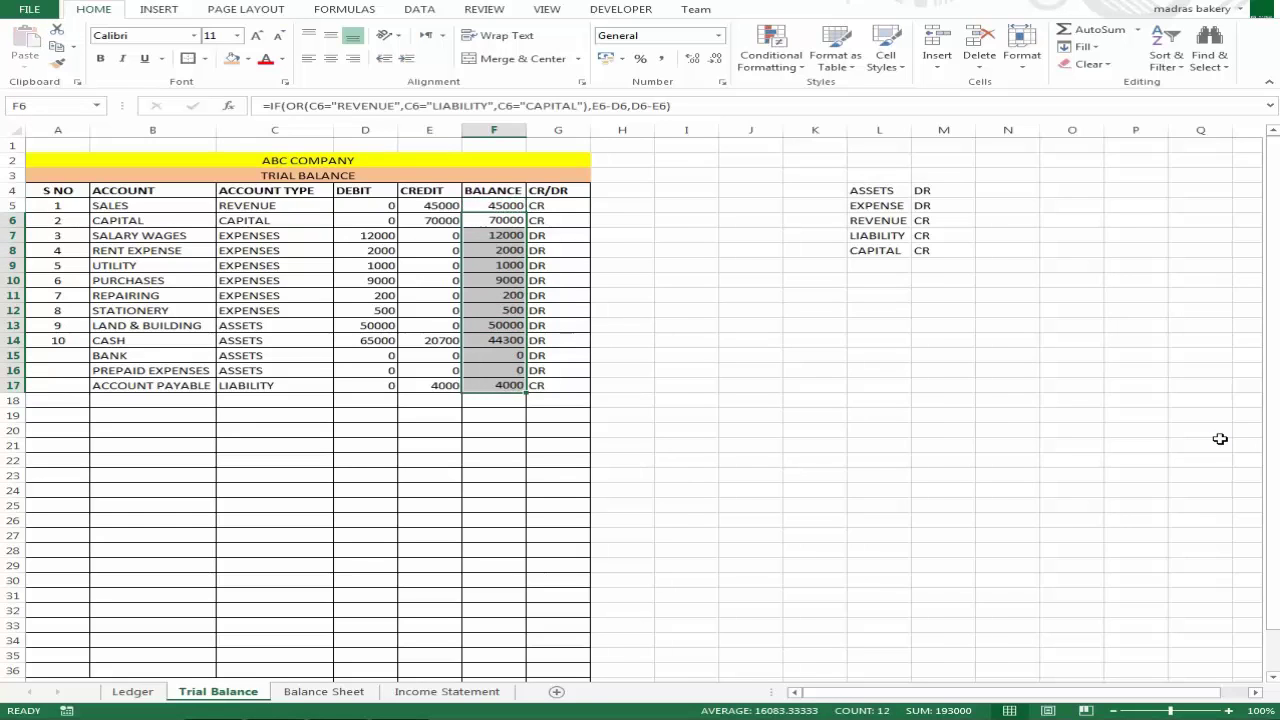
# Check the copied BALANCE formulas in column F against account types, from SALES down to ACCOUNT PAYABLE
pyautogui.hotkey('shift', 'Up')
pyautogui.hotkey('shift', 'Up')
pyautogui.hotkey('shift', 'Up')
pyautogui.hotkey('shift', 'Up')
pyautogui.hotkey('shift', 'Up')
pyautogui.hotkey('shift', 'Up')
pyautogui.hotkey('shift', 'Up')
pyautogui.hotkey('shift', 'Up')
pyautogui.hotkey('shift', 'Up')
pyautogui.hotkey('shift', 'Up')
pyautogui.hotkey('shift', 'Up')
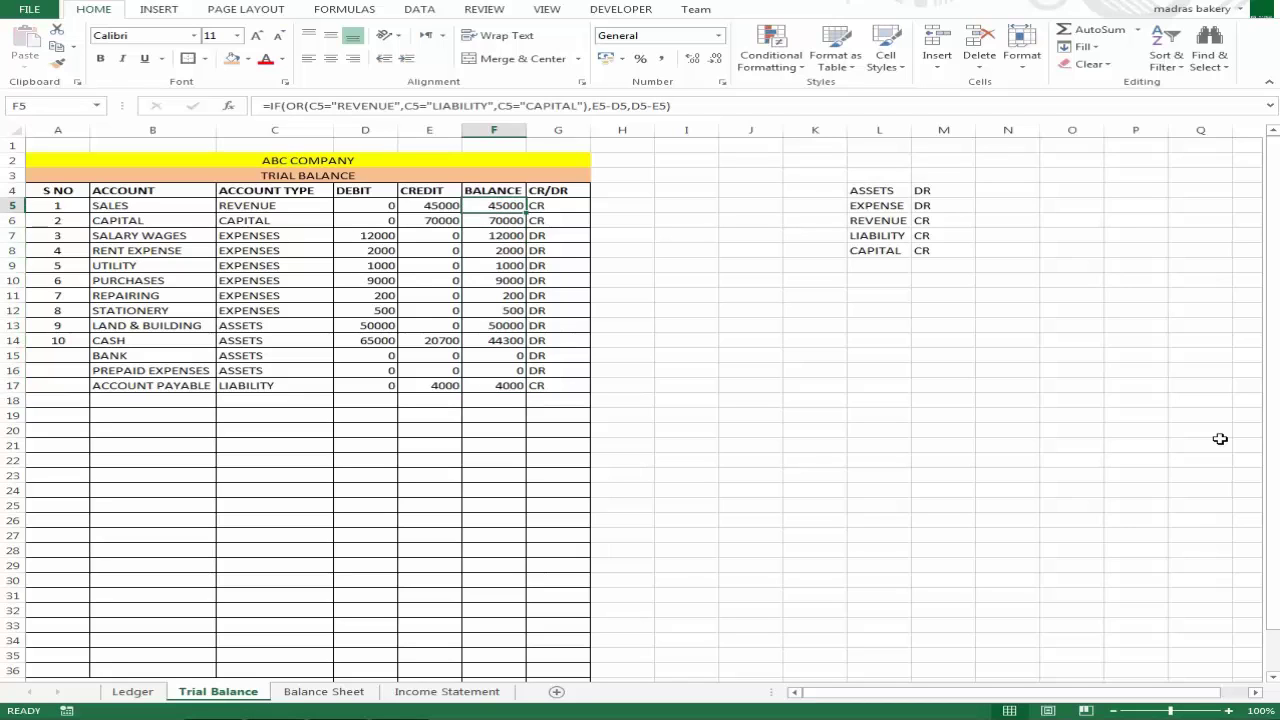
pyautogui.press('Down')
pyautogui.press('Down')
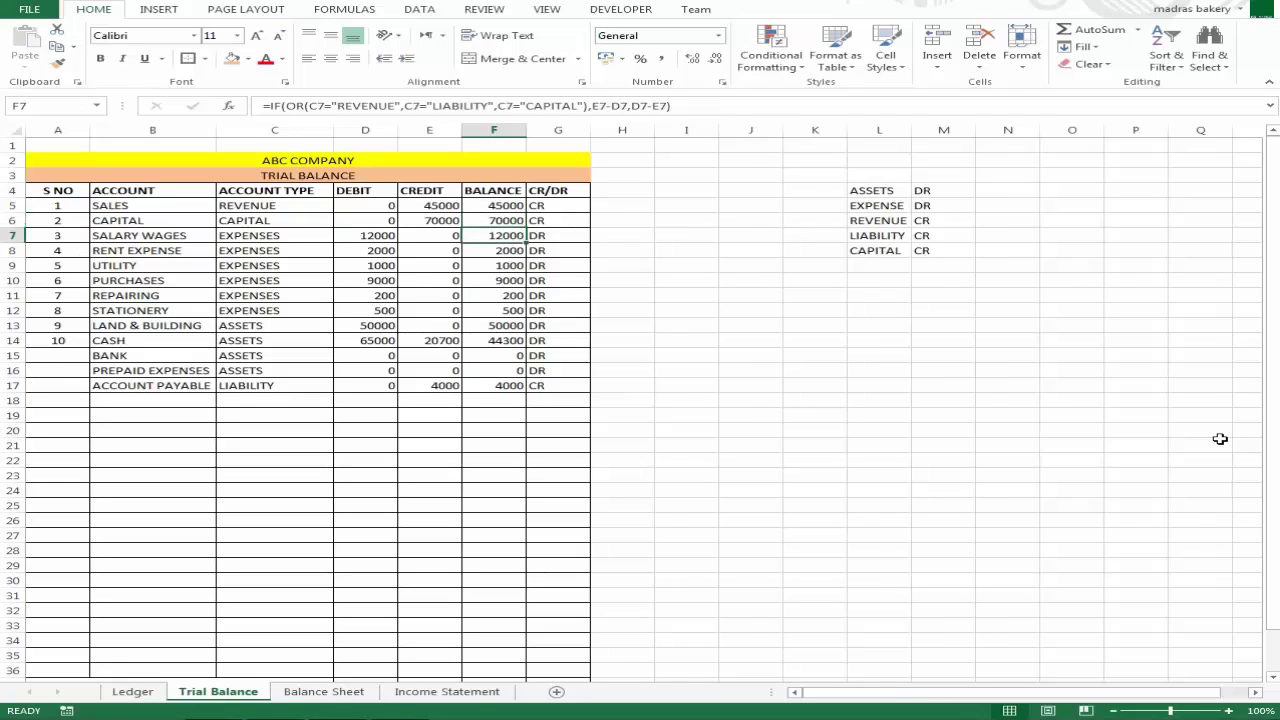
pyautogui.click(503, 387)
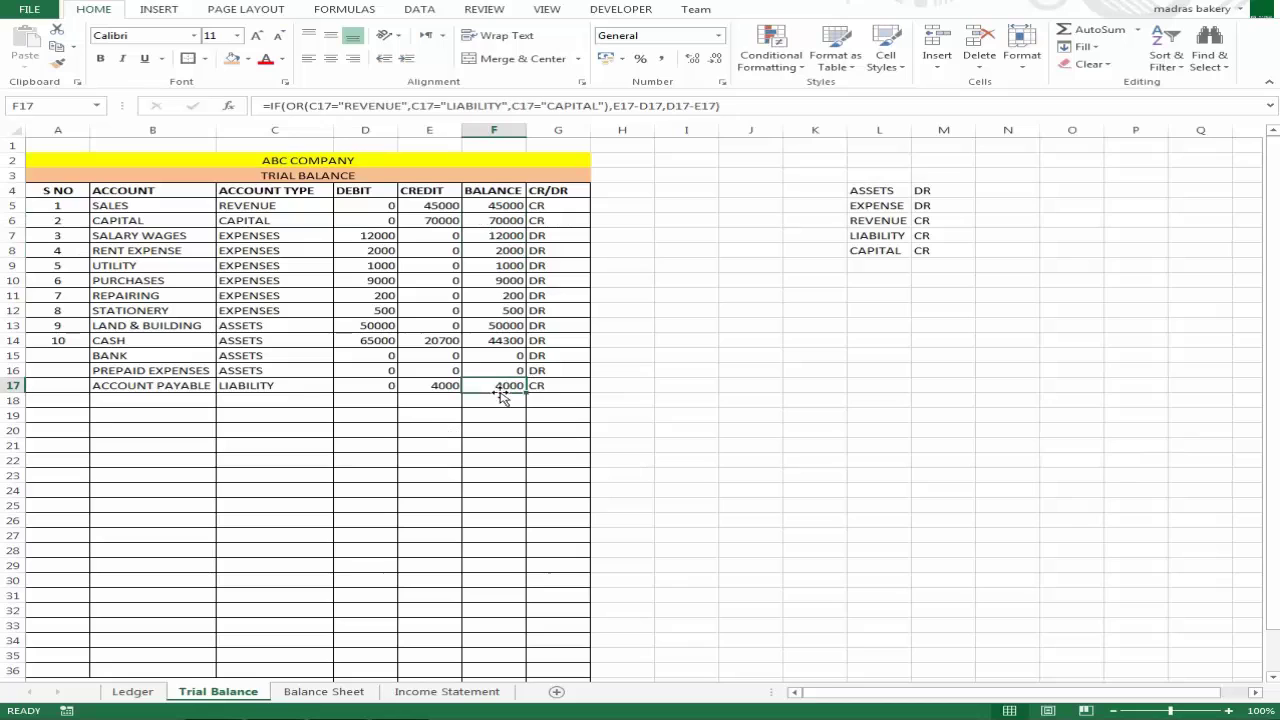
pyautogui.click(498, 372)
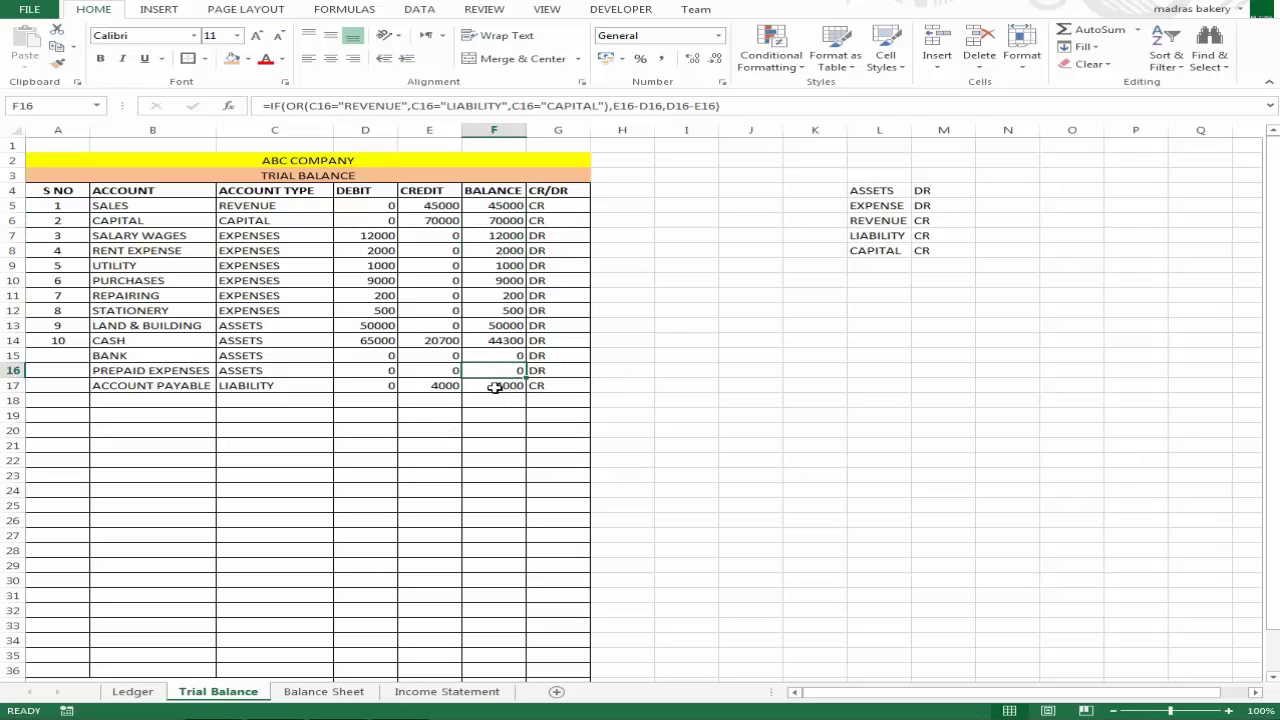
pyautogui.click(495, 387)
pyautogui.click(497, 205)
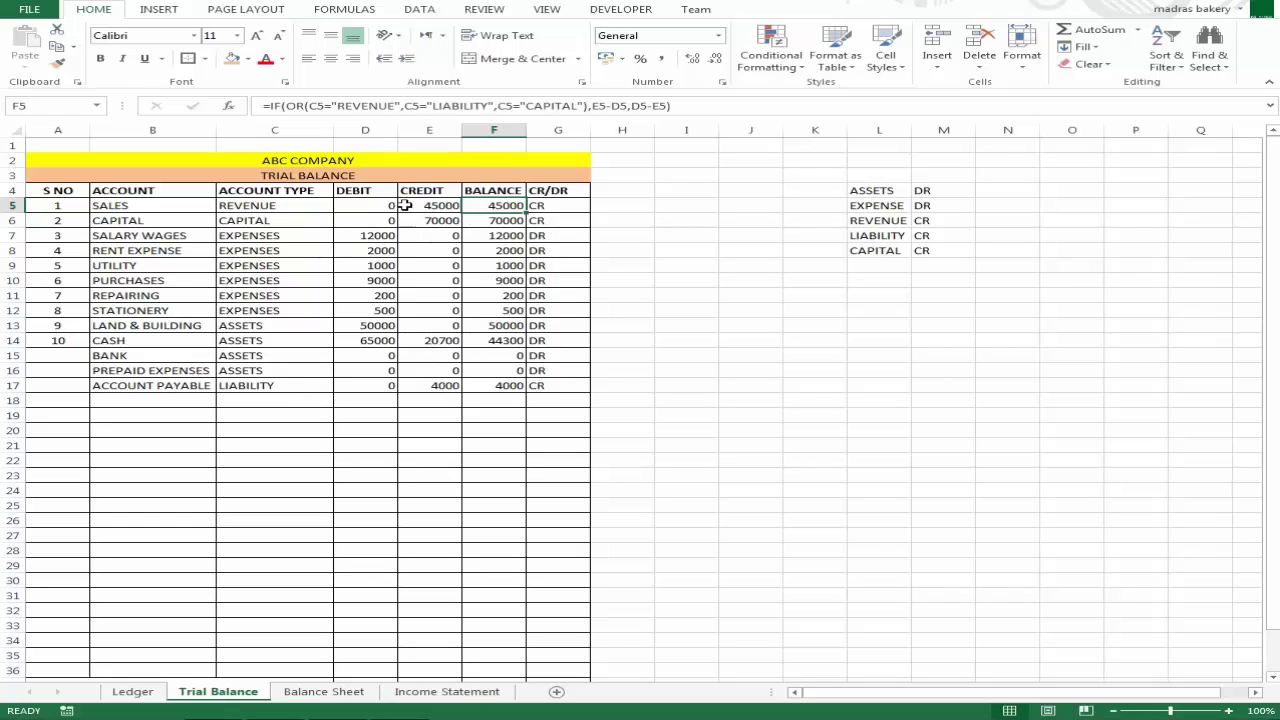
pyautogui.click(505, 266)
# Review the Trial Balance's TOTAL row for debit, credit and balance against the account rows above
pyautogui.scroll(-4, 495, 365)
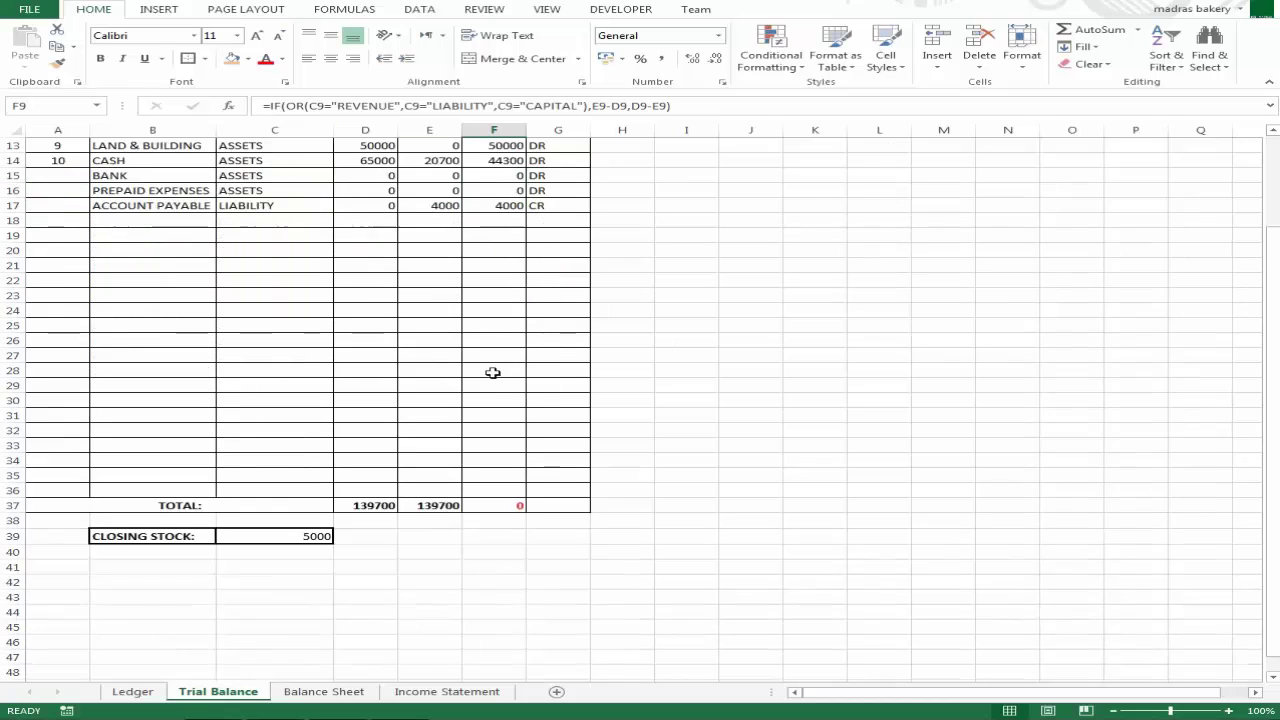
pyautogui.scroll(3, 500, 366)
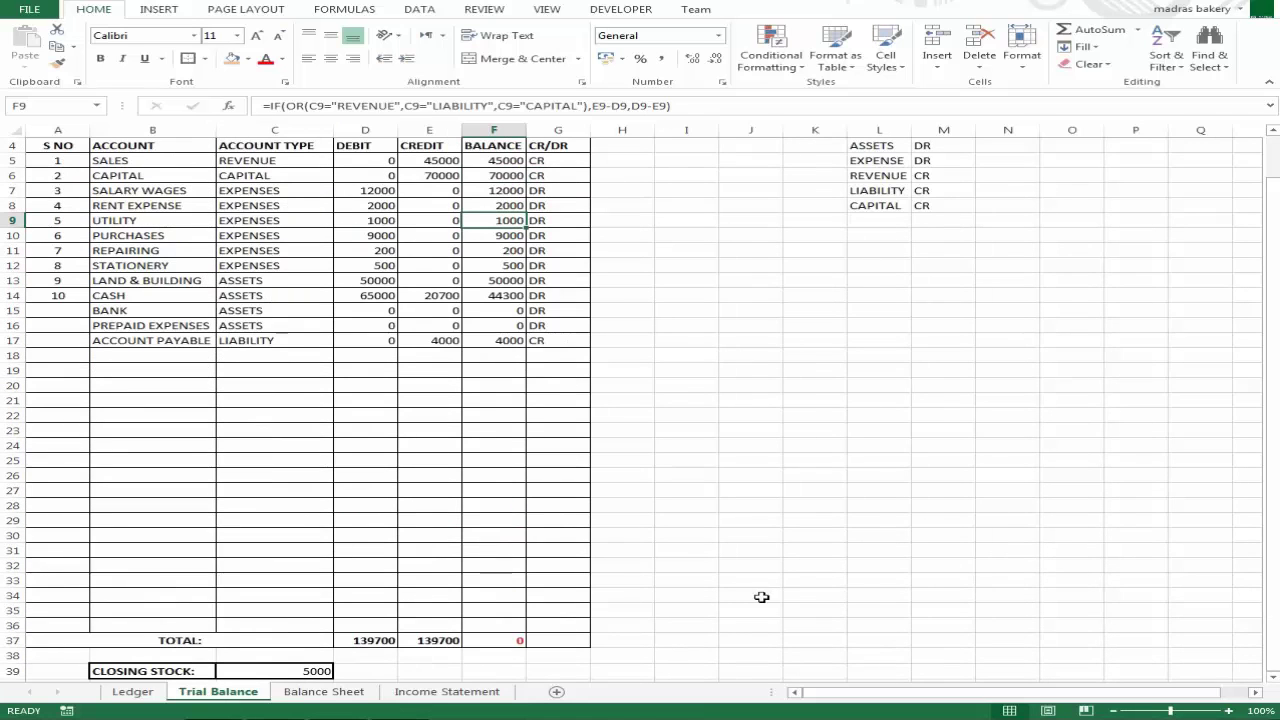
pyautogui.scroll(1, 567, 390)
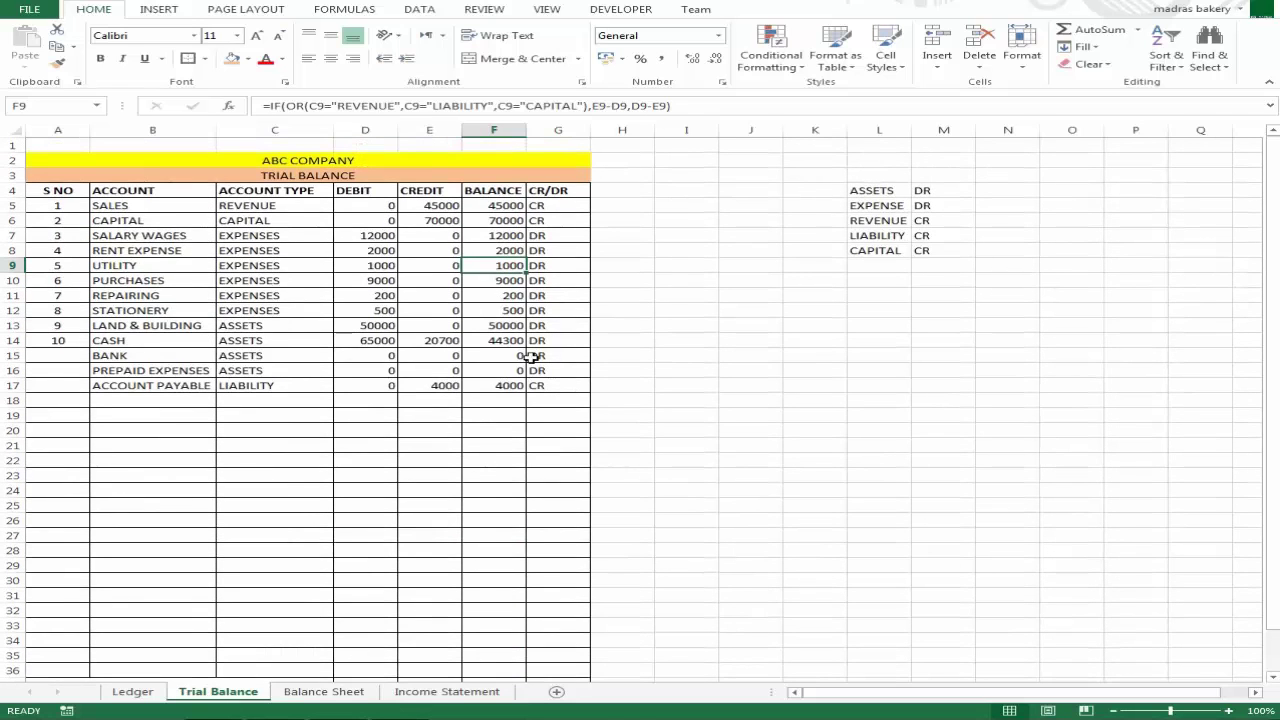
pyautogui.scroll(-2, 564, 394)
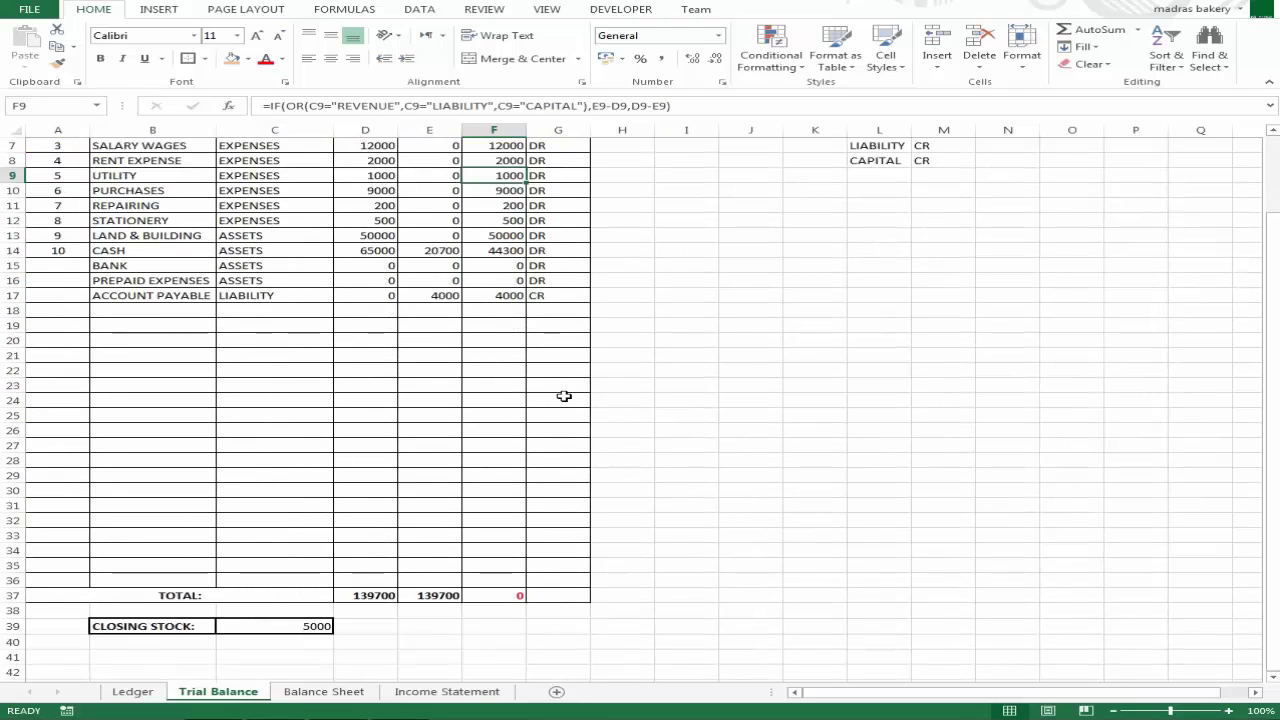
pyautogui.scroll(2, 564, 396)
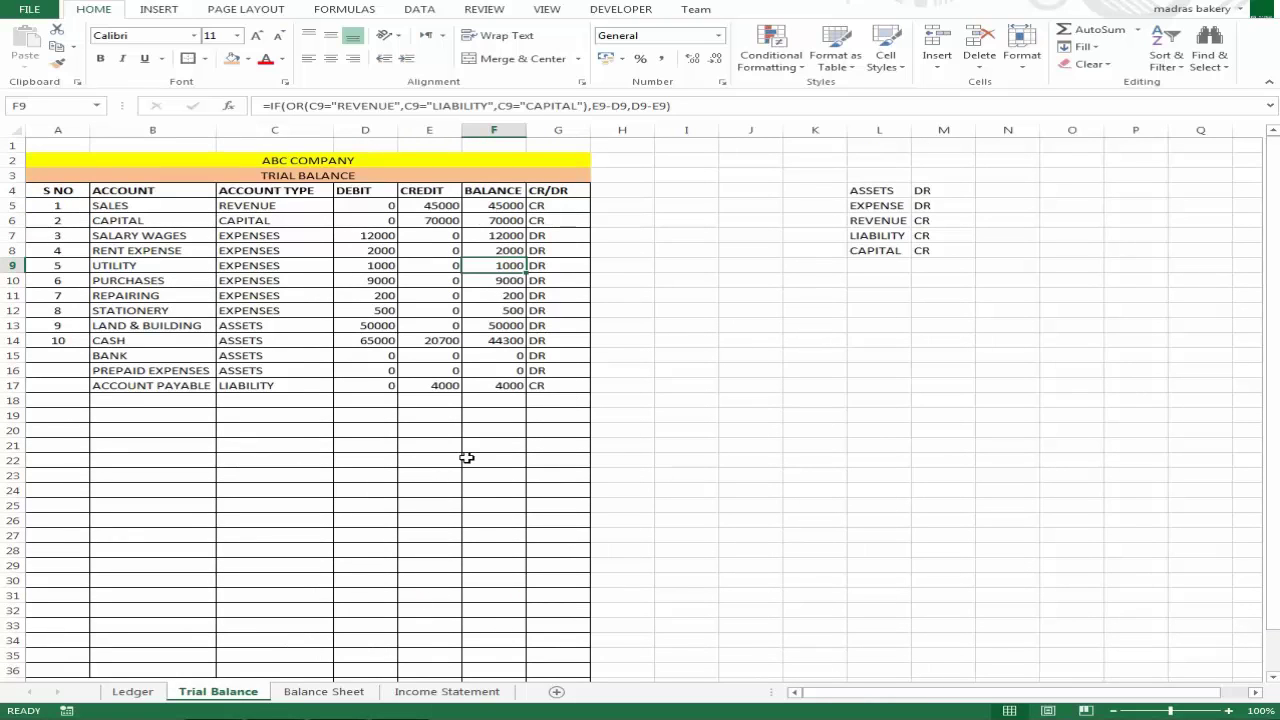